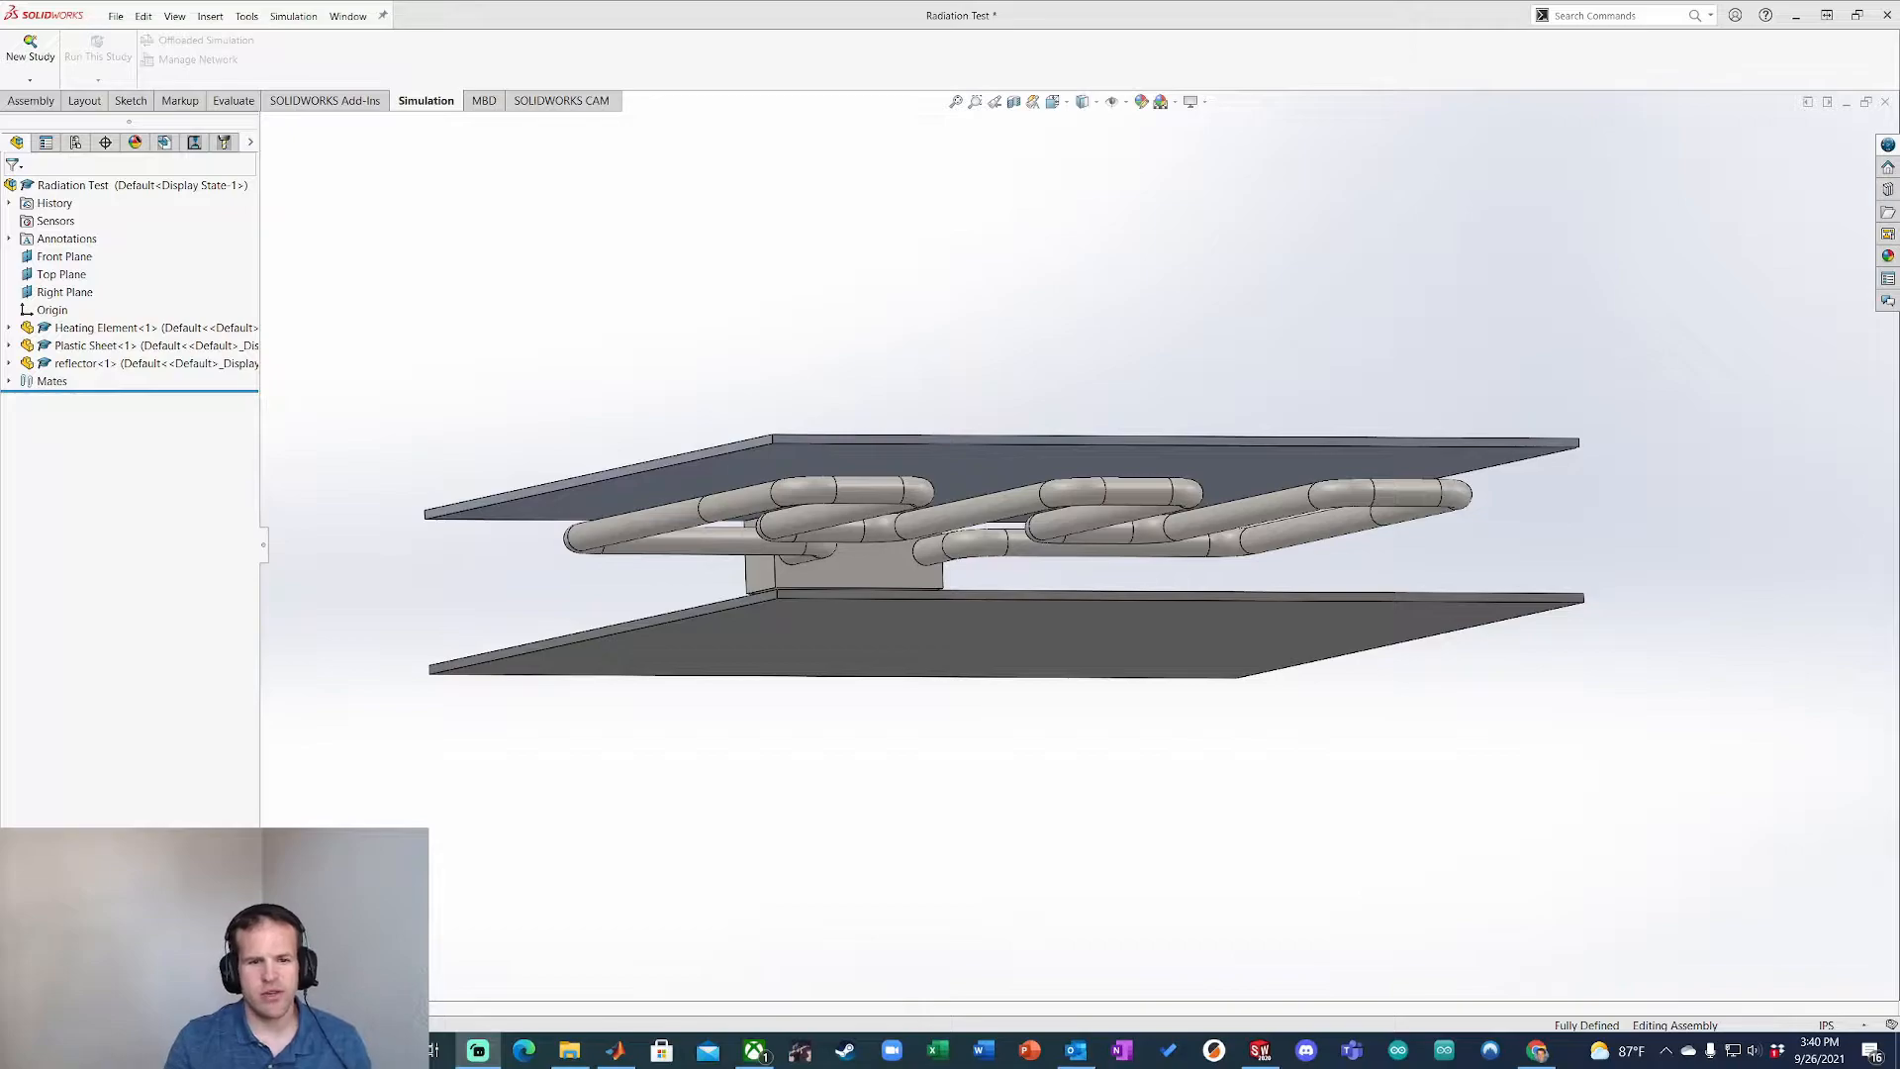
Step: Make the reflector plate above the heating element transparent
{"action": "middle_click_drag", "start_coordinate": [1376, 539], "coordinate": [1370, 550]}
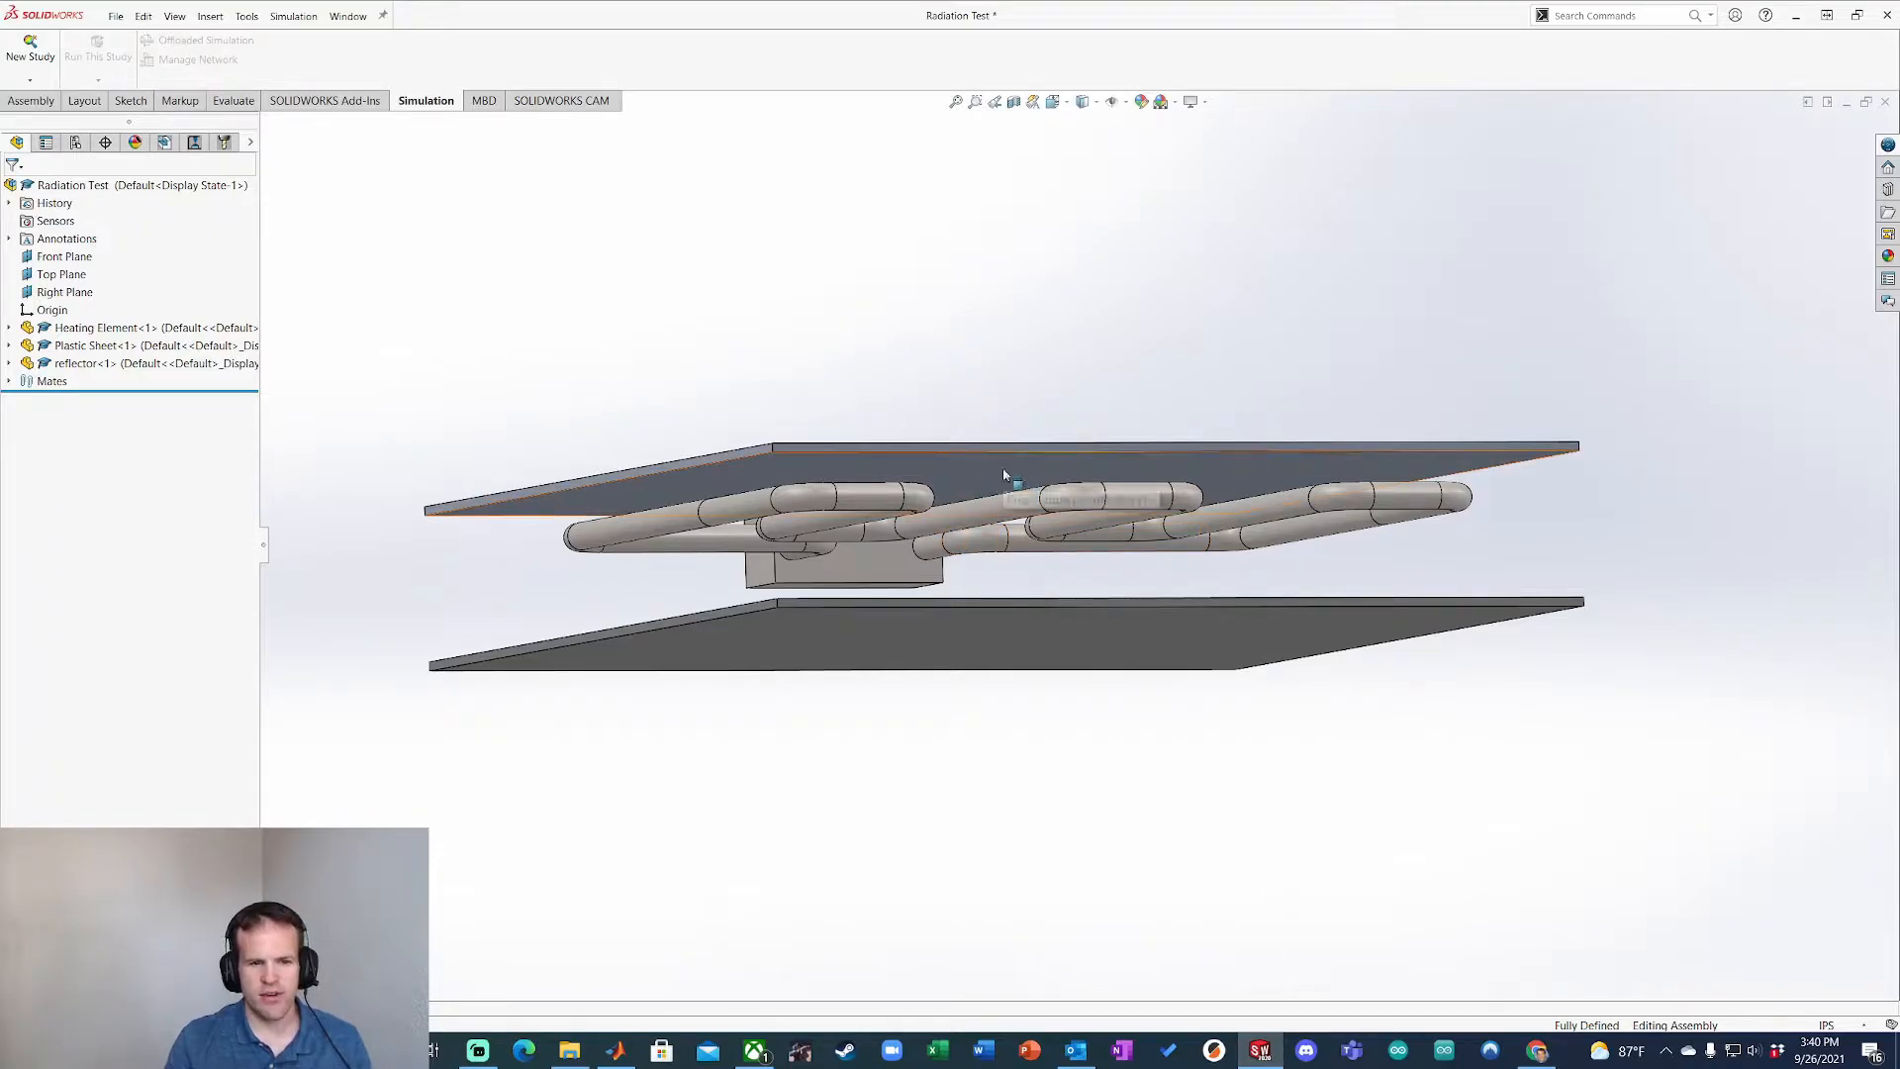
{"action": "middle_click_drag", "start_coordinate": [1004, 469], "coordinate": [1017, 506]}
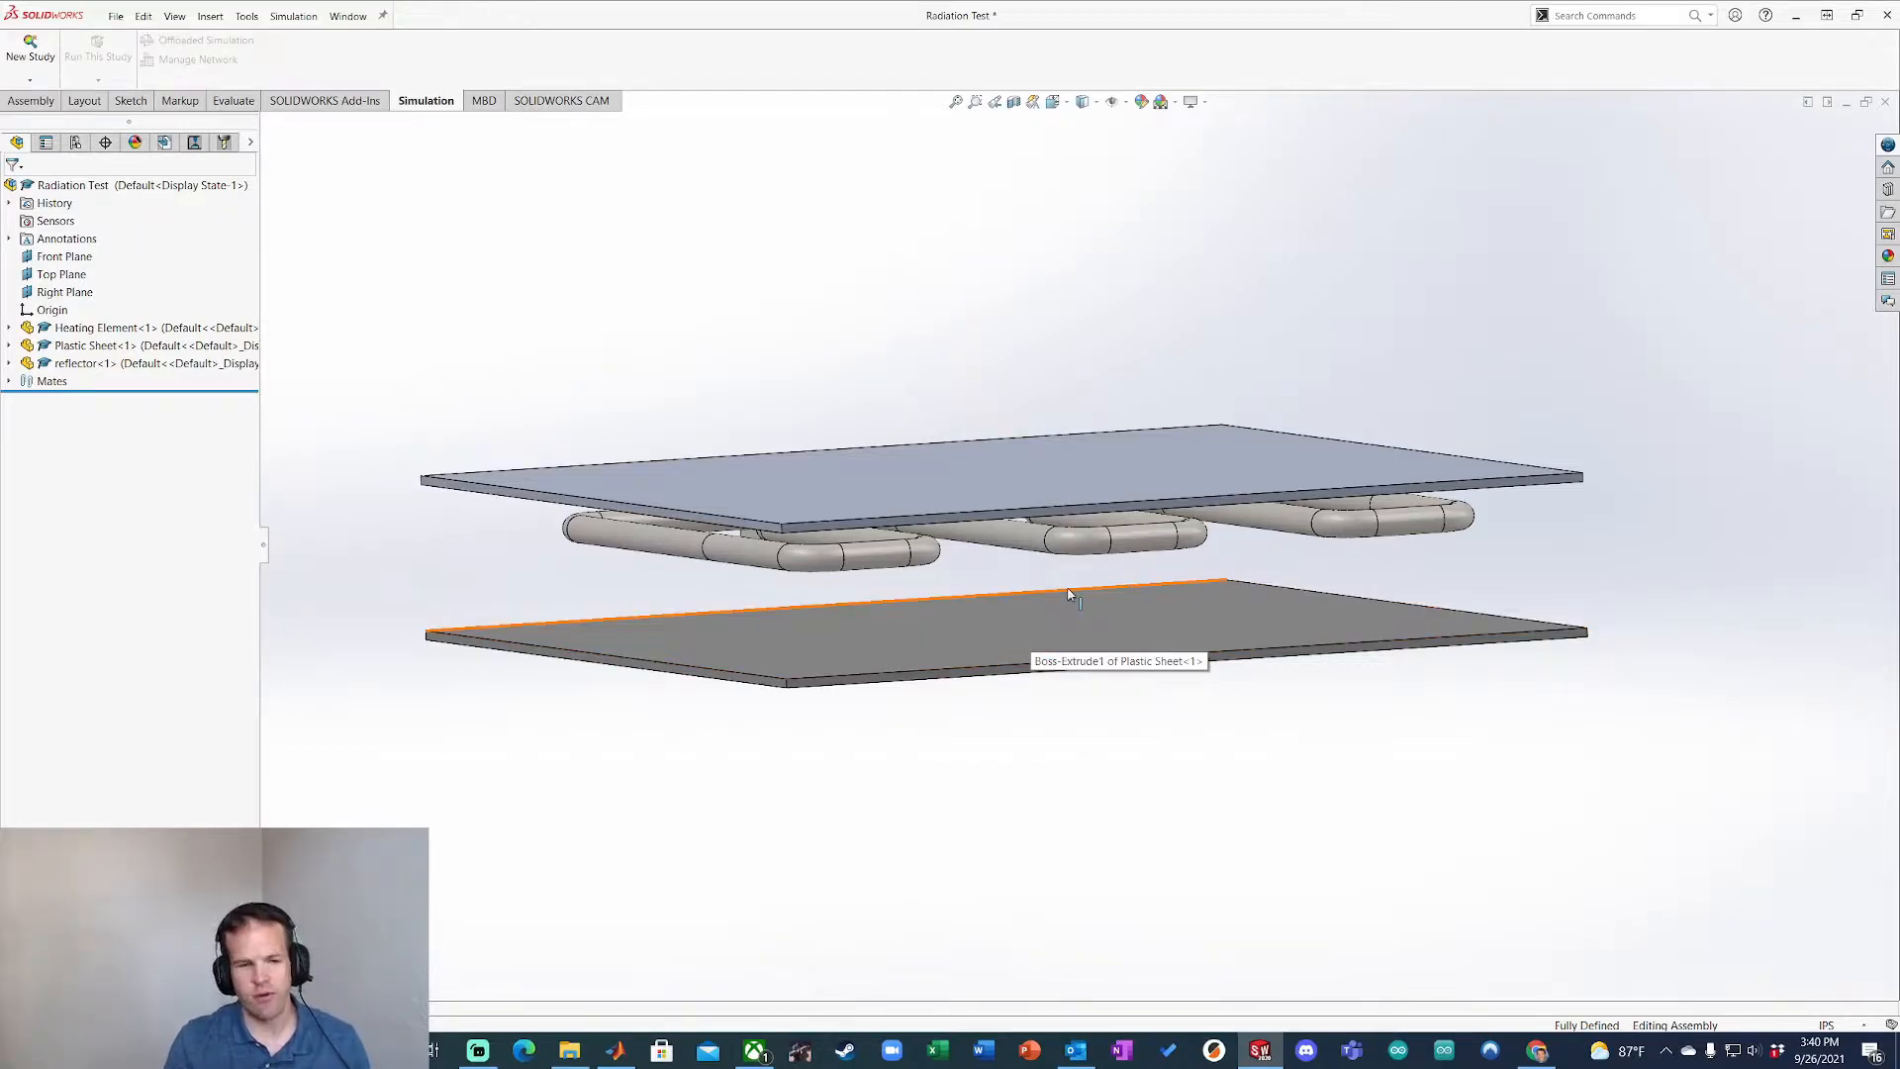
{"action": "mouse_move", "coordinate": [1098, 636]}
{"action": "middle_mouse_down"}
{"action": "mouse_move", "coordinate": [1094, 589]}
{"action": "mouse_move", "coordinate": [1098, 657]}
{"action": "middle_mouse_up"}
{"action": "right_click", "coordinate": [1160, 417]}
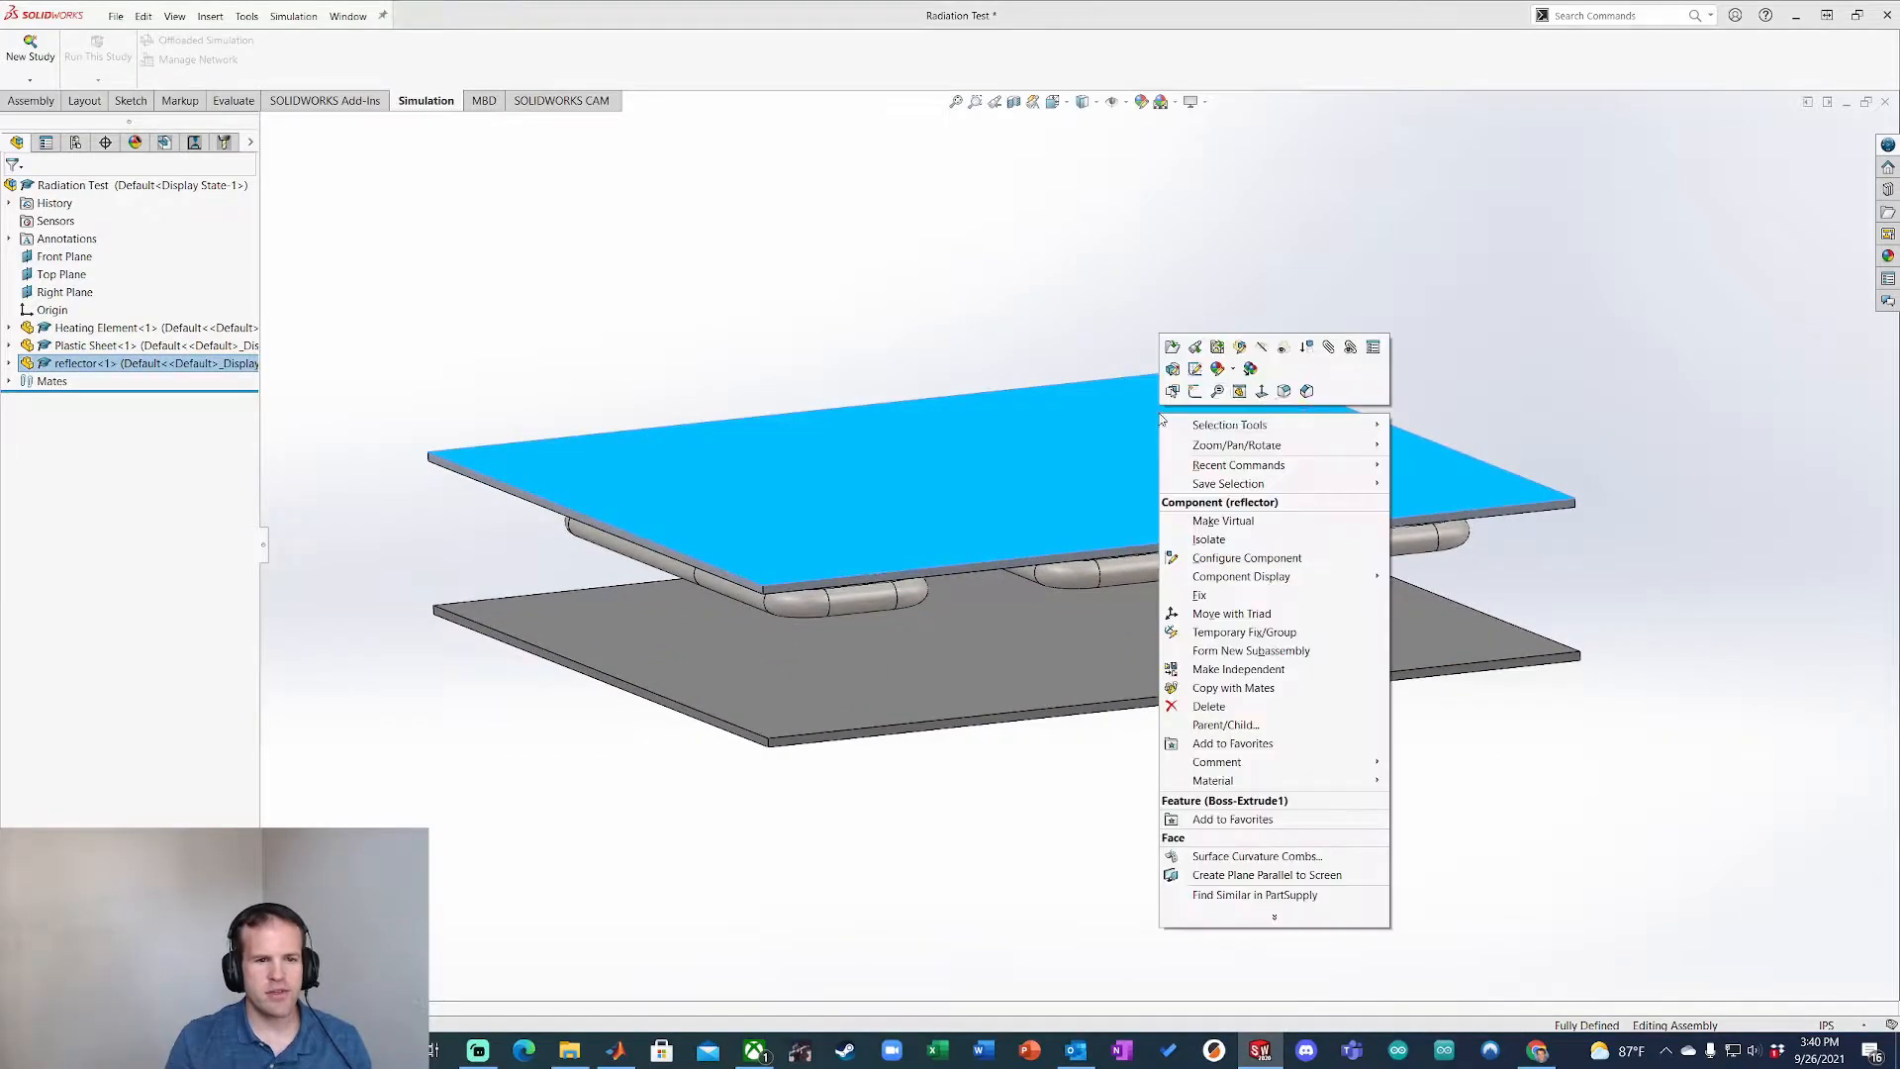
{"action": "left_click", "coordinate": [1282, 348]}
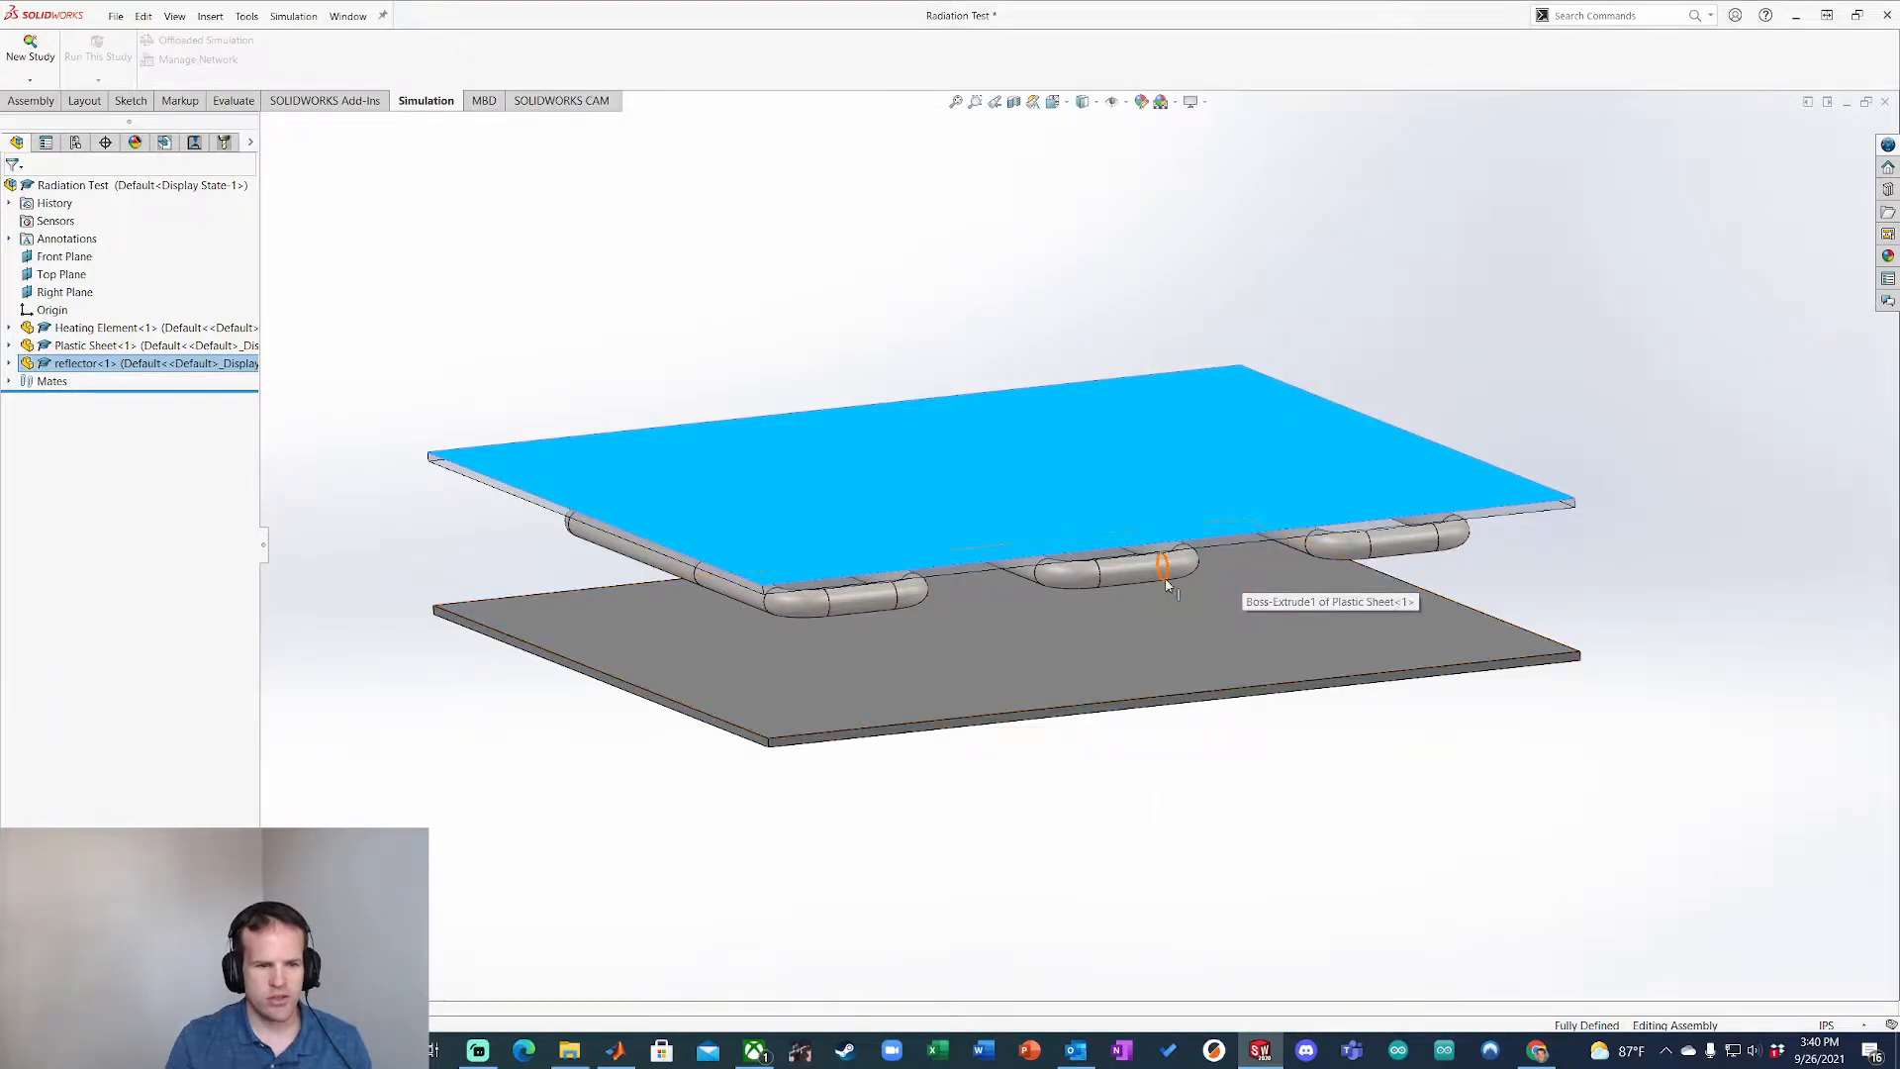
{"action": "left_click", "coordinate": [1396, 349]}
Step: Restore the reflector plate to its opaque display after viewing the heating element and plastic sheet through it
{"action": "middle_click_drag", "start_coordinate": [1122, 558], "coordinate": [1160, 656]}
{"action": "middle_click_drag", "start_coordinate": [1554, 450], "coordinate": [1326, 590]}
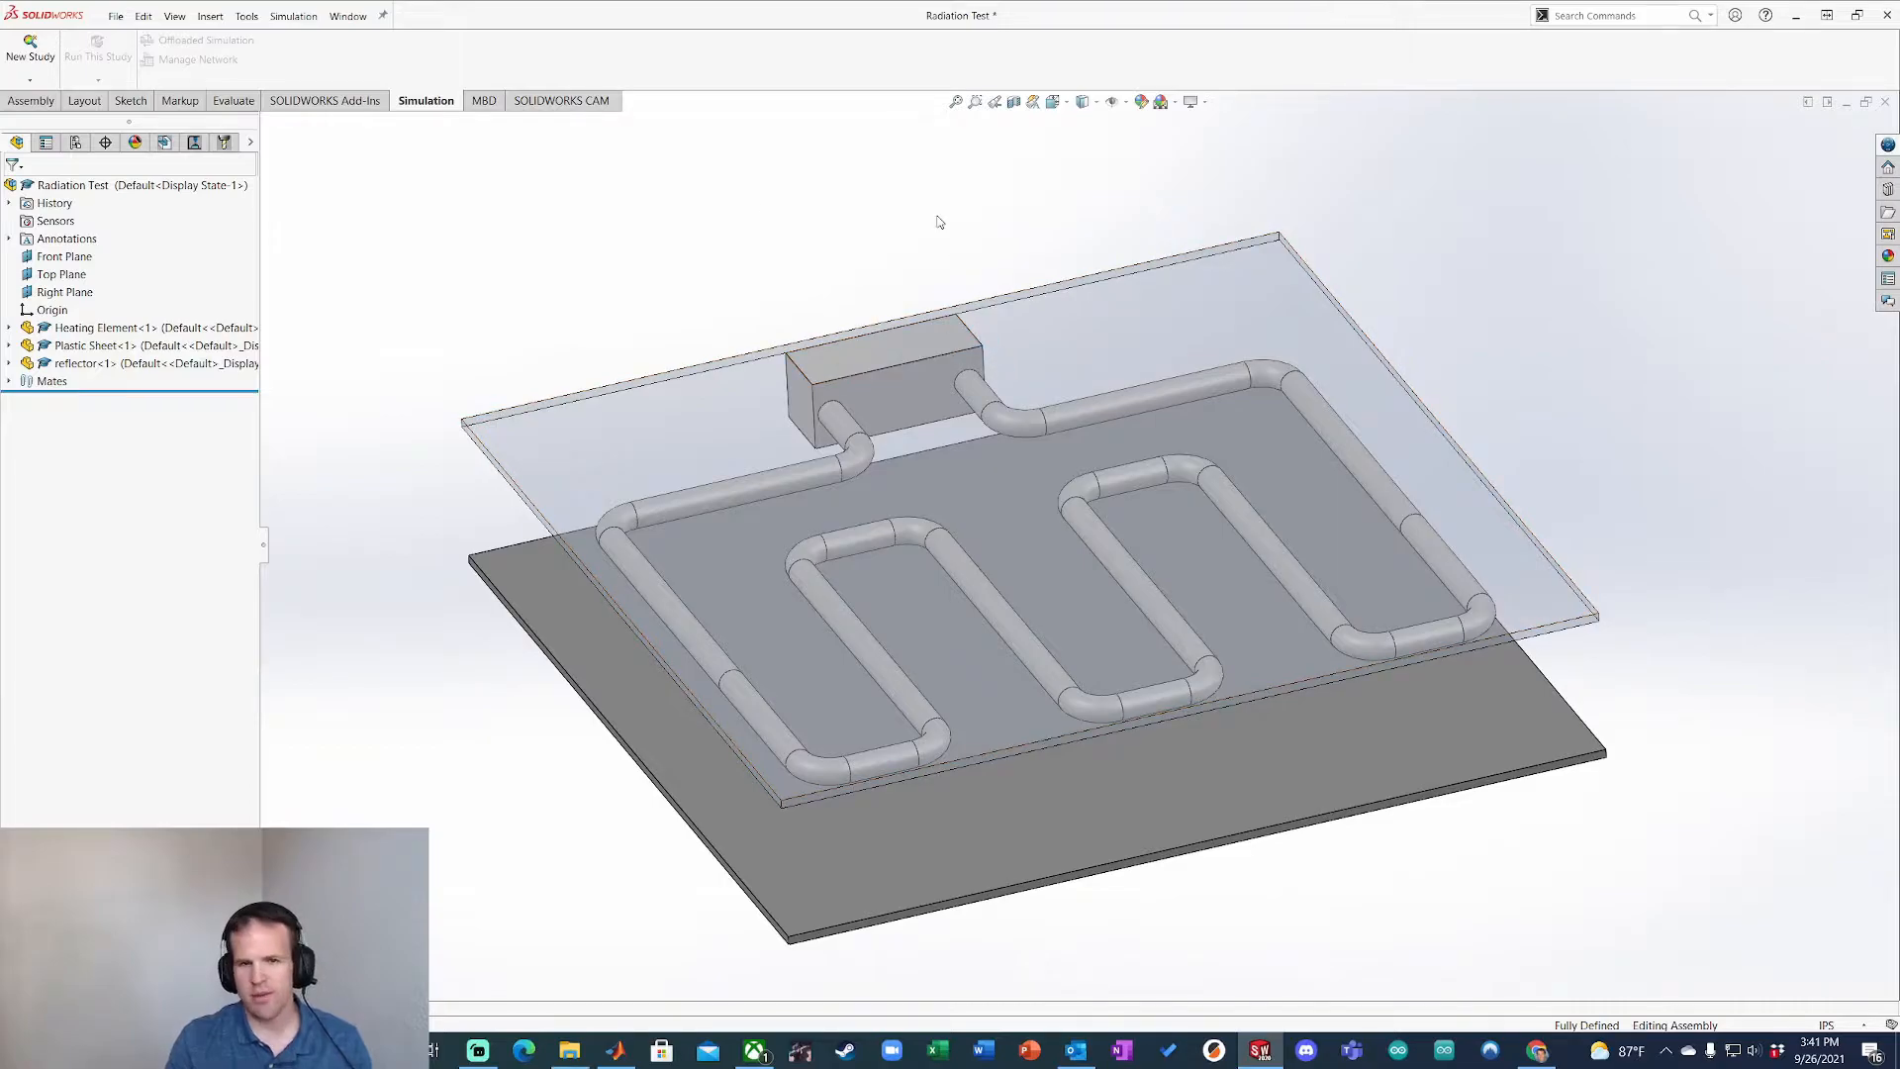
{"action": "middle_click_drag", "start_coordinate": [1141, 453], "coordinate": [1096, 613]}
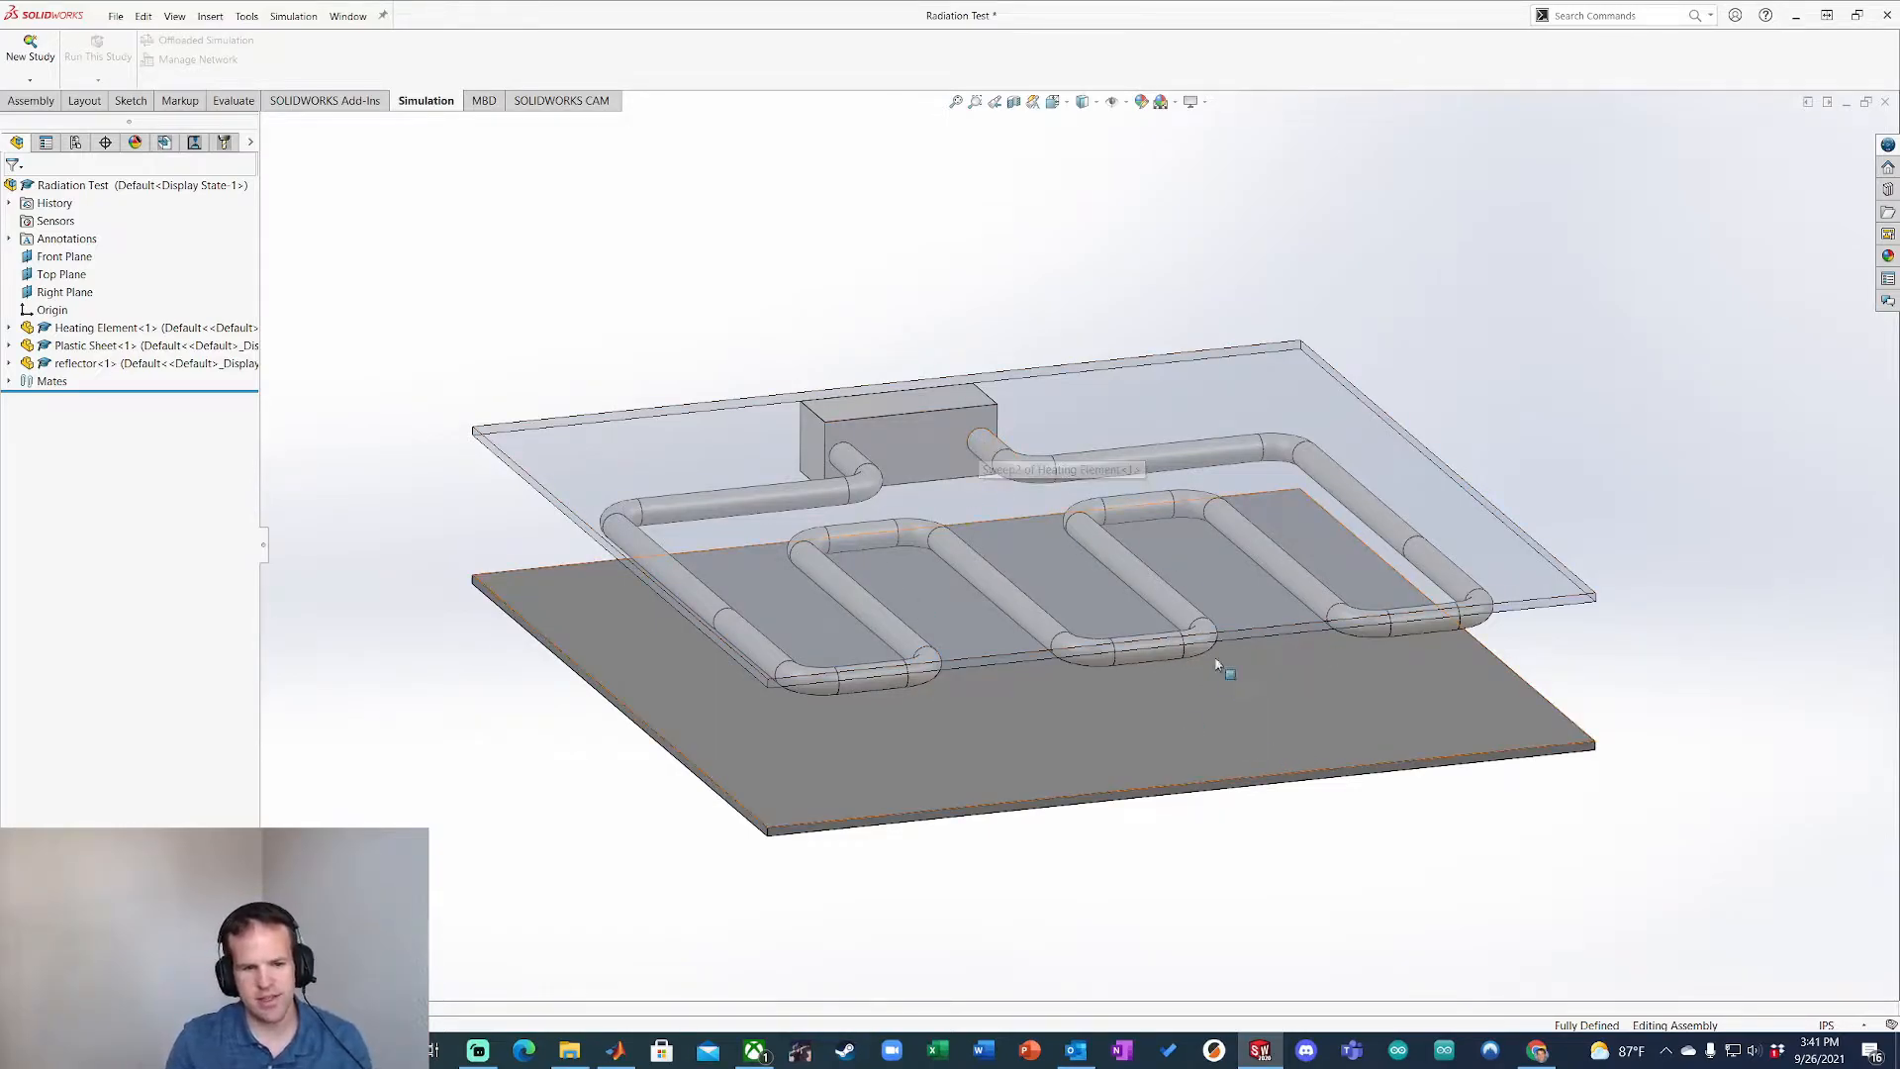
{"action": "middle_click_drag", "start_coordinate": [1111, 721], "coordinate": [1103, 673]}
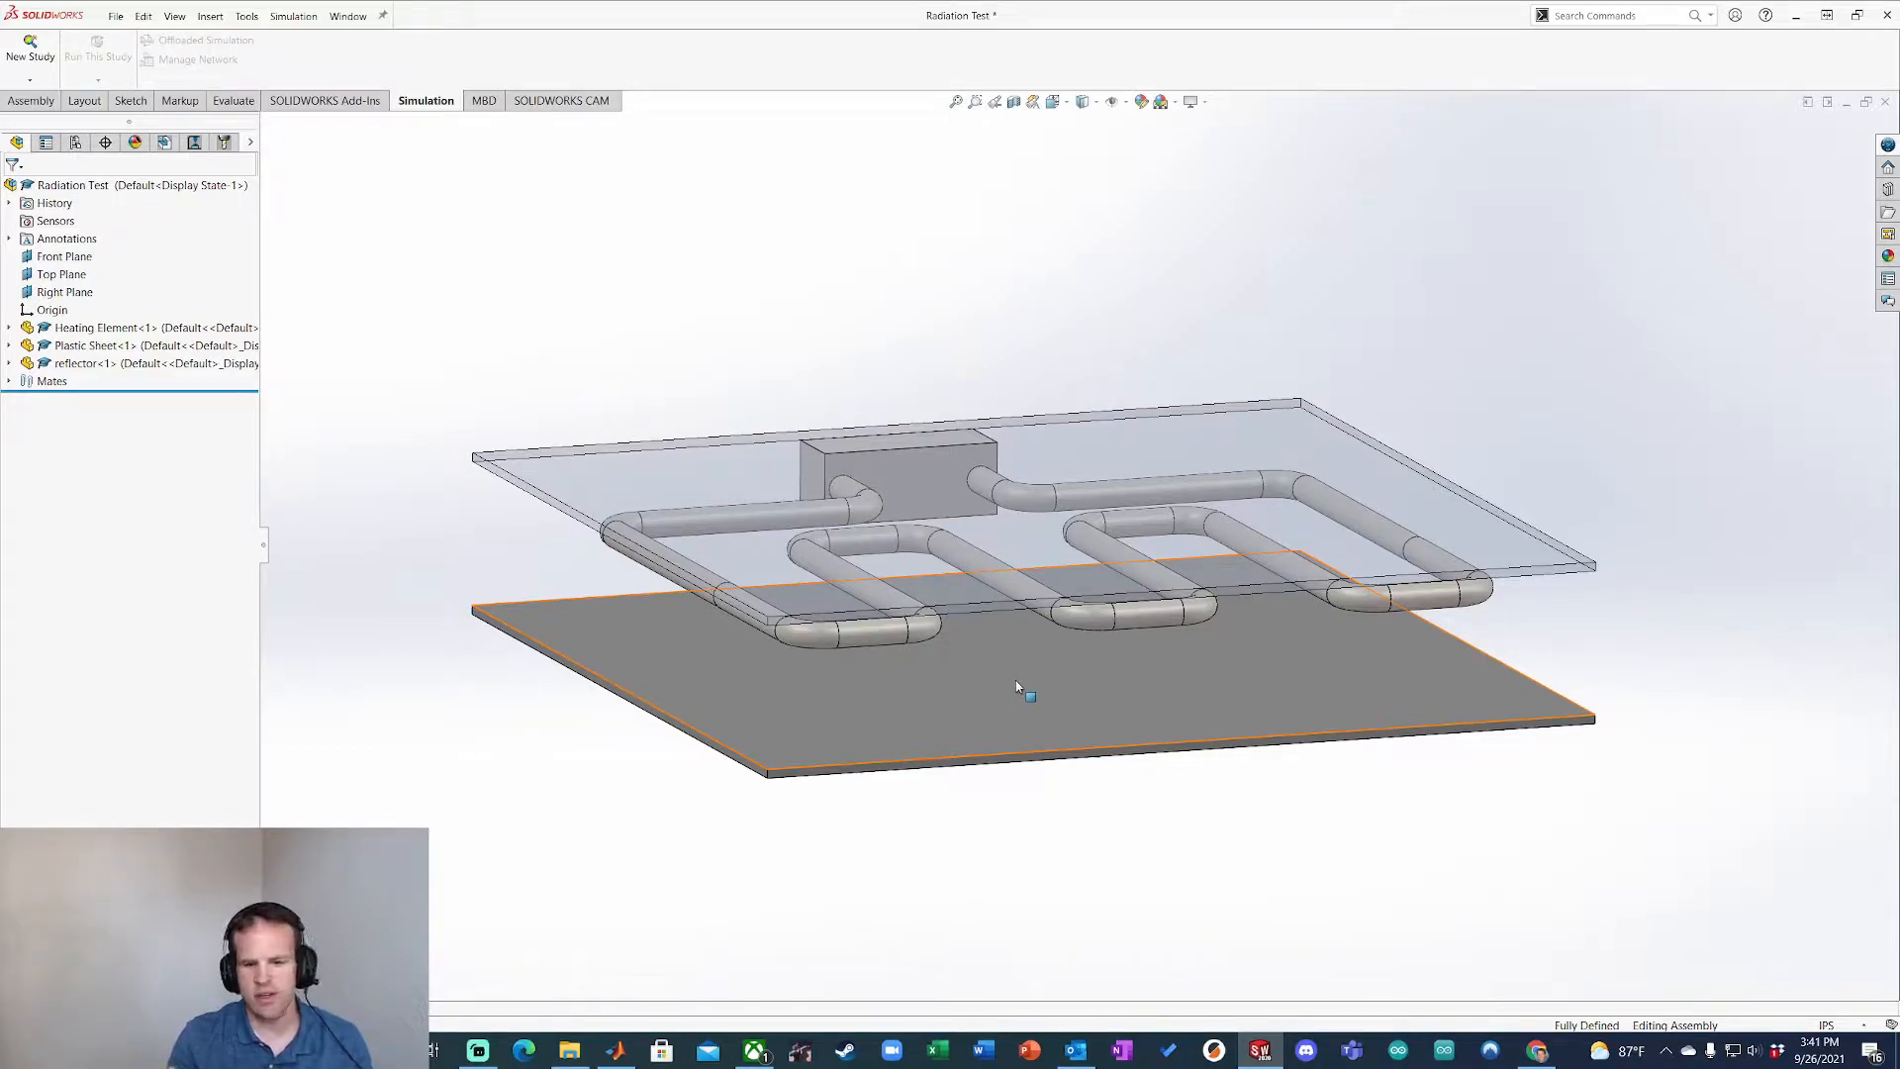
{"action": "middle_click_drag", "start_coordinate": [1290, 641], "coordinate": [1171, 683]}
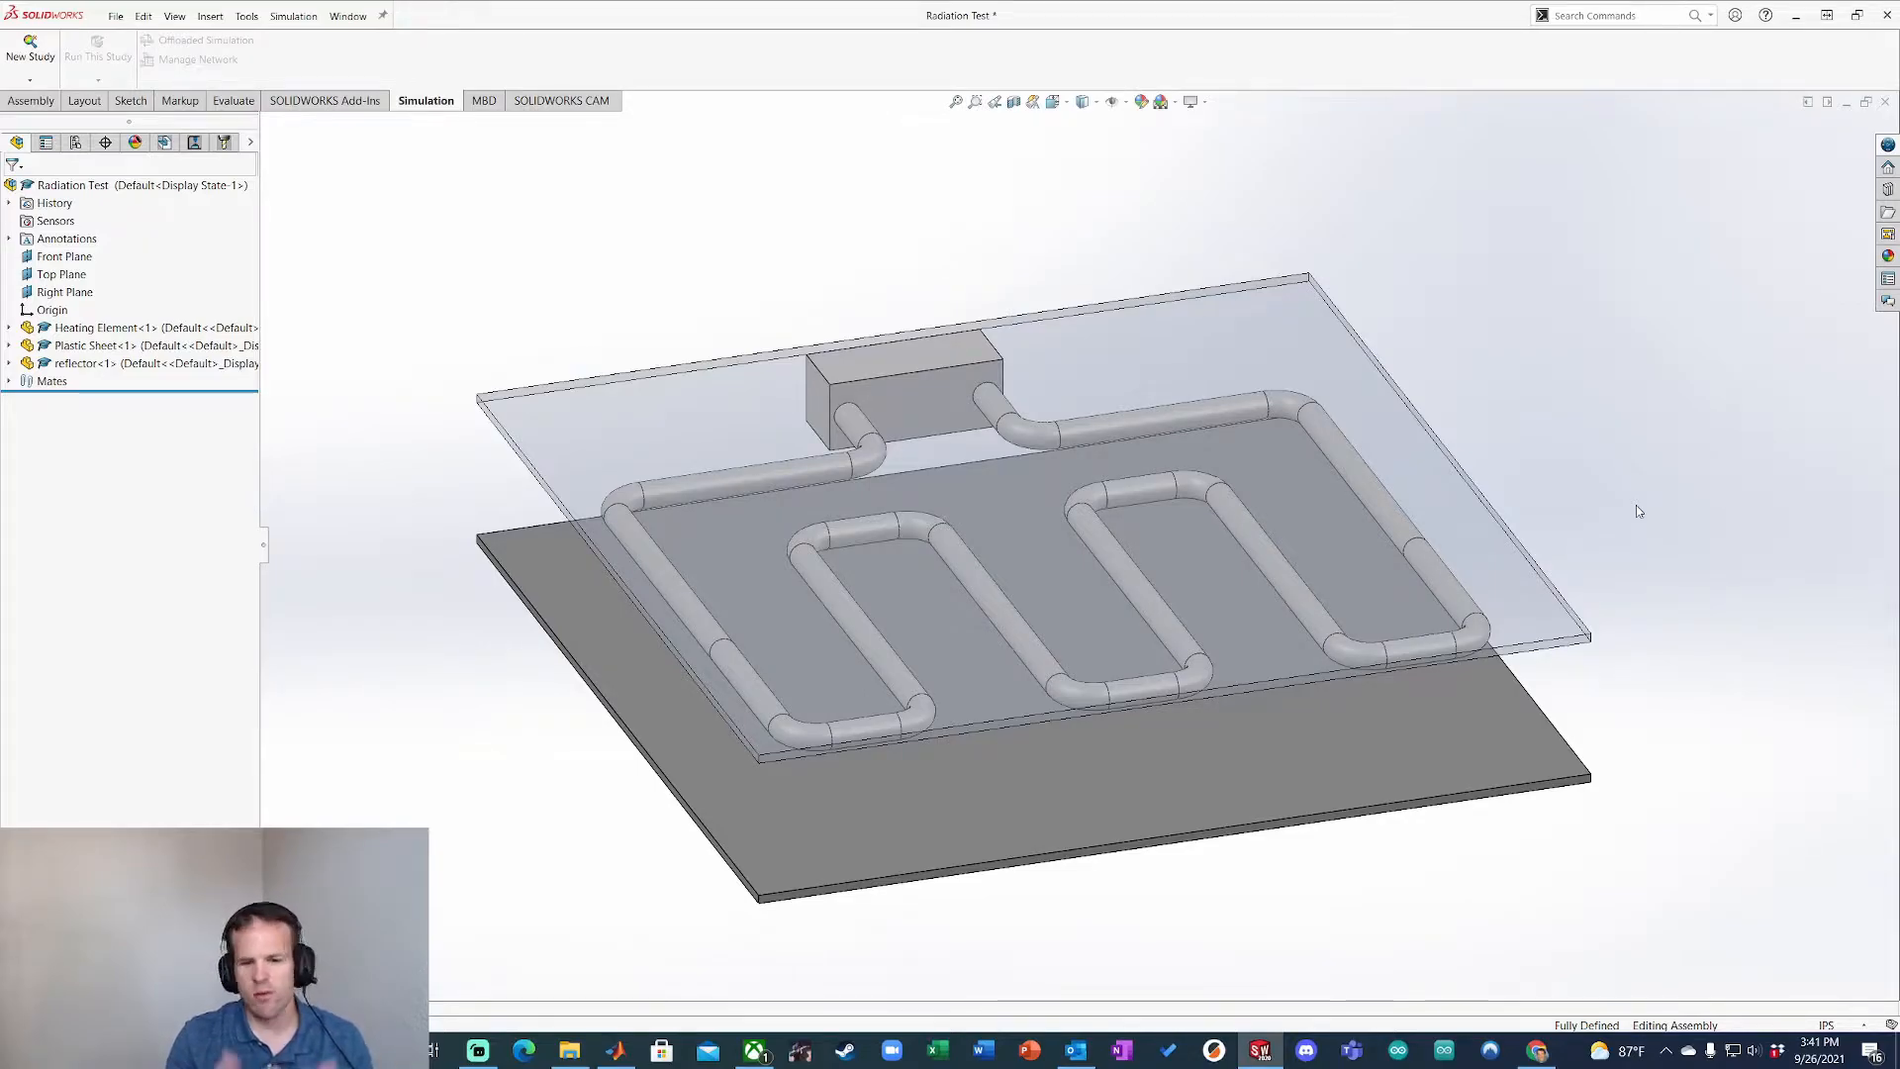
{"action": "middle_click_drag", "start_coordinate": [1266, 698], "coordinate": [1391, 543]}
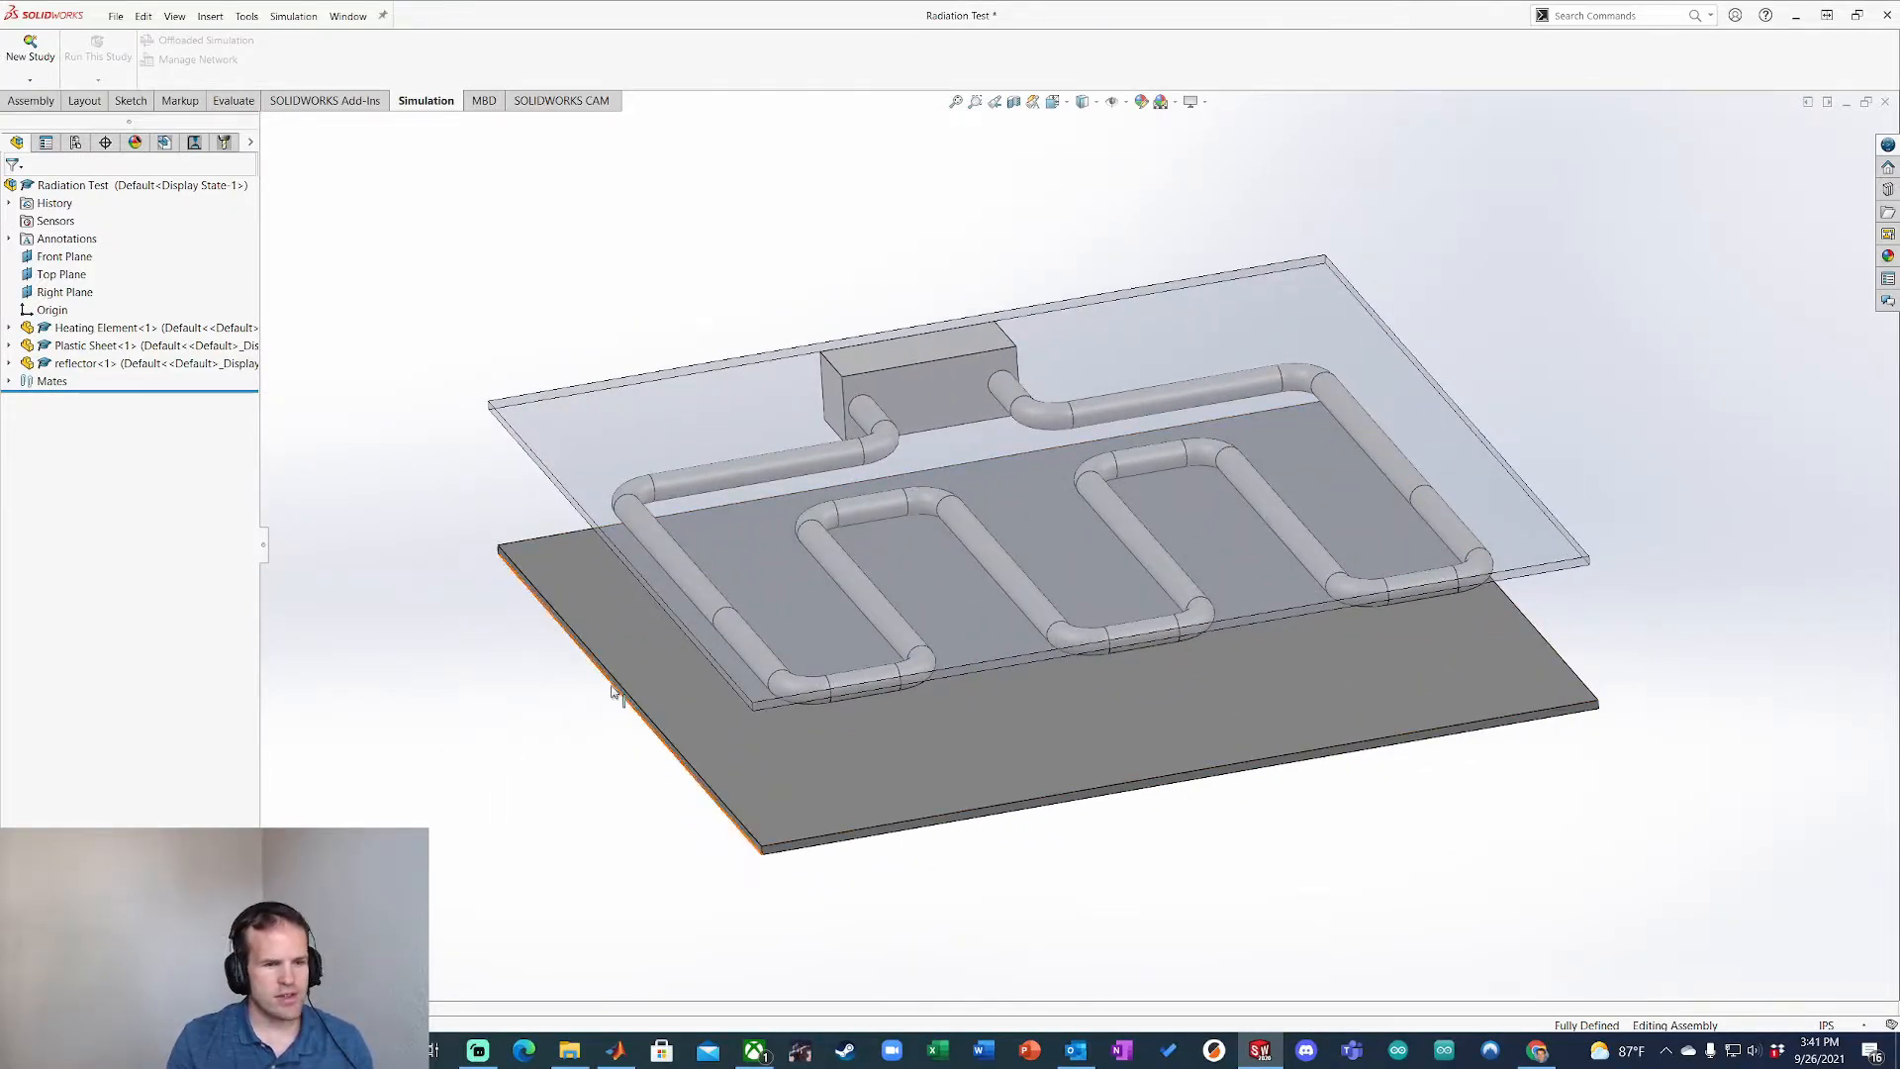
{"action": "left_click", "coordinate": [665, 373]}
{"action": "right_click", "coordinate": [666, 373]}
{"action": "left_click", "coordinate": [785, 308]}
{"action": "middle_click_drag", "start_coordinate": [1200, 543], "coordinate": [537, 275]}
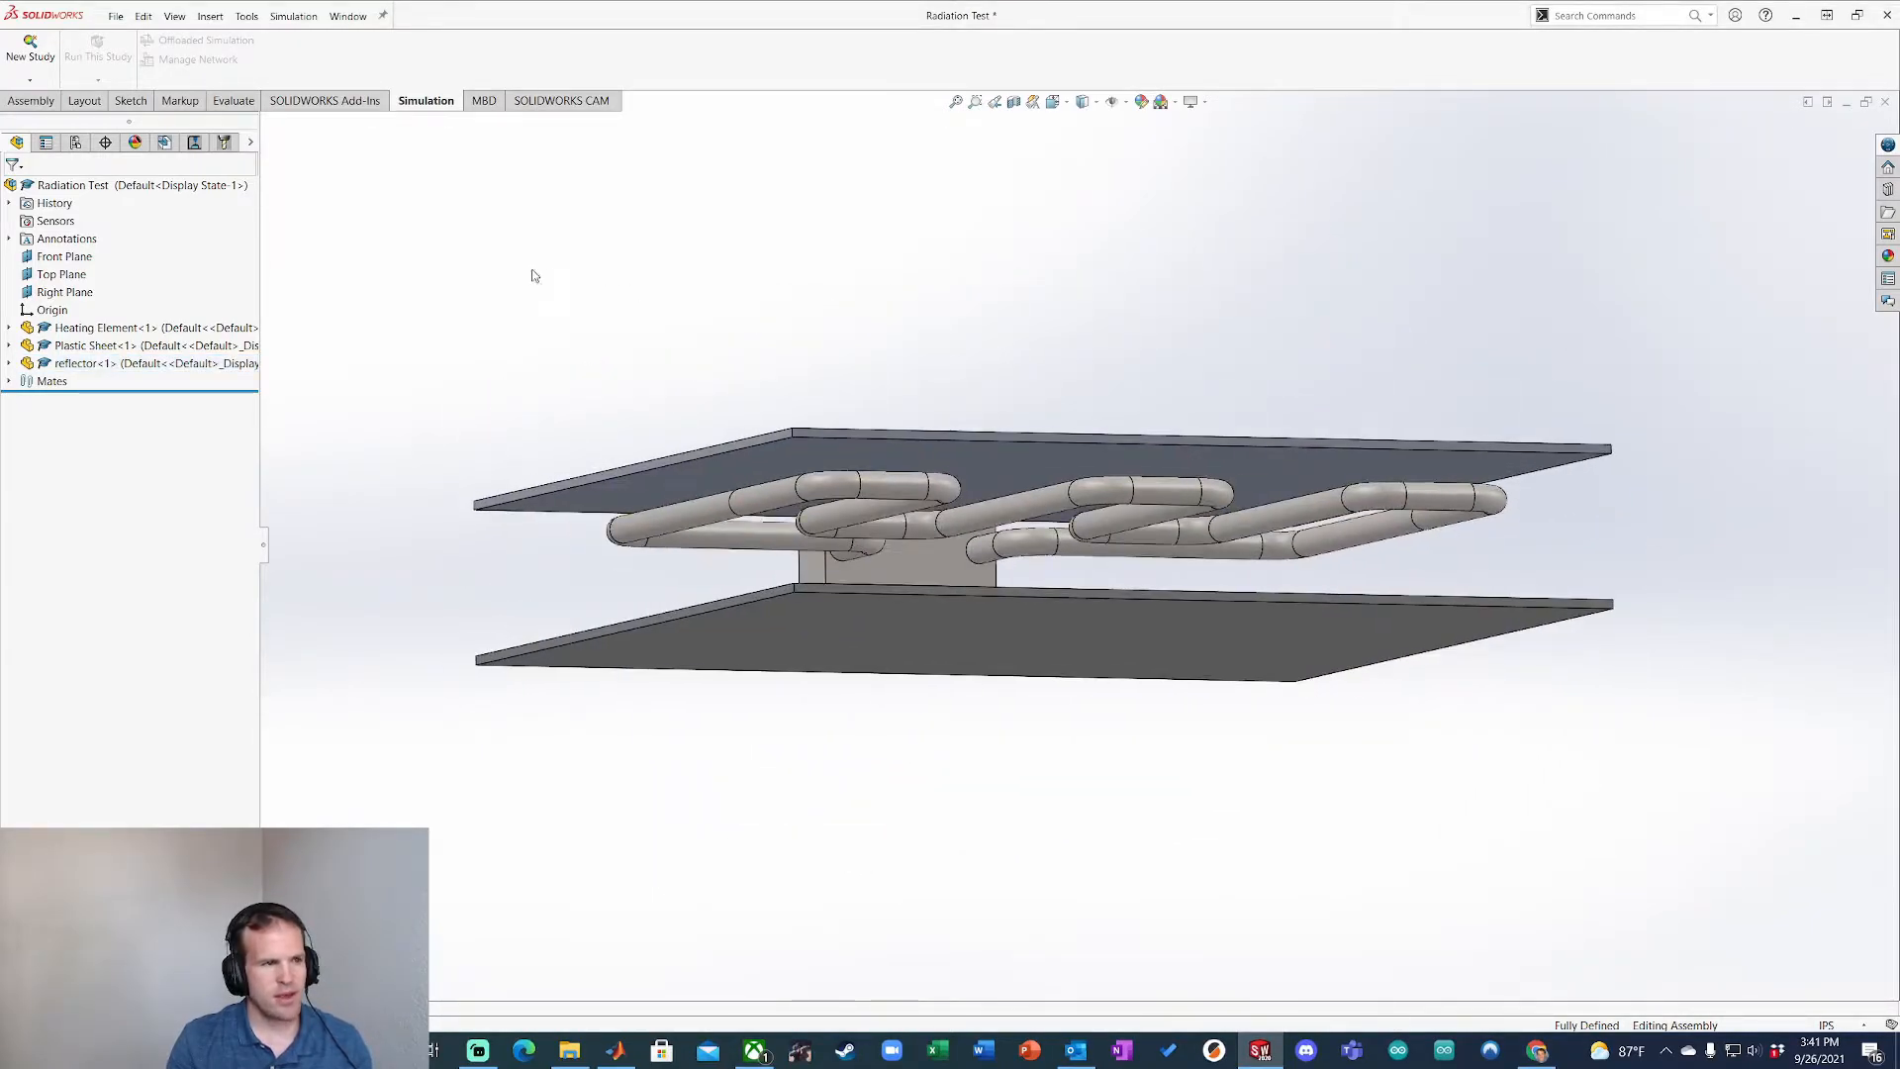
Step: Create a new thermal simulation study for the Radiation Test assembly, without 2D simplification
{"action": "left_click", "coordinate": [334, 101]}
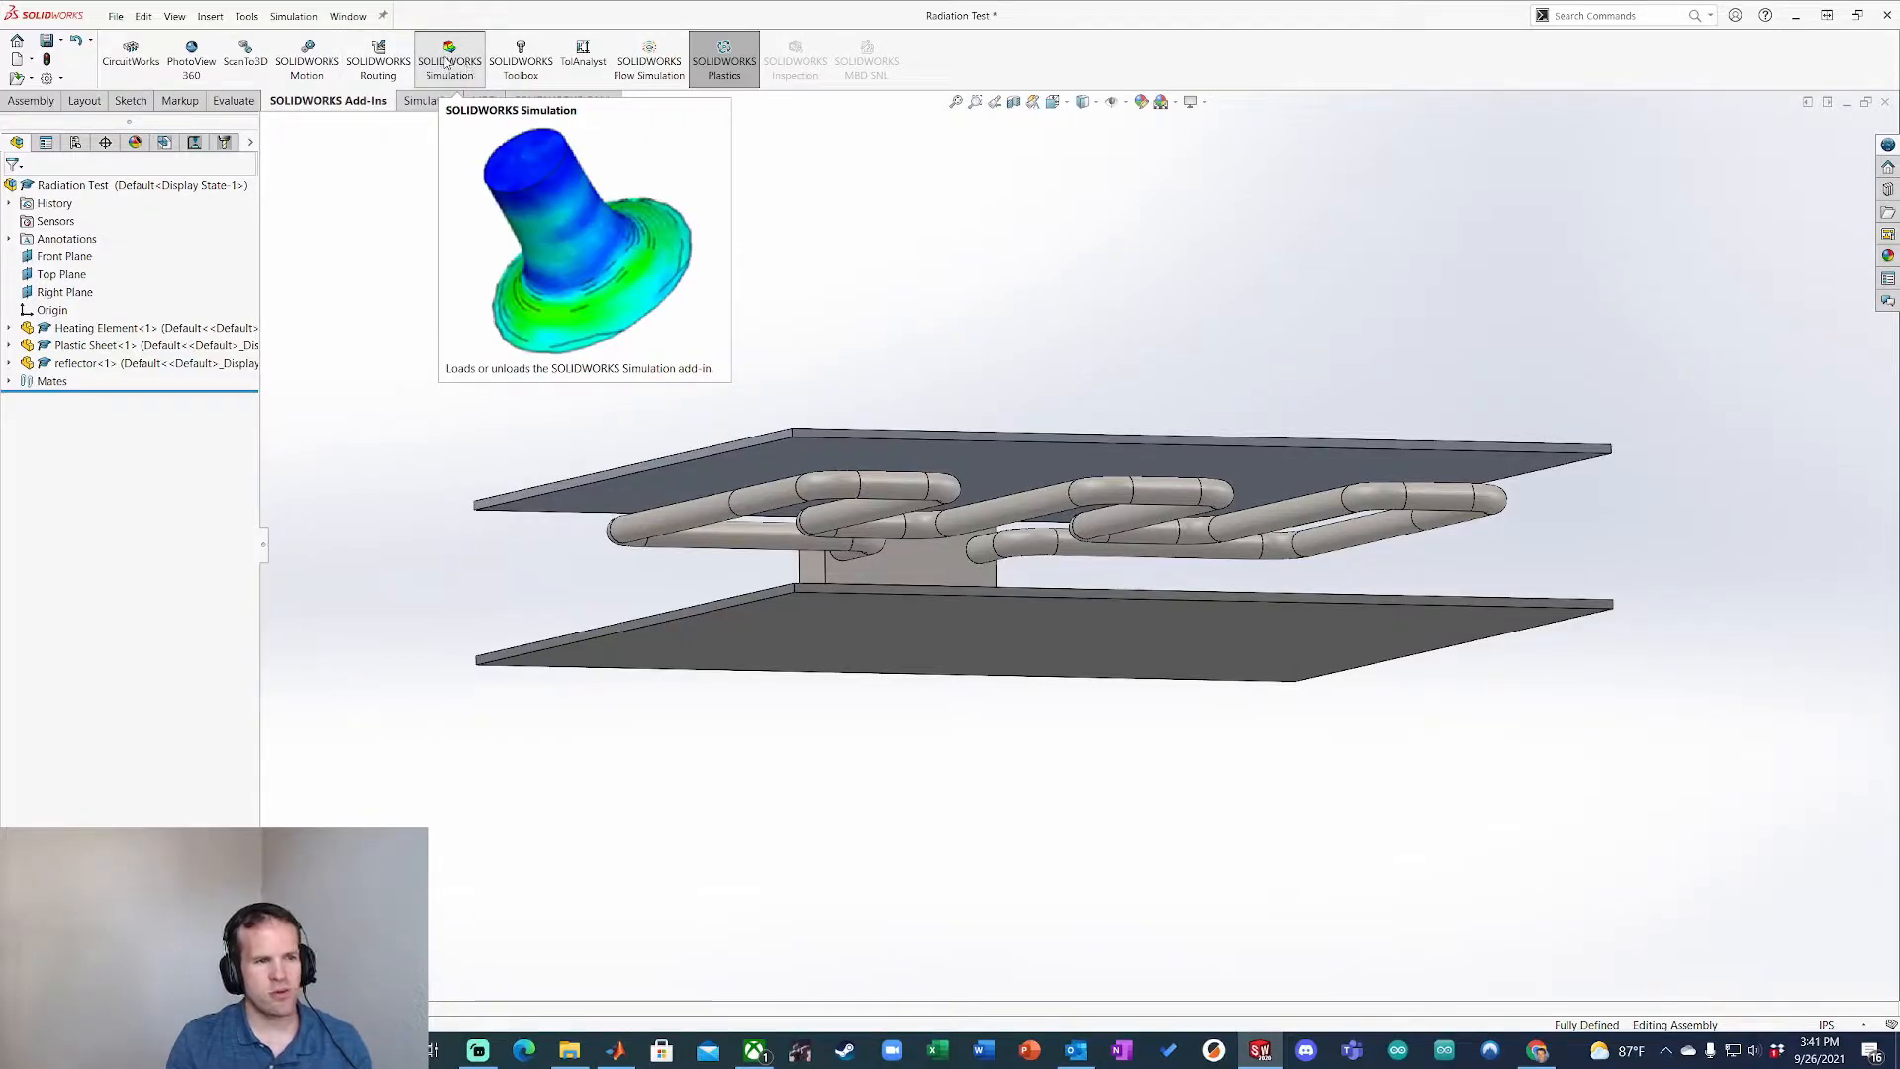
{"action": "left_click", "coordinate": [429, 103]}
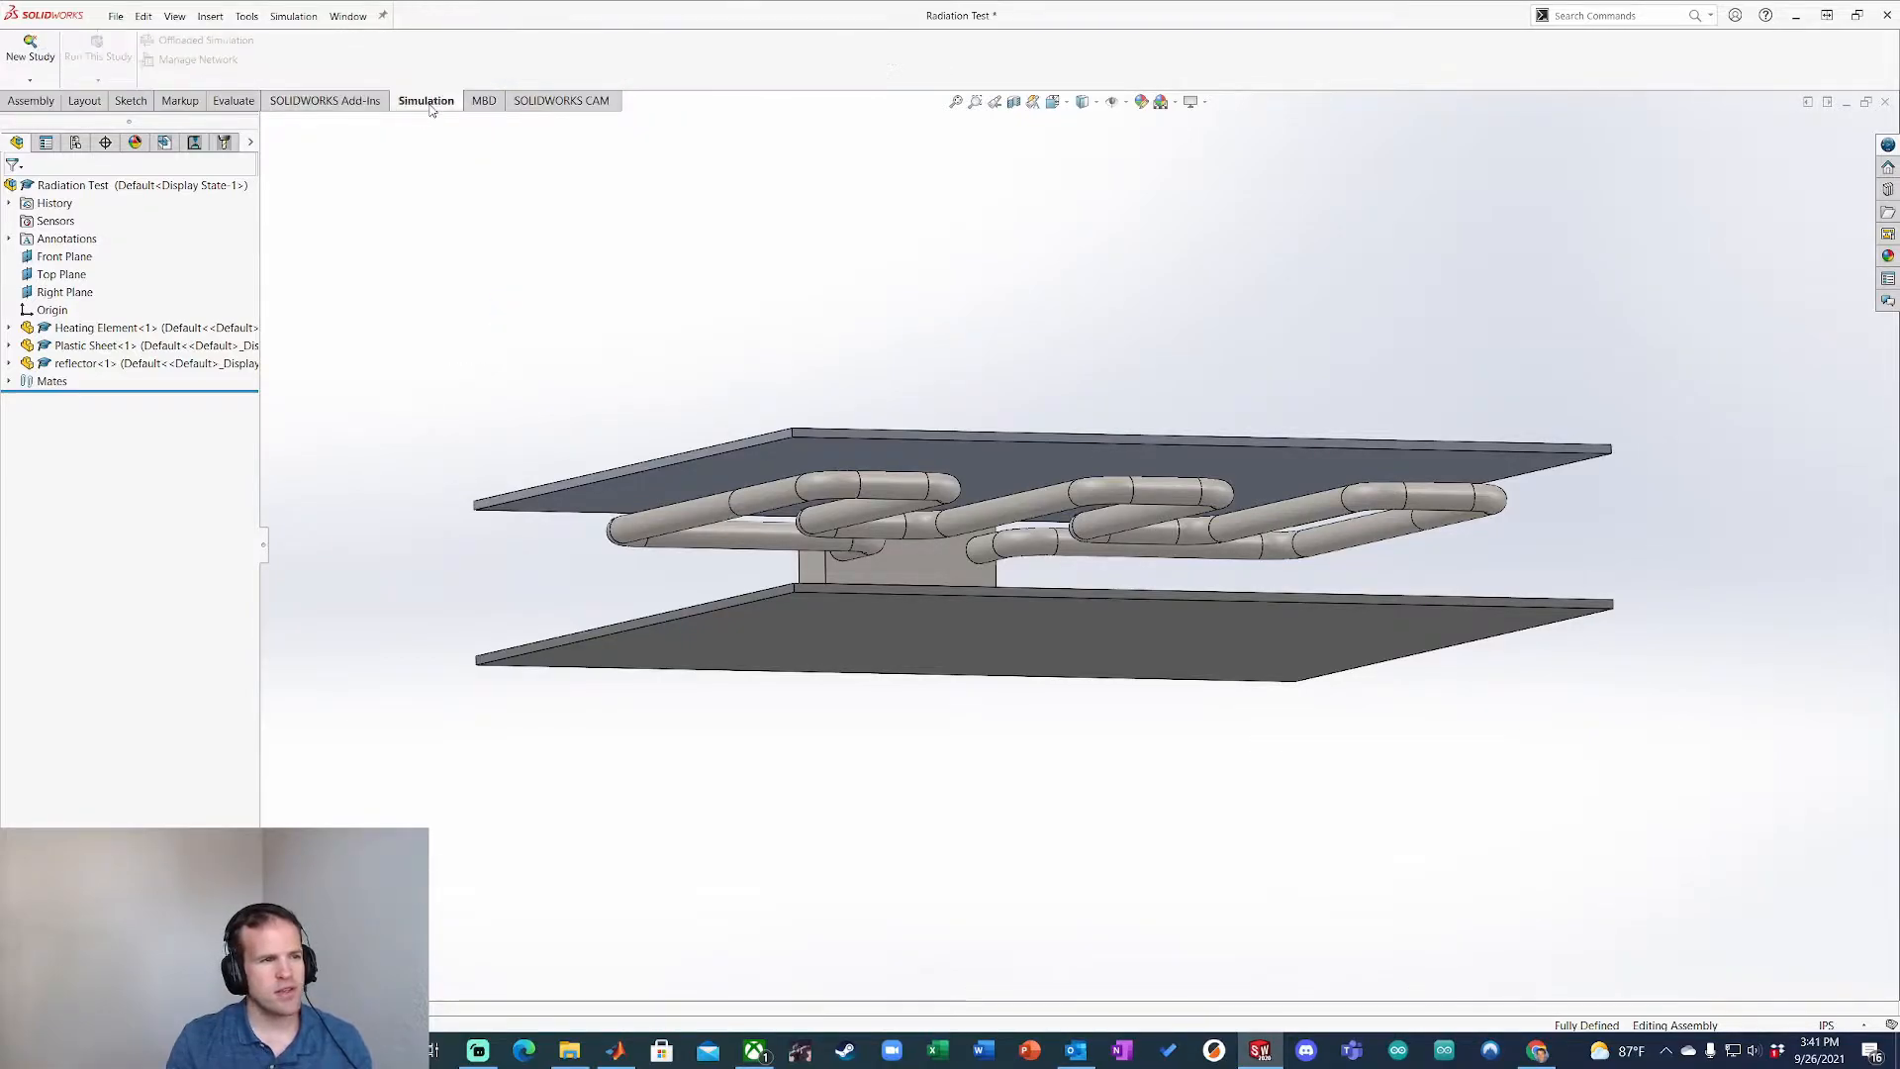
{"action": "left_click", "coordinate": [30, 51]}
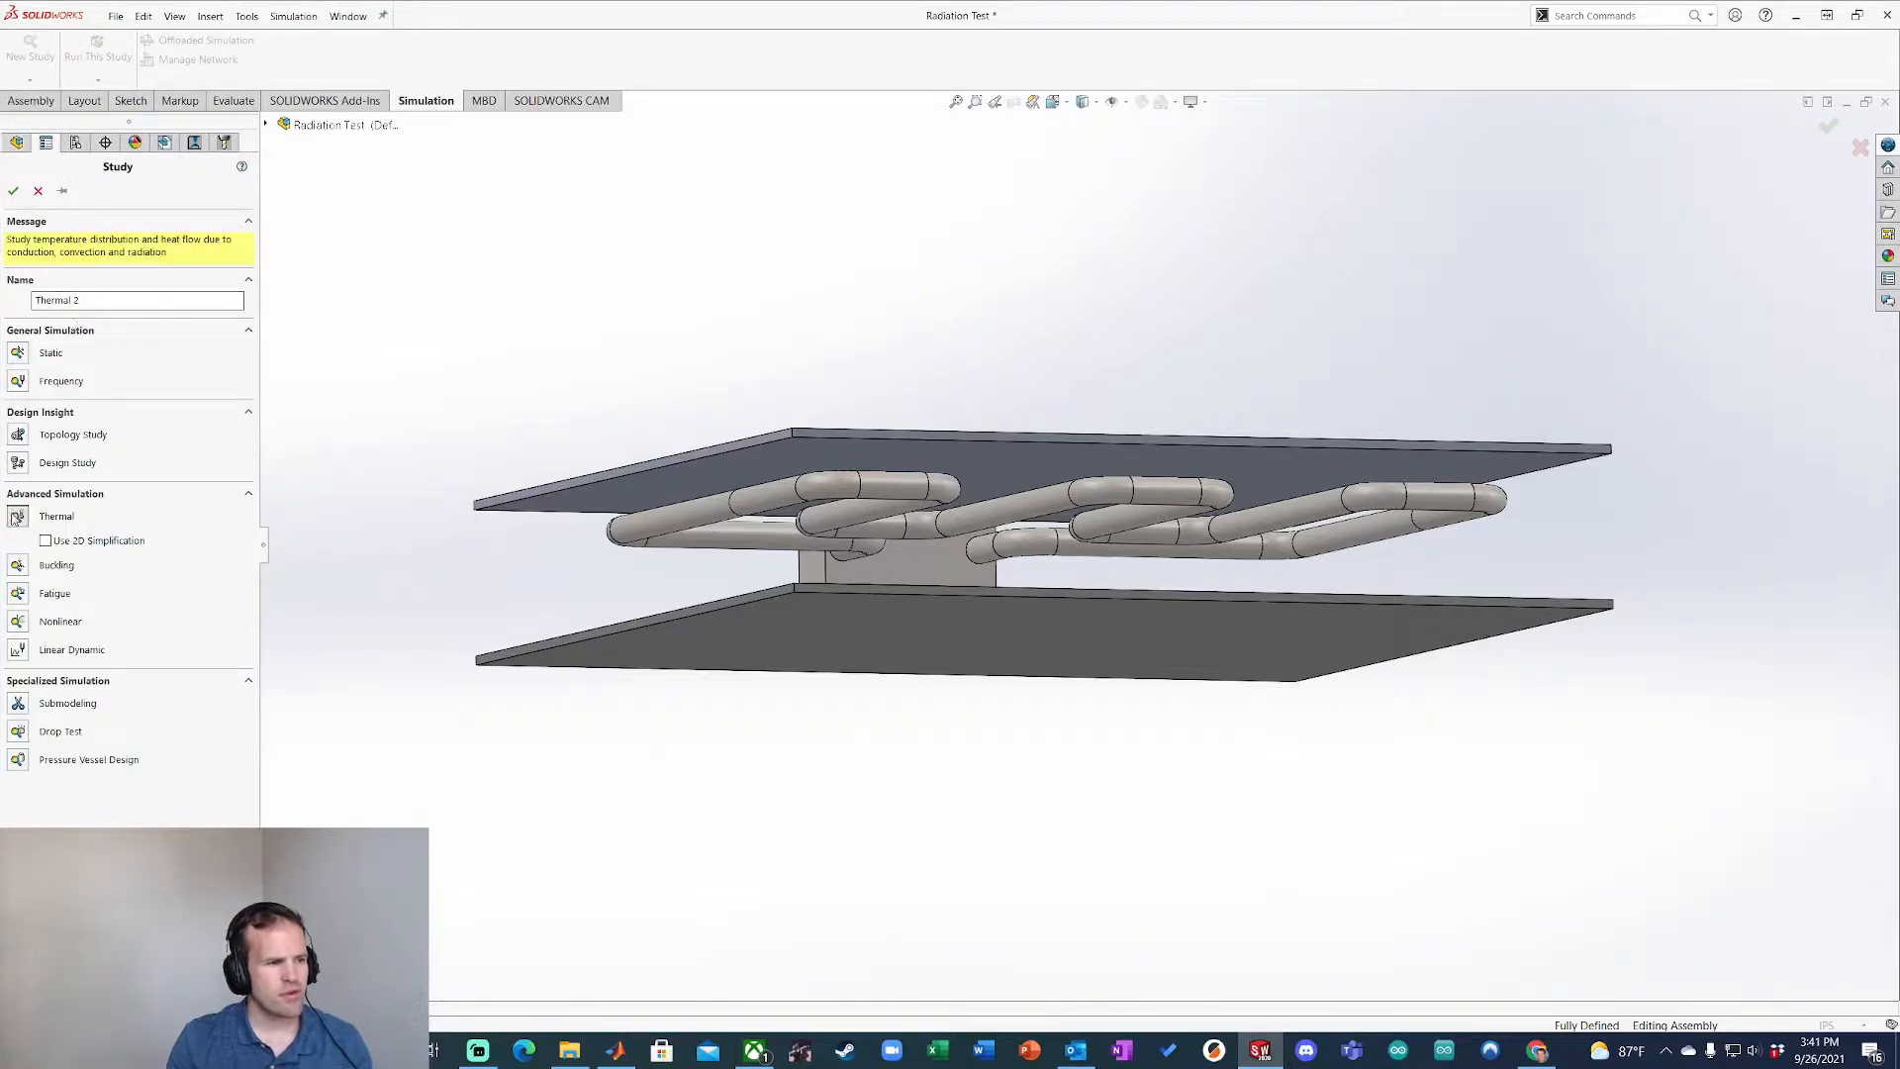
{"action": "left_click", "coordinate": [16, 353]}
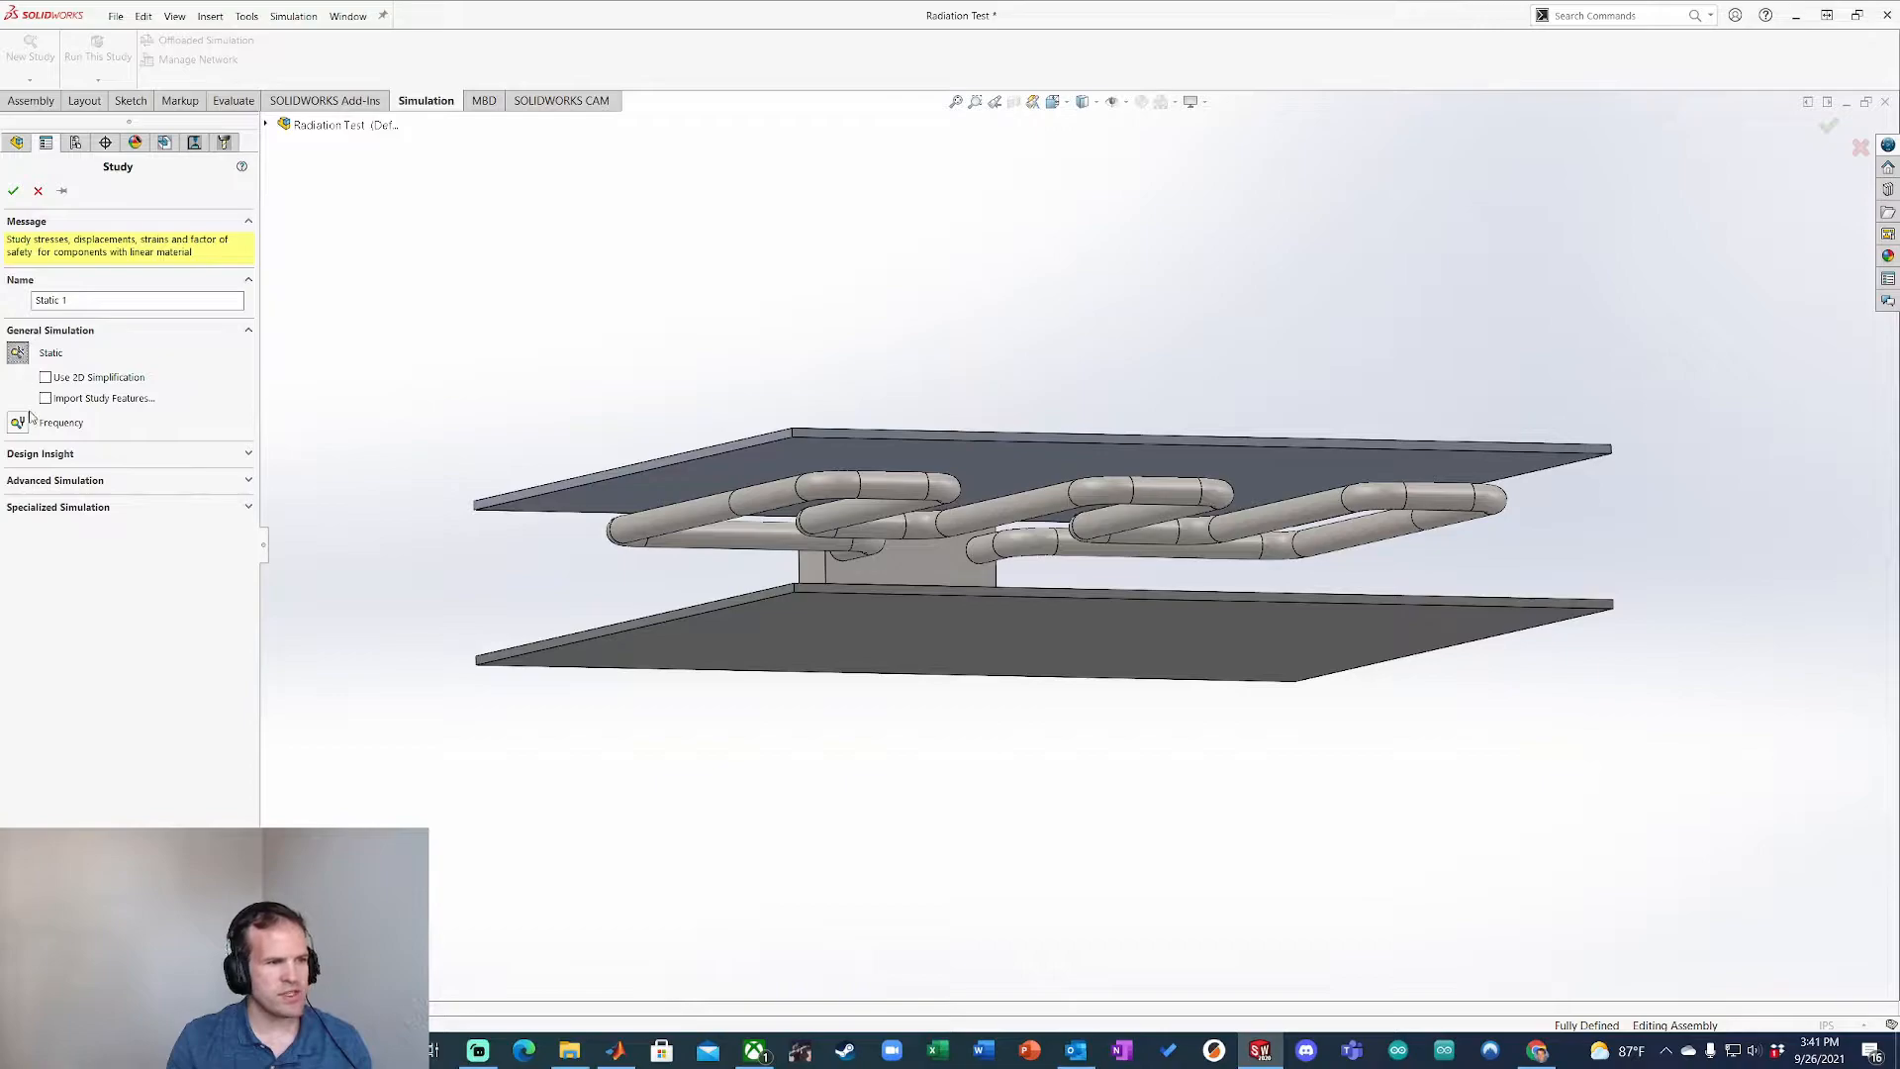
{"action": "left_click", "coordinate": [75, 455]}
{"action": "left_click", "coordinate": [164, 534]}
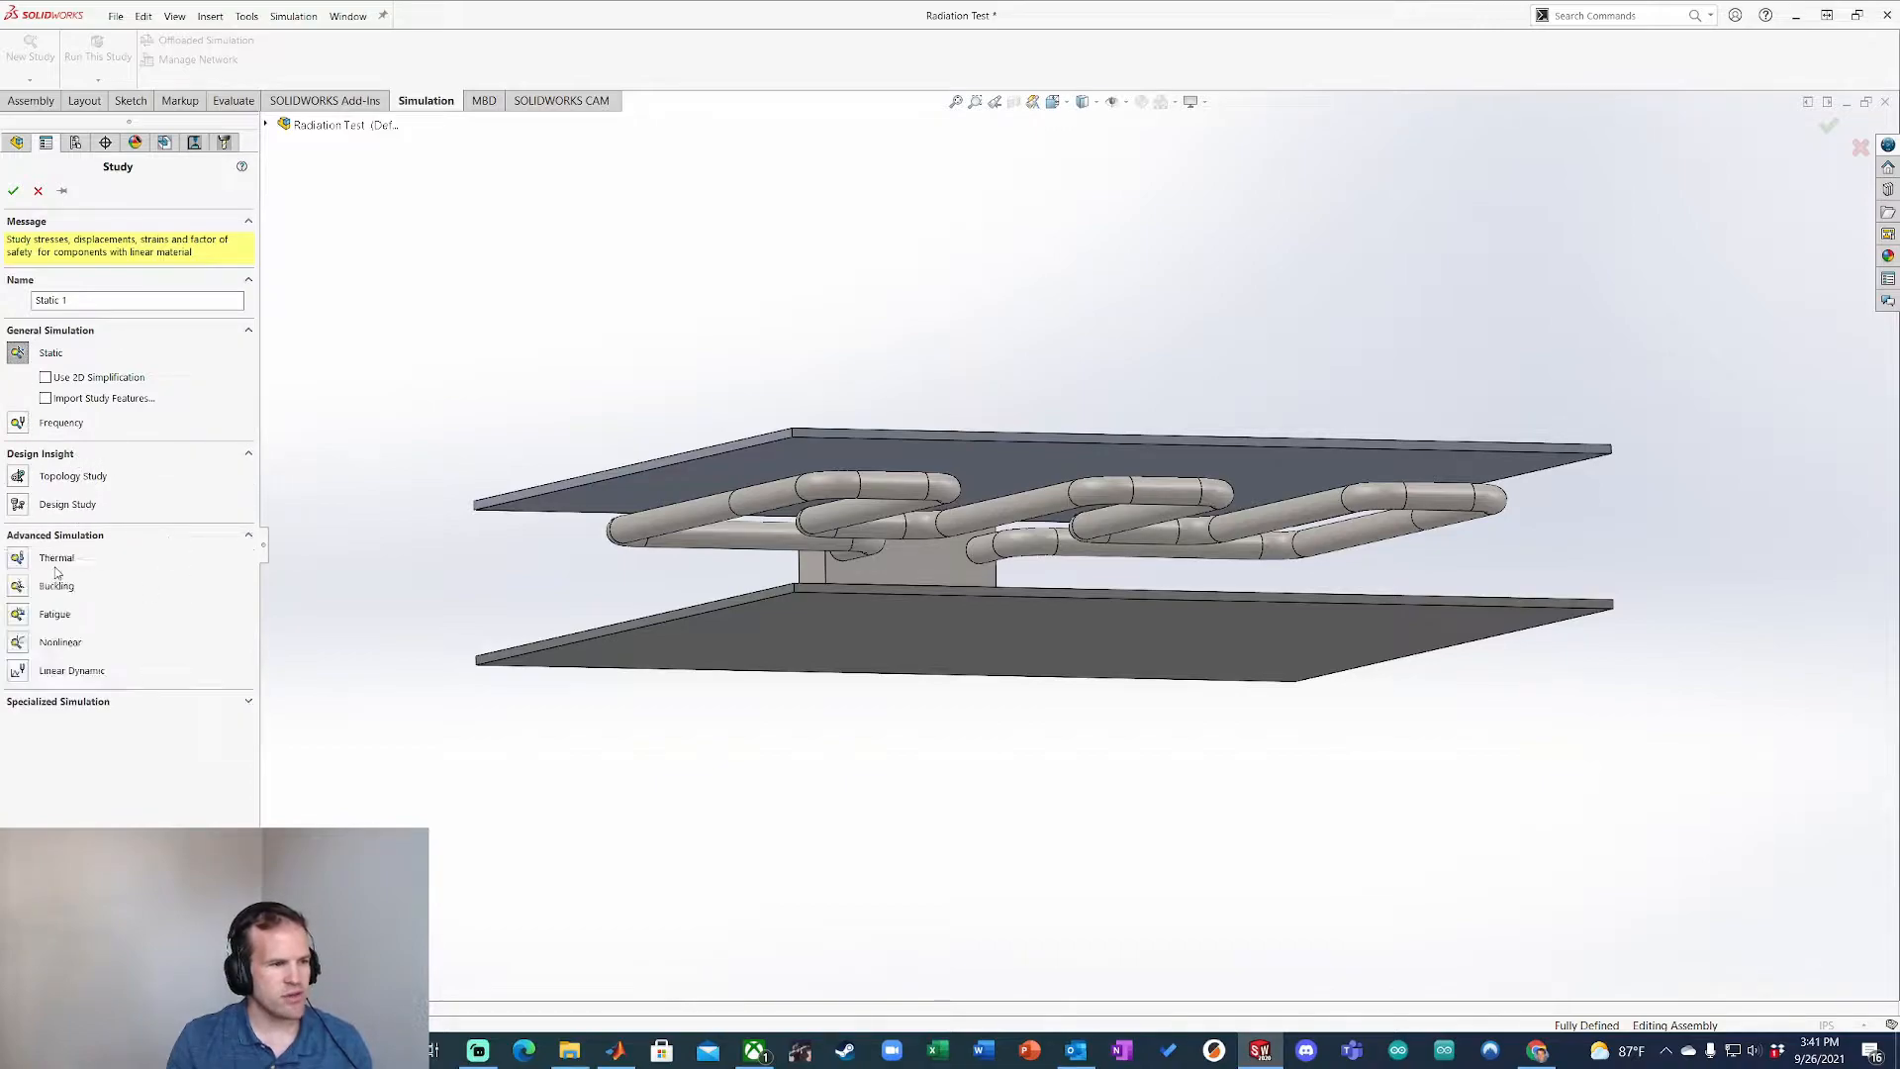
{"action": "left_click", "coordinate": [18, 558]}
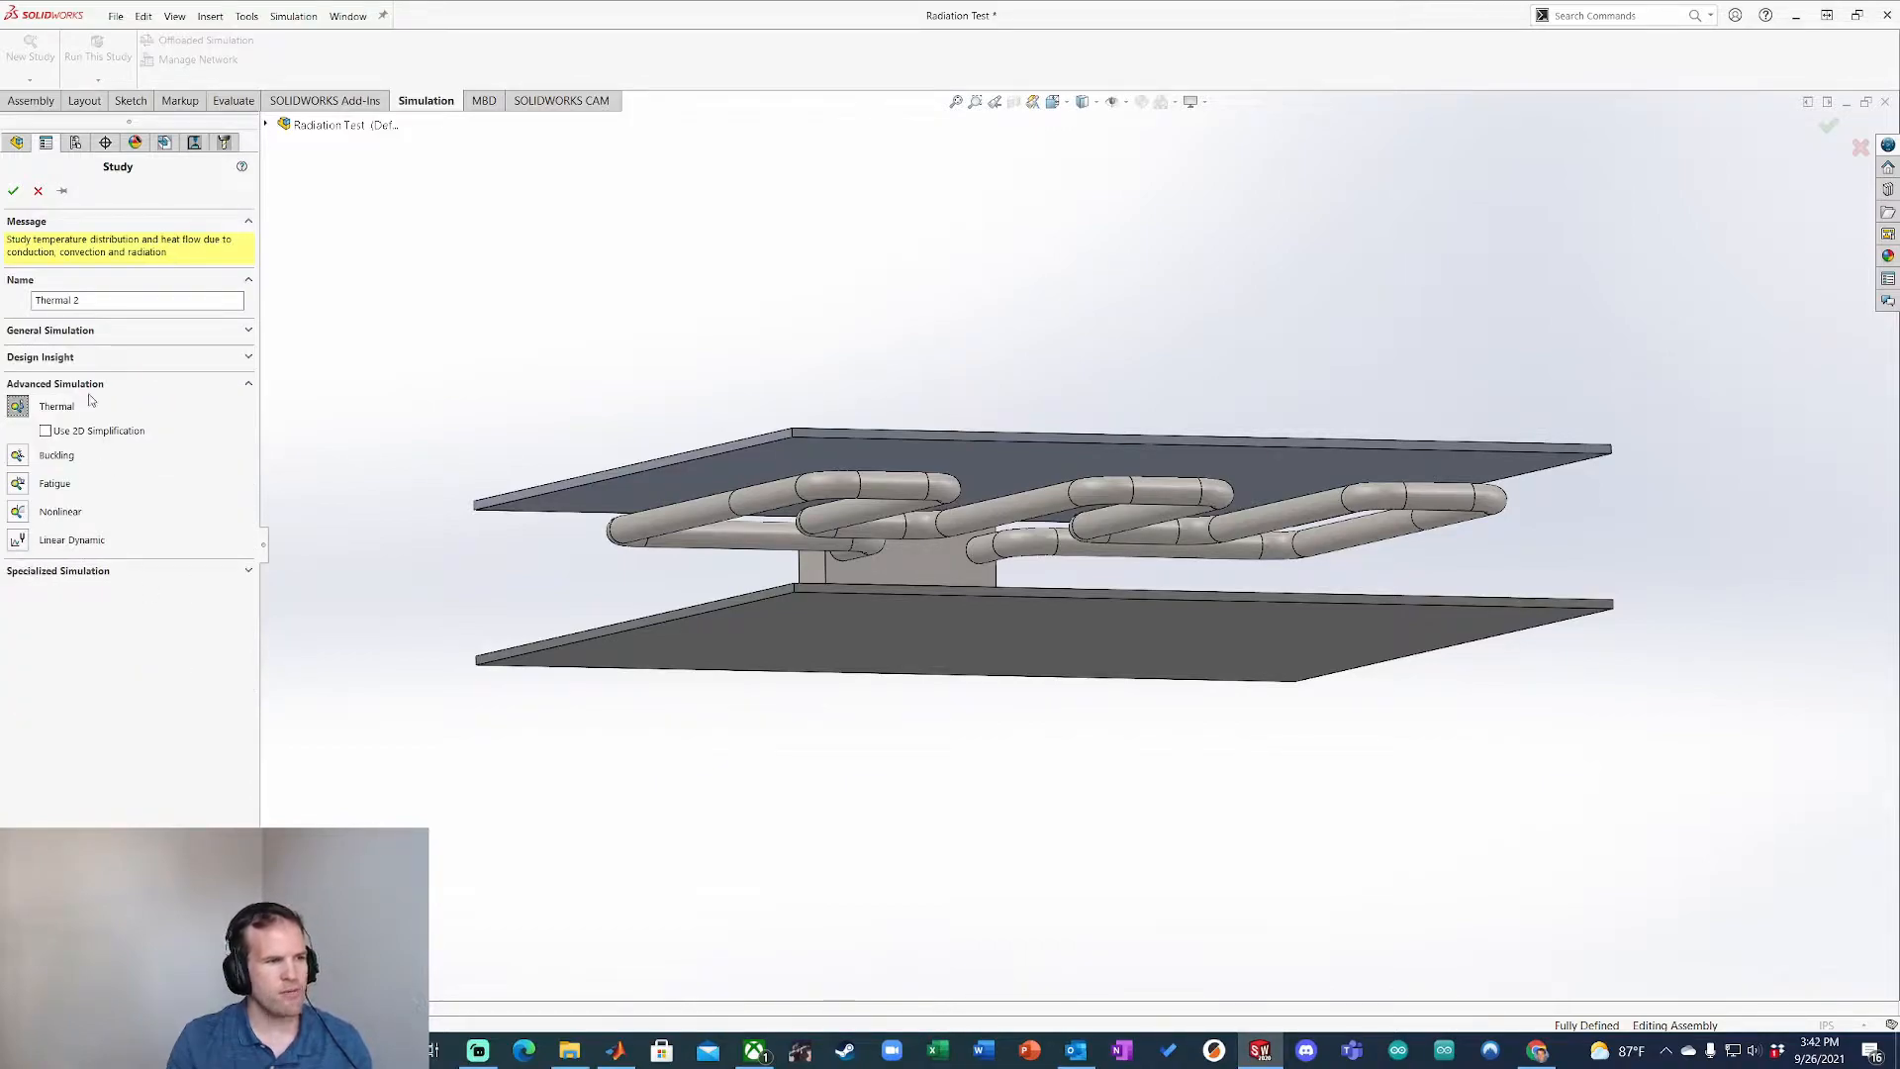
{"action": "left_click", "coordinate": [13, 191]}
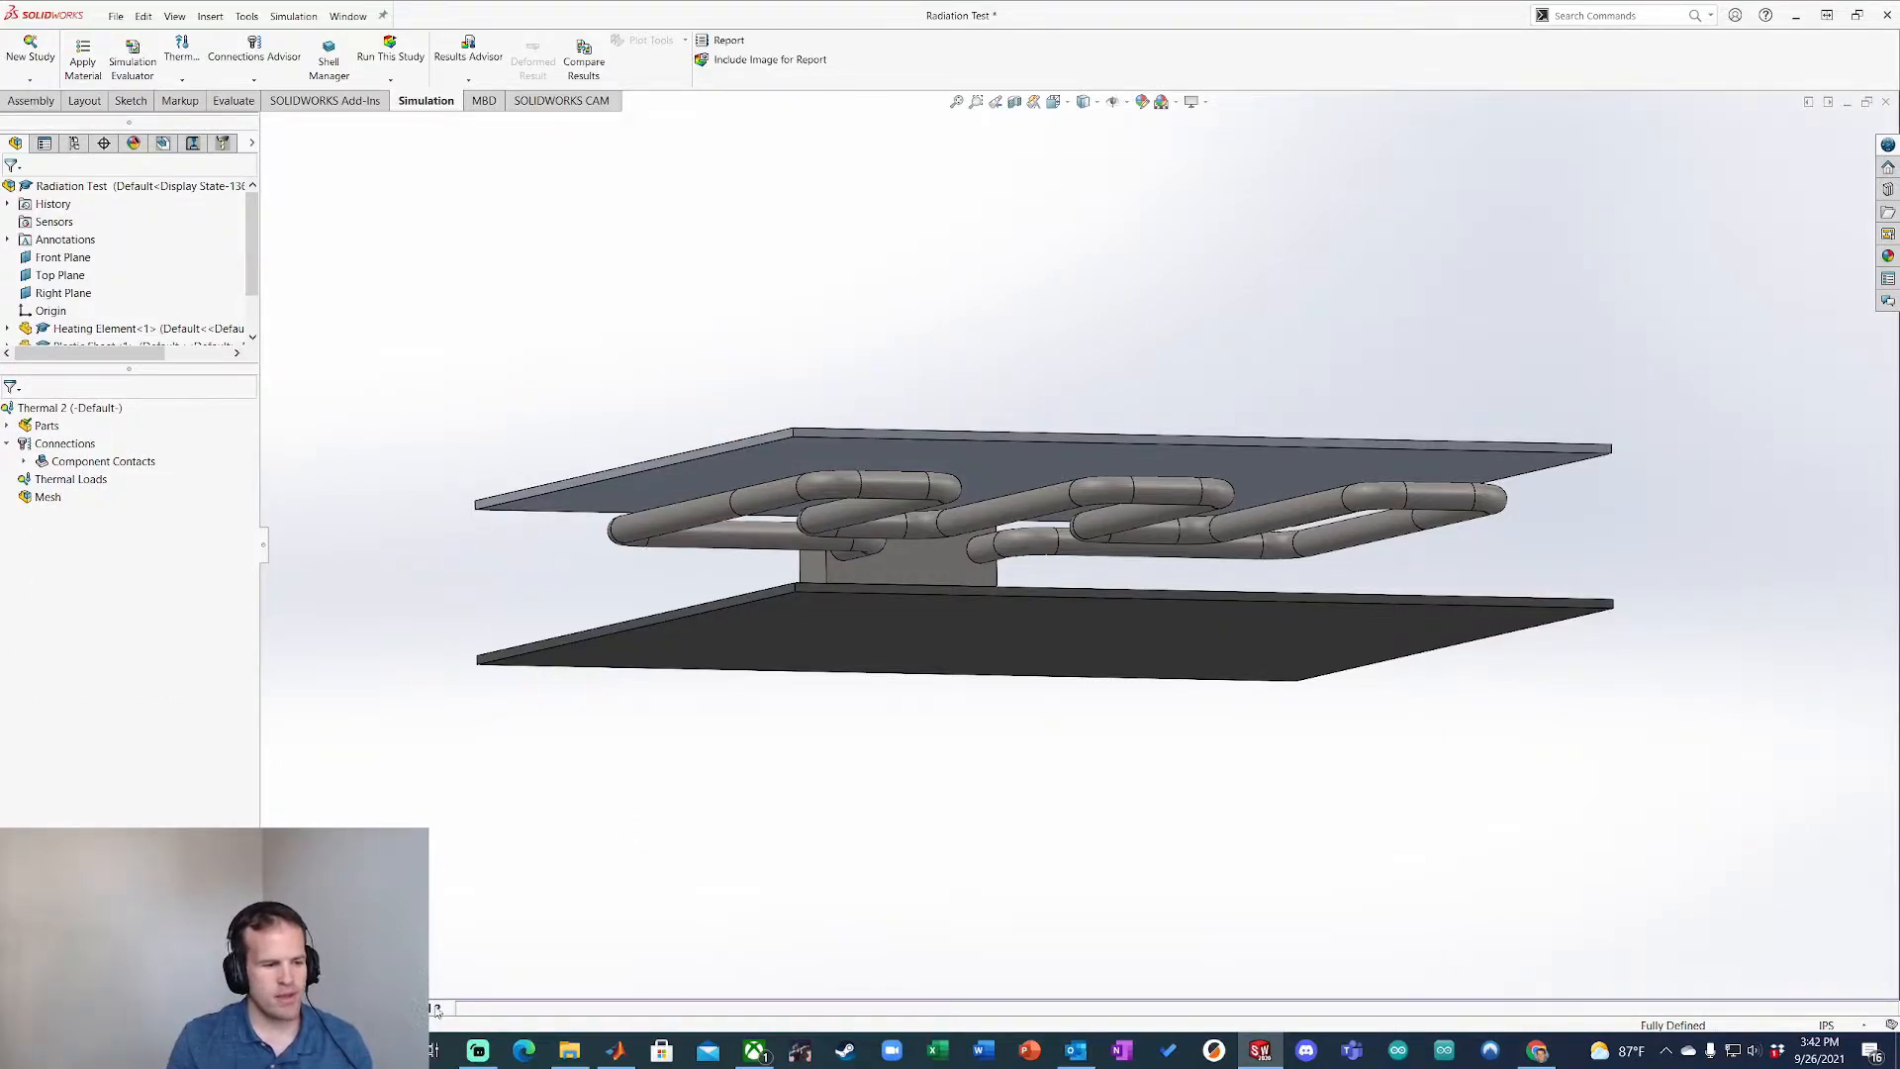
Step: Inspect the study's global contact and how the heating element is spaced from the reflector and the plastic sheet
{"action": "middle_click_drag", "start_coordinate": [892, 747], "coordinate": [859, 772], "text": "ctrl"}
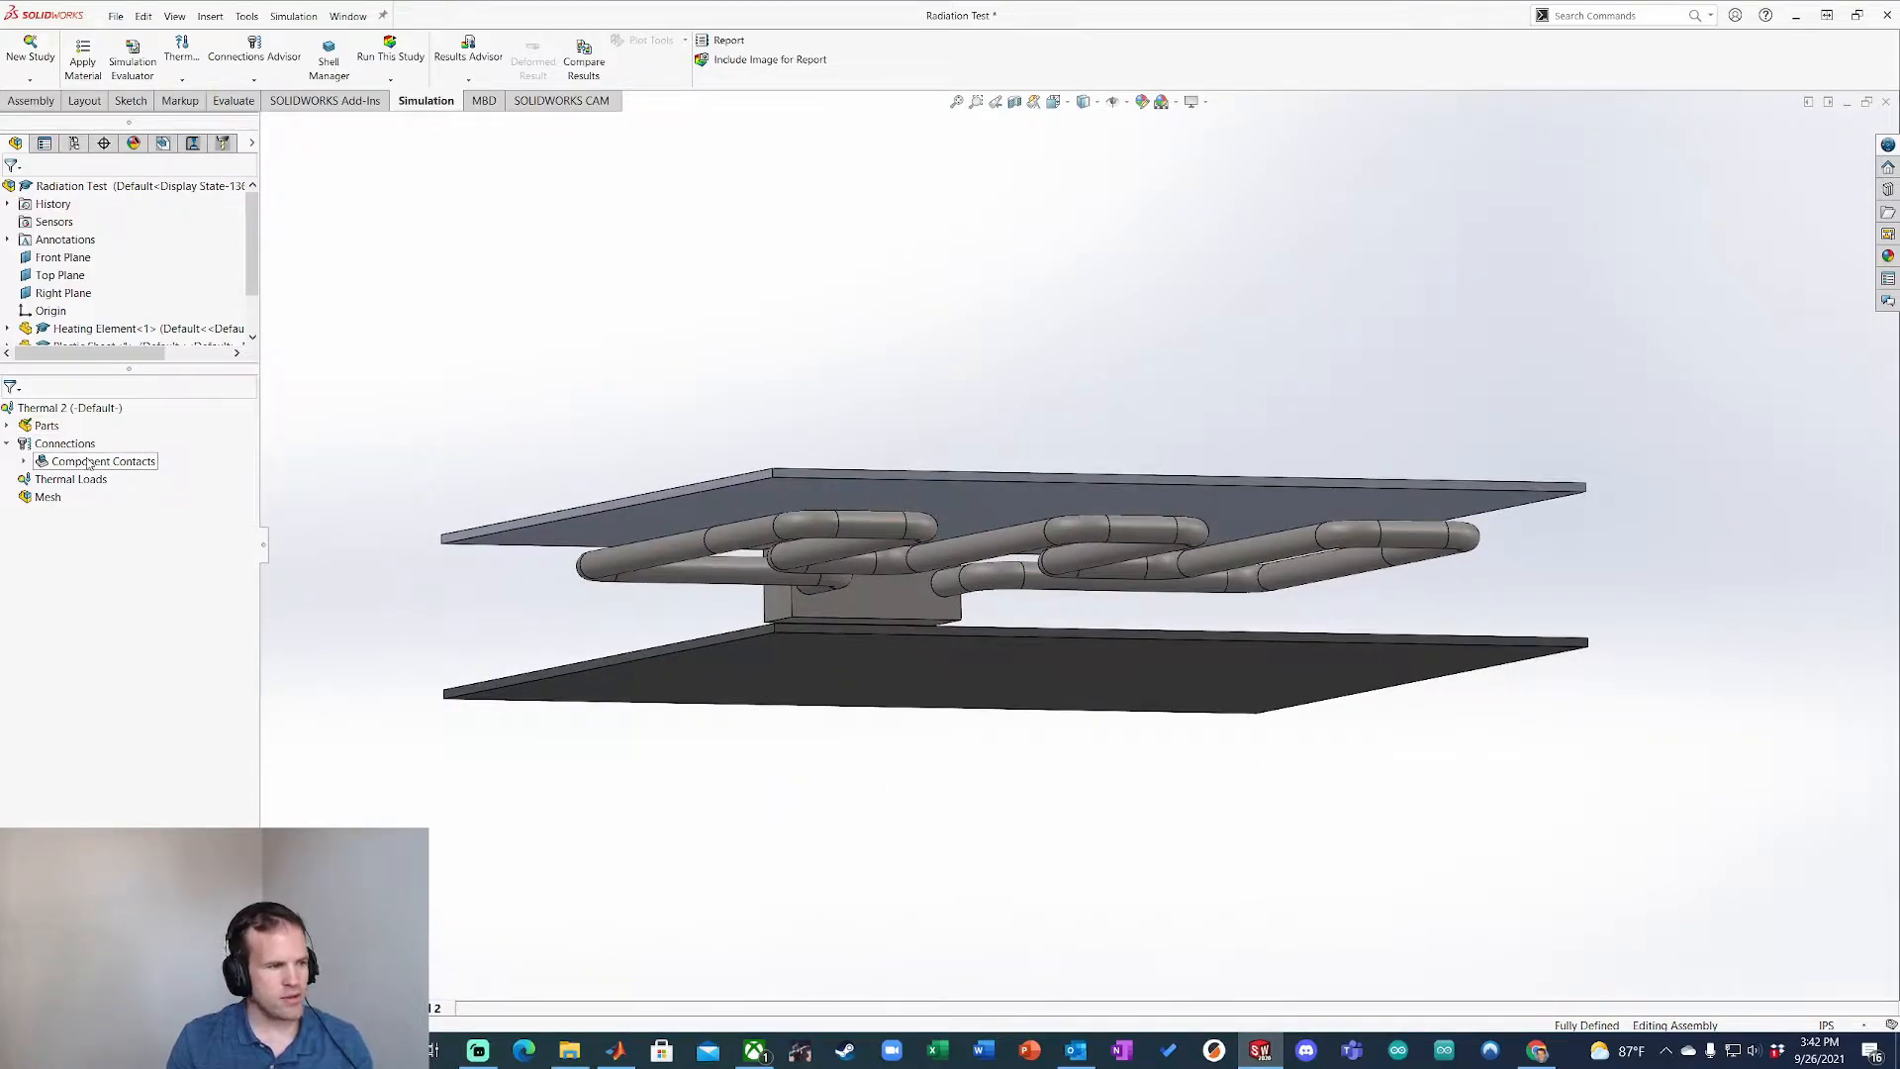
{"action": "left_click", "coordinate": [25, 462]}
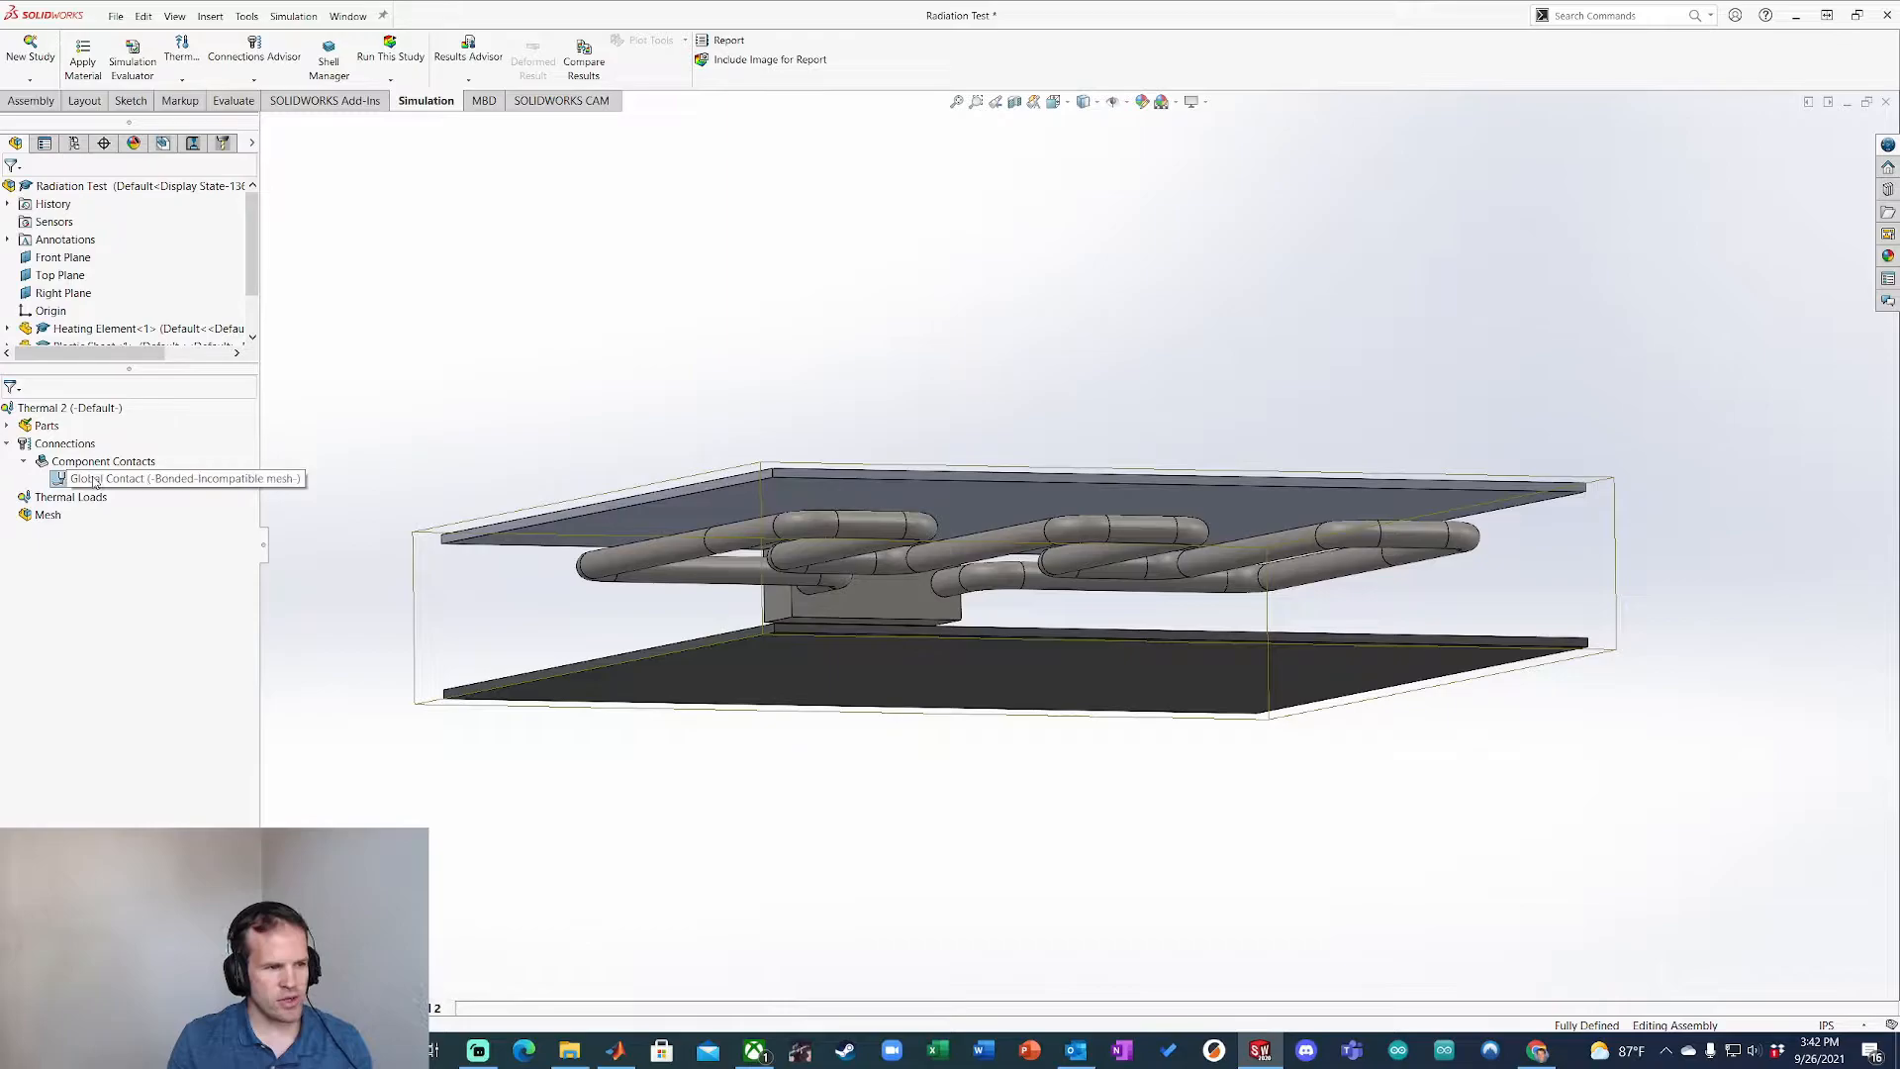
{"action": "left_click", "coordinate": [196, 483]}
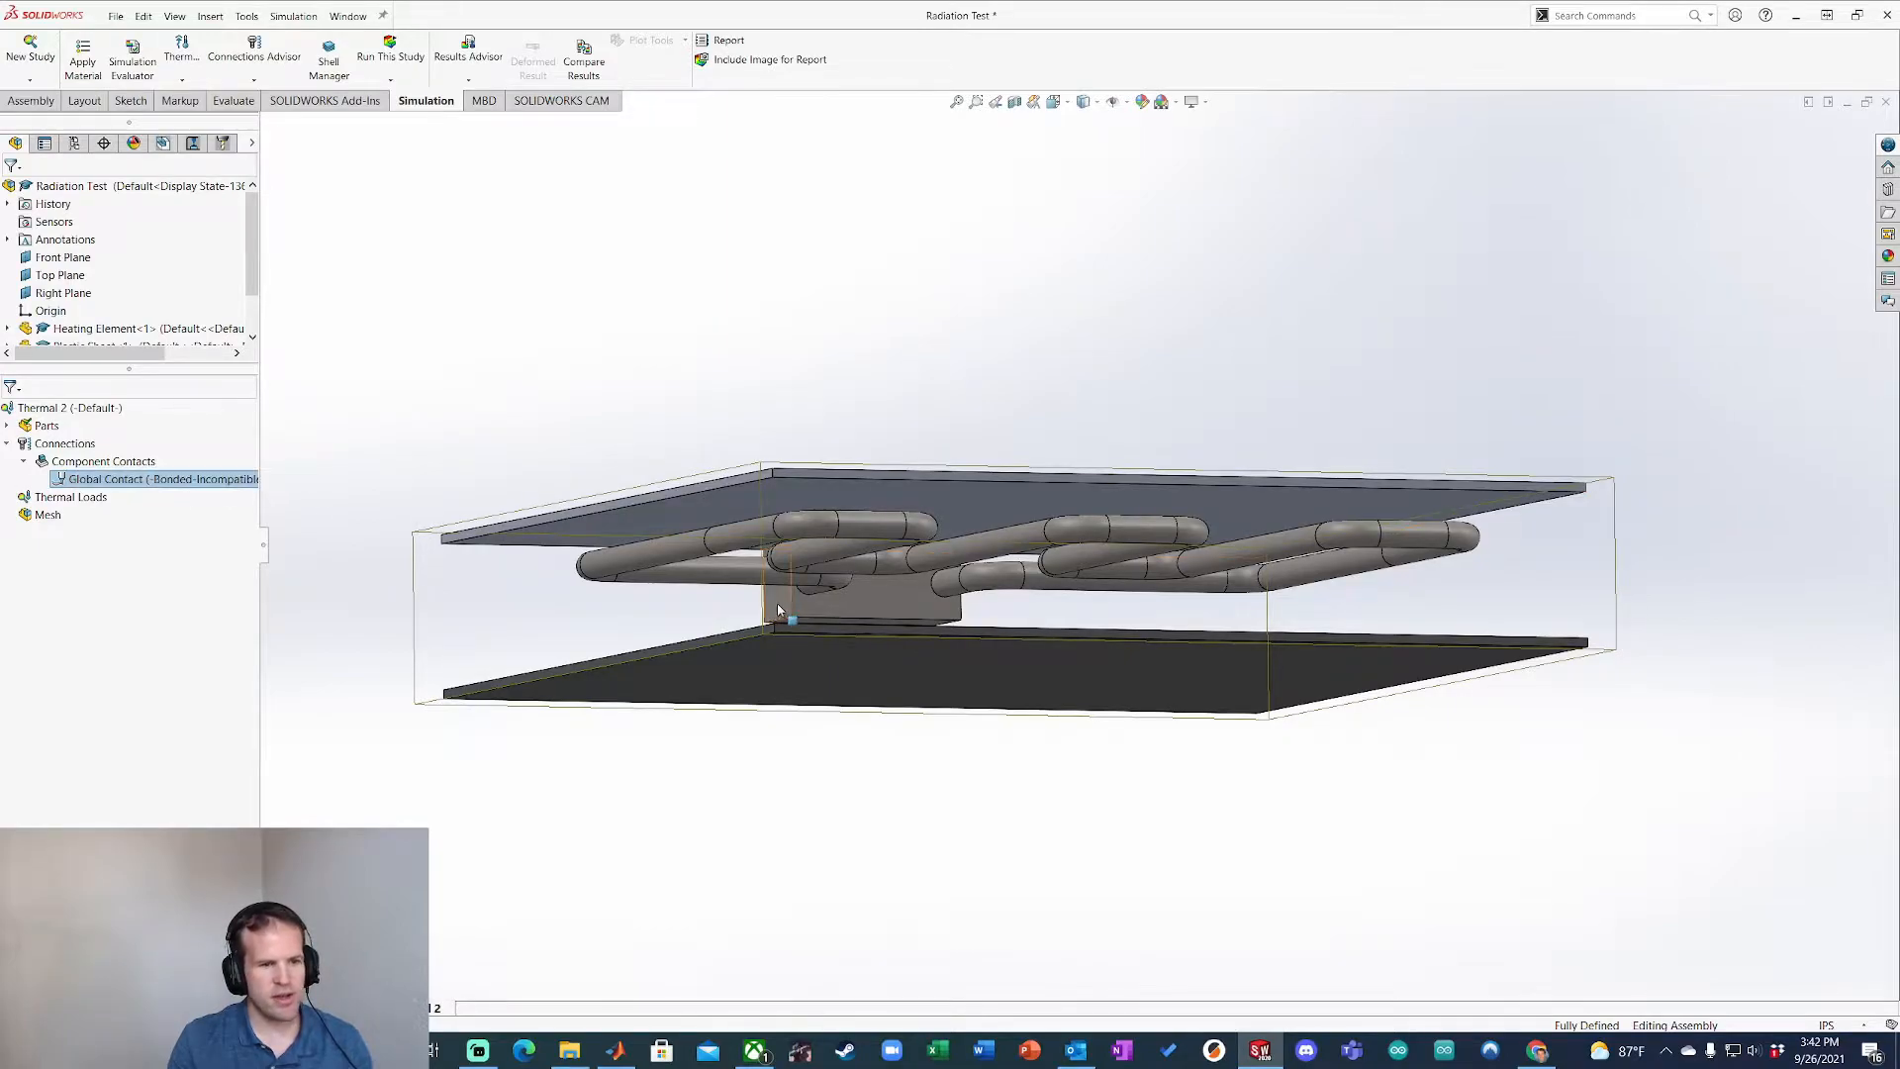
{"action": "scroll", "coordinate": [779, 610], "scroll_direction": "down", "scroll_amount": 2}
{"action": "middle_click_drag", "start_coordinate": [779, 611], "coordinate": [787, 614]}
{"action": "middle_click_drag", "start_coordinate": [747, 479], "coordinate": [643, 543]}
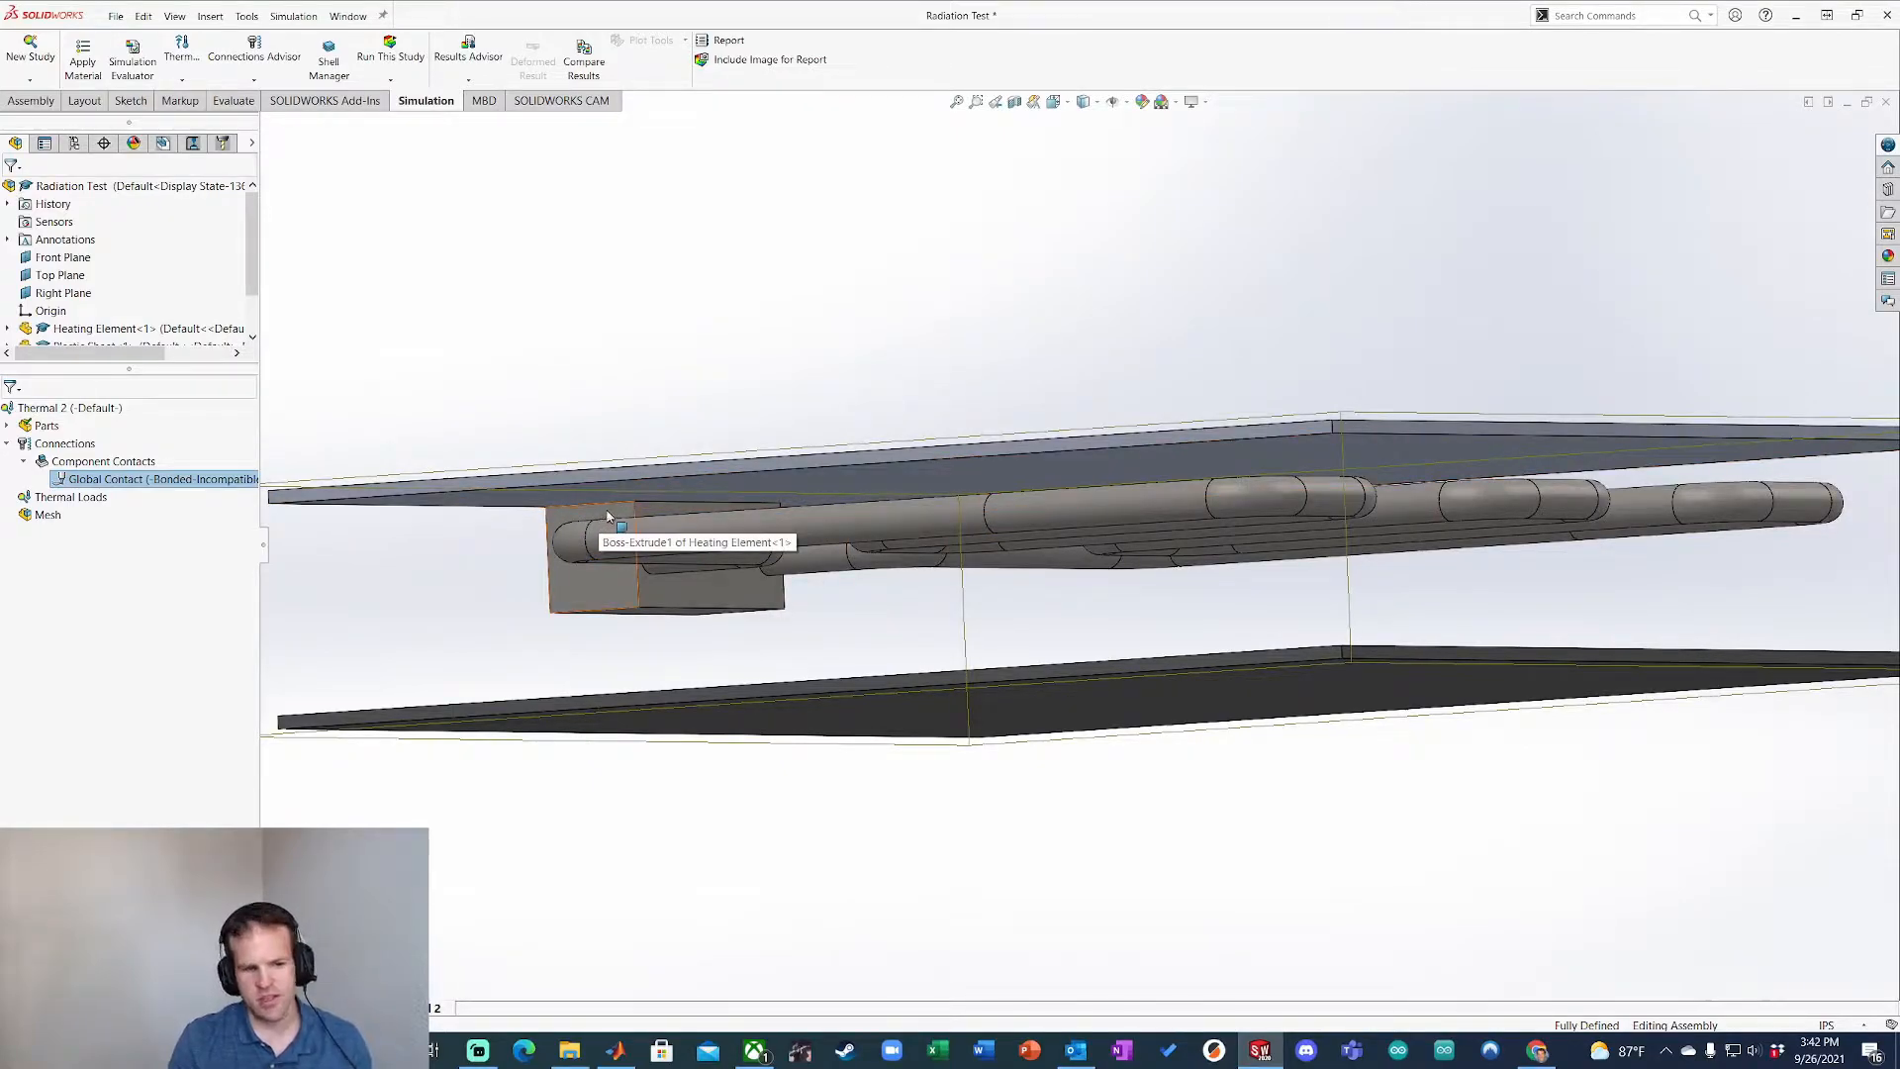
{"action": "middle_click_drag", "start_coordinate": [681, 495], "coordinate": [767, 588]}
{"action": "middle_click_drag", "start_coordinate": [787, 700], "coordinate": [1183, 602]}
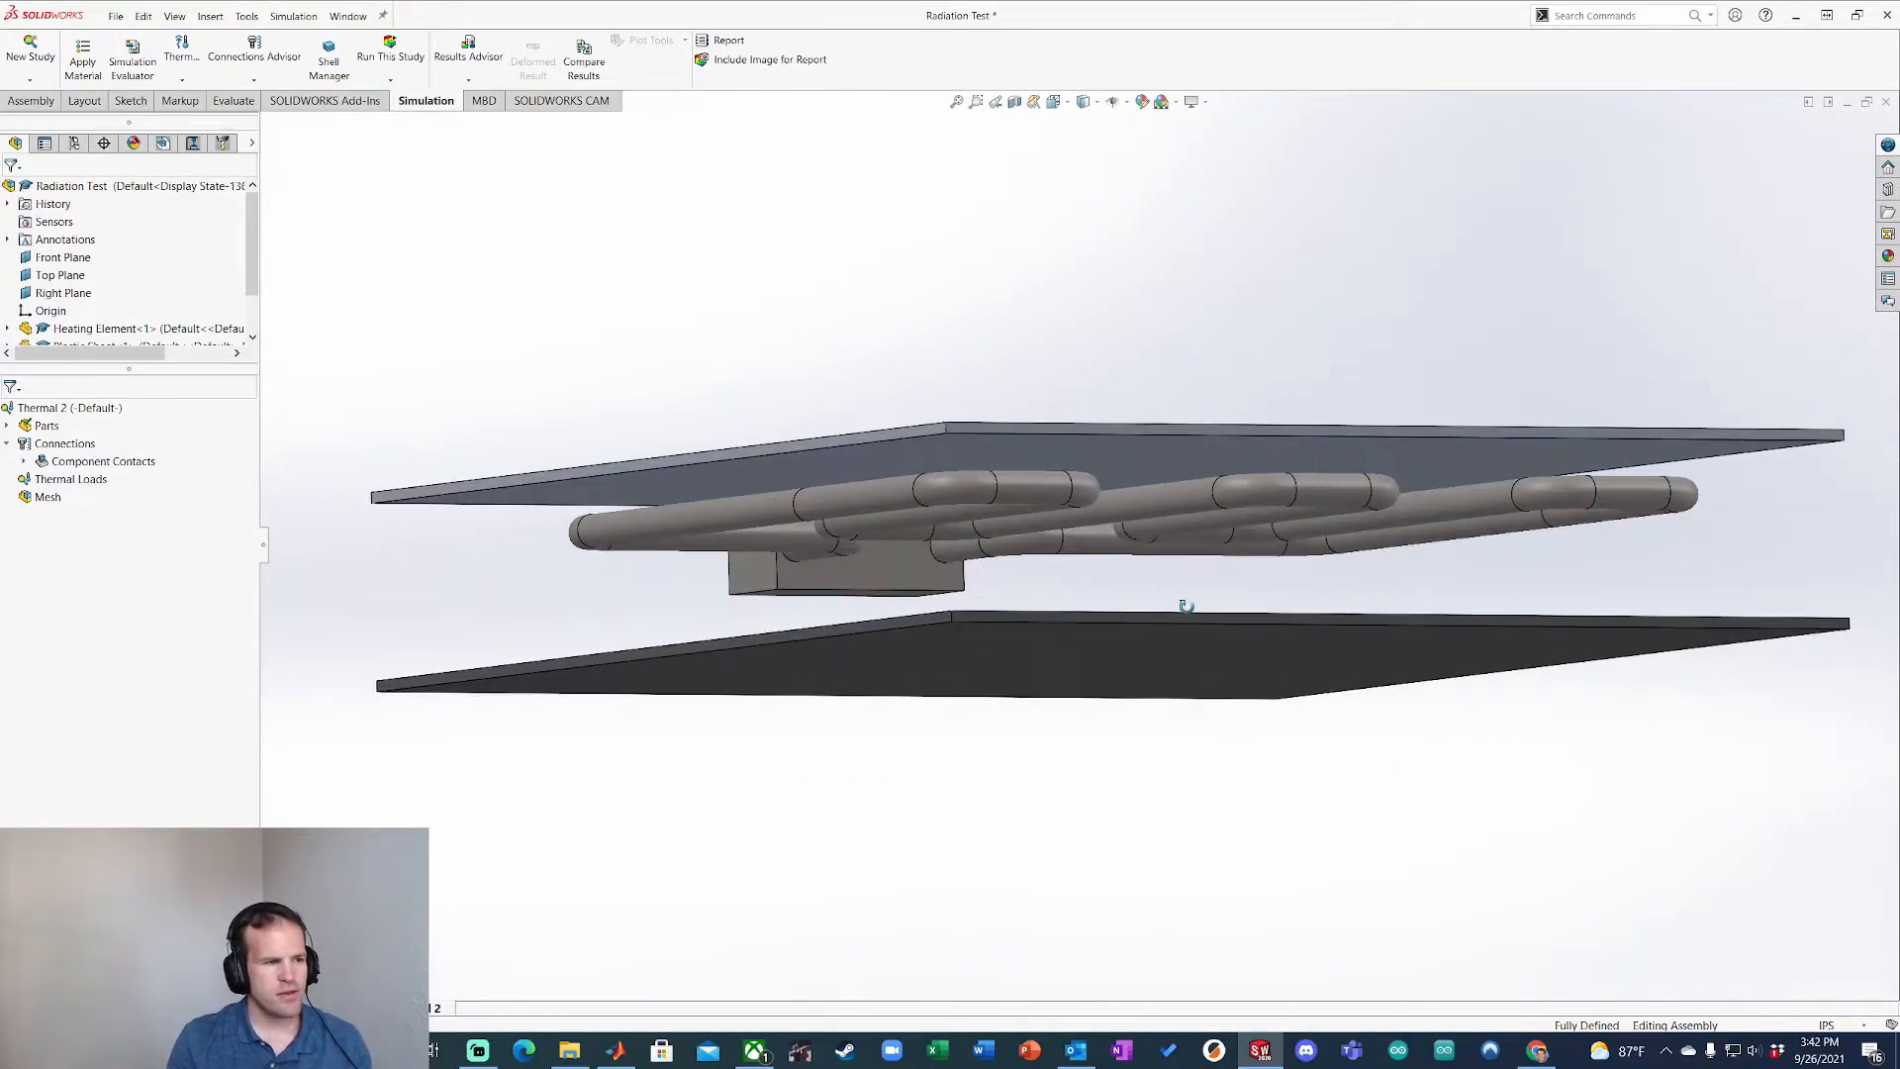
Step: Start a Heat Power load in the thermal study
{"action": "right_click", "coordinate": [62, 485]}
{"action": "left_click", "coordinate": [52, 482]}
{"action": "right_click", "coordinate": [69, 483]}
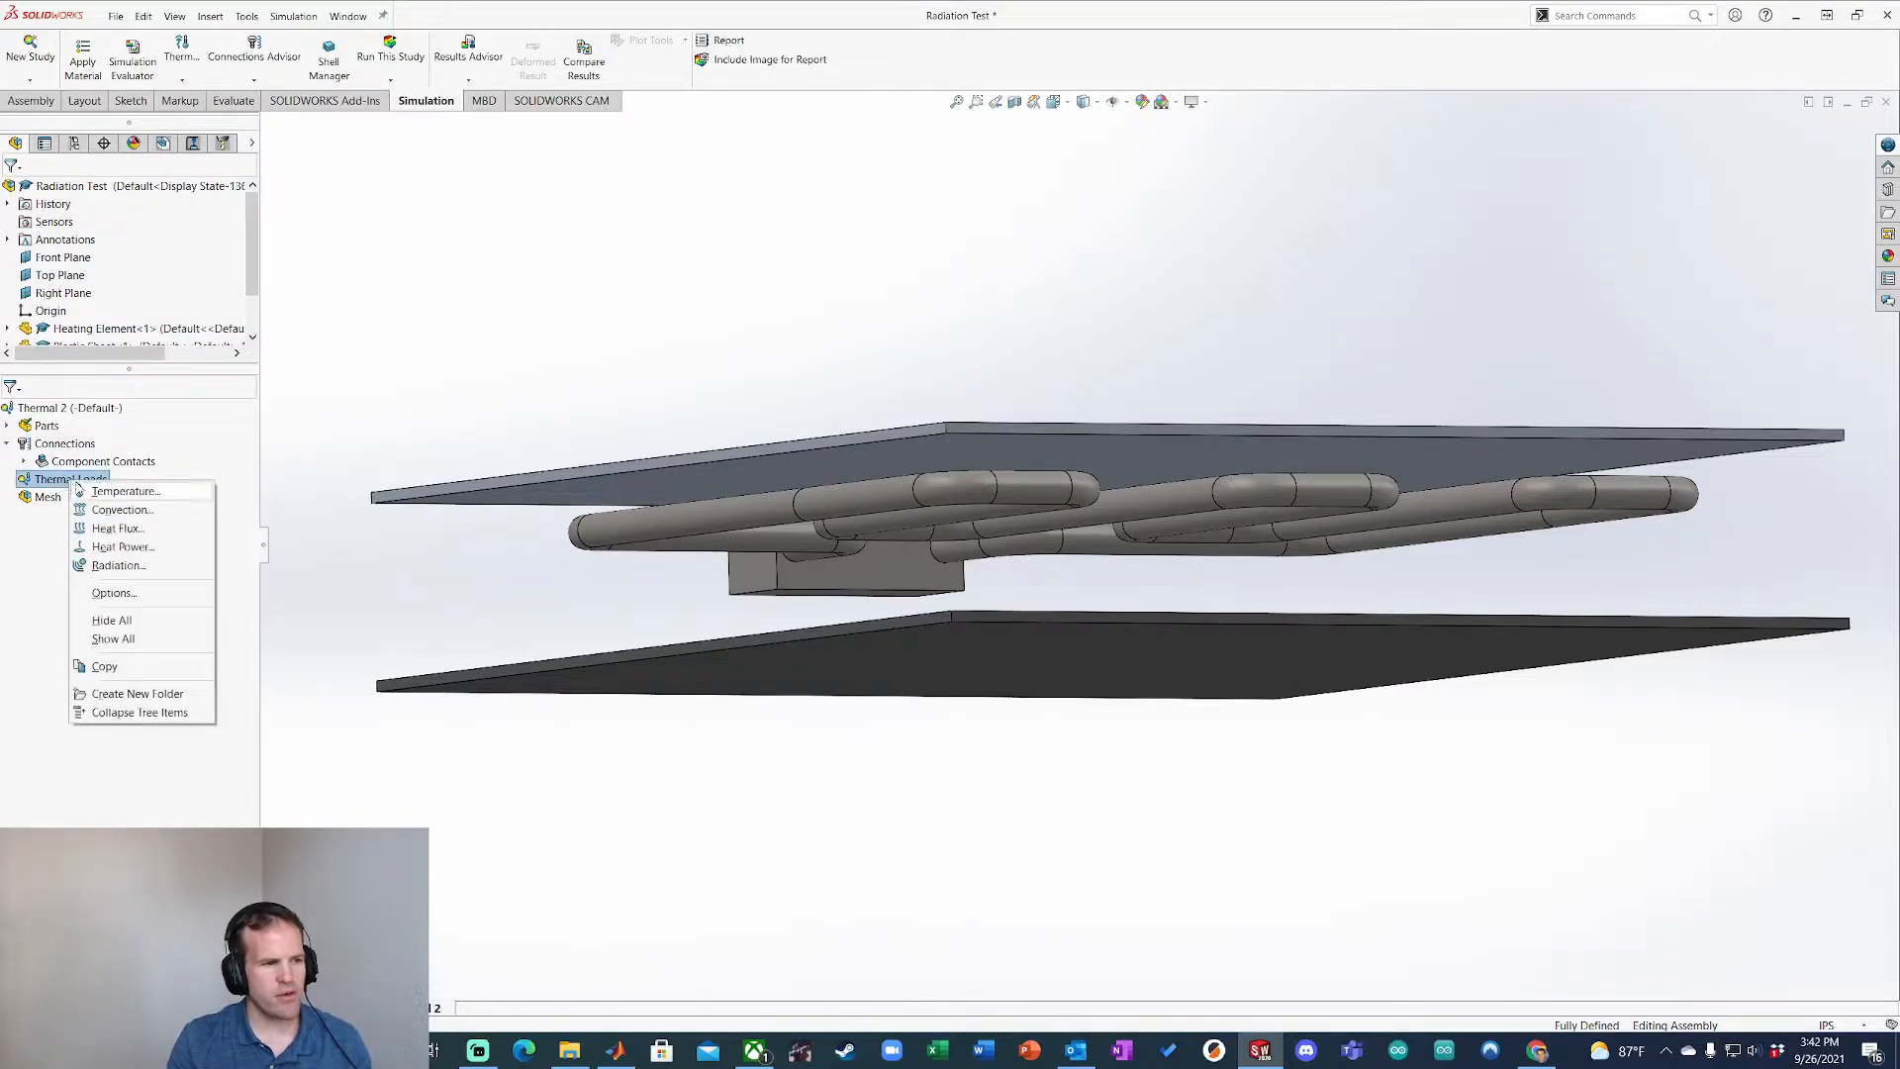
{"action": "left_click", "coordinate": [110, 550]}
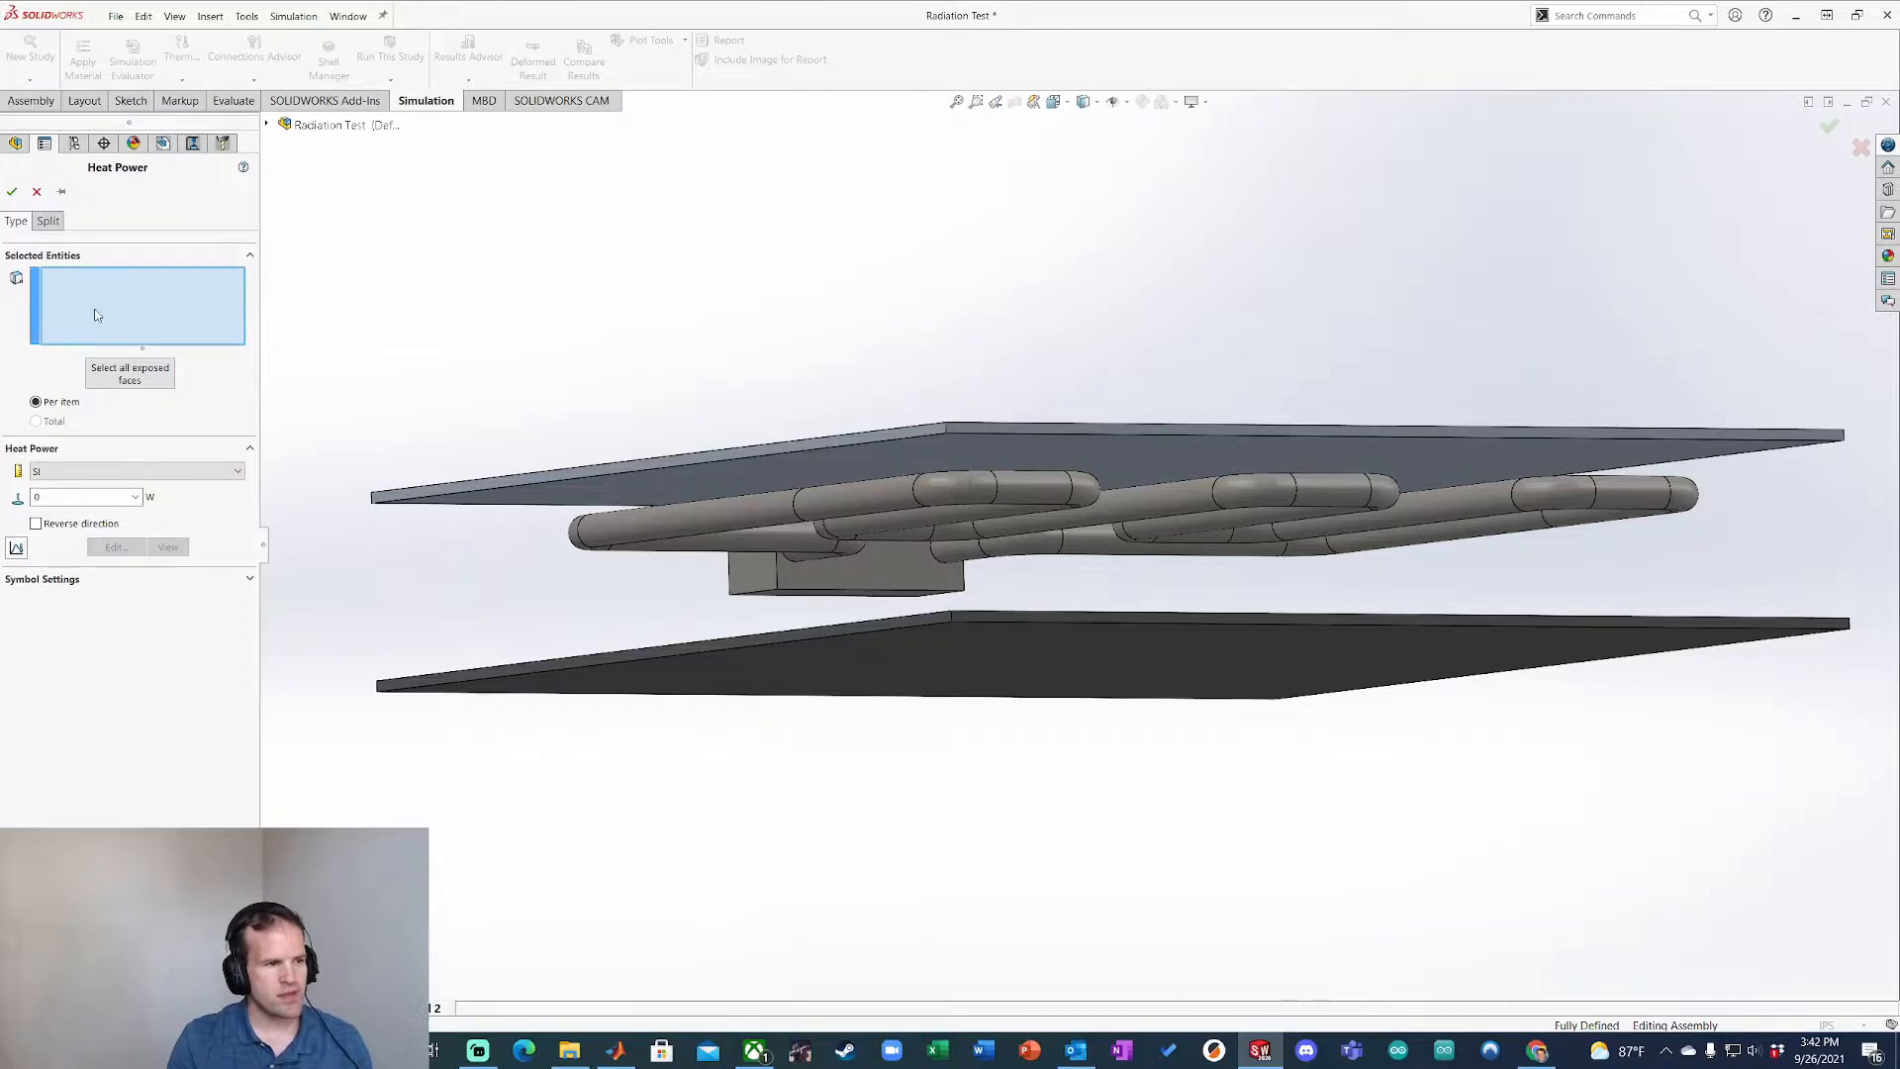
{"action": "scroll", "coordinate": [823, 476], "scroll_direction": "down", "scroll_amount": 1}
{"action": "middle_click_drag", "start_coordinate": [841, 566], "coordinate": [898, 554]}
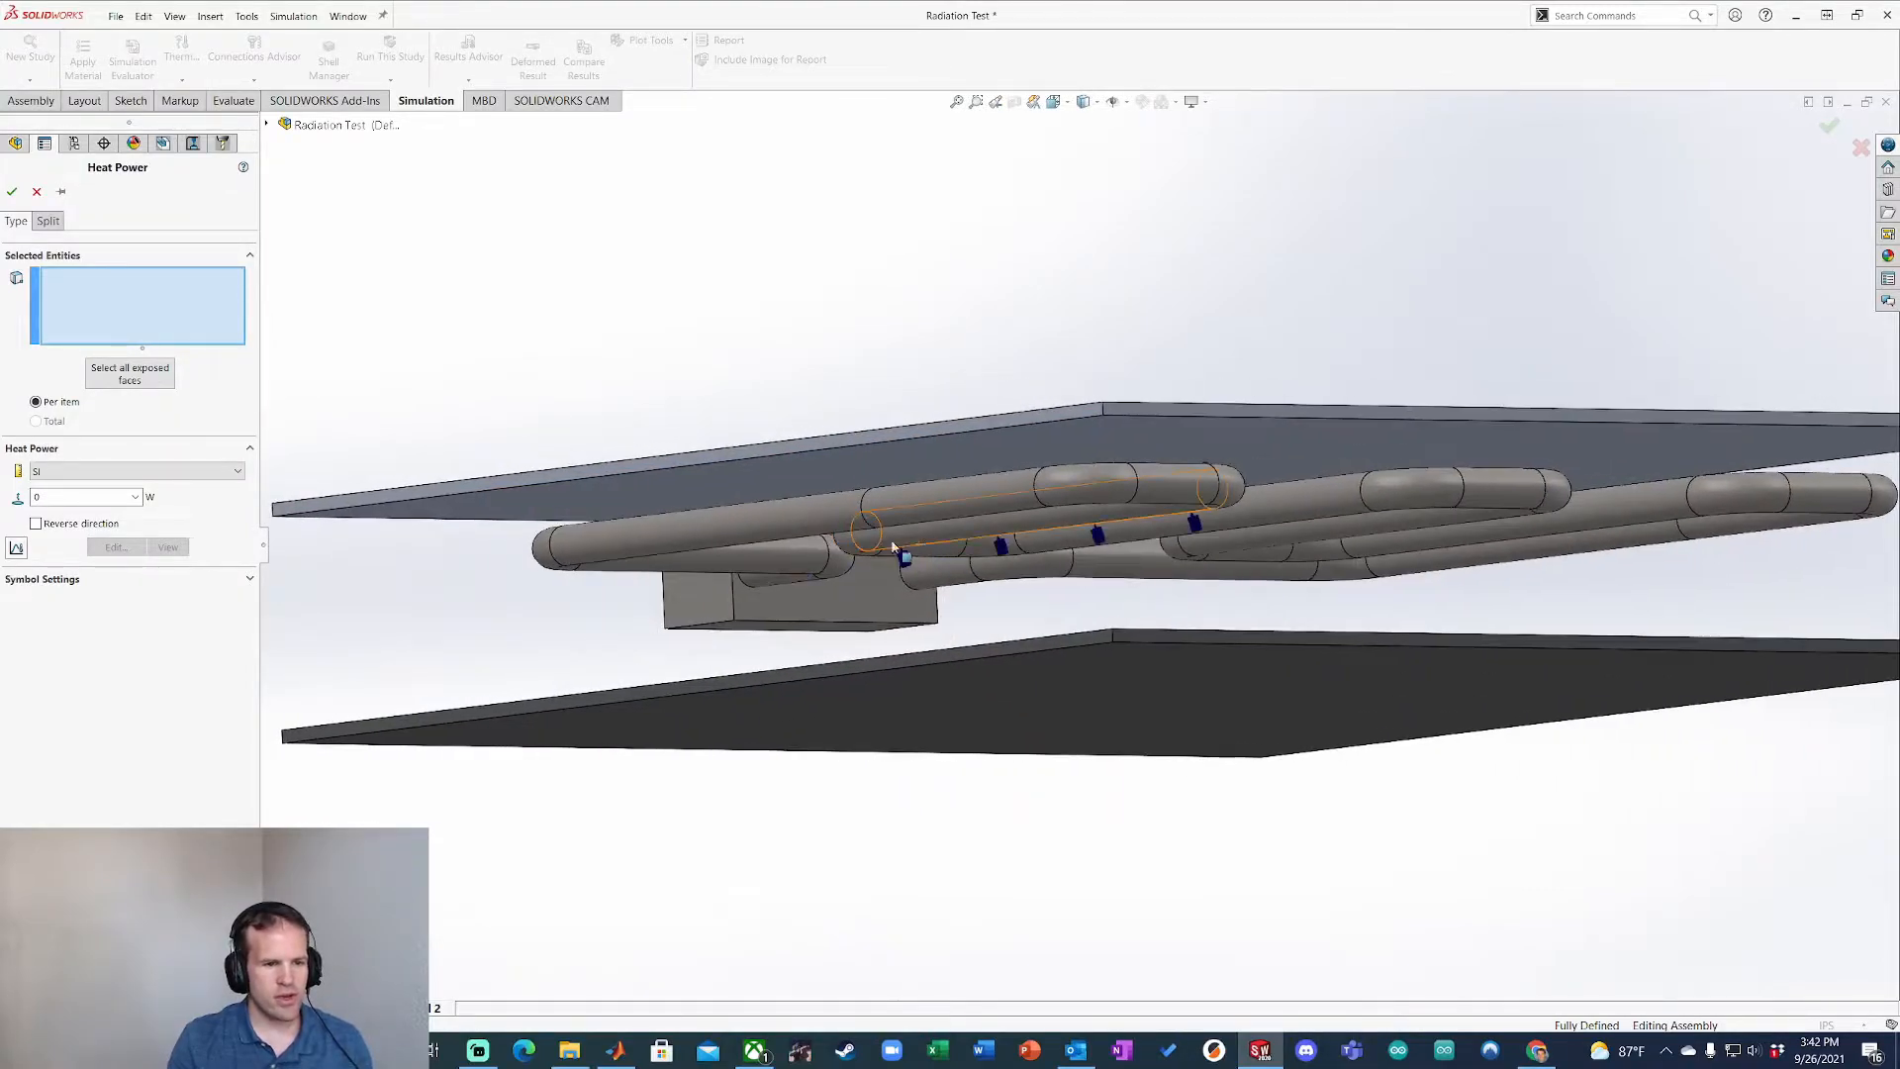
{"action": "left_click", "coordinate": [265, 124]}
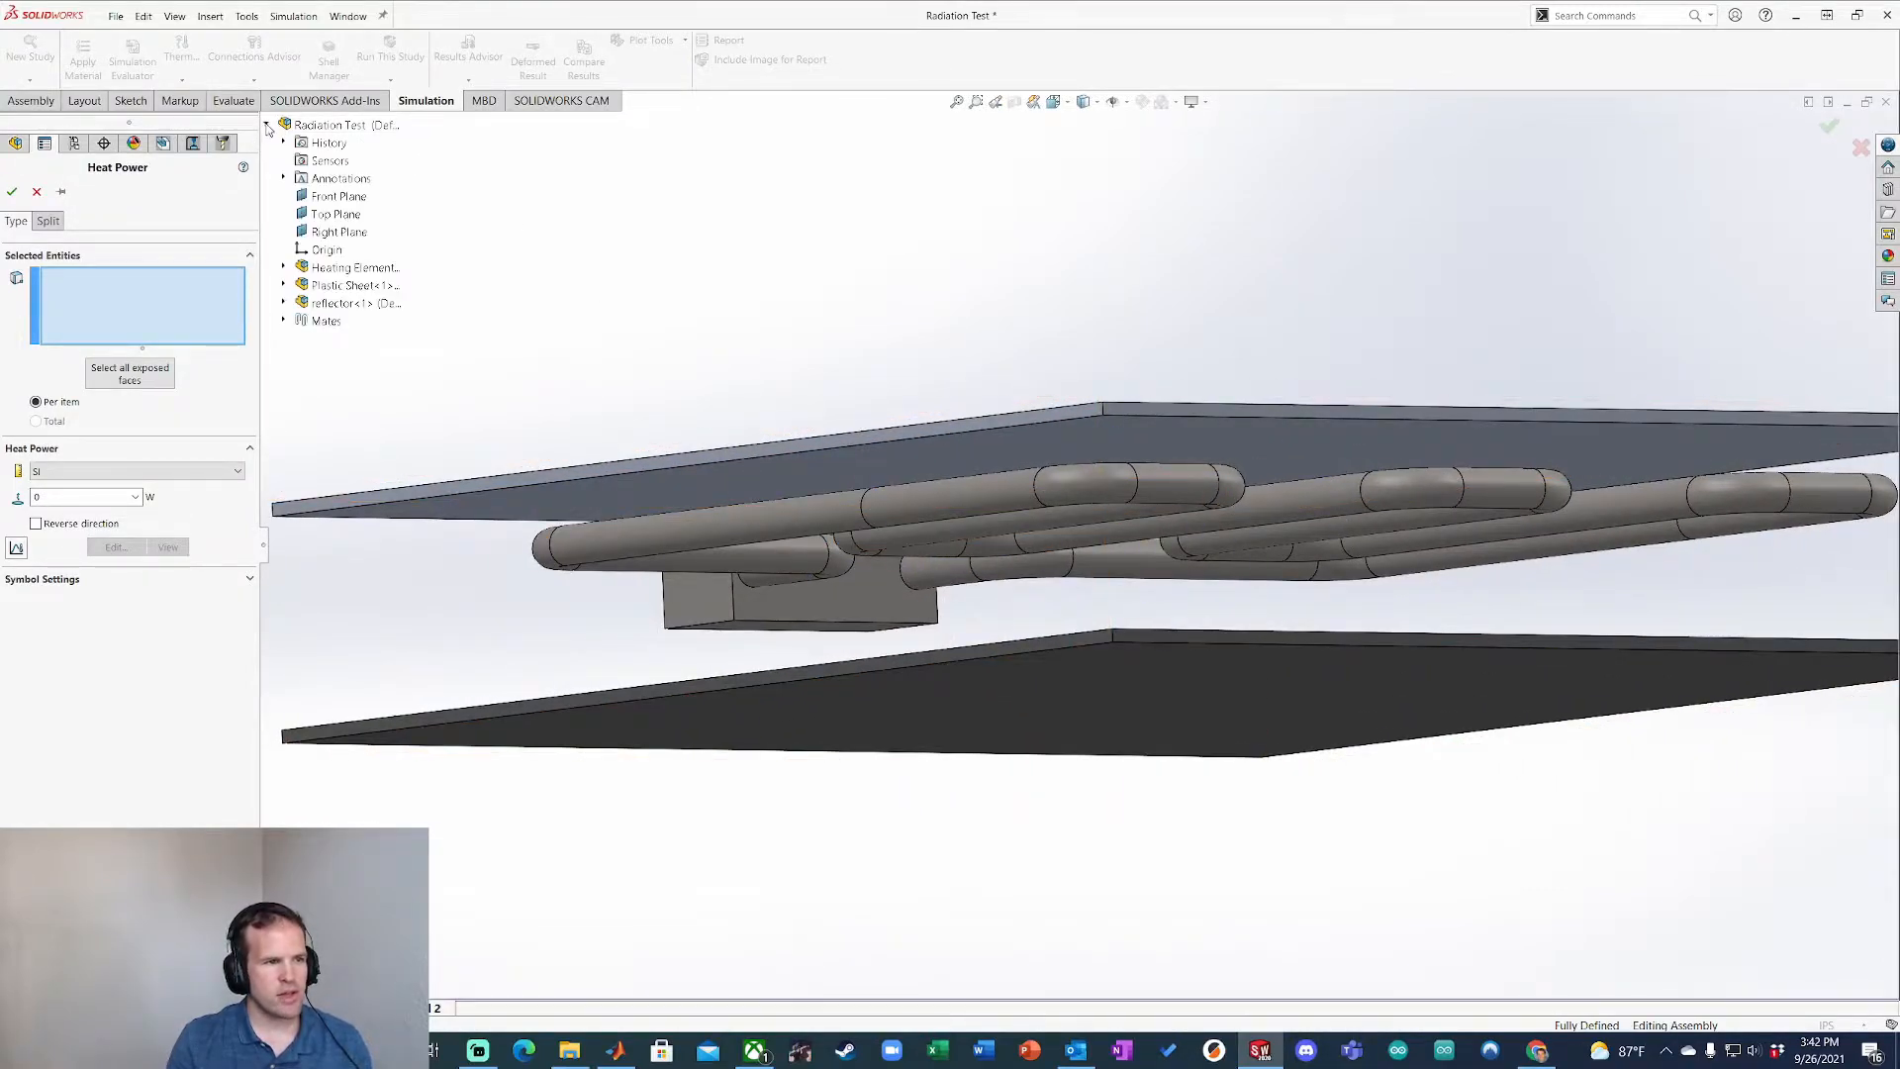
{"action": "left_click", "coordinate": [351, 275]}
{"action": "mouse_move", "coordinate": [921, 584]}
{"action": "middle_mouse_down"}
{"action": "mouse_move", "coordinate": [920, 643]}
{"action": "mouse_move", "coordinate": [921, 569]}
{"action": "middle_mouse_up"}
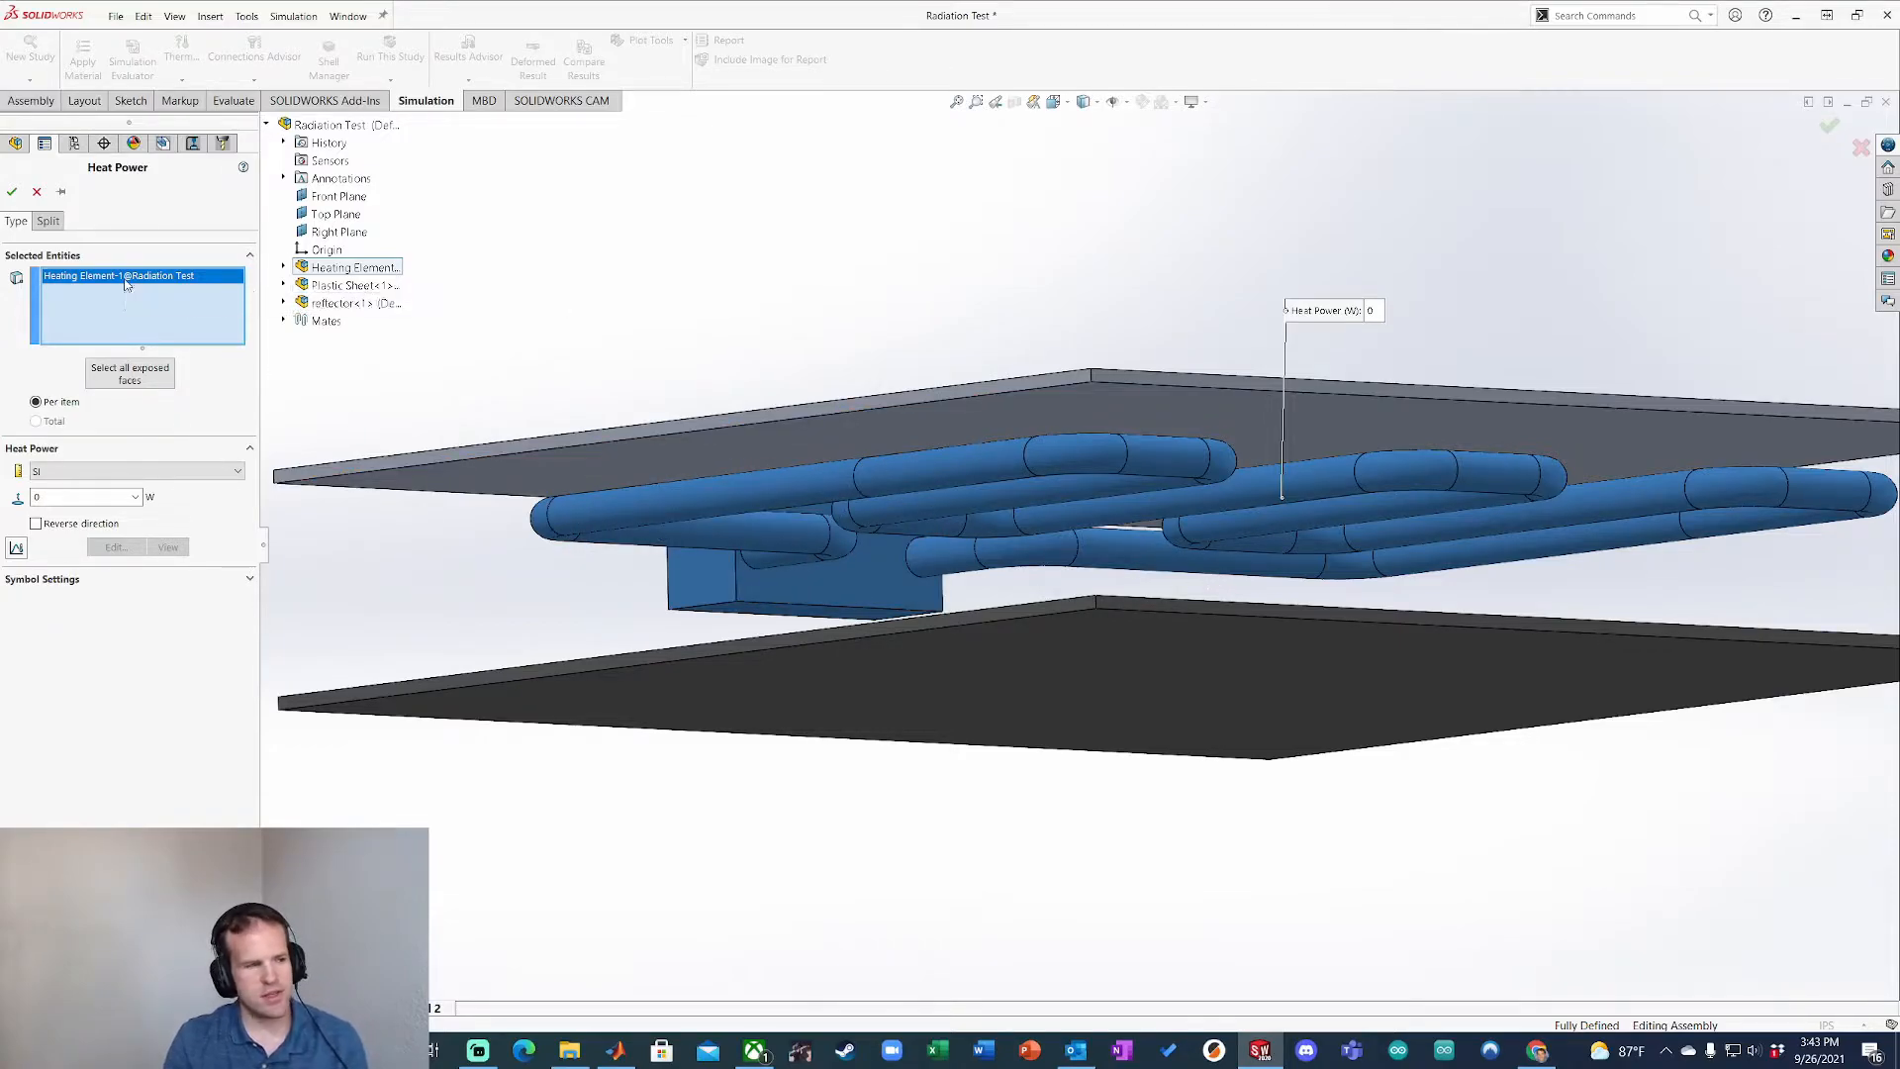
{"action": "key", "text": "Delete"}
Step: Select the heating element's tube faces for the heat power, from the terminal block along the first long leg to its far bend
{"action": "scroll", "coordinate": [889, 564], "scroll_direction": "down", "scroll_amount": 2}
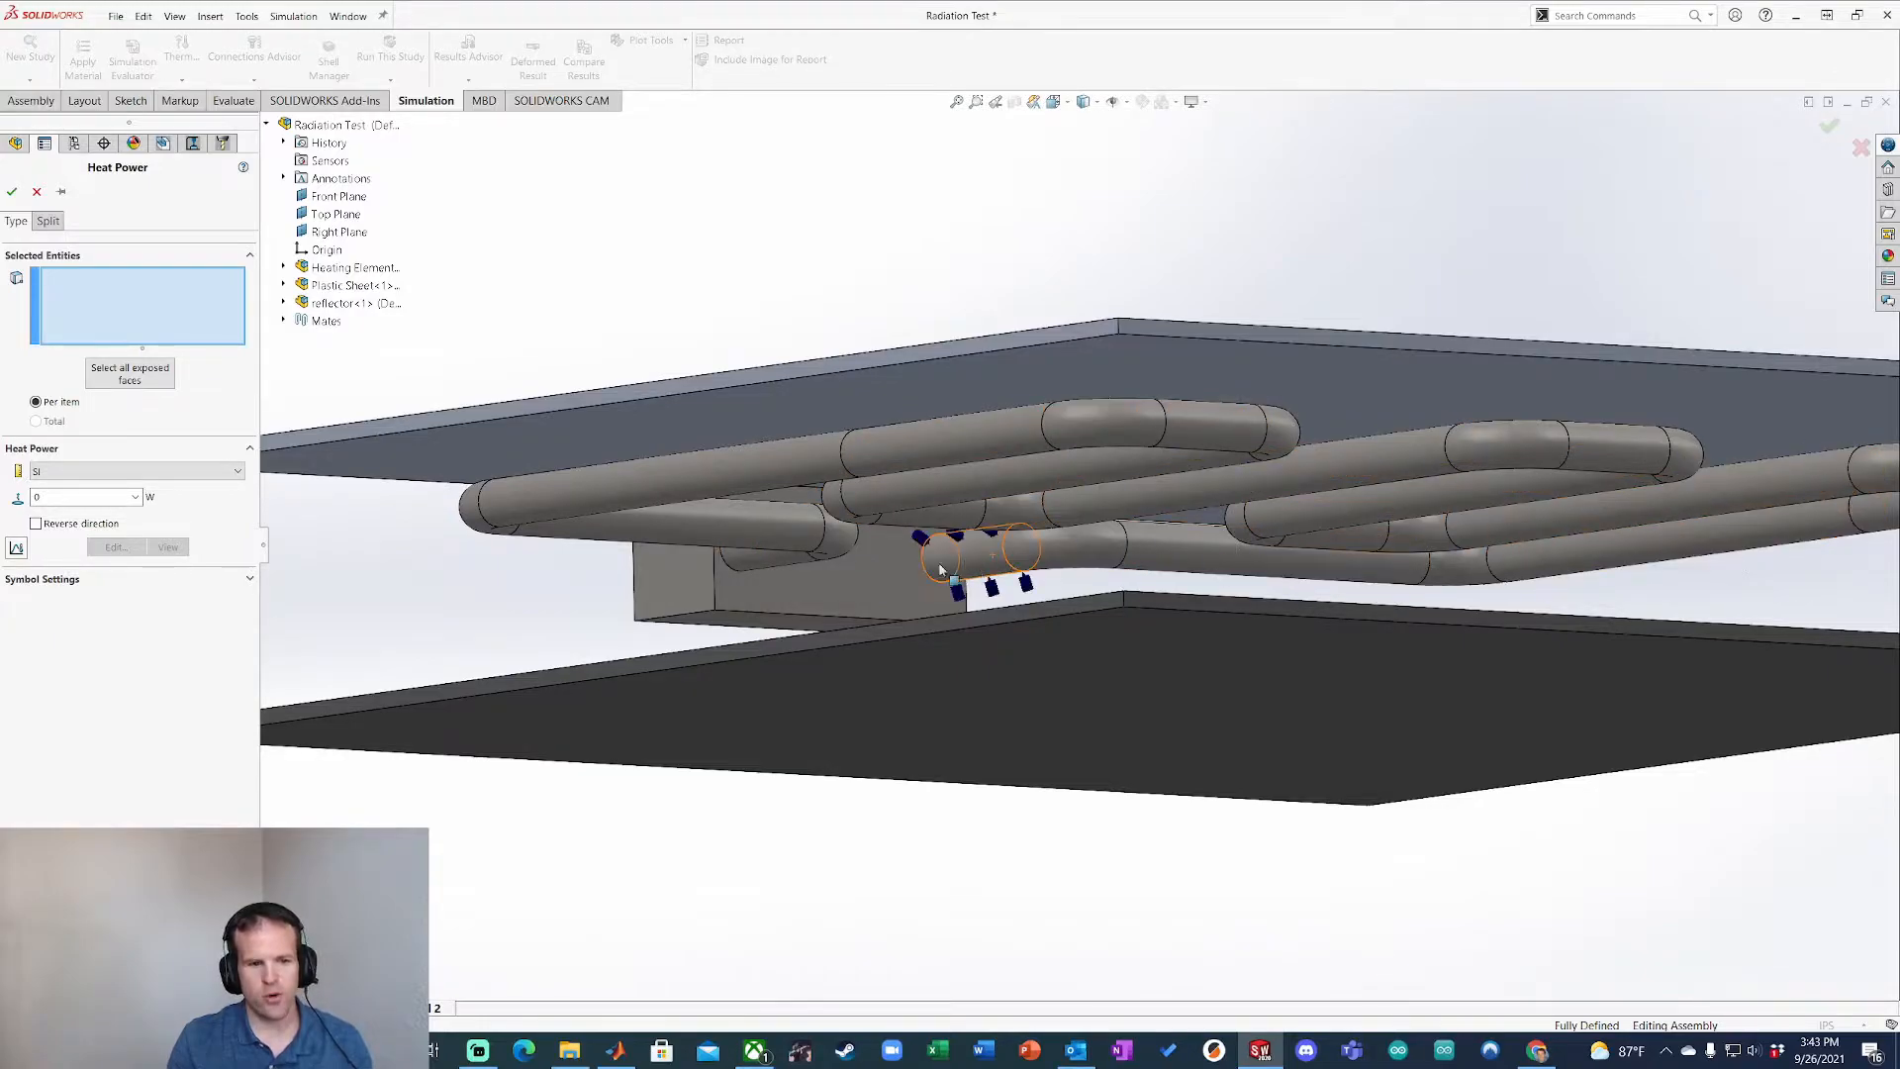
{"action": "left_click", "coordinate": [771, 556]}
{"action": "left_click", "coordinate": [839, 541]}
{"action": "left_click", "coordinate": [746, 528]}
{"action": "left_click", "coordinate": [472, 507]}
{"action": "left_click", "coordinate": [576, 493]}
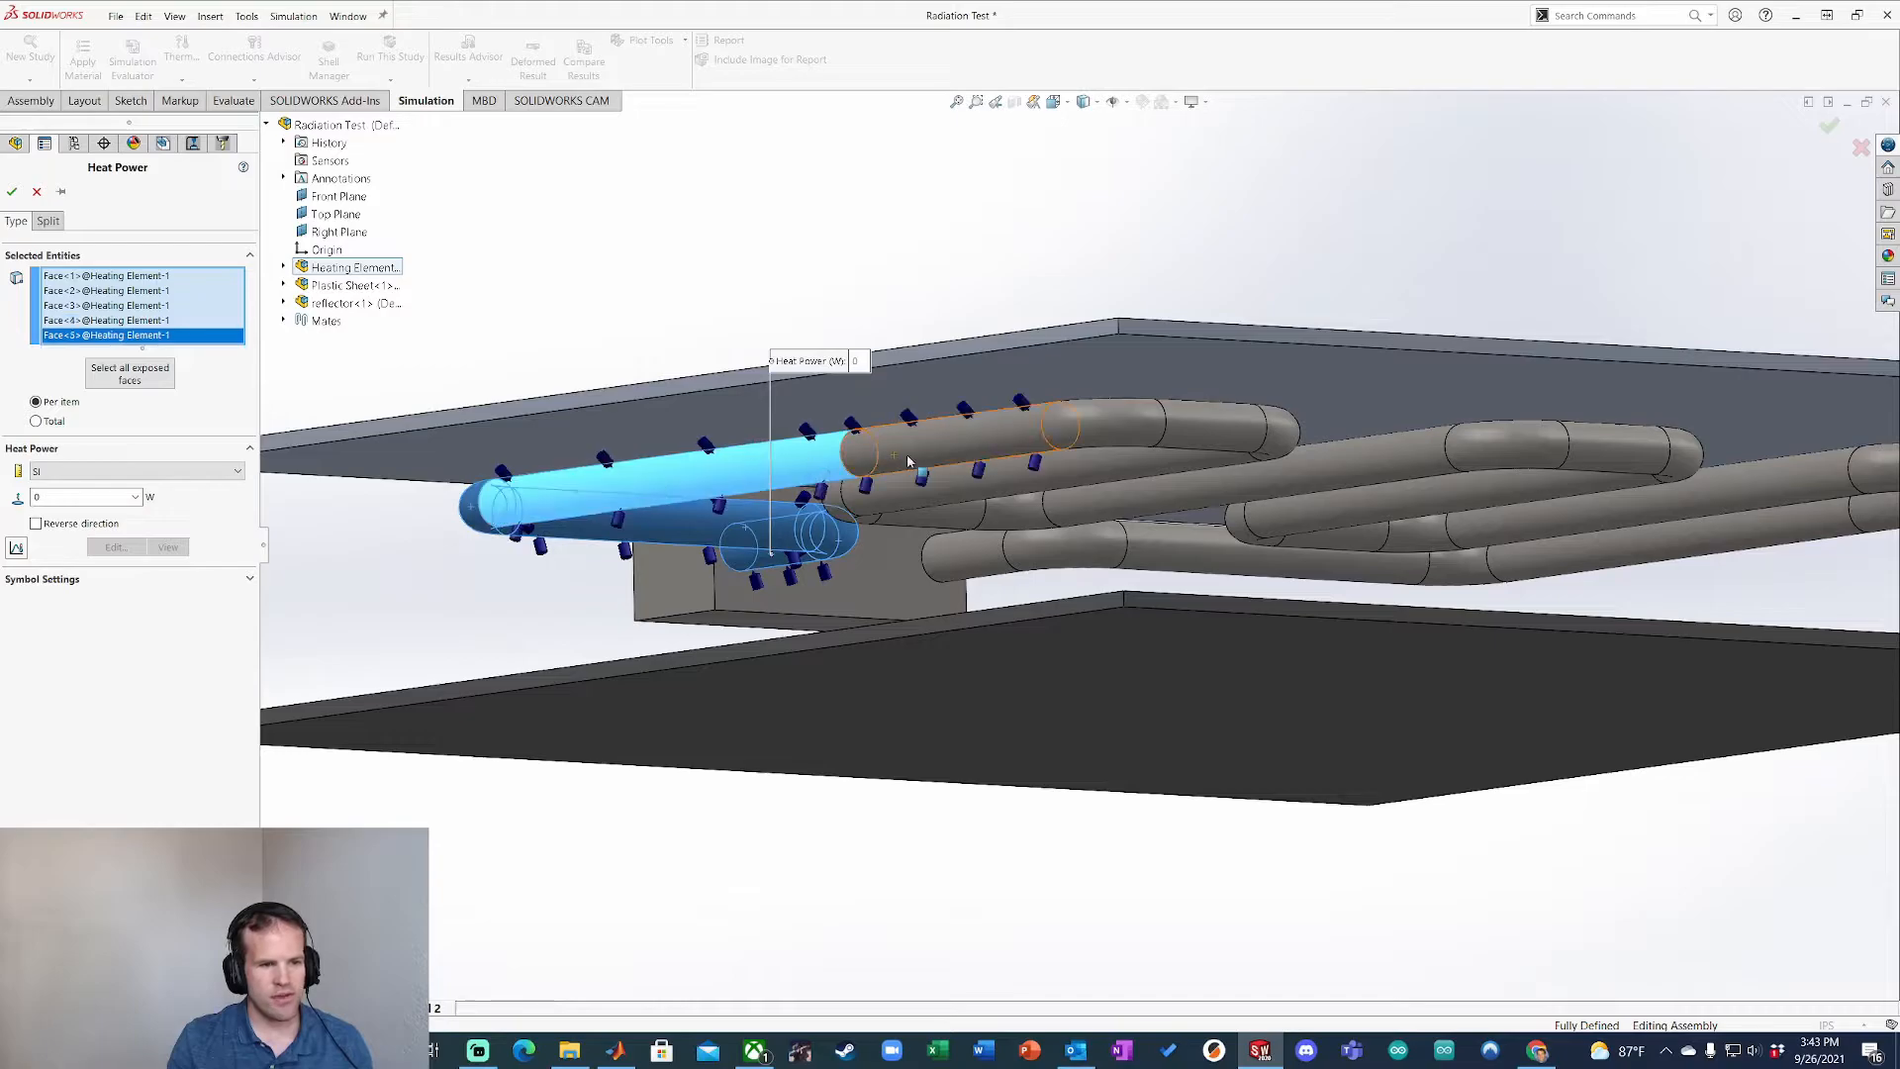
{"action": "left_click", "coordinate": [909, 460]}
{"action": "left_click", "coordinate": [1108, 423]}
{"action": "left_click", "coordinate": [1217, 425]}
{"action": "left_click", "coordinate": [1266, 427]}
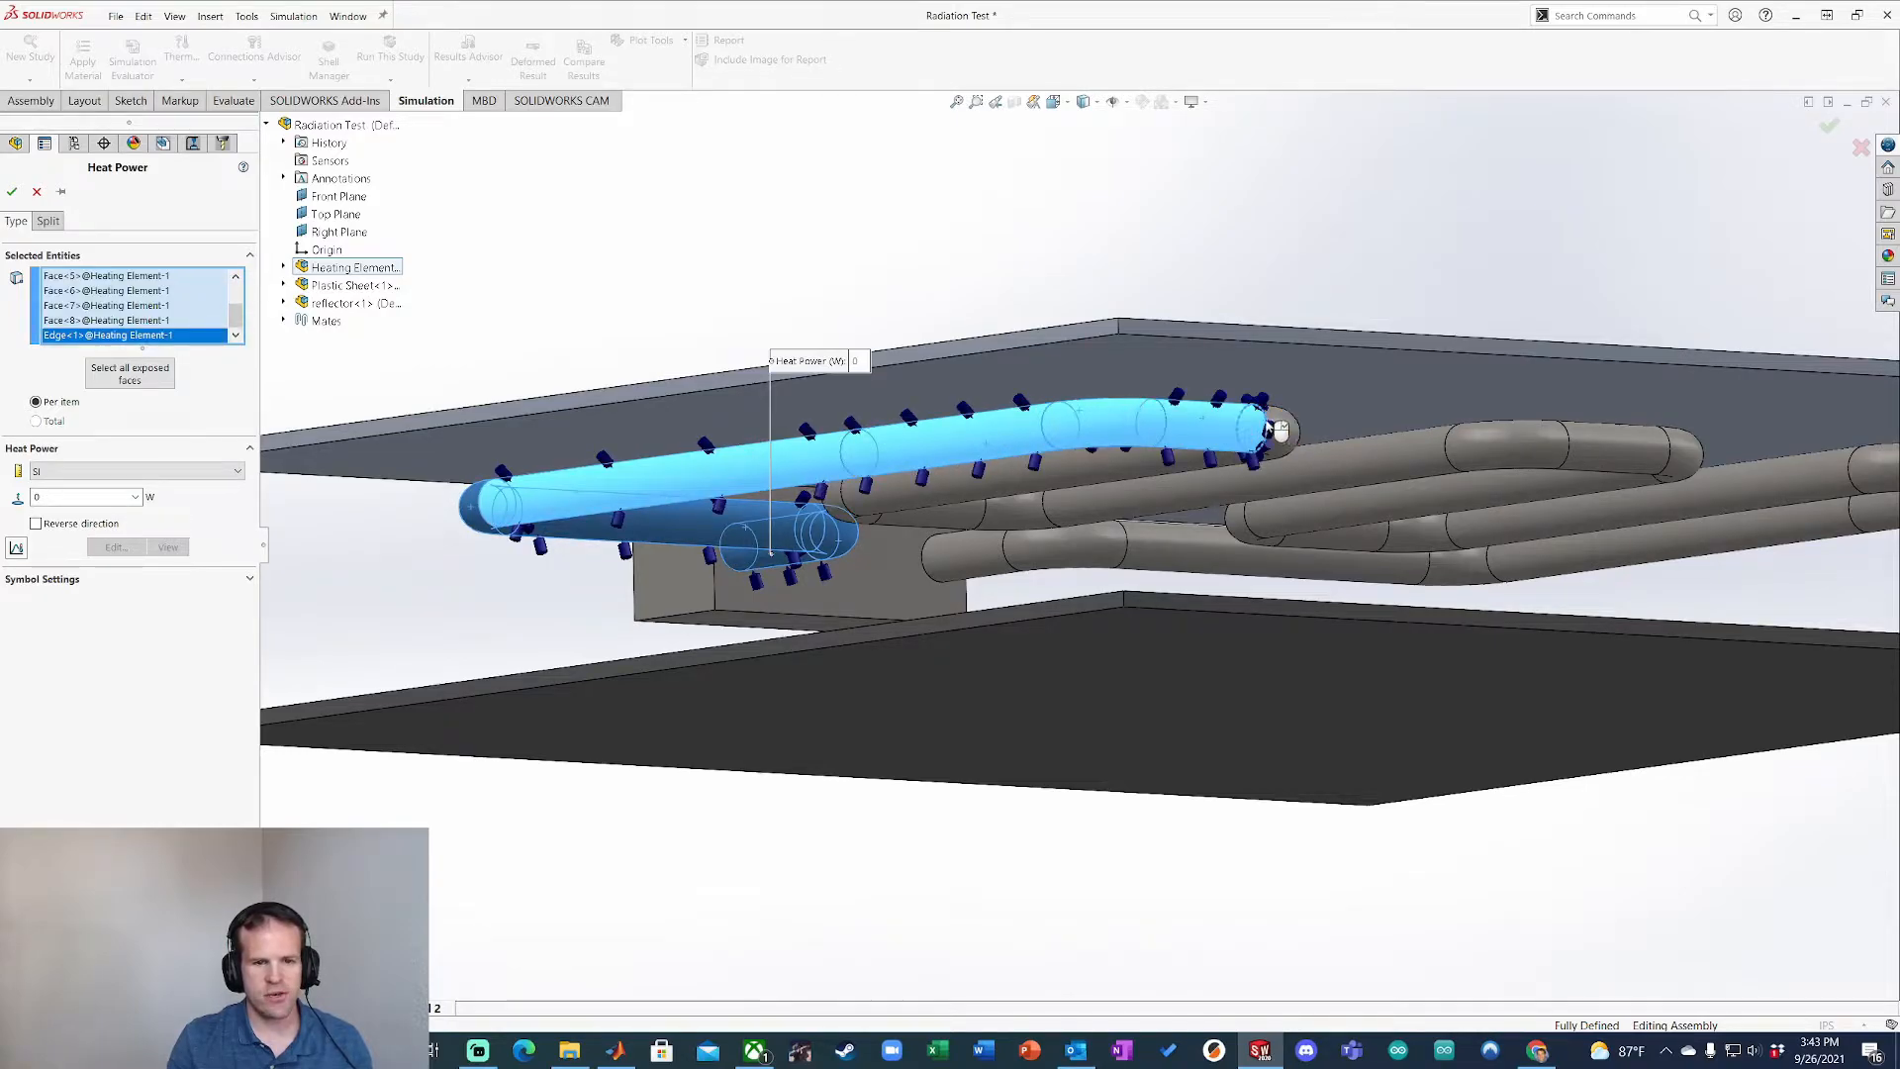
{"action": "left_click", "coordinate": [1273, 431]}
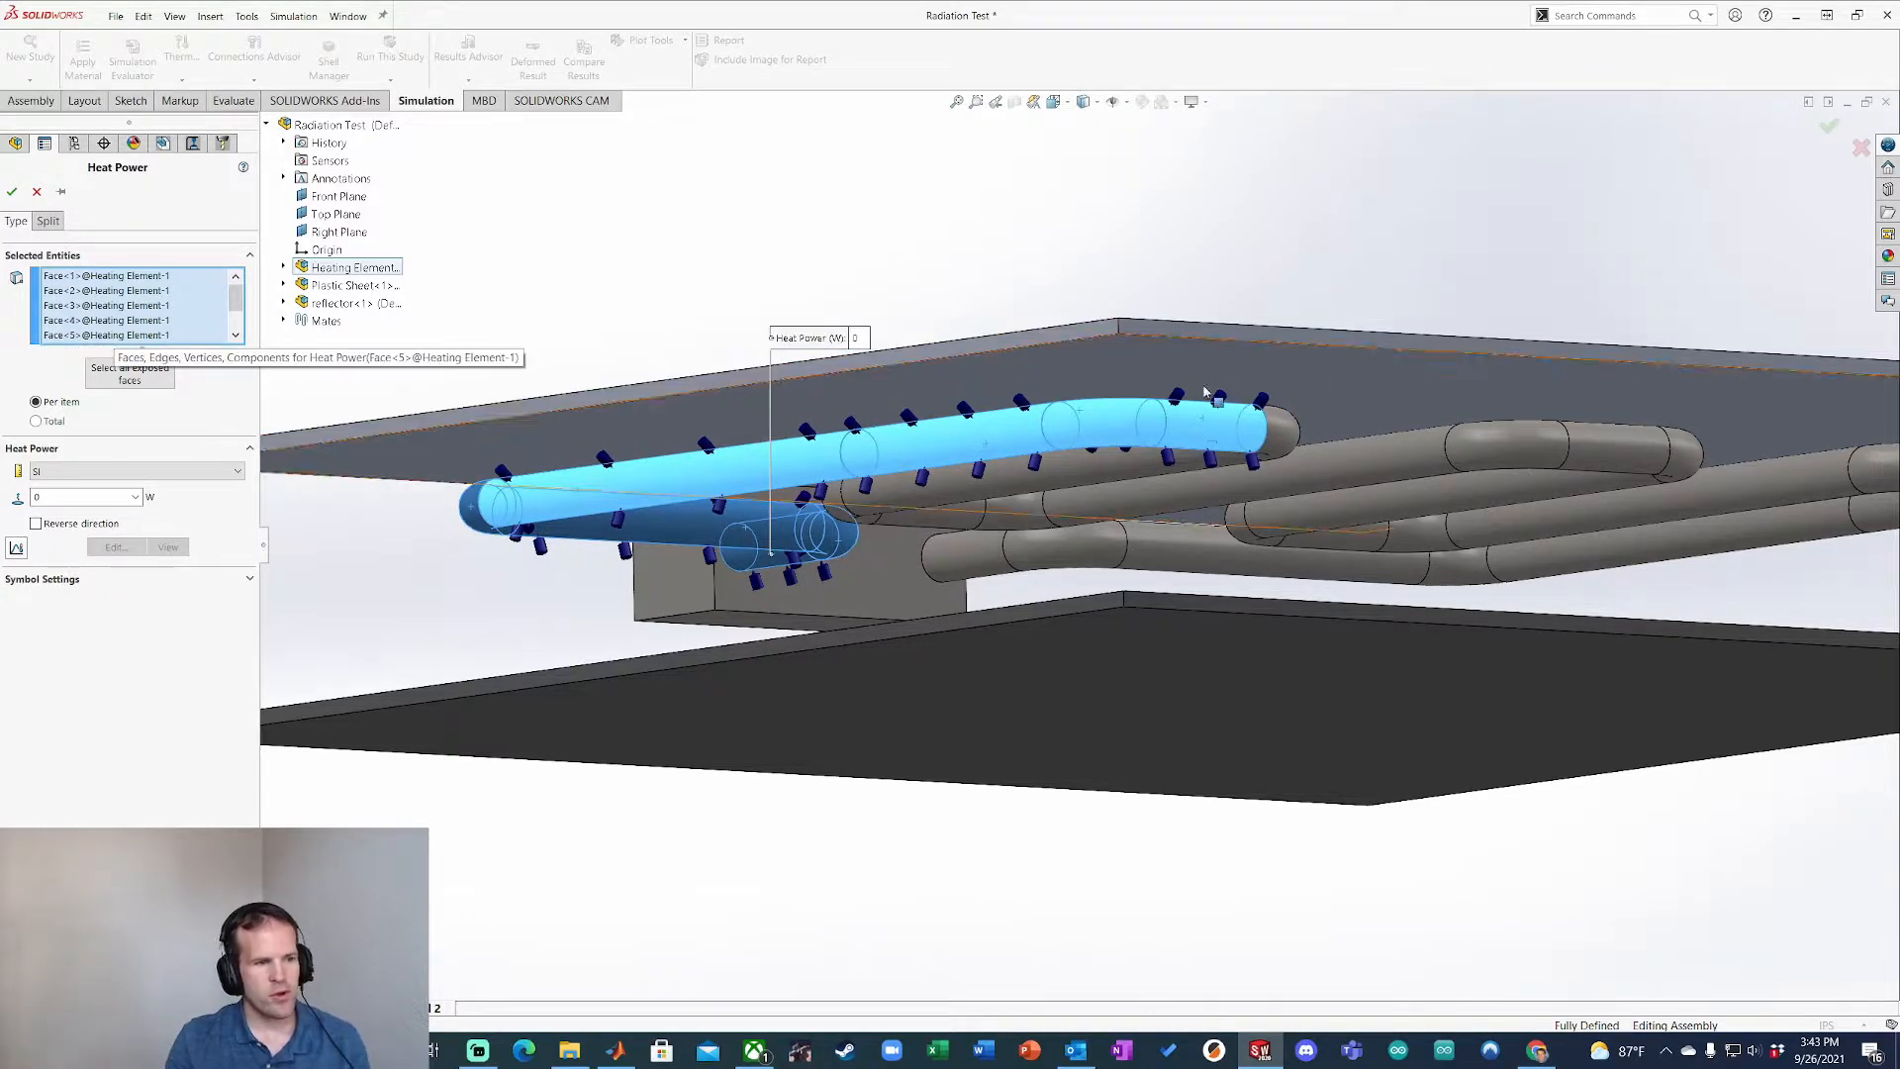
{"action": "left_click", "coordinate": [1277, 433]}
Step: Add the tube faces of the return leg and second loop, up to the second far bend, to the heat power selection
{"action": "middle_click_drag", "start_coordinate": [1277, 432], "coordinate": [1095, 460]}
{"action": "left_click", "coordinate": [1095, 460]}
{"action": "left_click", "coordinate": [831, 513]}
{"action": "left_click", "coordinate": [915, 524]}
{"action": "left_click", "coordinate": [994, 520]}
{"action": "left_click", "coordinate": [1267, 465]}
{"action": "left_click", "coordinate": [1538, 433]}
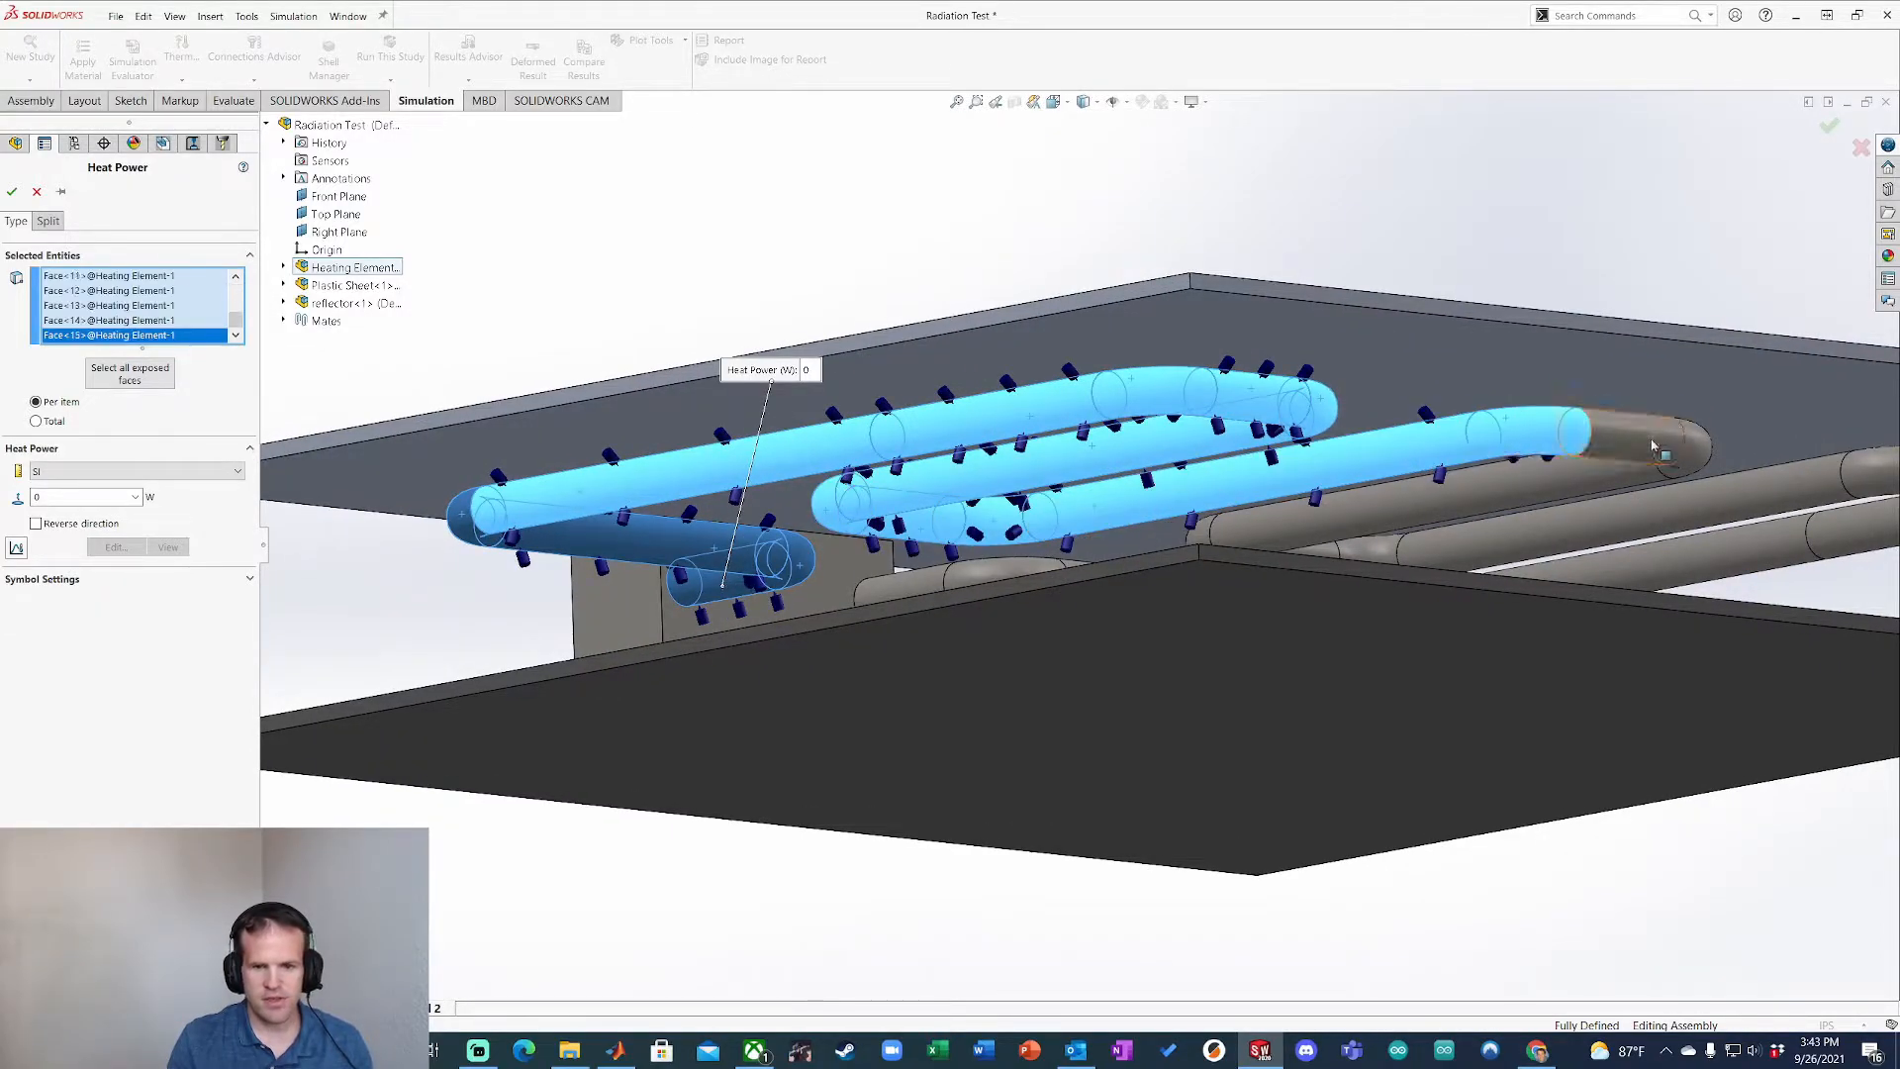
{"action": "left_click", "coordinate": [1650, 446]}
{"action": "left_click", "coordinate": [1694, 445]}
Step: Extend the heat power selection along the tube's third loop, up to the straight segment before the outermost far bend
{"action": "middle_click_drag", "start_coordinate": [1694, 445], "coordinate": [1623, 485]}
{"action": "left_click", "coordinate": [1531, 485]}
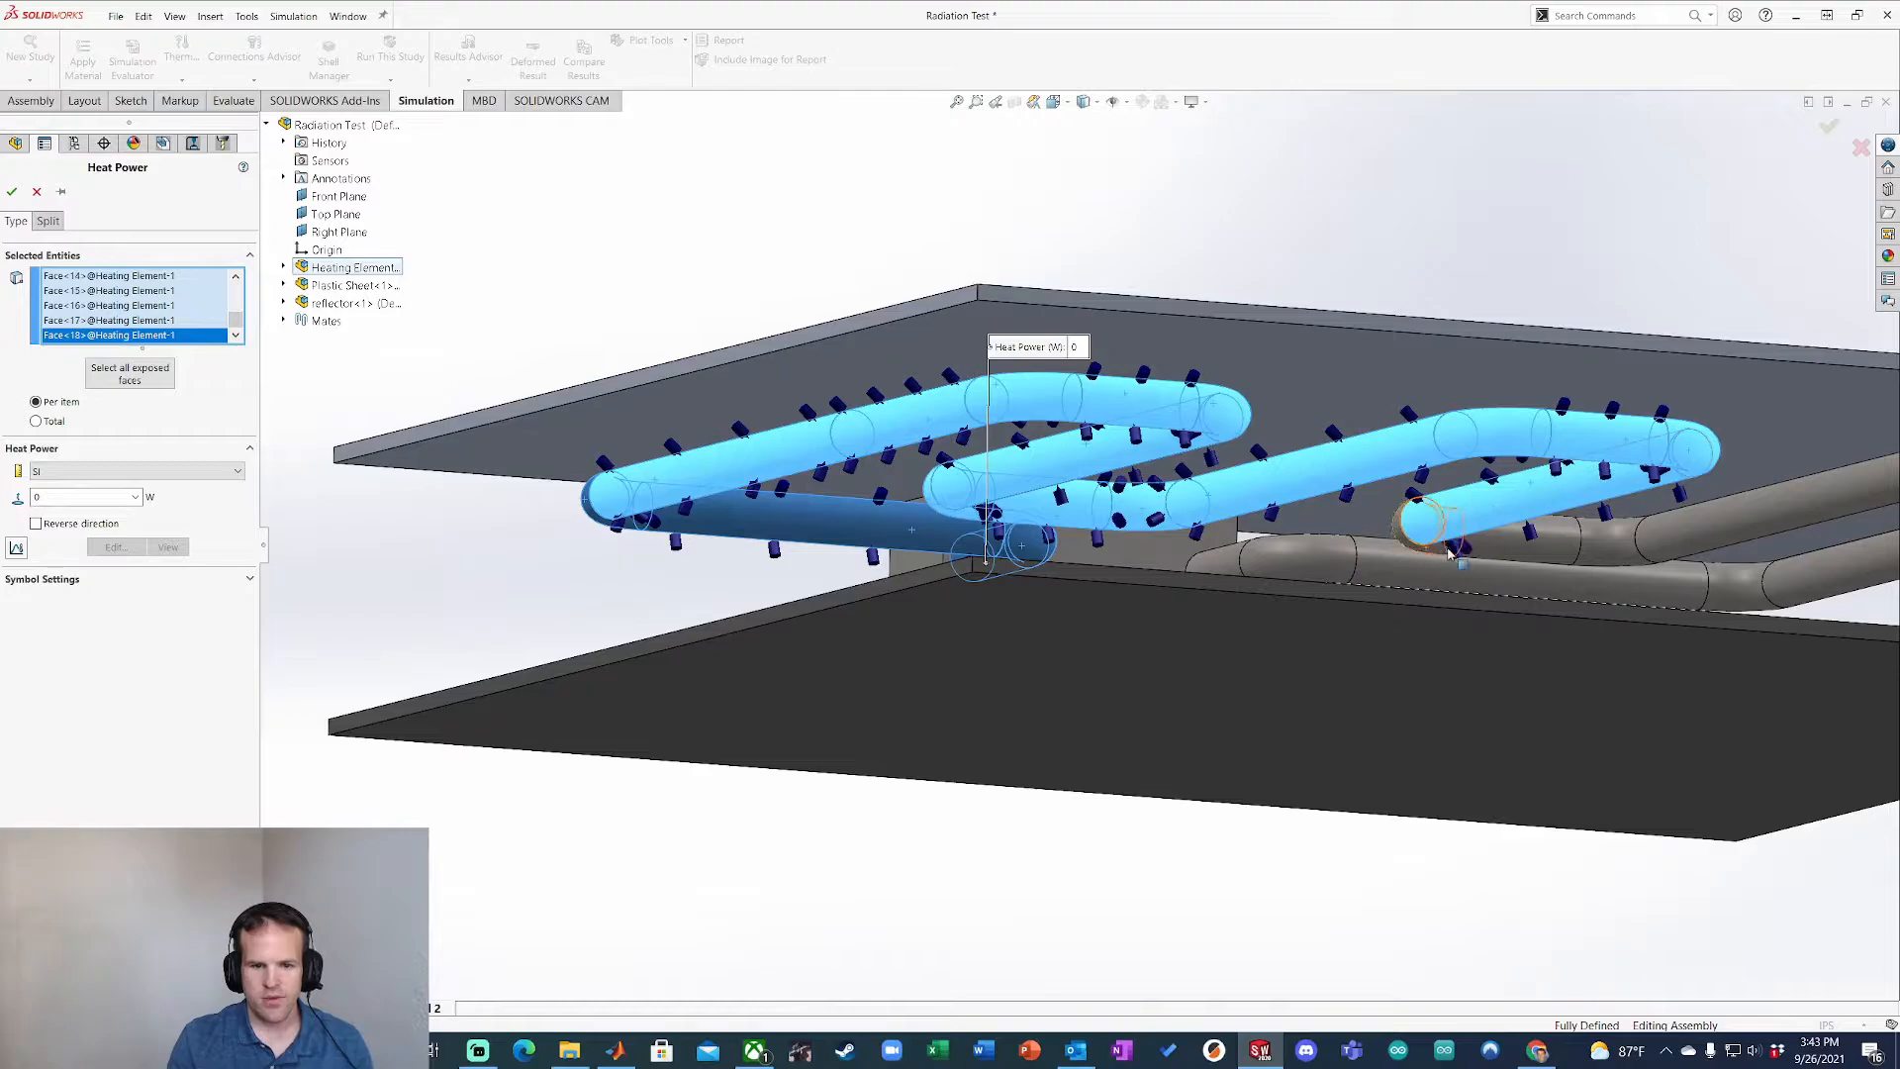
{"action": "left_click", "coordinate": [1529, 555]}
{"action": "left_click", "coordinate": [1621, 545]}
{"action": "left_click", "coordinate": [1731, 532]}
{"action": "scroll", "coordinate": [1722, 524], "scroll_direction": "up", "scroll_amount": 3}
{"action": "scroll", "coordinate": [1622, 505], "scroll_direction": "down", "scroll_amount": 5}
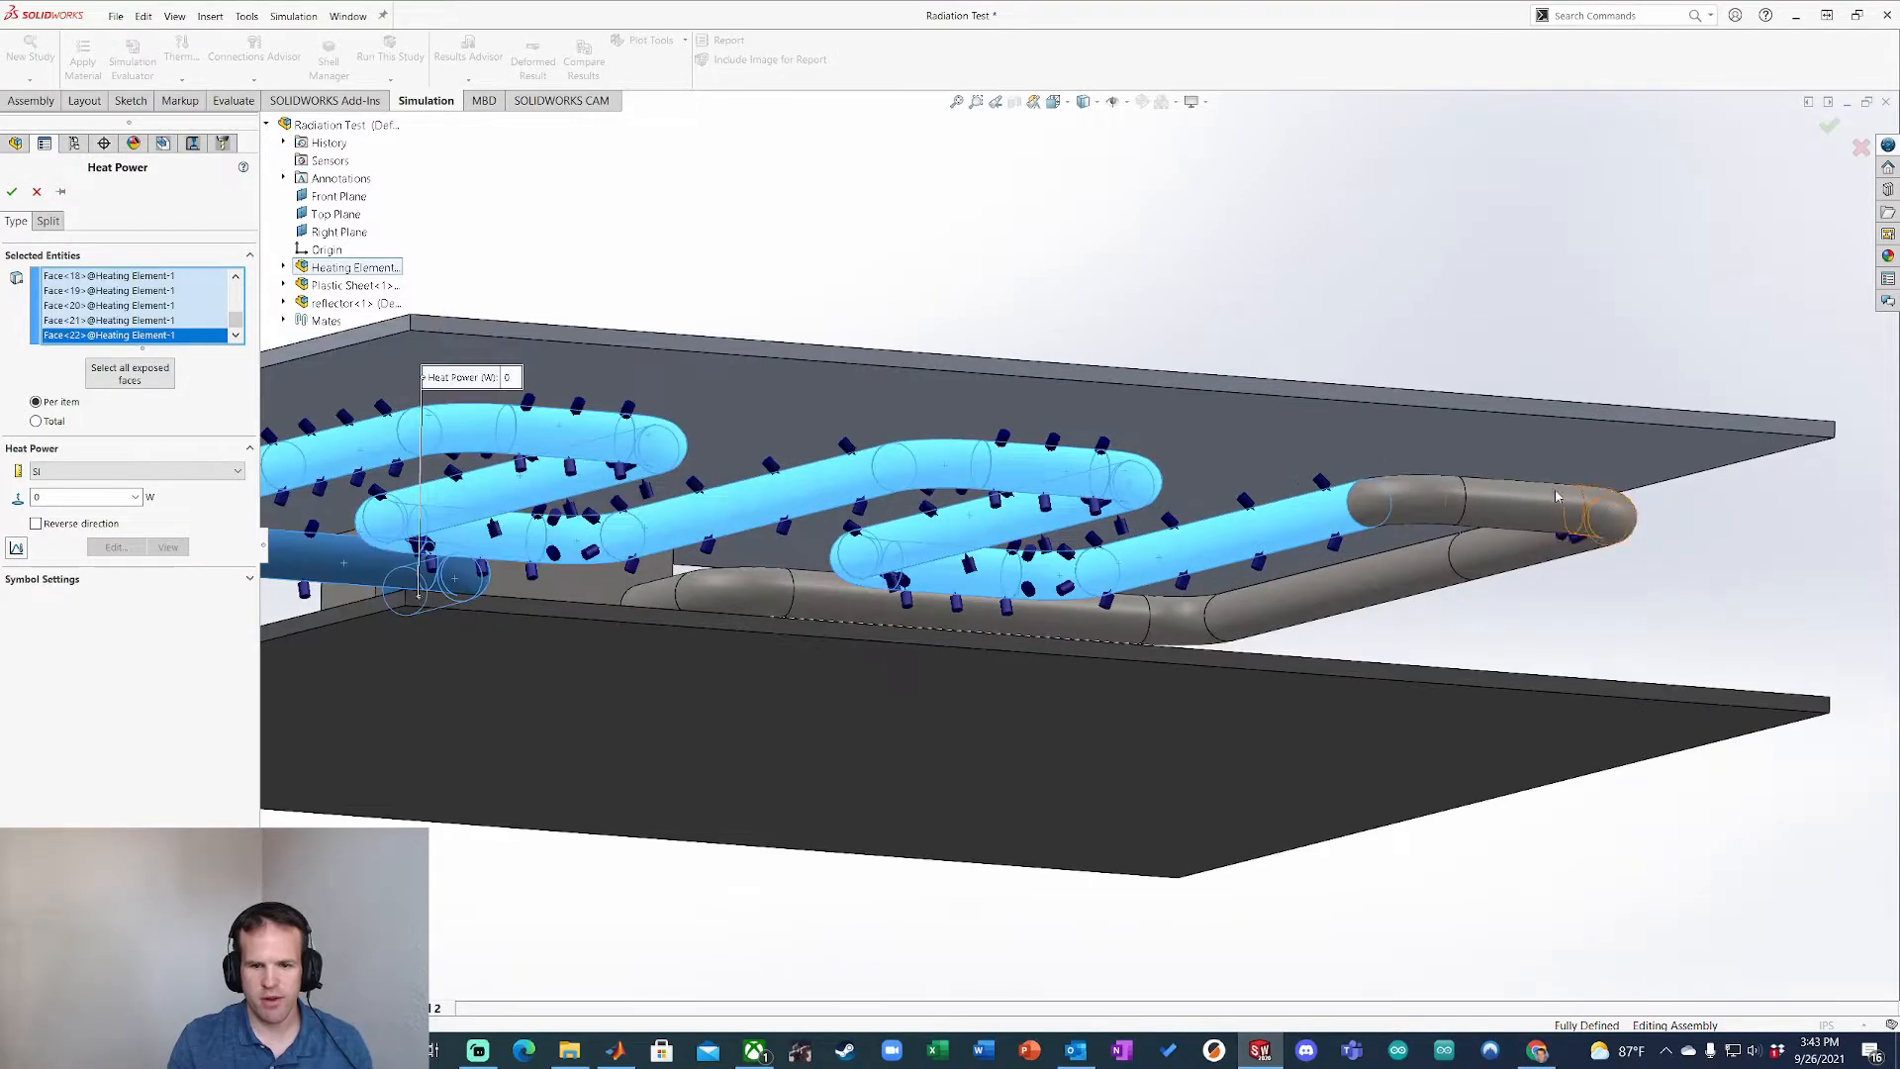
{"action": "left_click", "coordinate": [1319, 512]}
{"action": "left_click", "coordinate": [1319, 512]}
{"action": "left_click", "coordinate": [1514, 531]}
Step: Complete the heat power selection with the outermost bend and the tube faces of the return run back to the terminal block
{"action": "left_click", "coordinate": [1613, 535]}
{"action": "left_click", "coordinate": [1493, 569]}
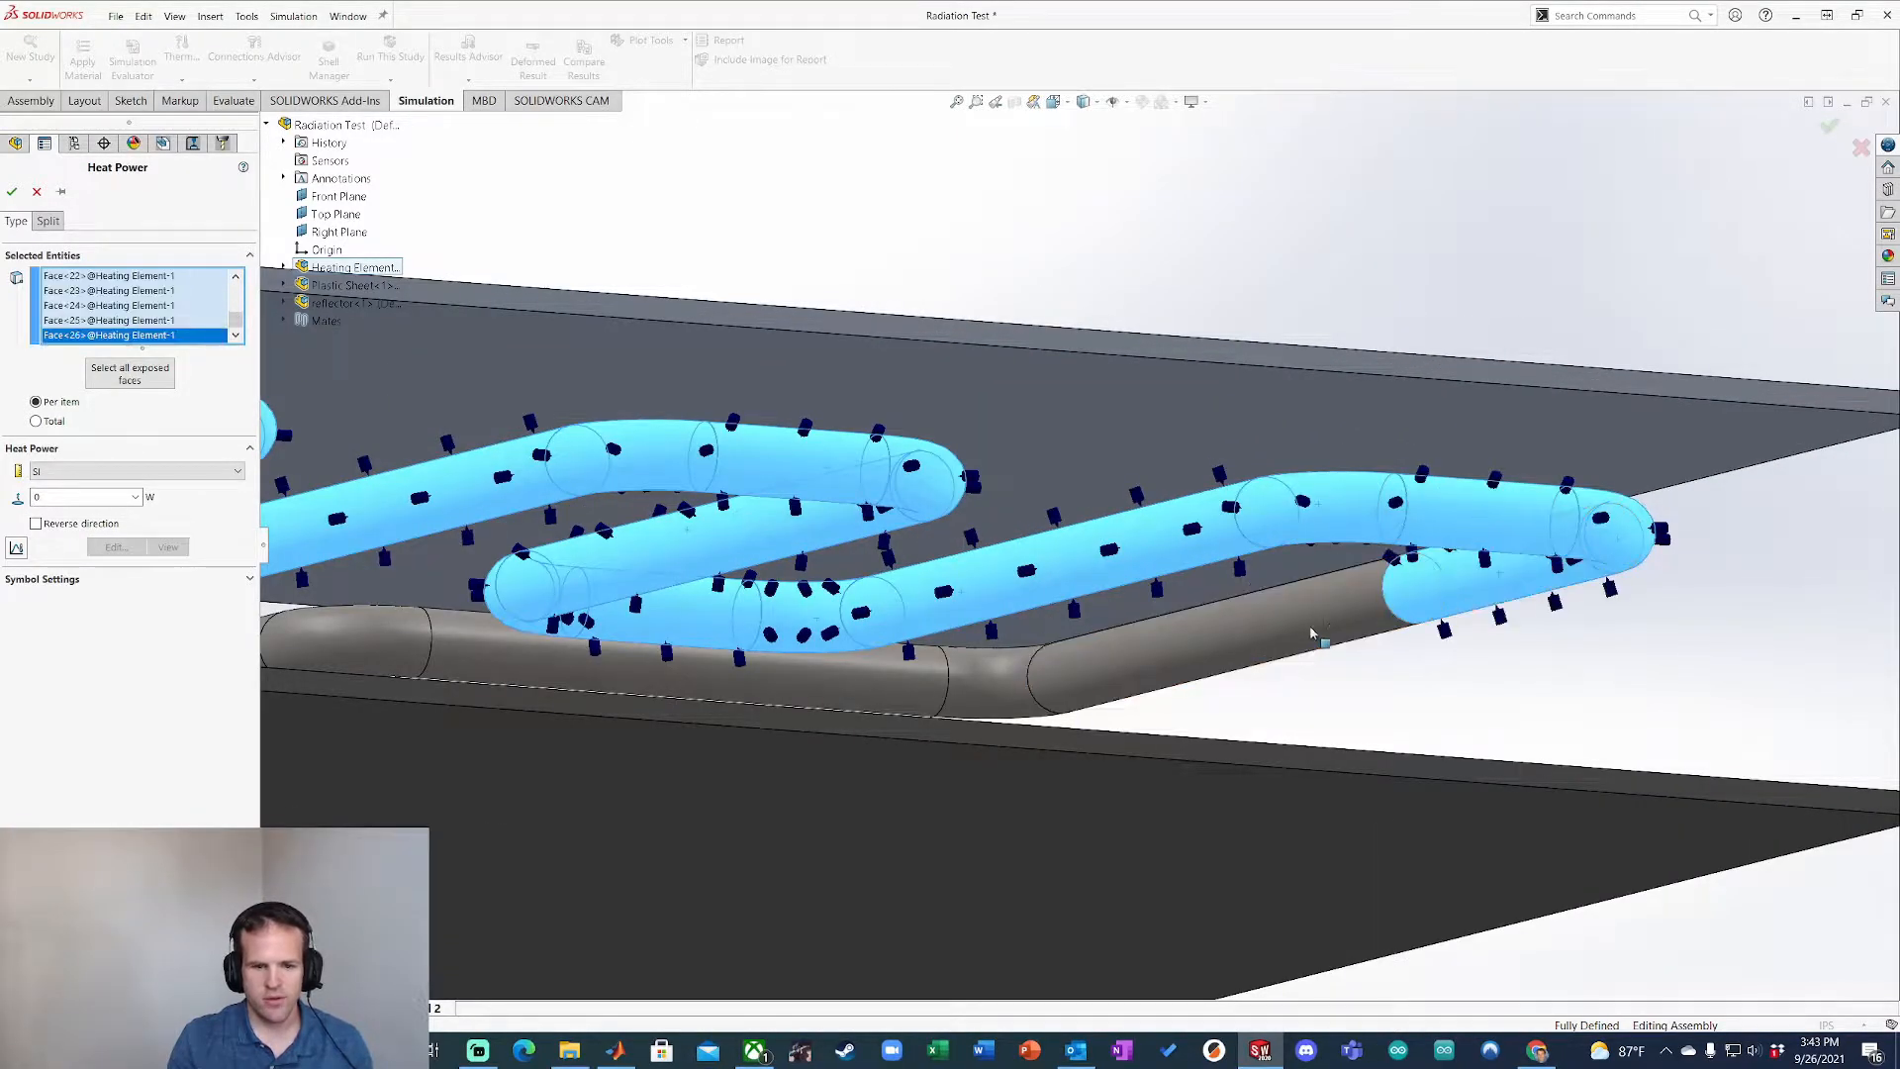
{"action": "left_click", "coordinate": [1286, 638]}
{"action": "middle_click_drag", "start_coordinate": [1287, 639], "coordinate": [1108, 678]}
{"action": "left_click", "coordinate": [1034, 673]}
{"action": "left_click", "coordinate": [713, 673]}
{"action": "middle_click_drag", "start_coordinate": [712, 673], "coordinate": [910, 650]}
{"action": "left_click", "coordinate": [465, 626]}
{"action": "left_click", "coordinate": [407, 635]}
{"action": "scroll", "coordinate": [465, 648], "scroll_direction": "down", "scroll_amount": 3}
{"action": "scroll", "coordinate": [942, 670], "scroll_direction": "up", "scroll_amount": 2}
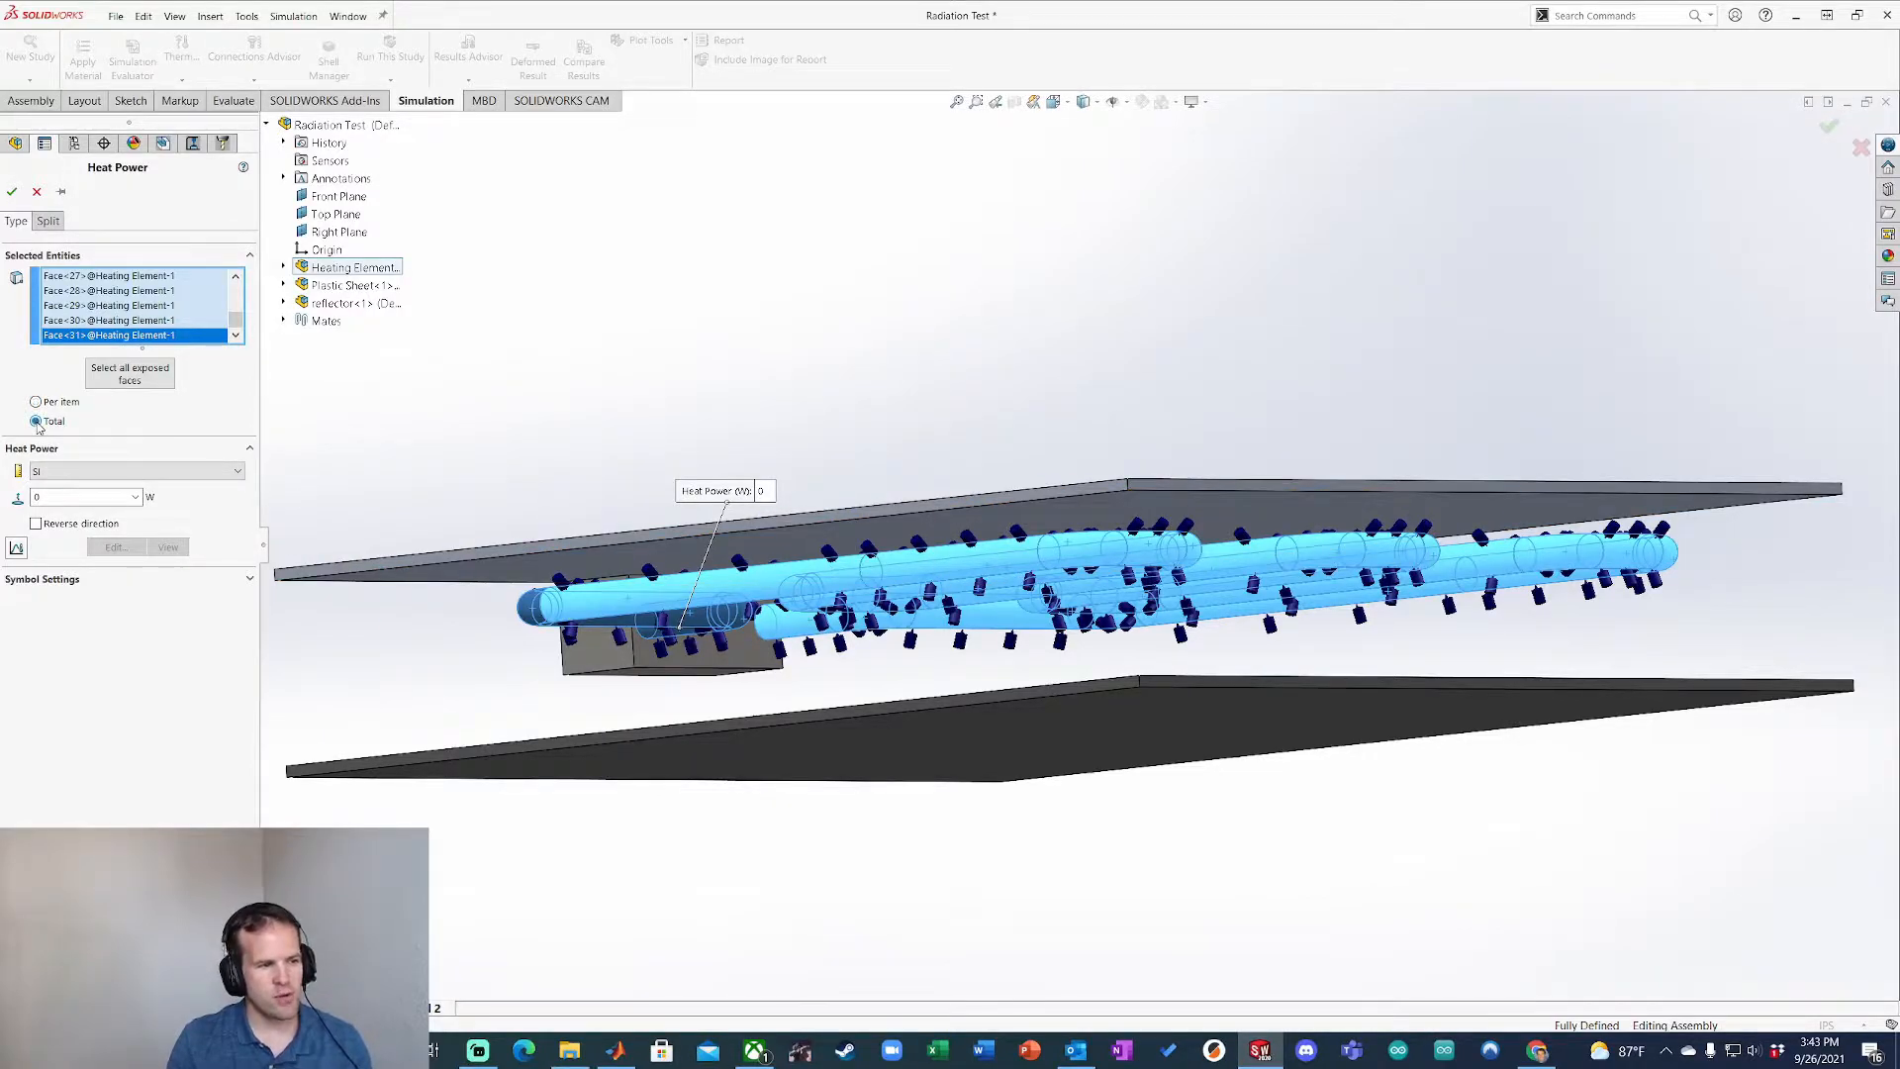
Step: Apply the heat power as a total of 500 W over the selected tube faces
{"action": "left_click", "coordinate": [120, 476]}
{"action": "left_click", "coordinate": [120, 475]}
{"action": "double_click", "coordinate": [76, 498]}
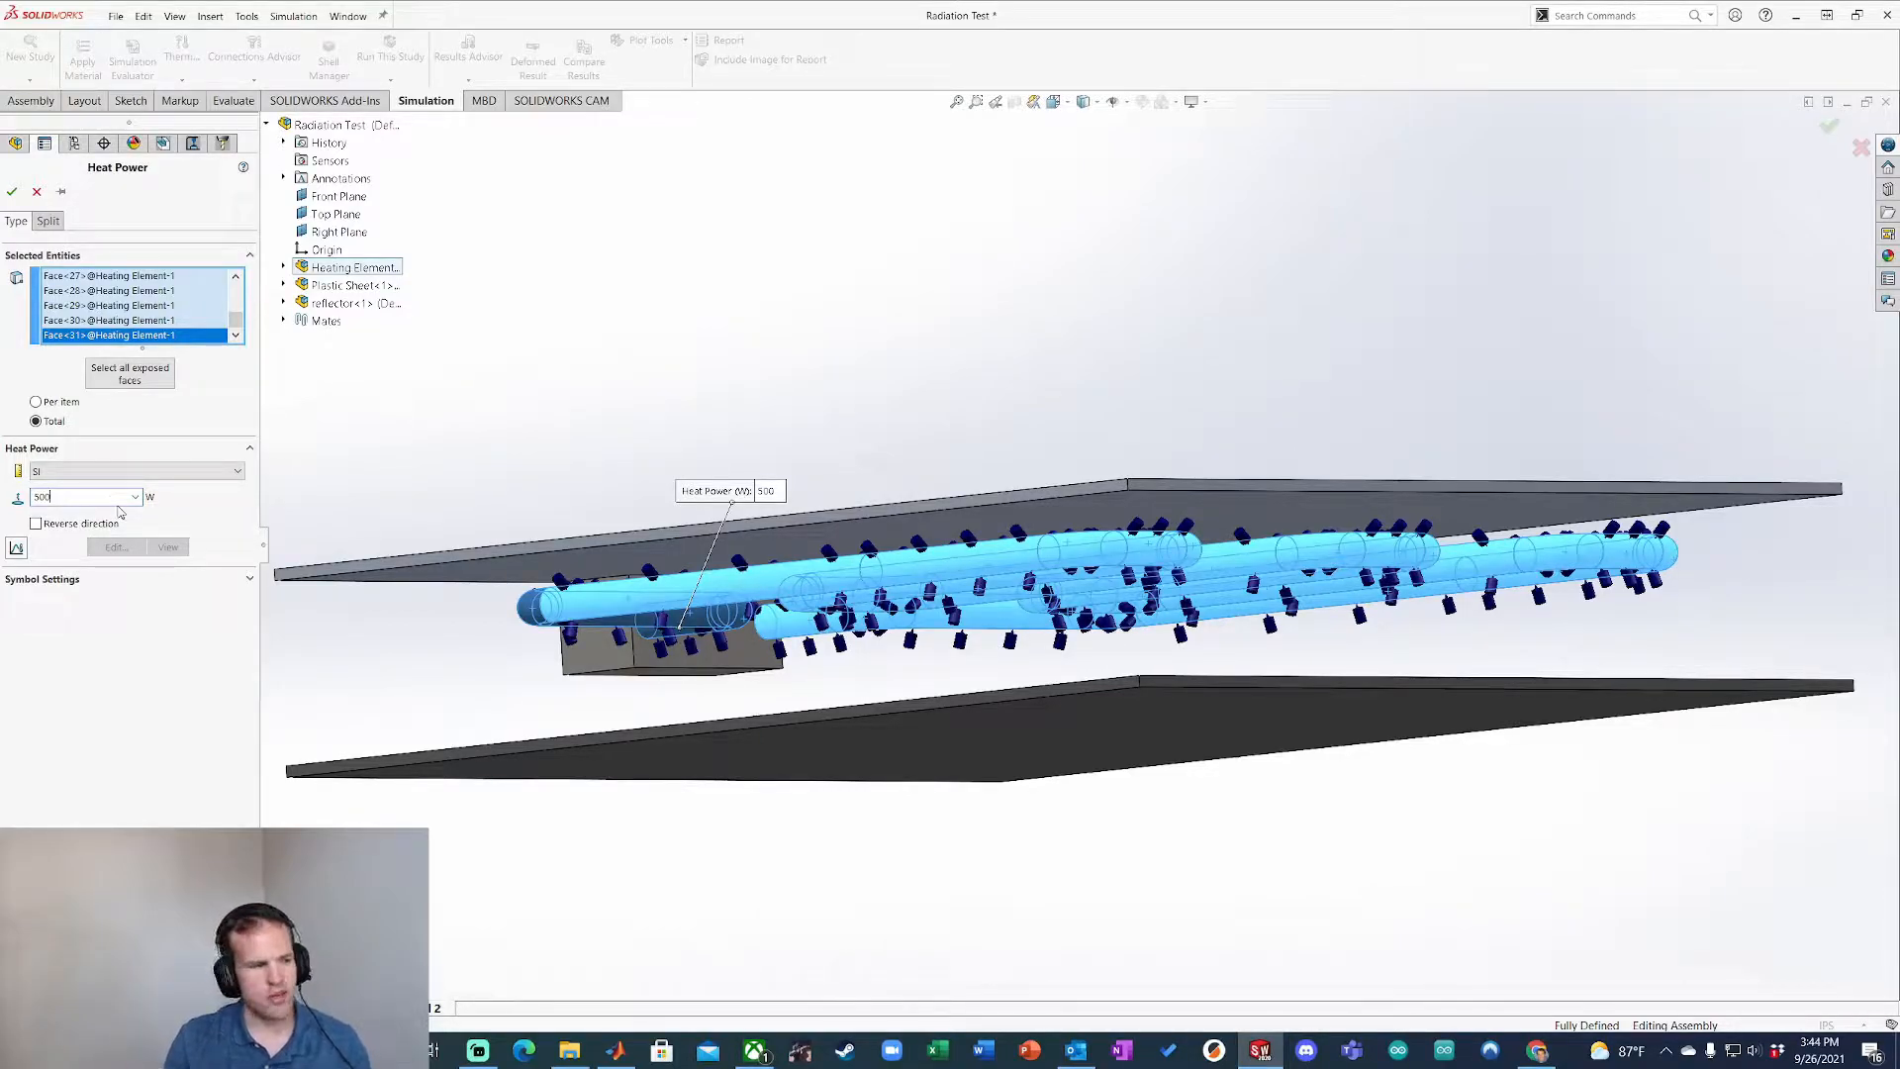
{"action": "left_click", "coordinate": [12, 194]}
Step: Start a convection load on all exposed faces of the assembly with a convection coefficient of 10 W/(m^2.K)
{"action": "right_click", "coordinate": [70, 484]}
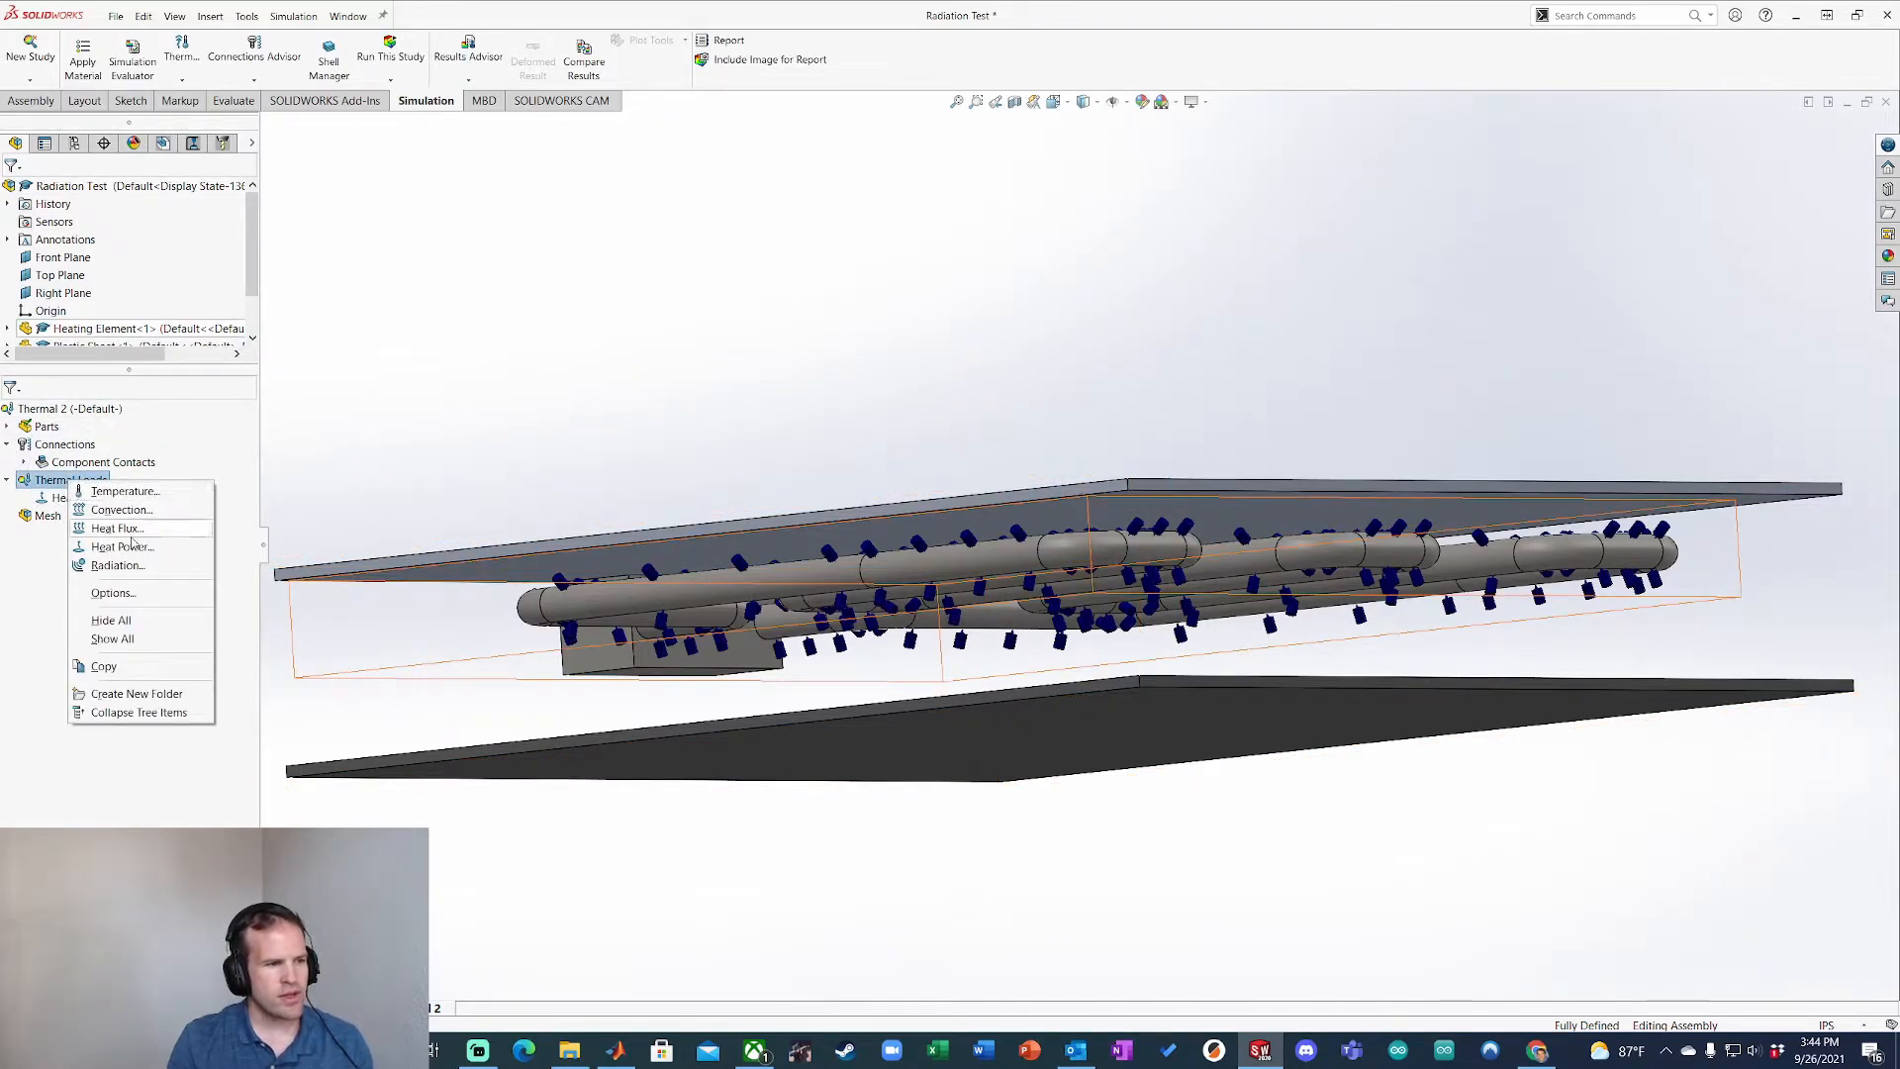
{"action": "left_click", "coordinate": [145, 510]}
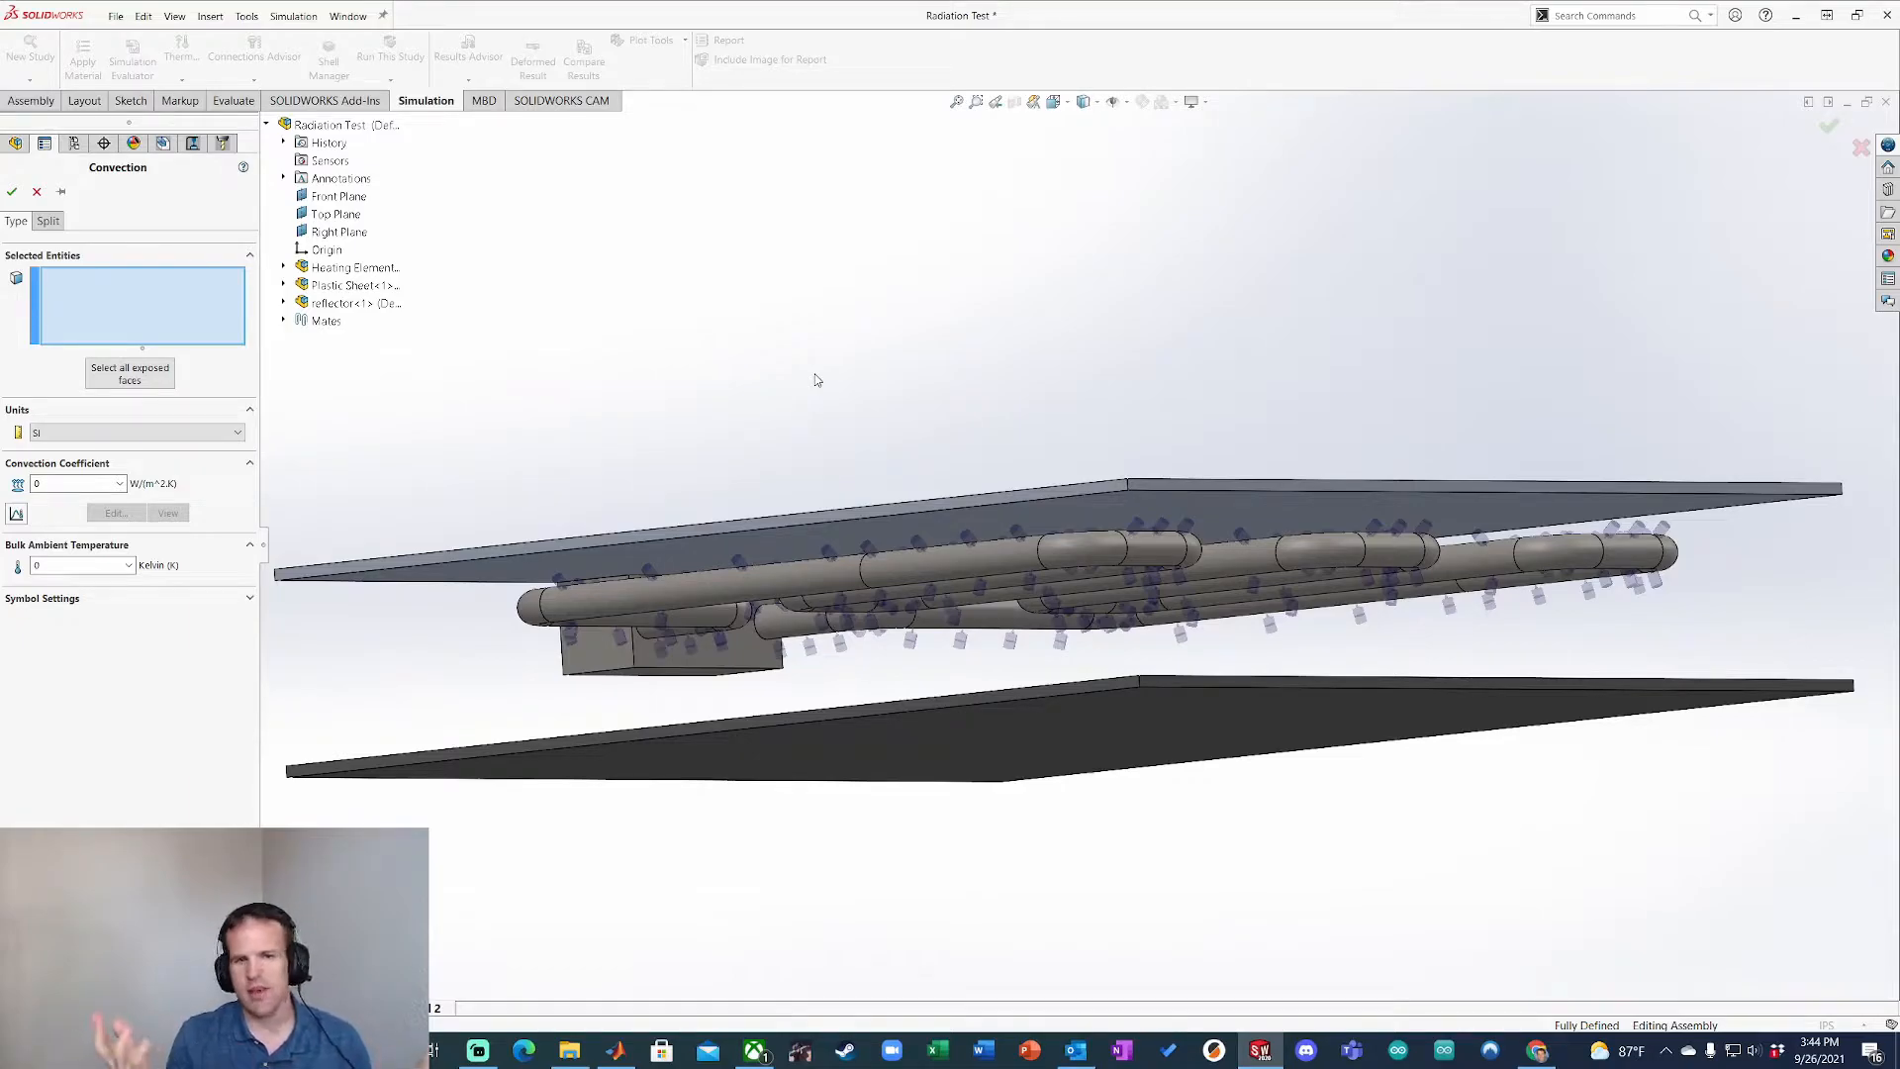
{"action": "left_click", "coordinate": [132, 382]}
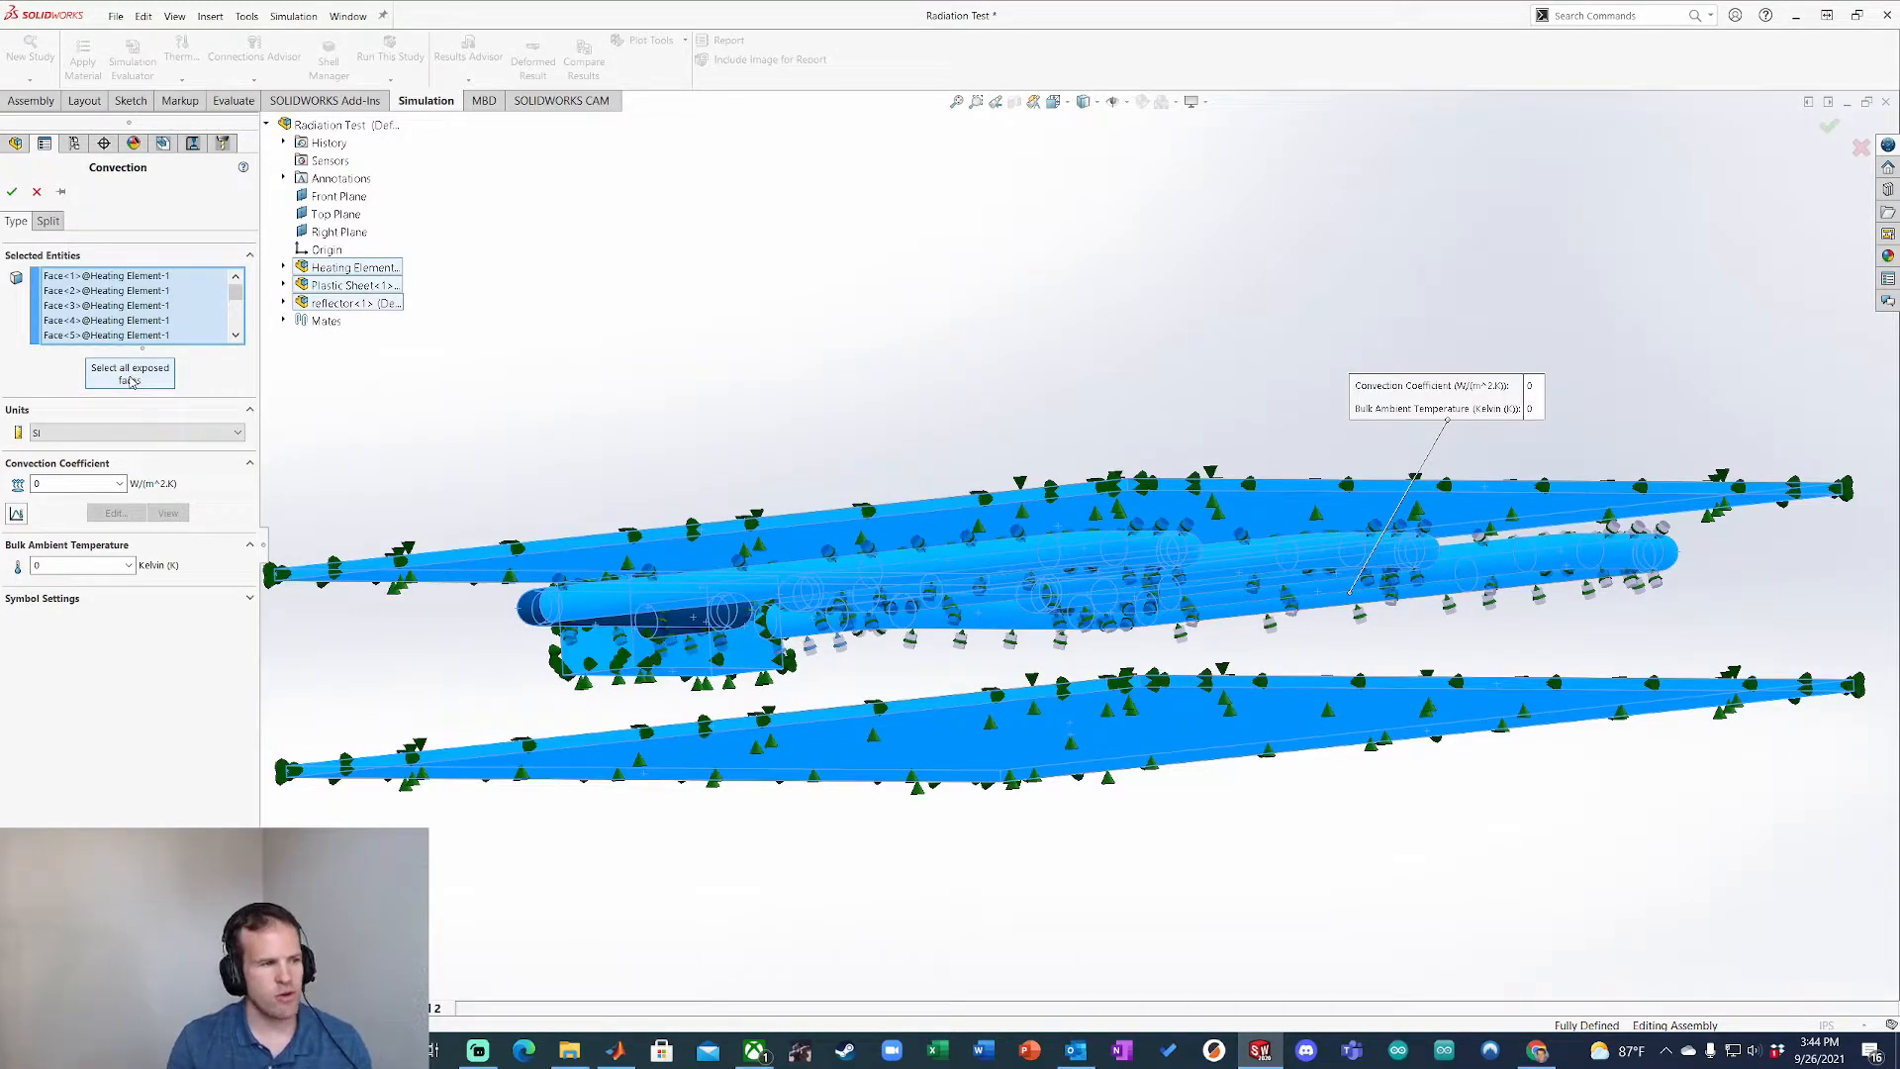
{"action": "double_click", "coordinate": [67, 486]}
{"action": "type", "text": "10"}
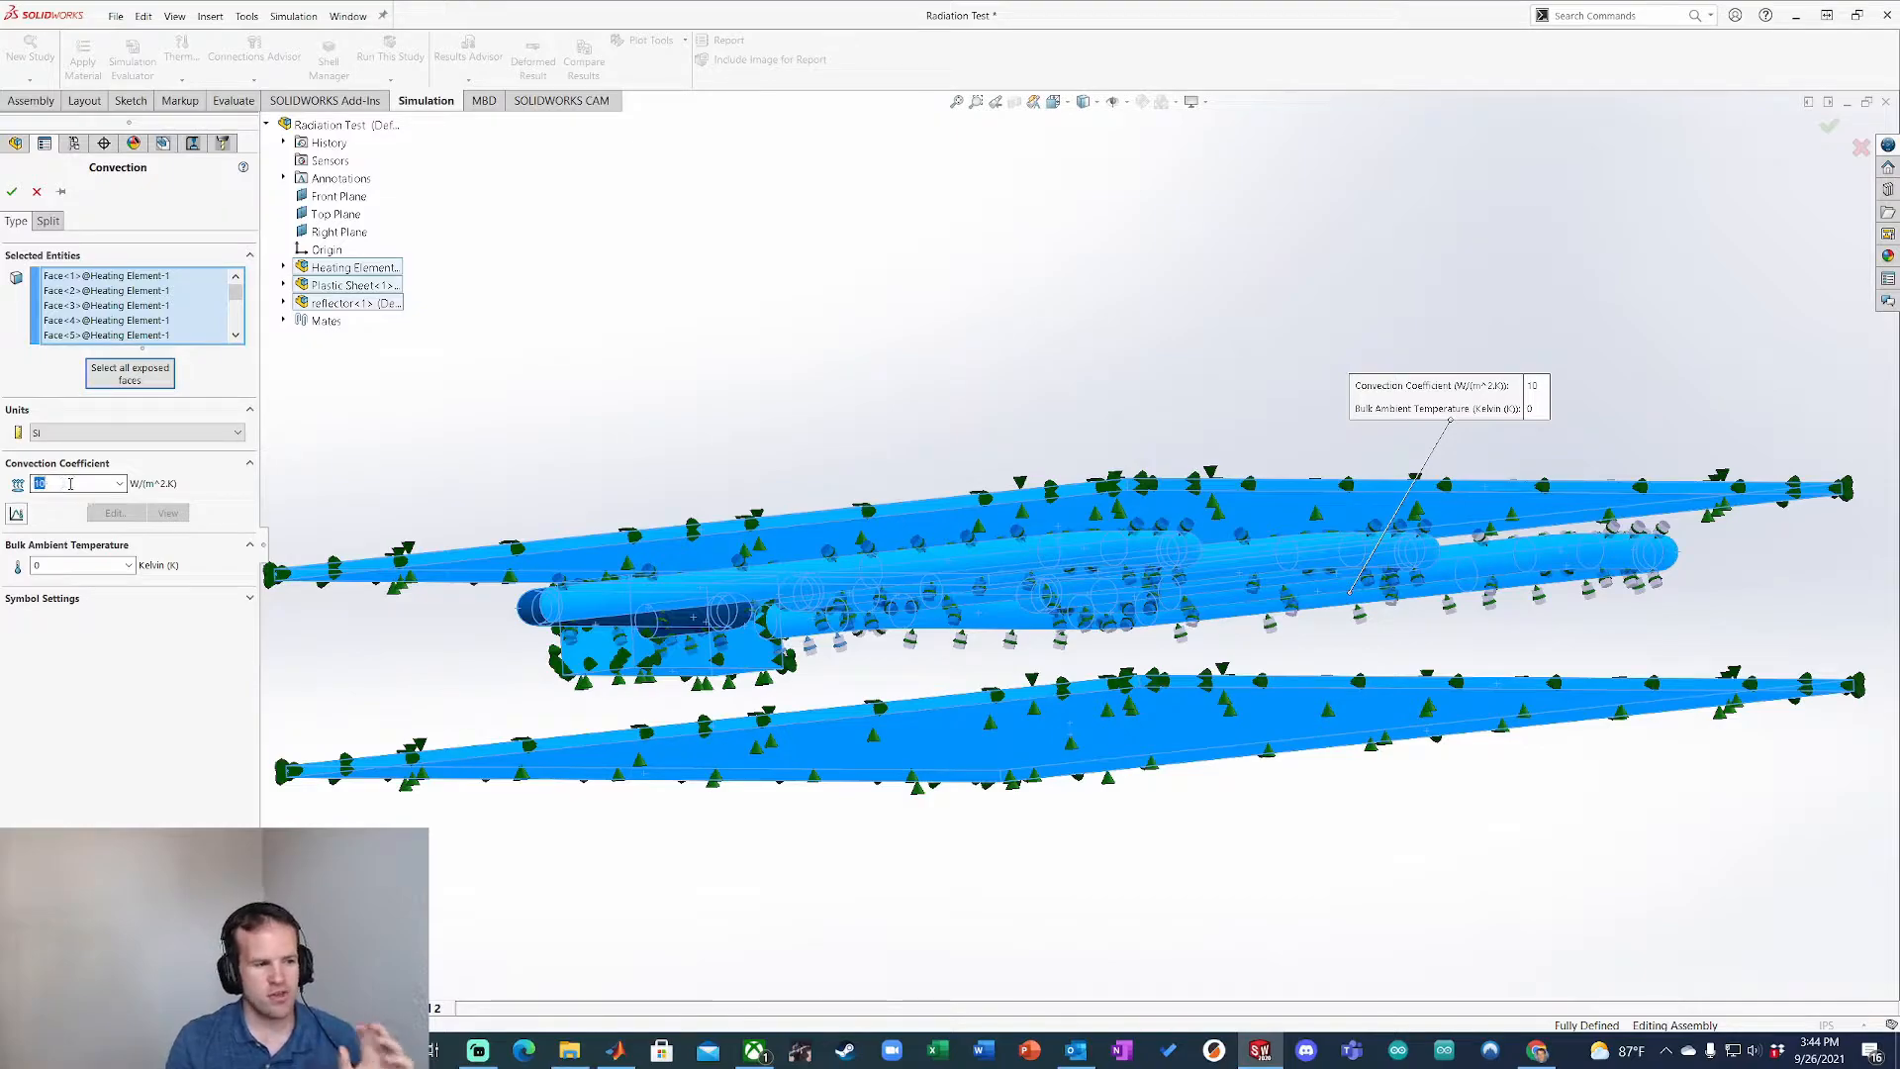
{"action": "left_click_drag", "start_coordinate": [66, 485], "coordinate": [44, 485]}
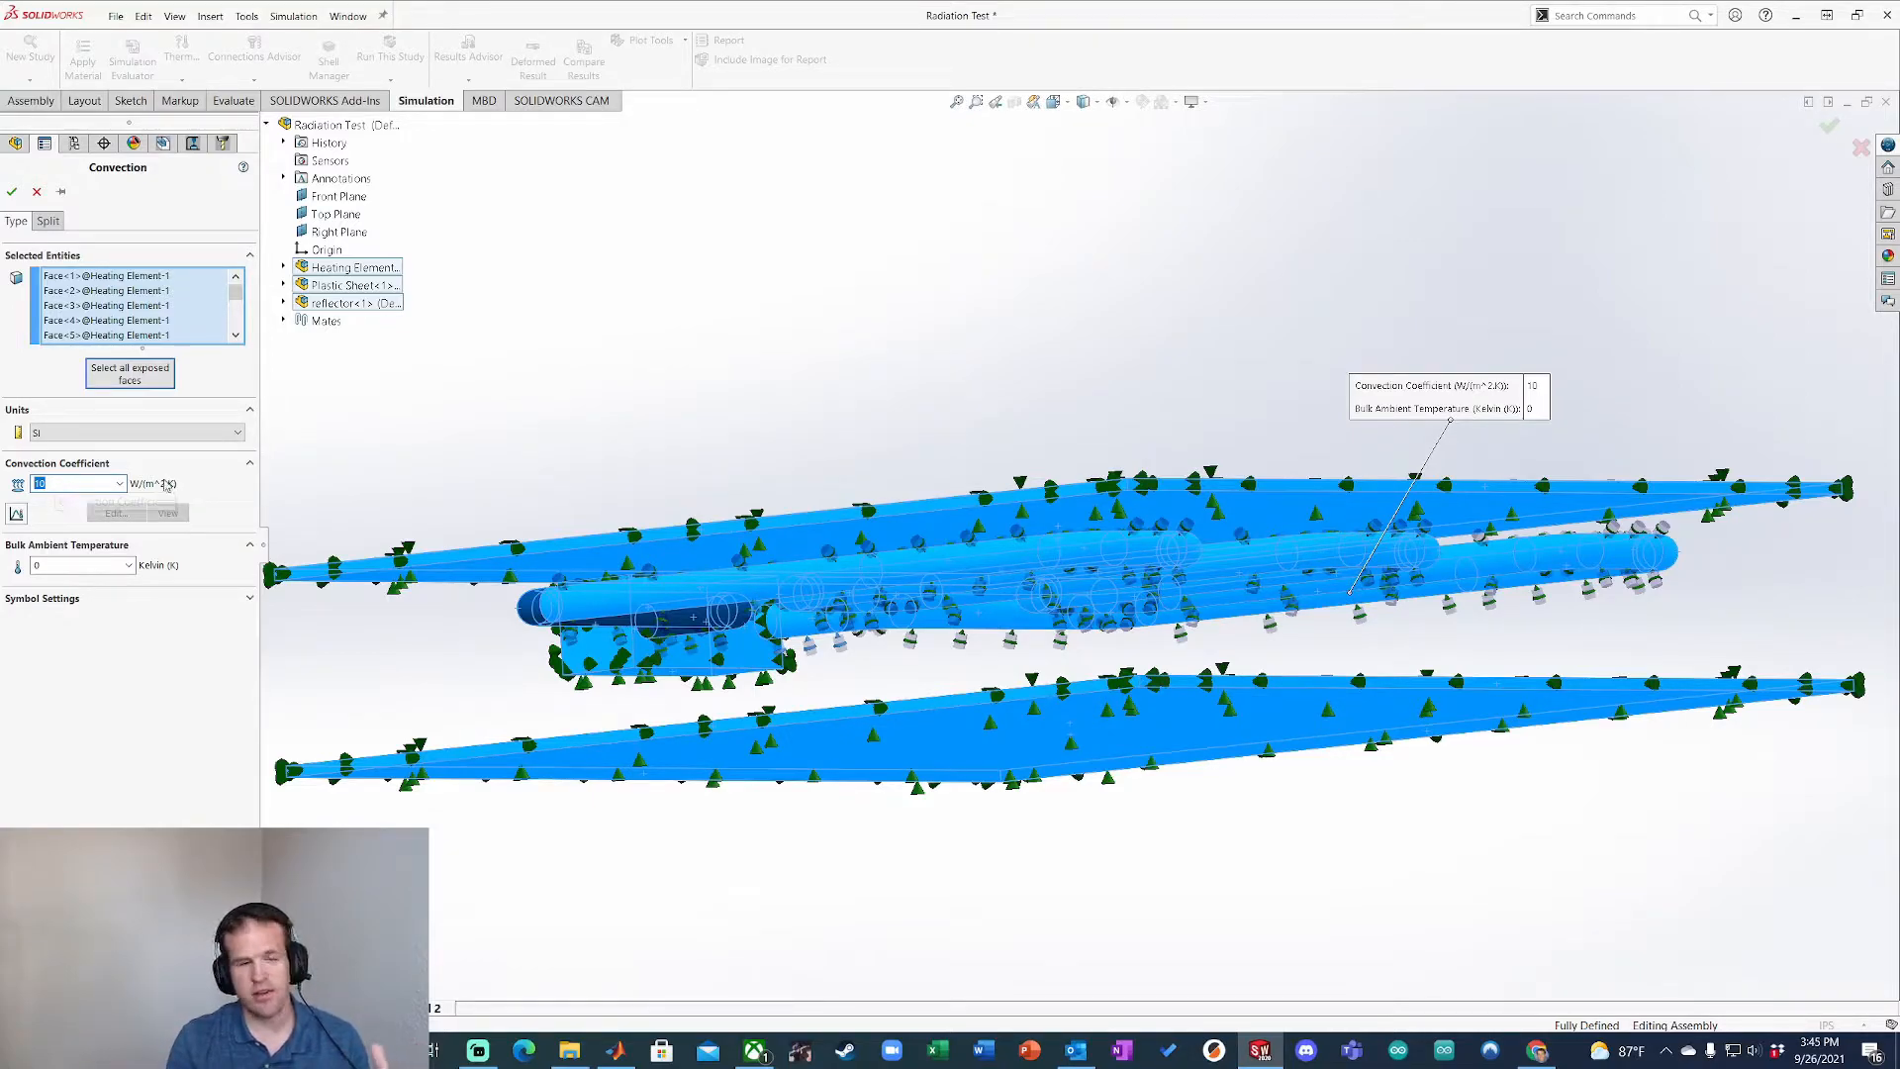
{"action": "left_click", "coordinate": [71, 485]}
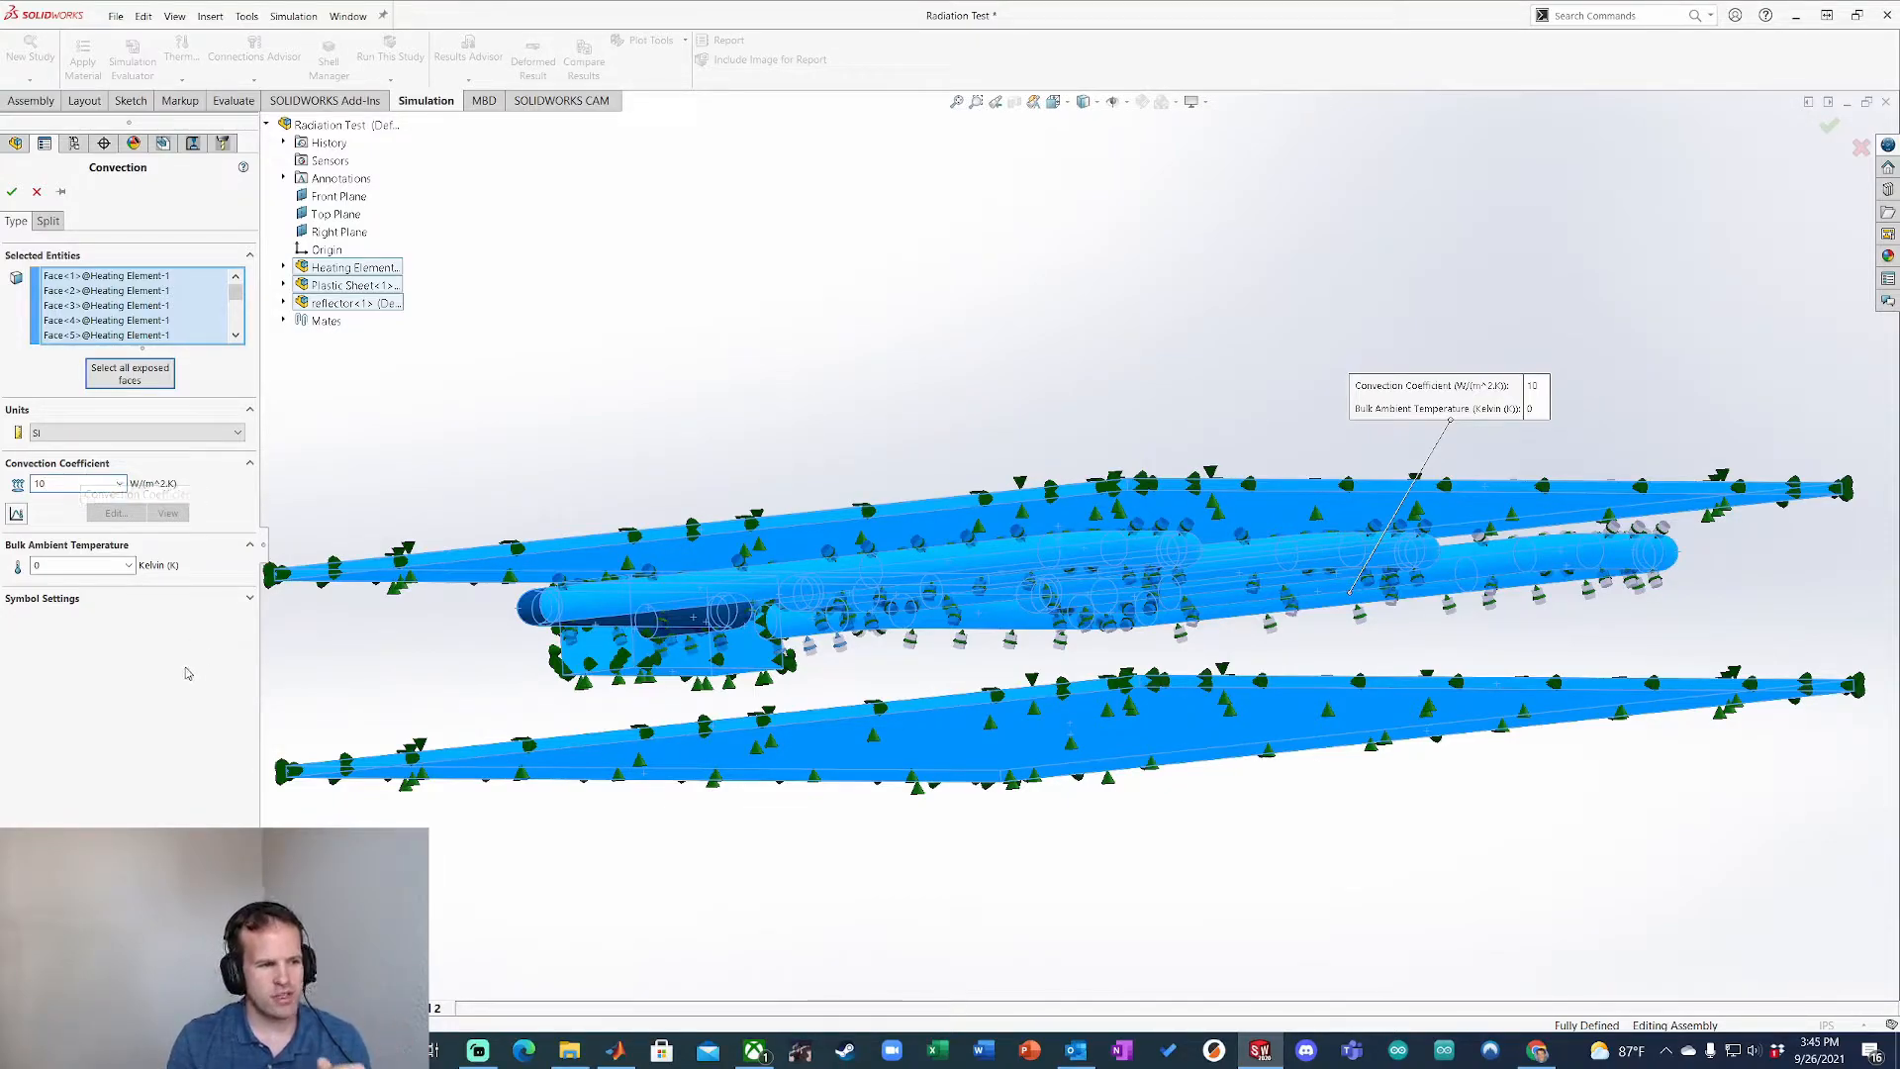
Step: Set the convection's bulk ambient temperature to 293 K and apply the load
{"action": "left_click", "coordinate": [98, 565]}
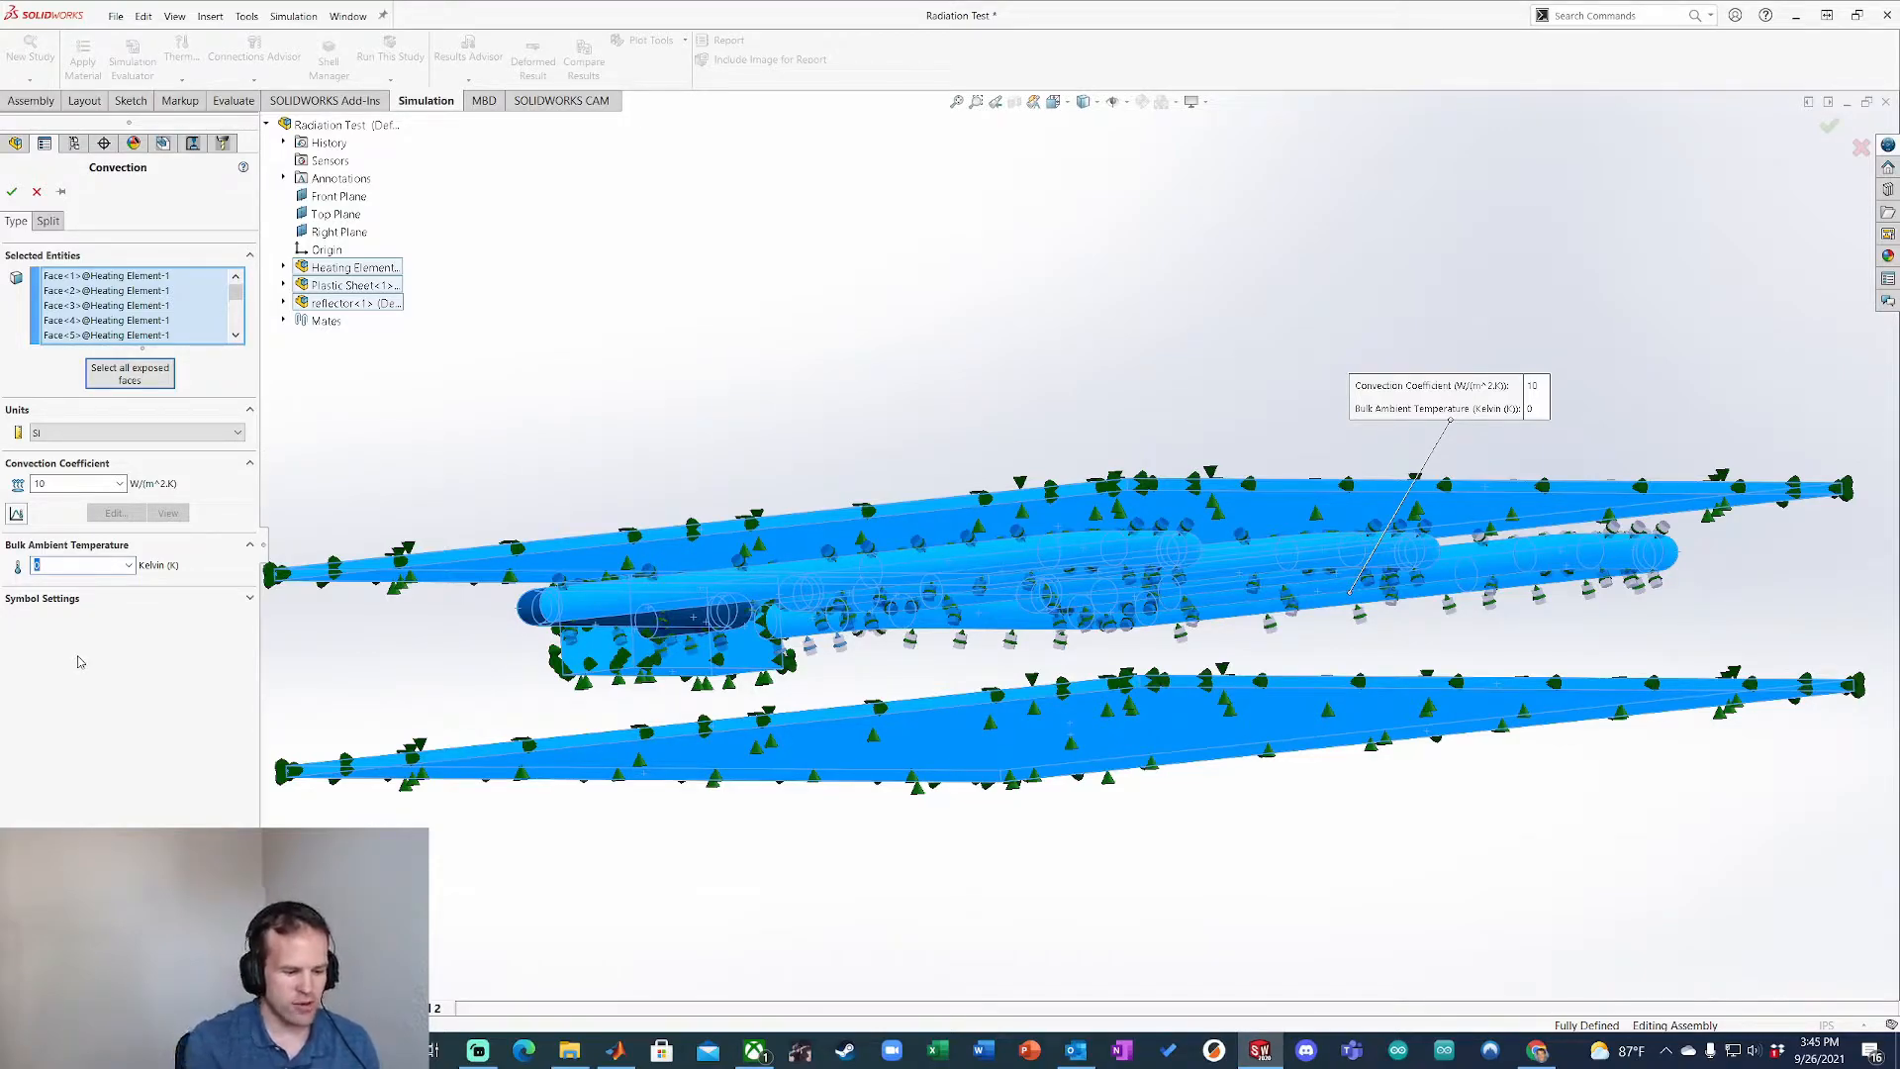
{"action": "type", "text": "293"}
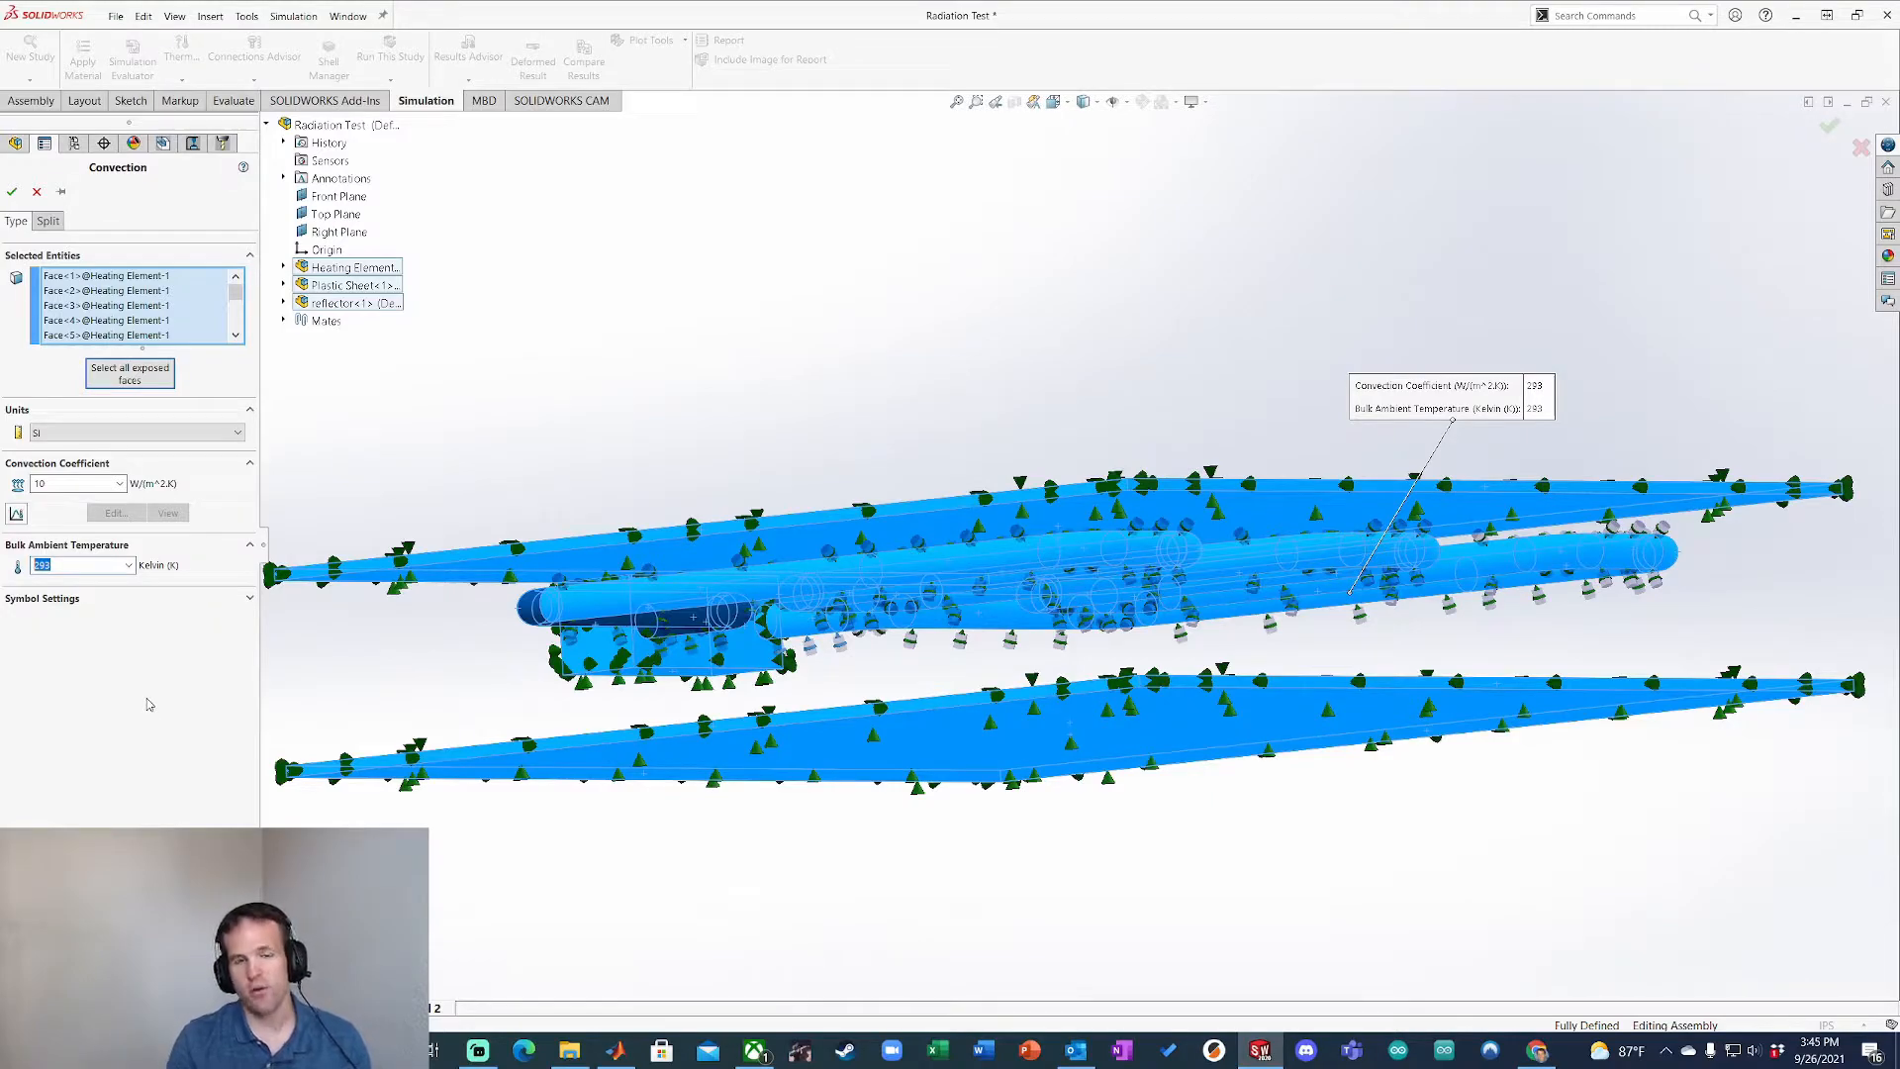
{"action": "left_click", "coordinate": [12, 191]}
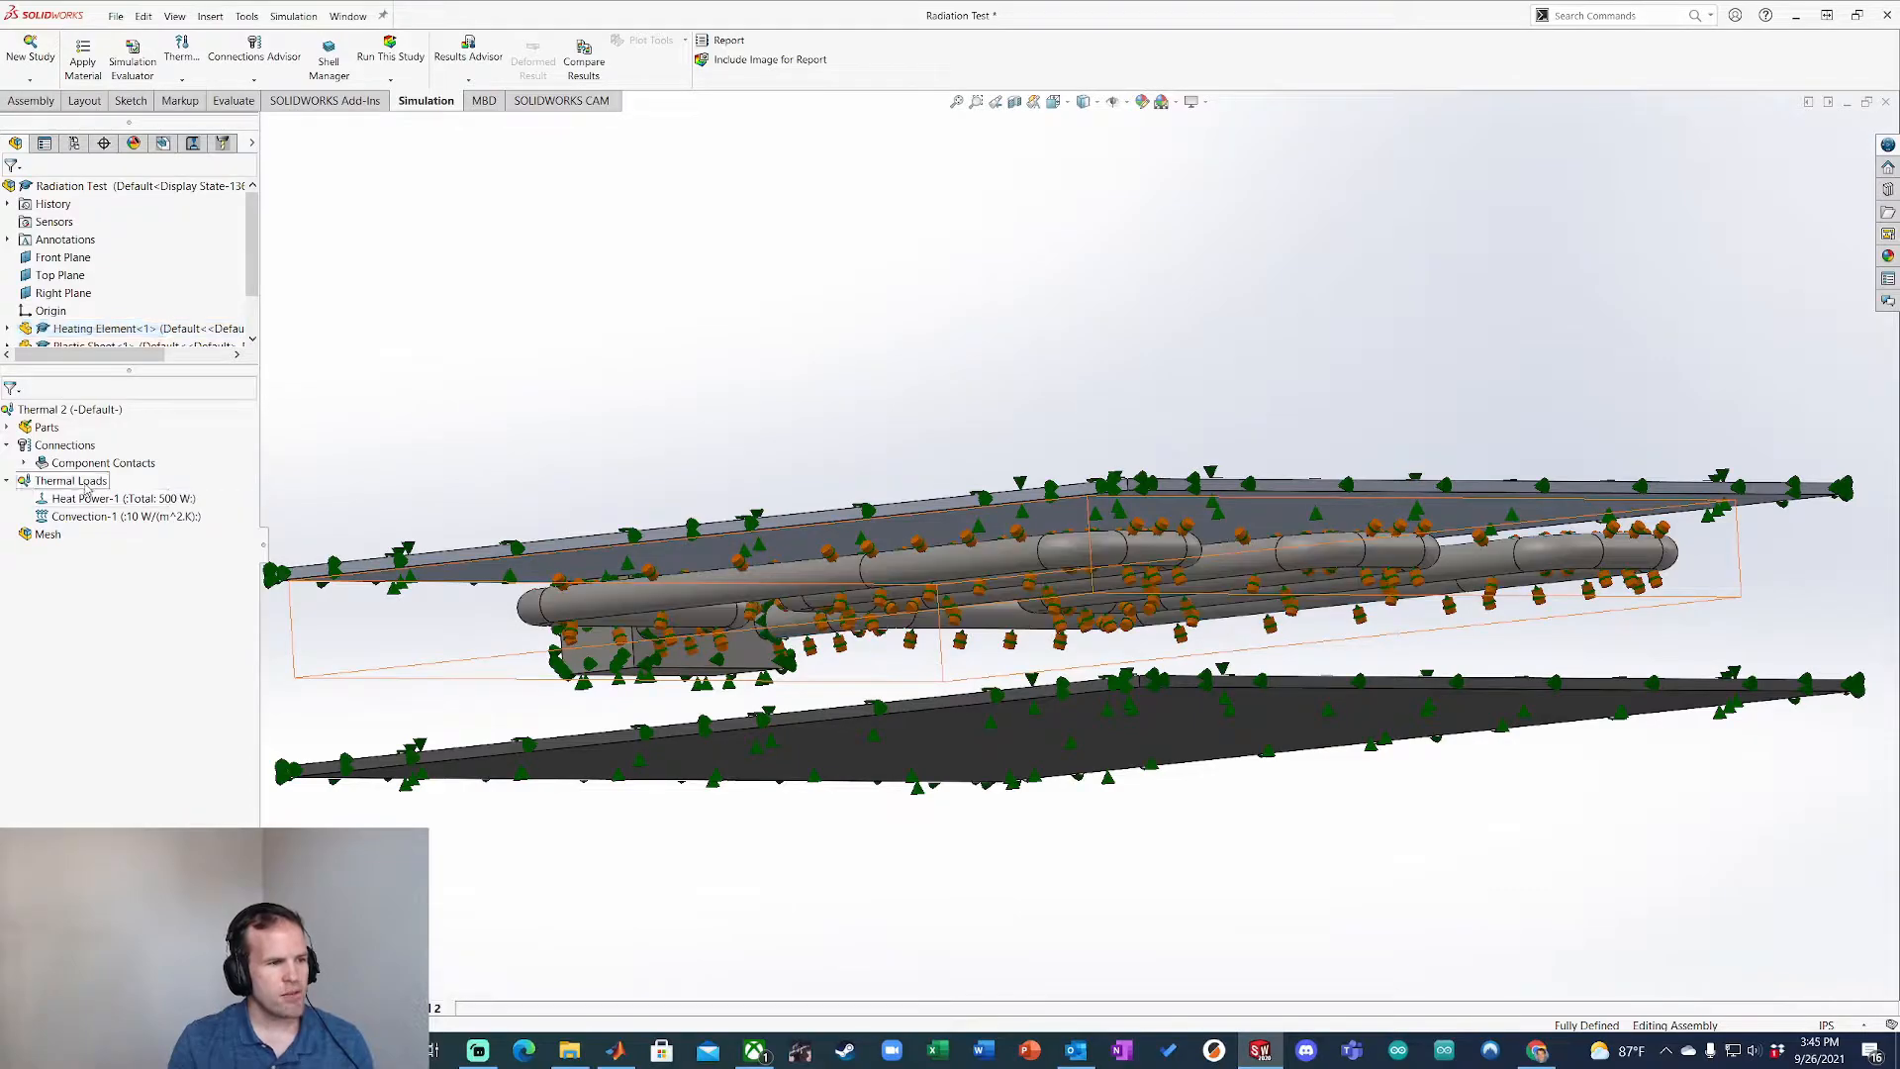
Step: Start a radiation load of the surface-to-surface type
{"action": "right_click", "coordinate": [66, 483]}
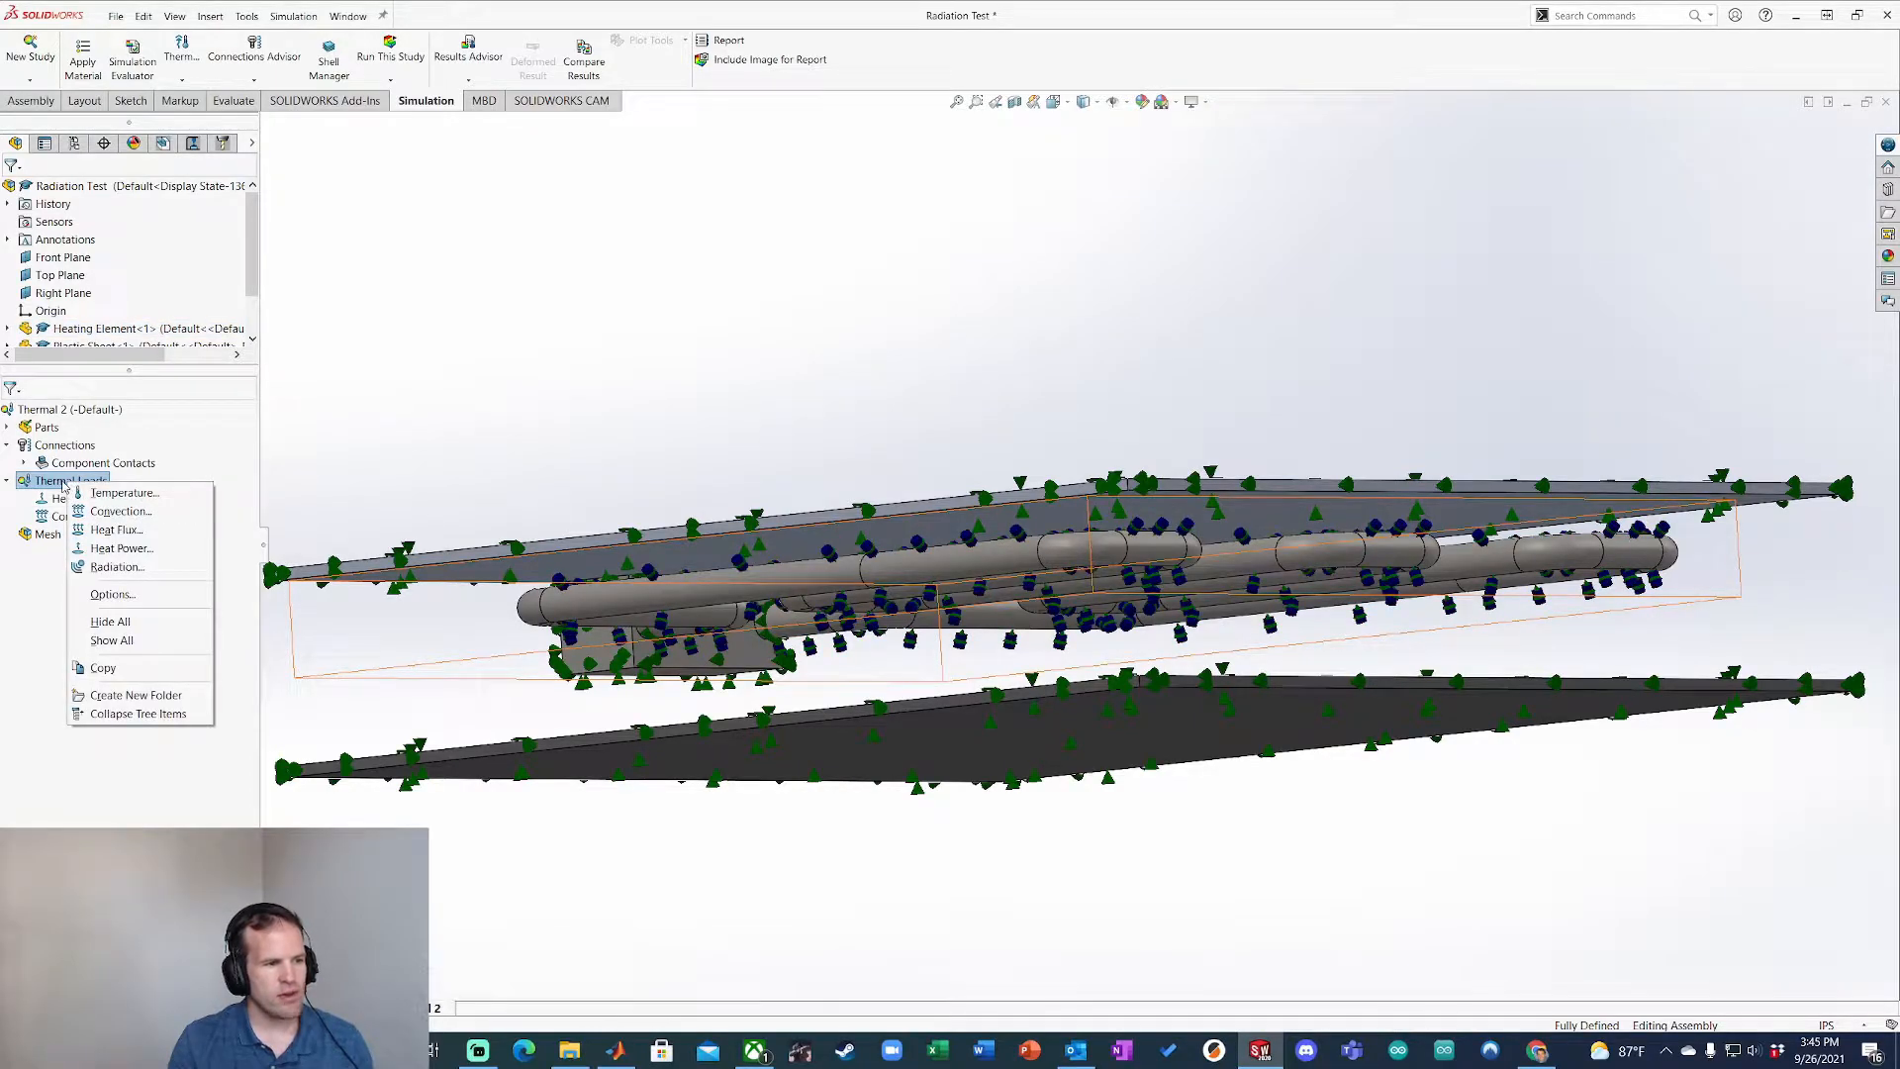
{"action": "left_click", "coordinate": [116, 567]}
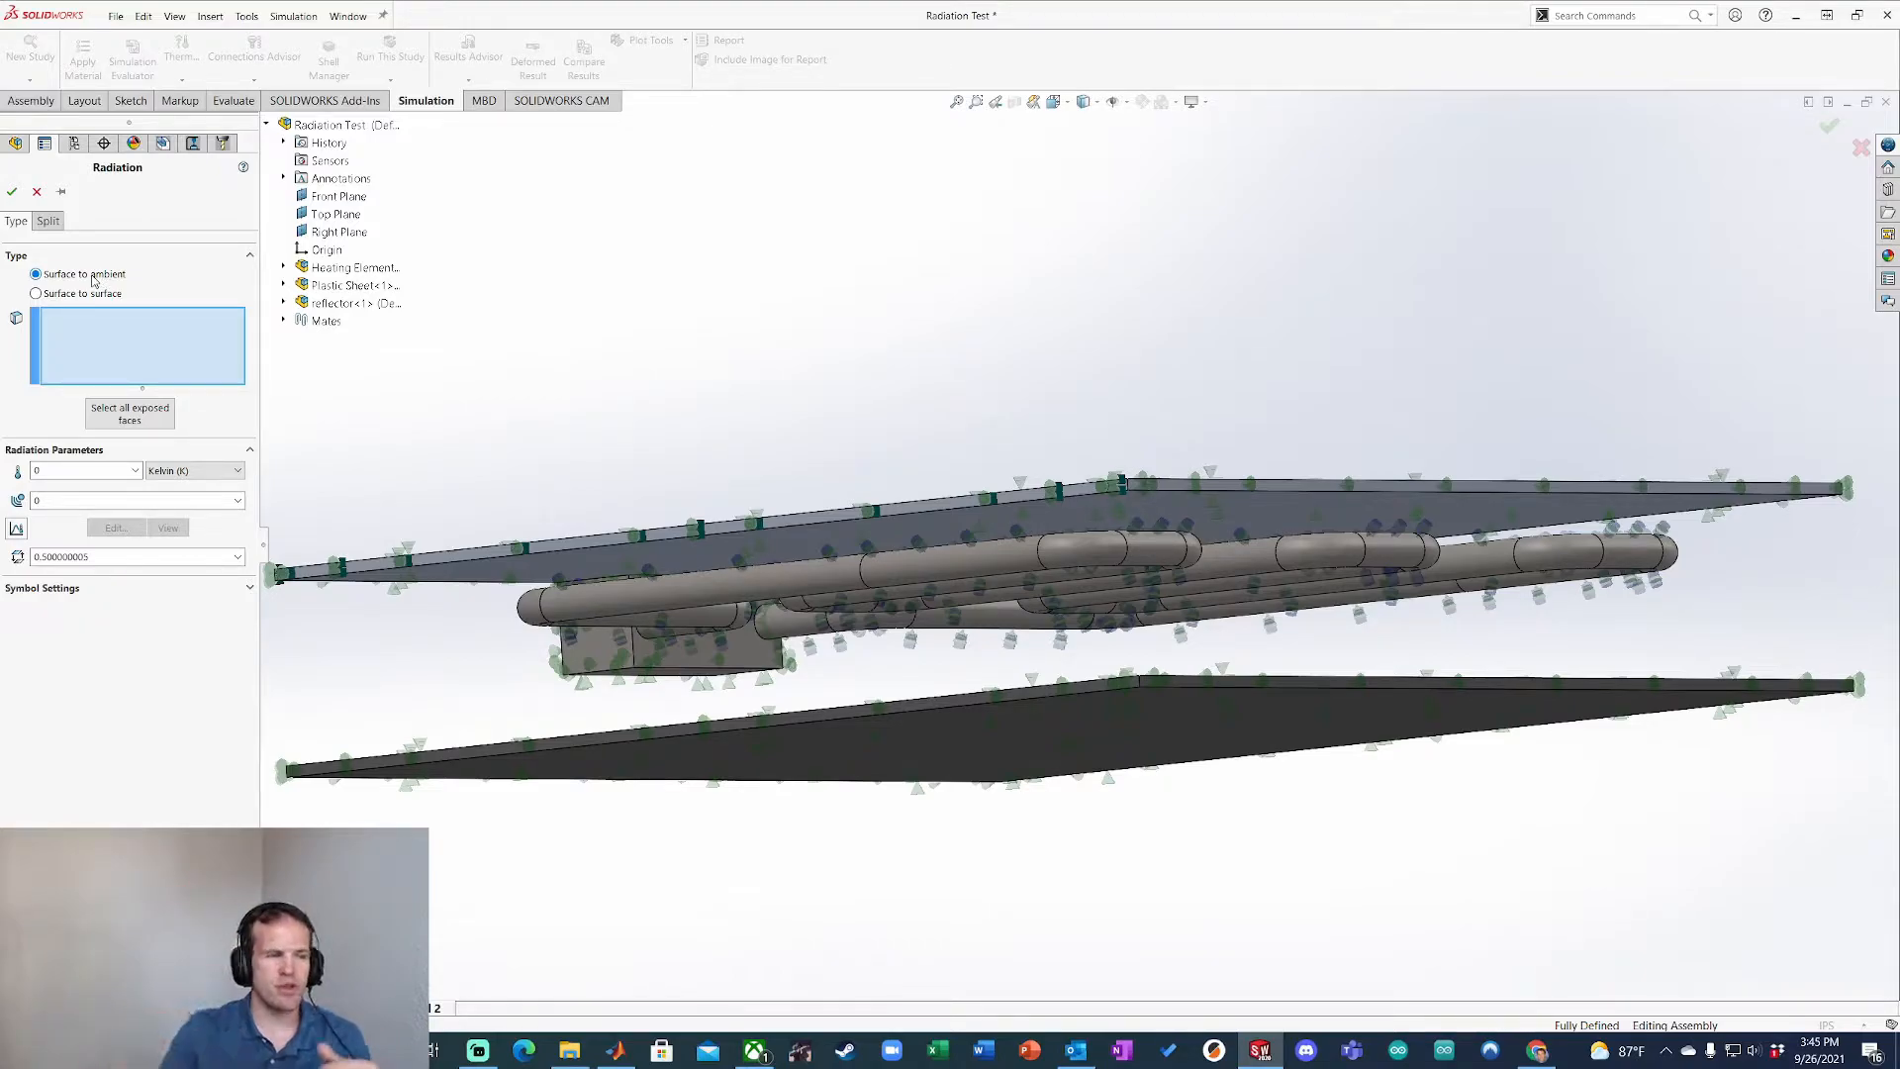
{"action": "left_click", "coordinate": [36, 294]}
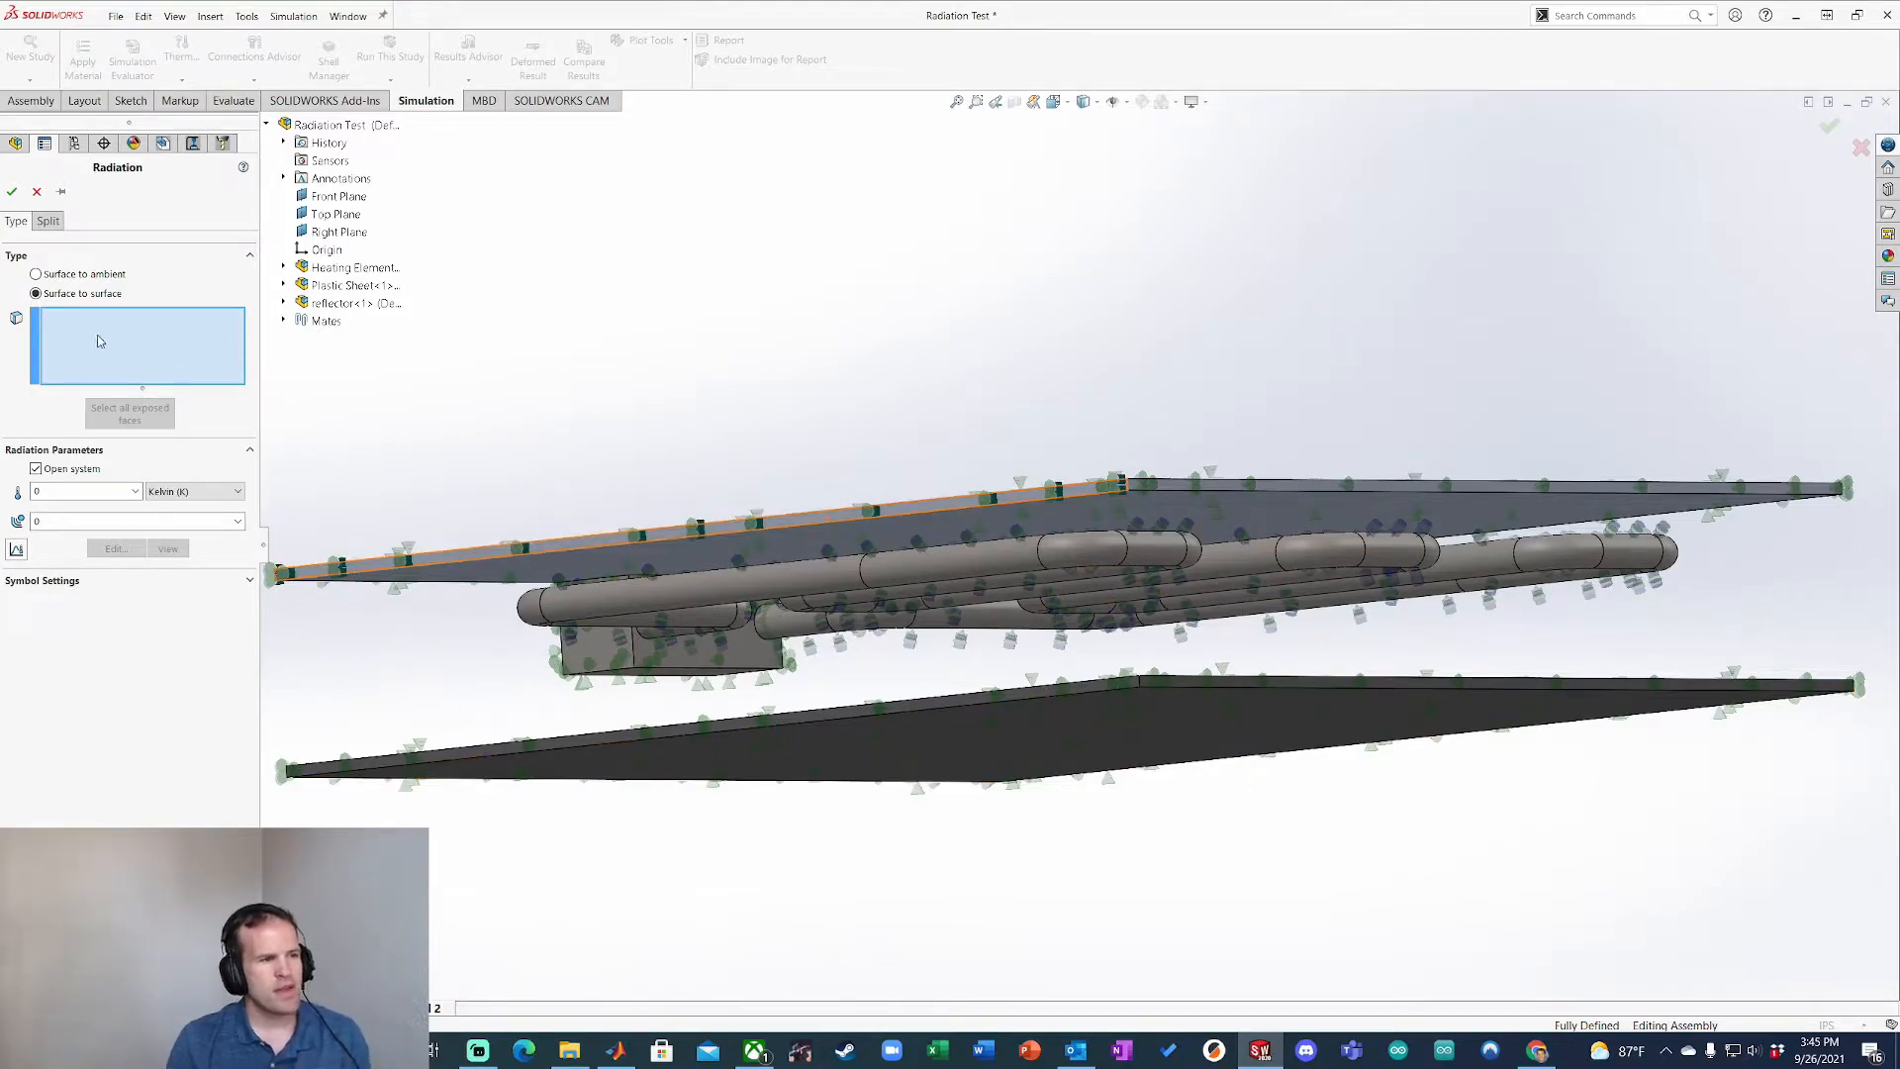
Step: Select the tube faces for the radiation, from the terminal block along the first long leg to its far bend
{"action": "scroll", "coordinate": [619, 637], "scroll_direction": "down", "scroll_amount": 5}
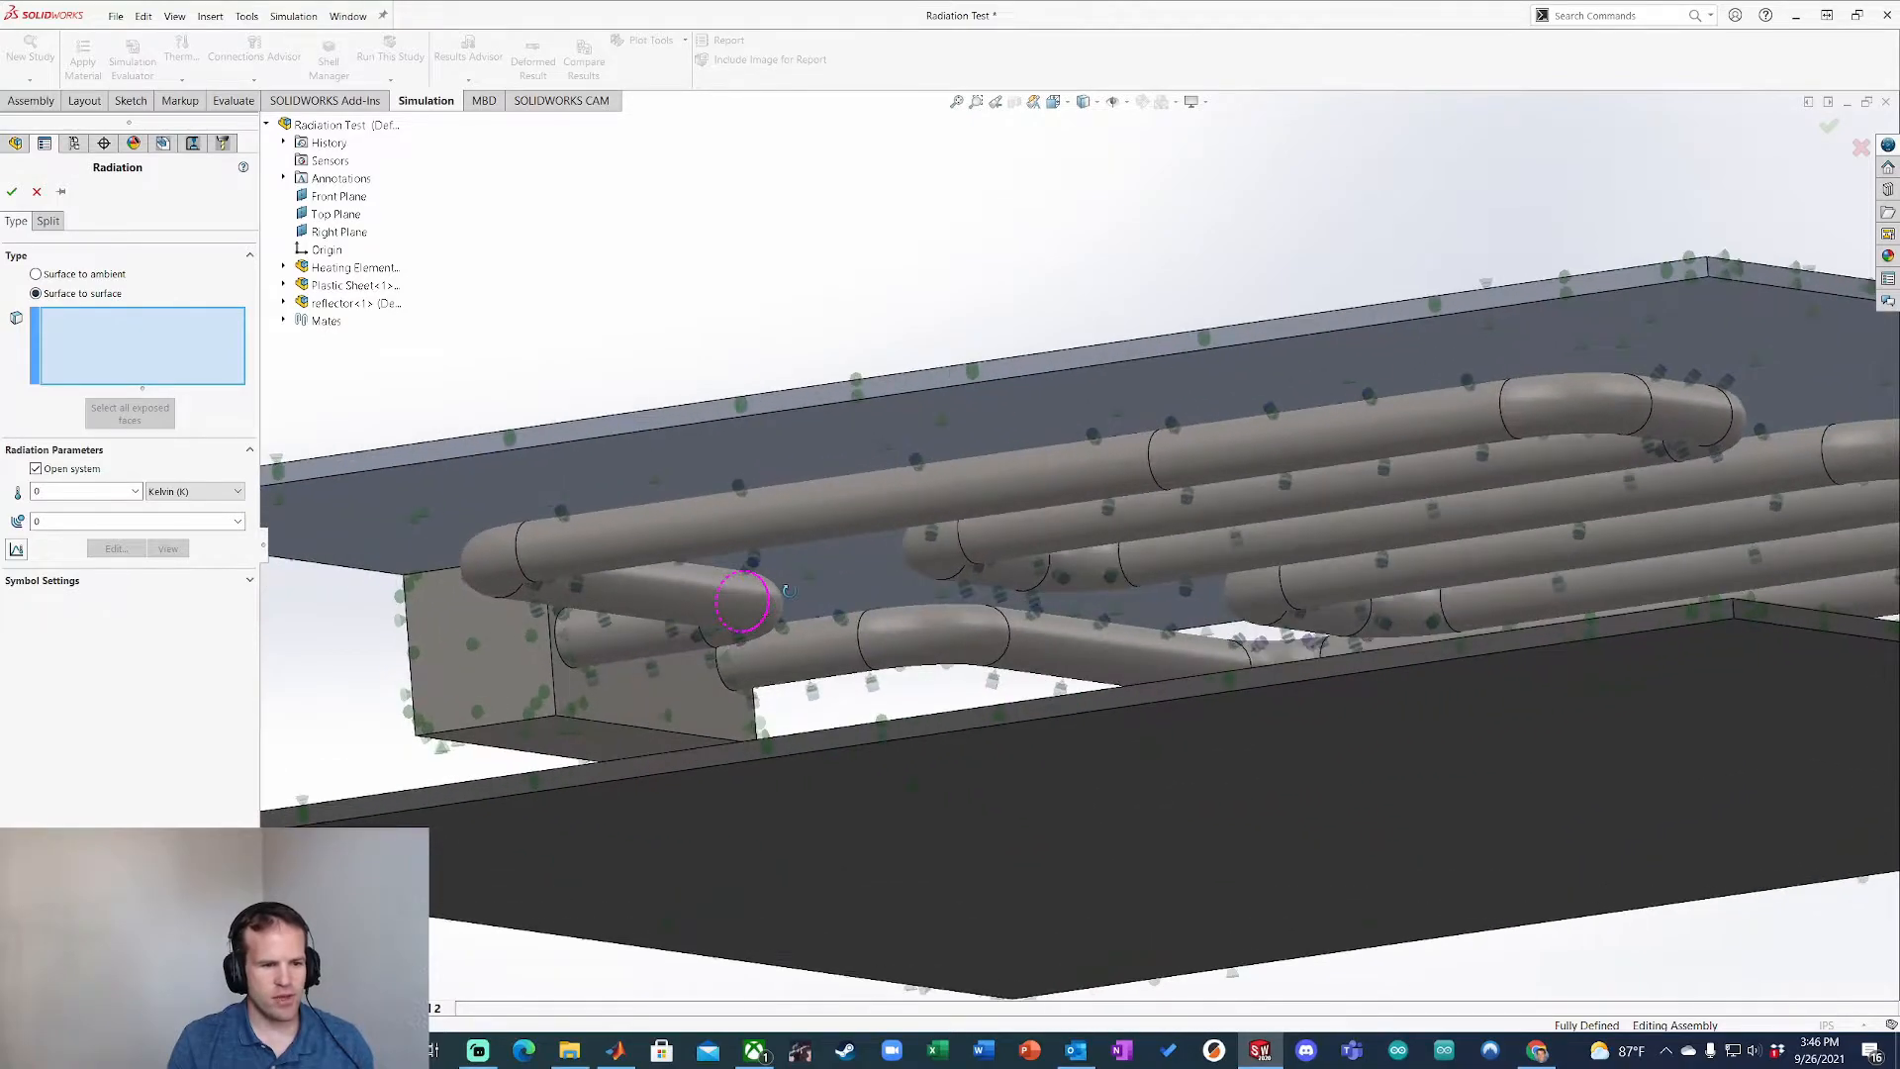
{"action": "left_click", "coordinate": [619, 643]}
{"action": "left_click", "coordinate": [760, 605]}
{"action": "left_click", "coordinate": [653, 582]}
{"action": "left_click", "coordinate": [489, 559]}
{"action": "left_click", "coordinate": [667, 546]}
{"action": "scroll", "coordinate": [1308, 490], "scroll_direction": "up", "scroll_amount": 3}
{"action": "scroll", "coordinate": [1294, 492], "scroll_direction": "down", "scroll_amount": 2}
{"action": "left_click", "coordinate": [1236, 485]}
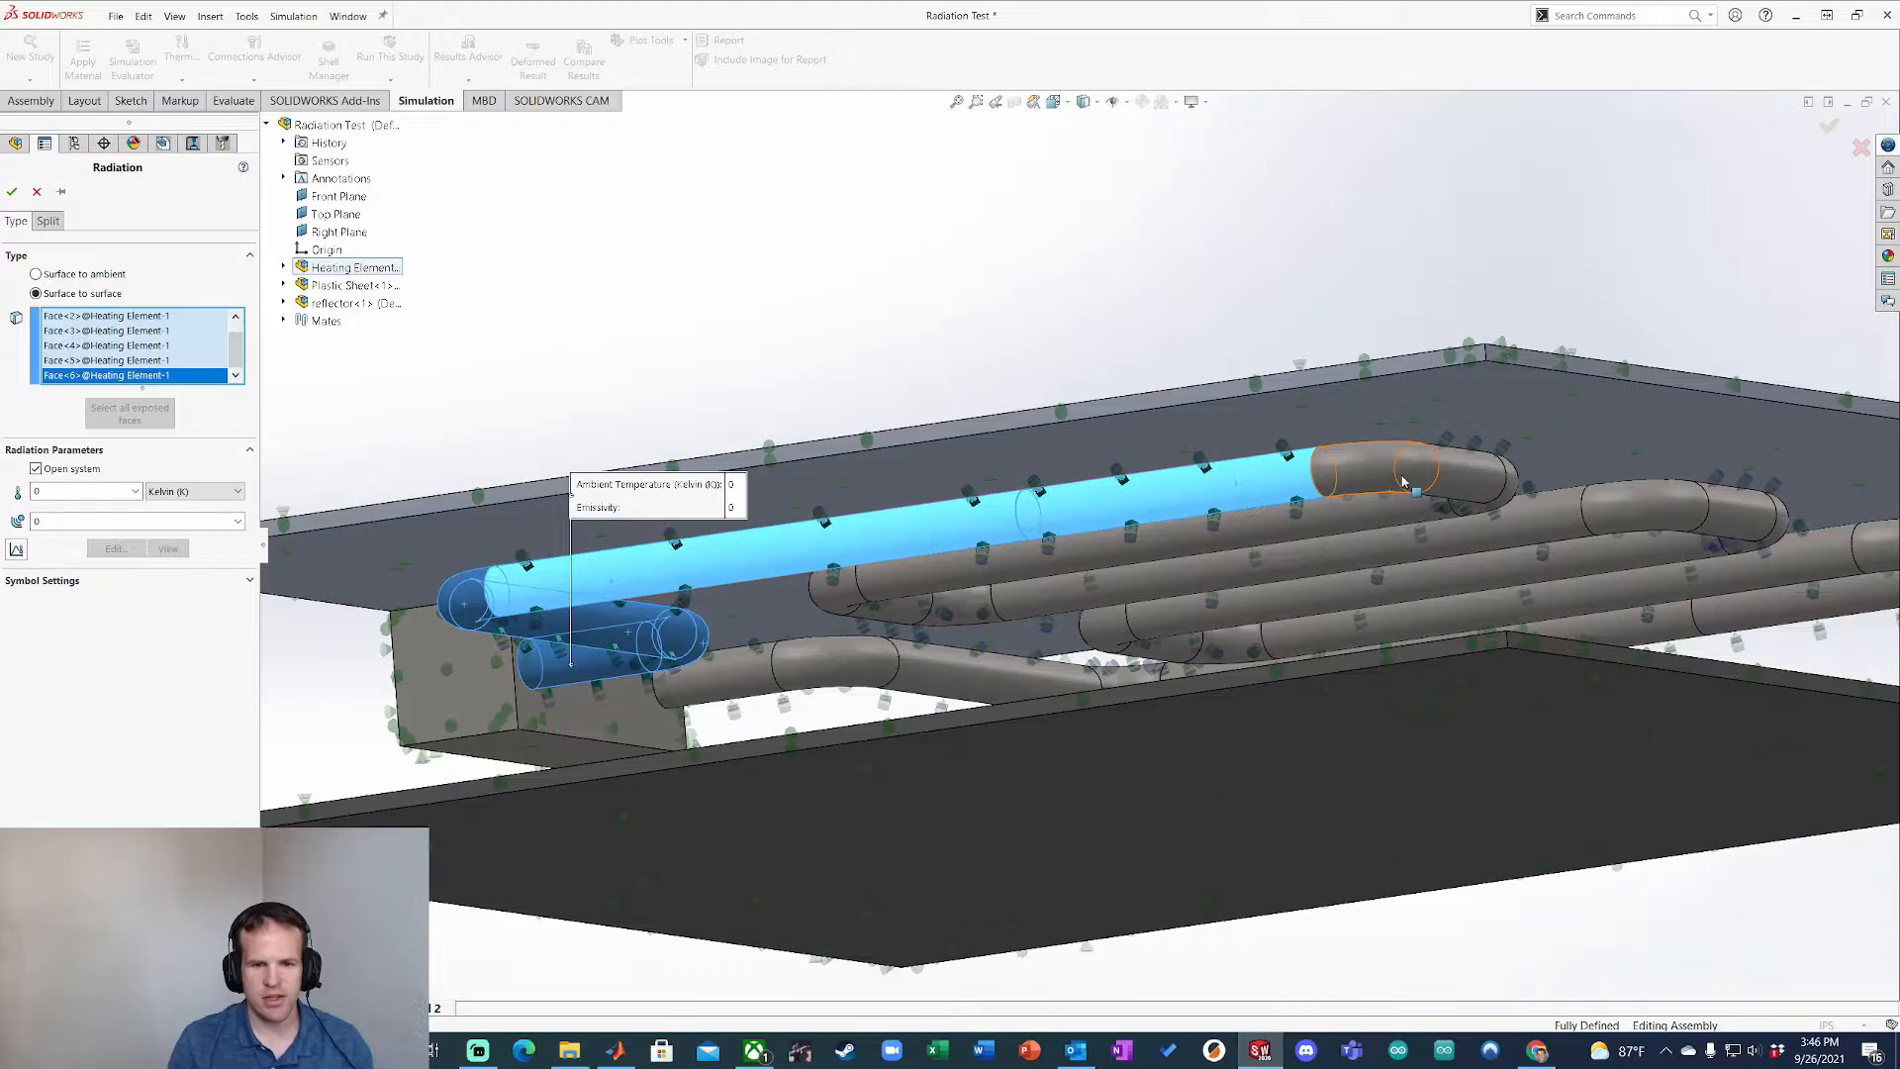
{"action": "left_click", "coordinate": [1403, 475]}
{"action": "left_click", "coordinate": [1464, 478]}
Step: Add the tube faces of the first return leg and the second loop, up to its far bend, to the radiation selection
{"action": "middle_click_drag", "start_coordinate": [1509, 487], "coordinate": [1385, 490]}
{"action": "scroll", "coordinate": [1514, 500], "scroll_direction": "up", "scroll_amount": 1}
{"action": "scroll", "coordinate": [1613, 510], "scroll_direction": "down", "scroll_amount": 4}
{"action": "left_click", "coordinate": [1288, 484]}
{"action": "left_click", "coordinate": [1188, 563]}
{"action": "left_click", "coordinate": [1019, 675]}
{"action": "left_click", "coordinate": [896, 643]}
{"action": "left_click", "coordinate": [1286, 677]}
{"action": "left_click", "coordinate": [1429, 653]}
{"action": "scroll", "coordinate": [1643, 585], "scroll_direction": "up", "scroll_amount": 3}
{"action": "scroll", "coordinate": [1658, 578], "scroll_direction": "down", "scroll_amount": 4}
{"action": "left_click", "coordinate": [1264, 485]}
{"action": "left_click", "coordinate": [1465, 496]}
{"action": "left_click", "coordinate": [1588, 511]}
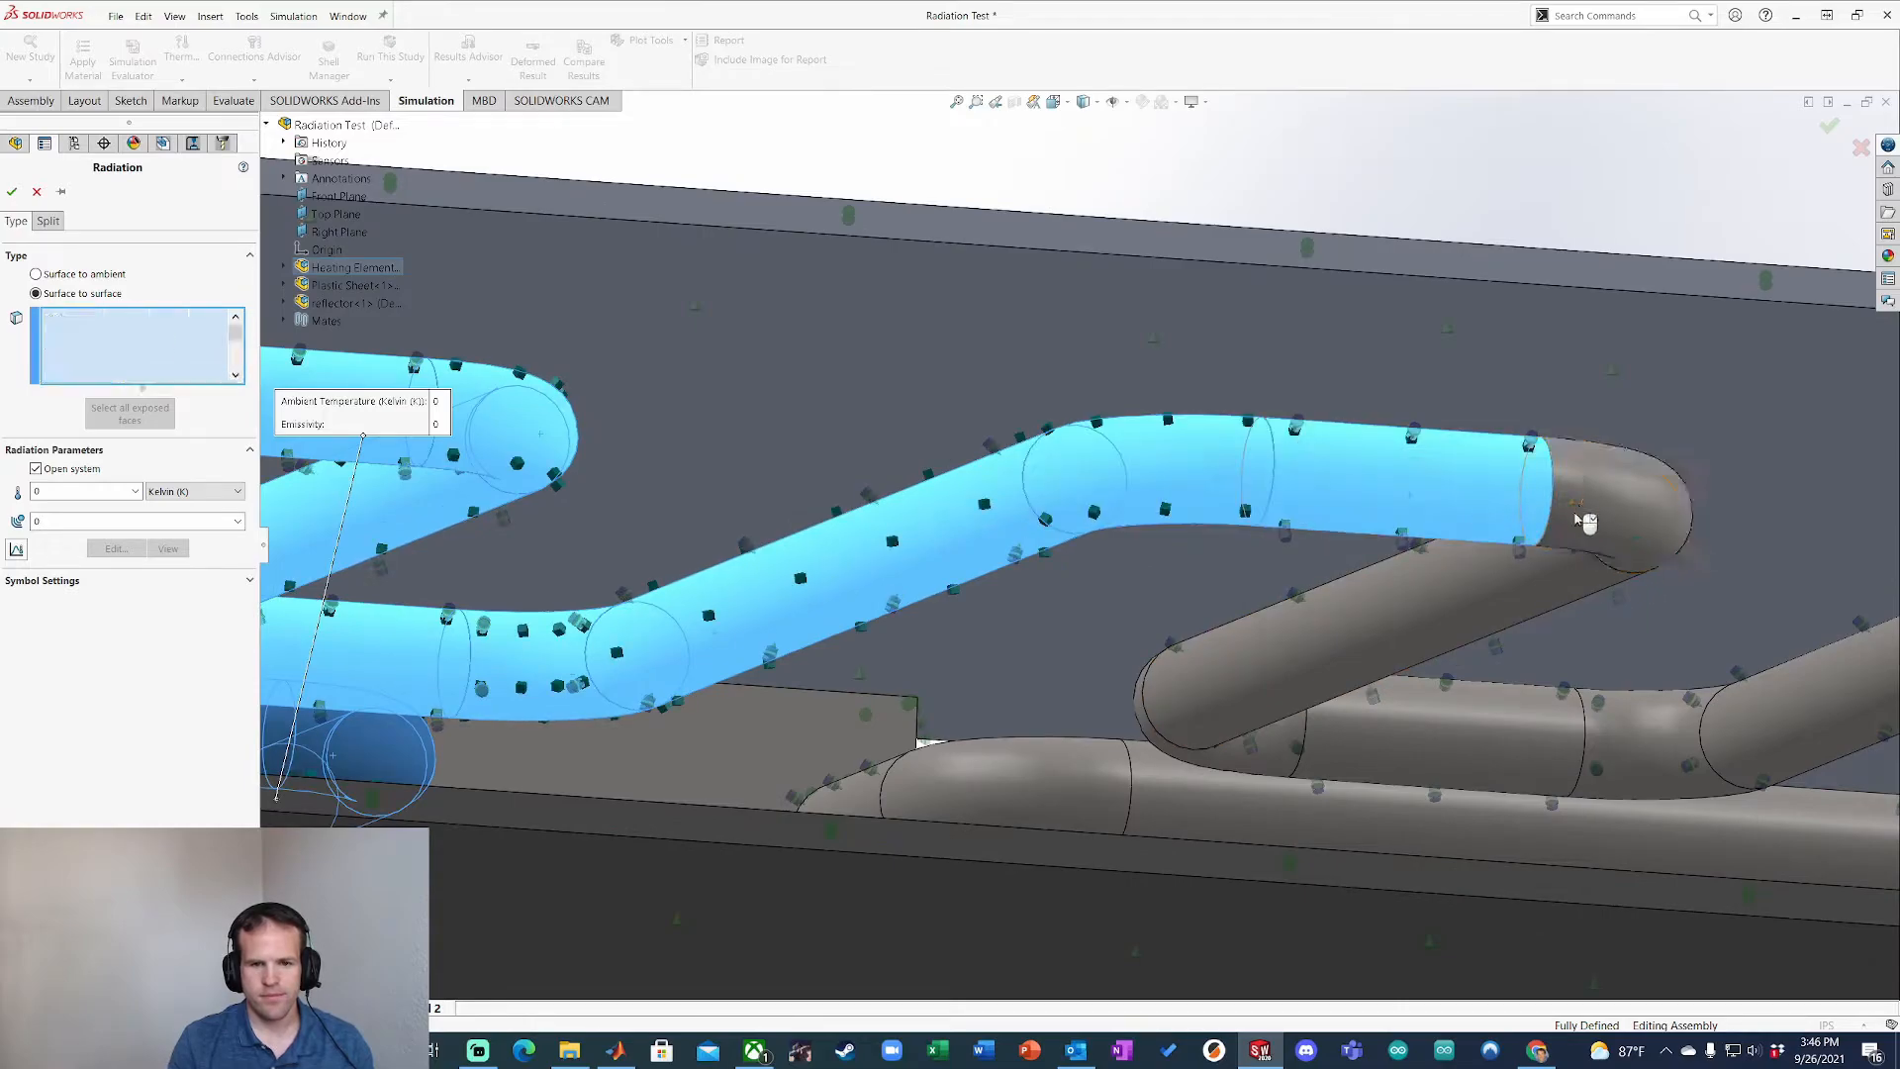
Step: Extend the radiation selection along the tube's third loop, up to the straight segment before the outermost far bend
{"action": "left_click", "coordinate": [1350, 658]}
{"action": "left_click", "coordinate": [1283, 739]}
{"action": "left_click", "coordinate": [1390, 757]}
{"action": "scroll", "coordinate": [1526, 763], "scroll_direction": "up", "scroll_amount": 2}
{"action": "scroll", "coordinate": [1583, 763], "scroll_direction": "down", "scroll_amount": 2}
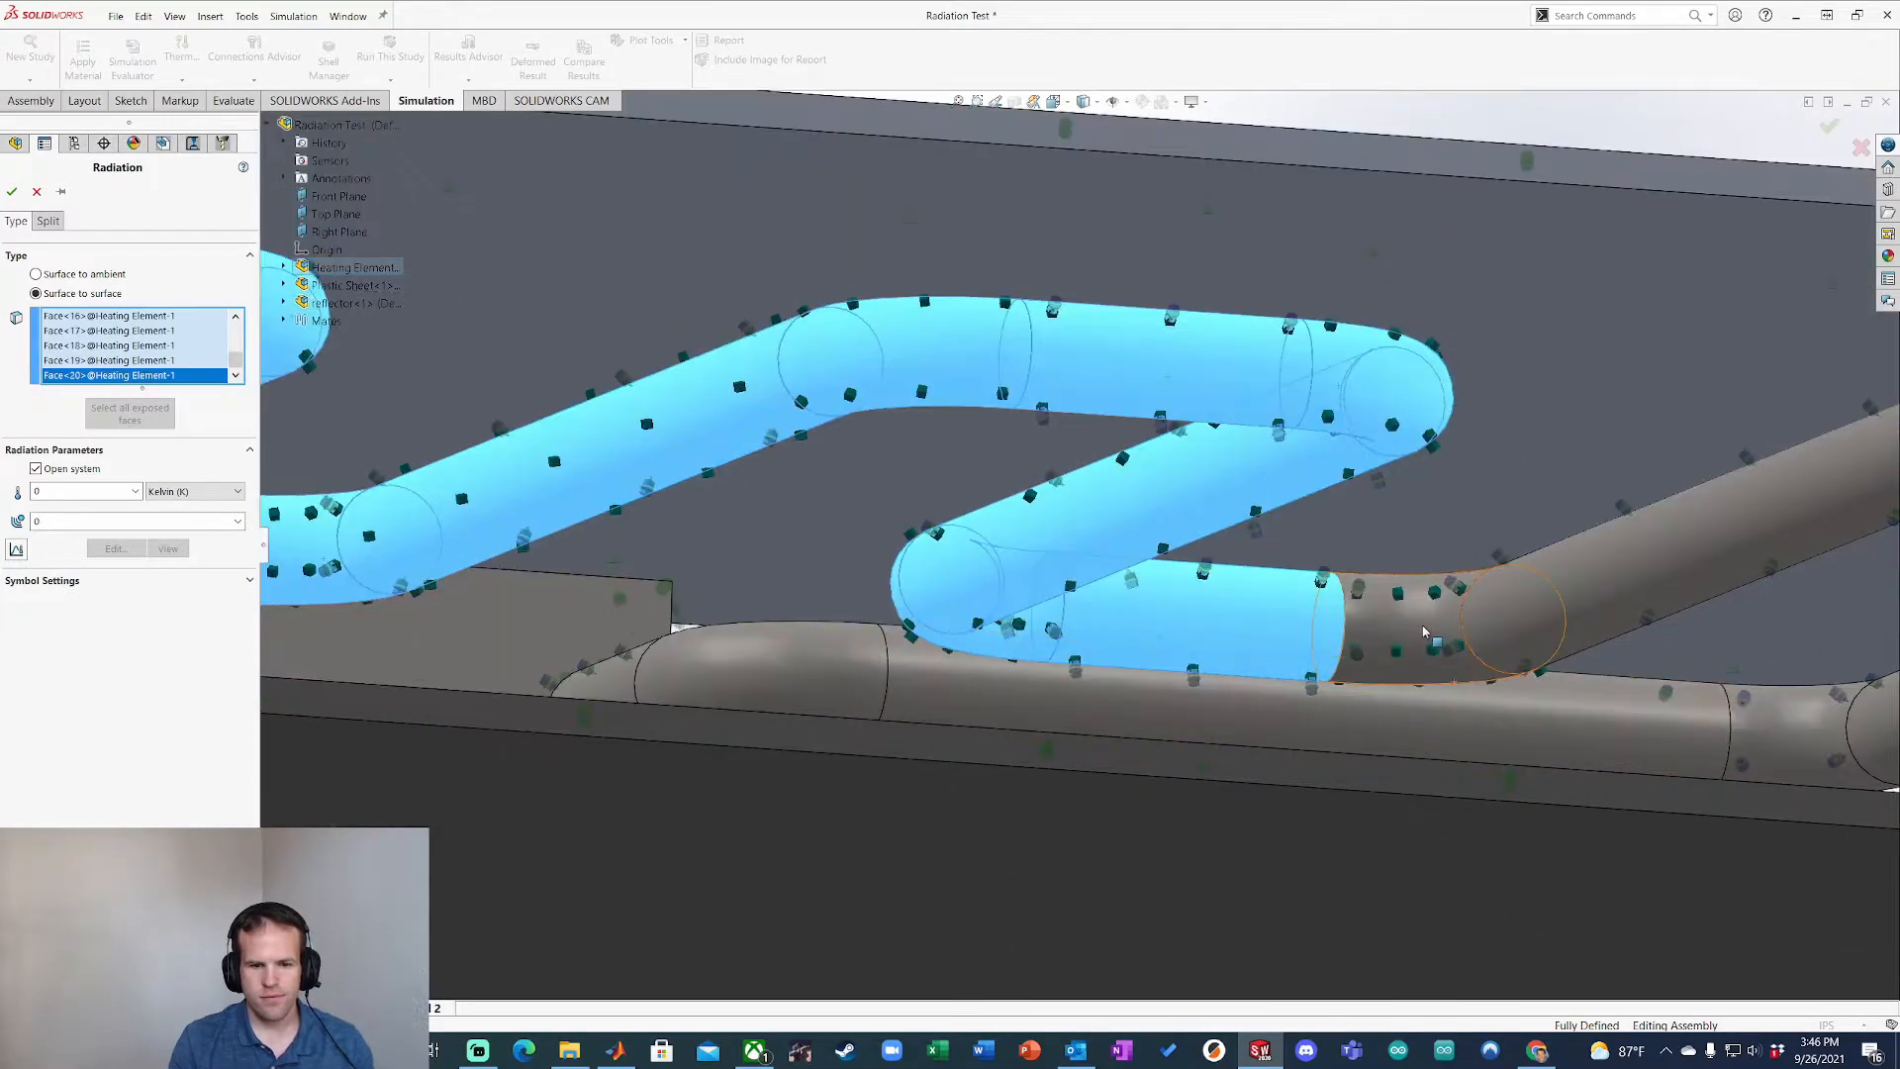
{"action": "left_click", "coordinate": [1427, 638]}
{"action": "left_click", "coordinate": [1595, 591]}
{"action": "scroll", "coordinate": [1617, 564], "scroll_direction": "up", "scroll_amount": 1}
{"action": "scroll", "coordinate": [1620, 564], "scroll_direction": "up", "scroll_amount": 3}
{"action": "scroll", "coordinate": [1627, 554], "scroll_direction": "down", "scroll_amount": 2}
{"action": "scroll", "coordinate": [1638, 490], "scroll_direction": "up", "scroll_amount": 1}
{"action": "left_click", "coordinate": [1429, 508]}
{"action": "left_click", "coordinate": [1583, 503]}
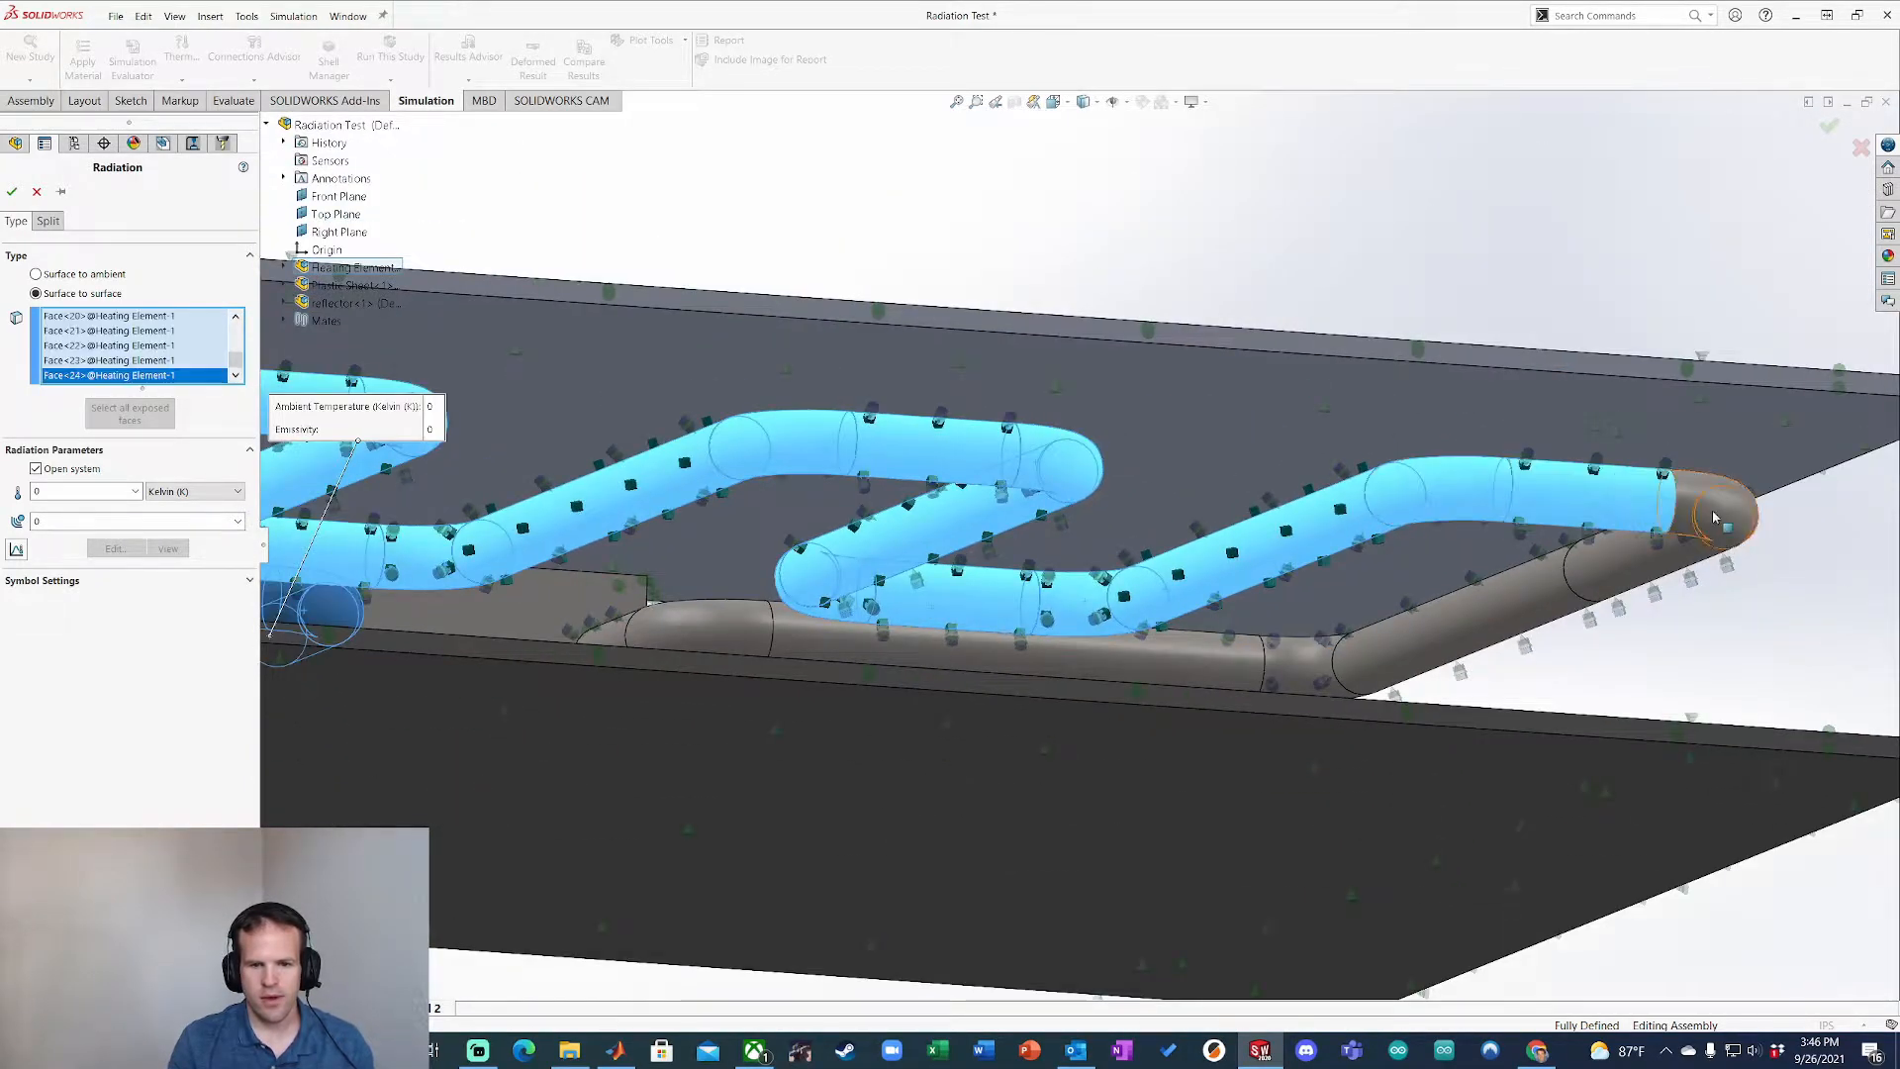
Step: Complete the radiation selection with the outermost bend and the tube faces of the return run back to the terminal block
{"action": "left_click", "coordinate": [1714, 518]}
{"action": "left_click", "coordinate": [1642, 565]}
{"action": "left_click", "coordinate": [1540, 608]}
{"action": "middle_click_drag", "start_coordinate": [1518, 608], "coordinate": [1435, 682]}
{"action": "left_click", "coordinate": [1324, 644]}
{"action": "middle_click_drag", "start_coordinate": [1316, 643], "coordinate": [1276, 569]}
{"action": "left_click", "coordinate": [1160, 631]}
{"action": "left_click", "coordinate": [696, 597]}
{"action": "left_click", "coordinate": [636, 617]}
{"action": "scroll", "coordinate": [630, 598], "scroll_direction": "up", "scroll_amount": 1}
{"action": "middle_click_drag", "start_coordinate": [629, 578], "coordinate": [1093, 683], "text": "ctrl"}
{"action": "scroll", "coordinate": [940, 638], "scroll_direction": "up", "scroll_amount": 2}
{"action": "middle_click_drag", "start_coordinate": [905, 618], "coordinate": [822, 612], "text": "ctrl"}
{"action": "middle_click_drag", "start_coordinate": [891, 603], "coordinate": [894, 624]}
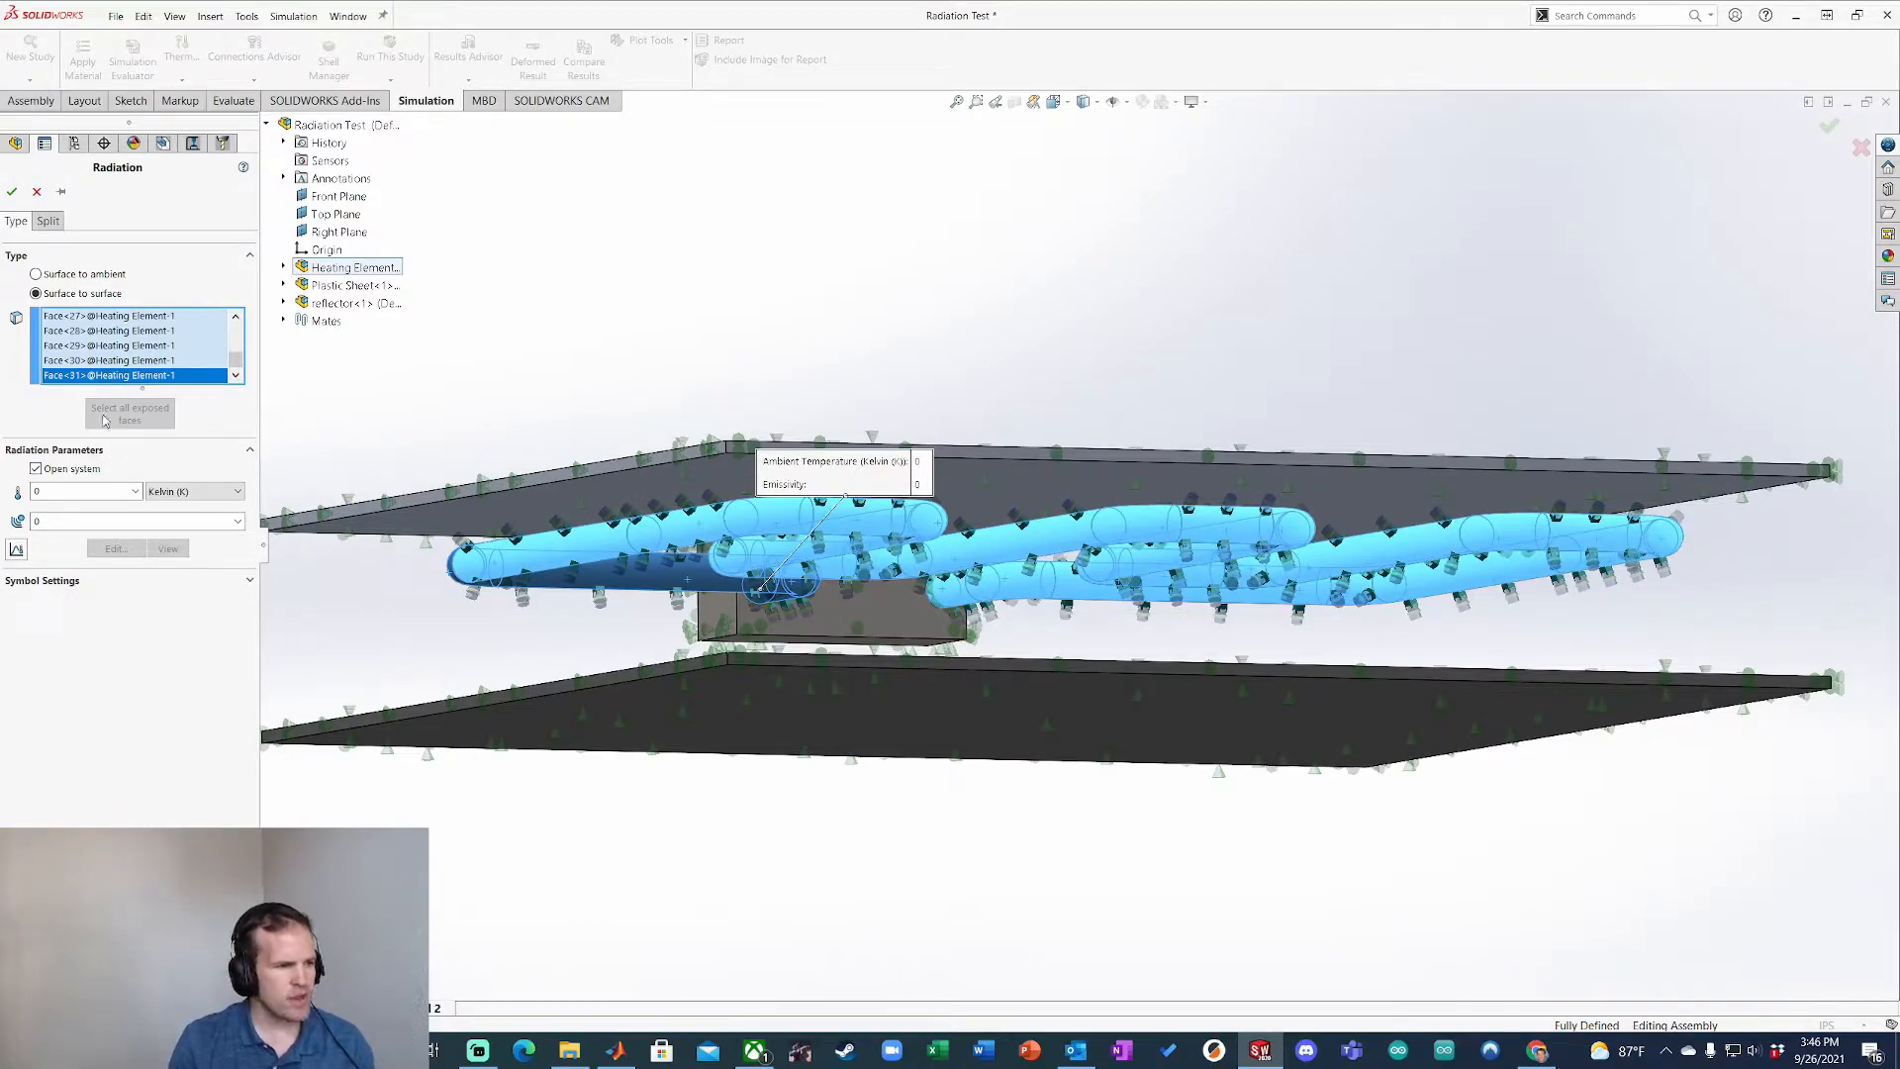
Step: Define the surface-to-surface radiation as an open system with an ambient temperature of 20 °C
{"action": "left_click", "coordinate": [37, 469]}
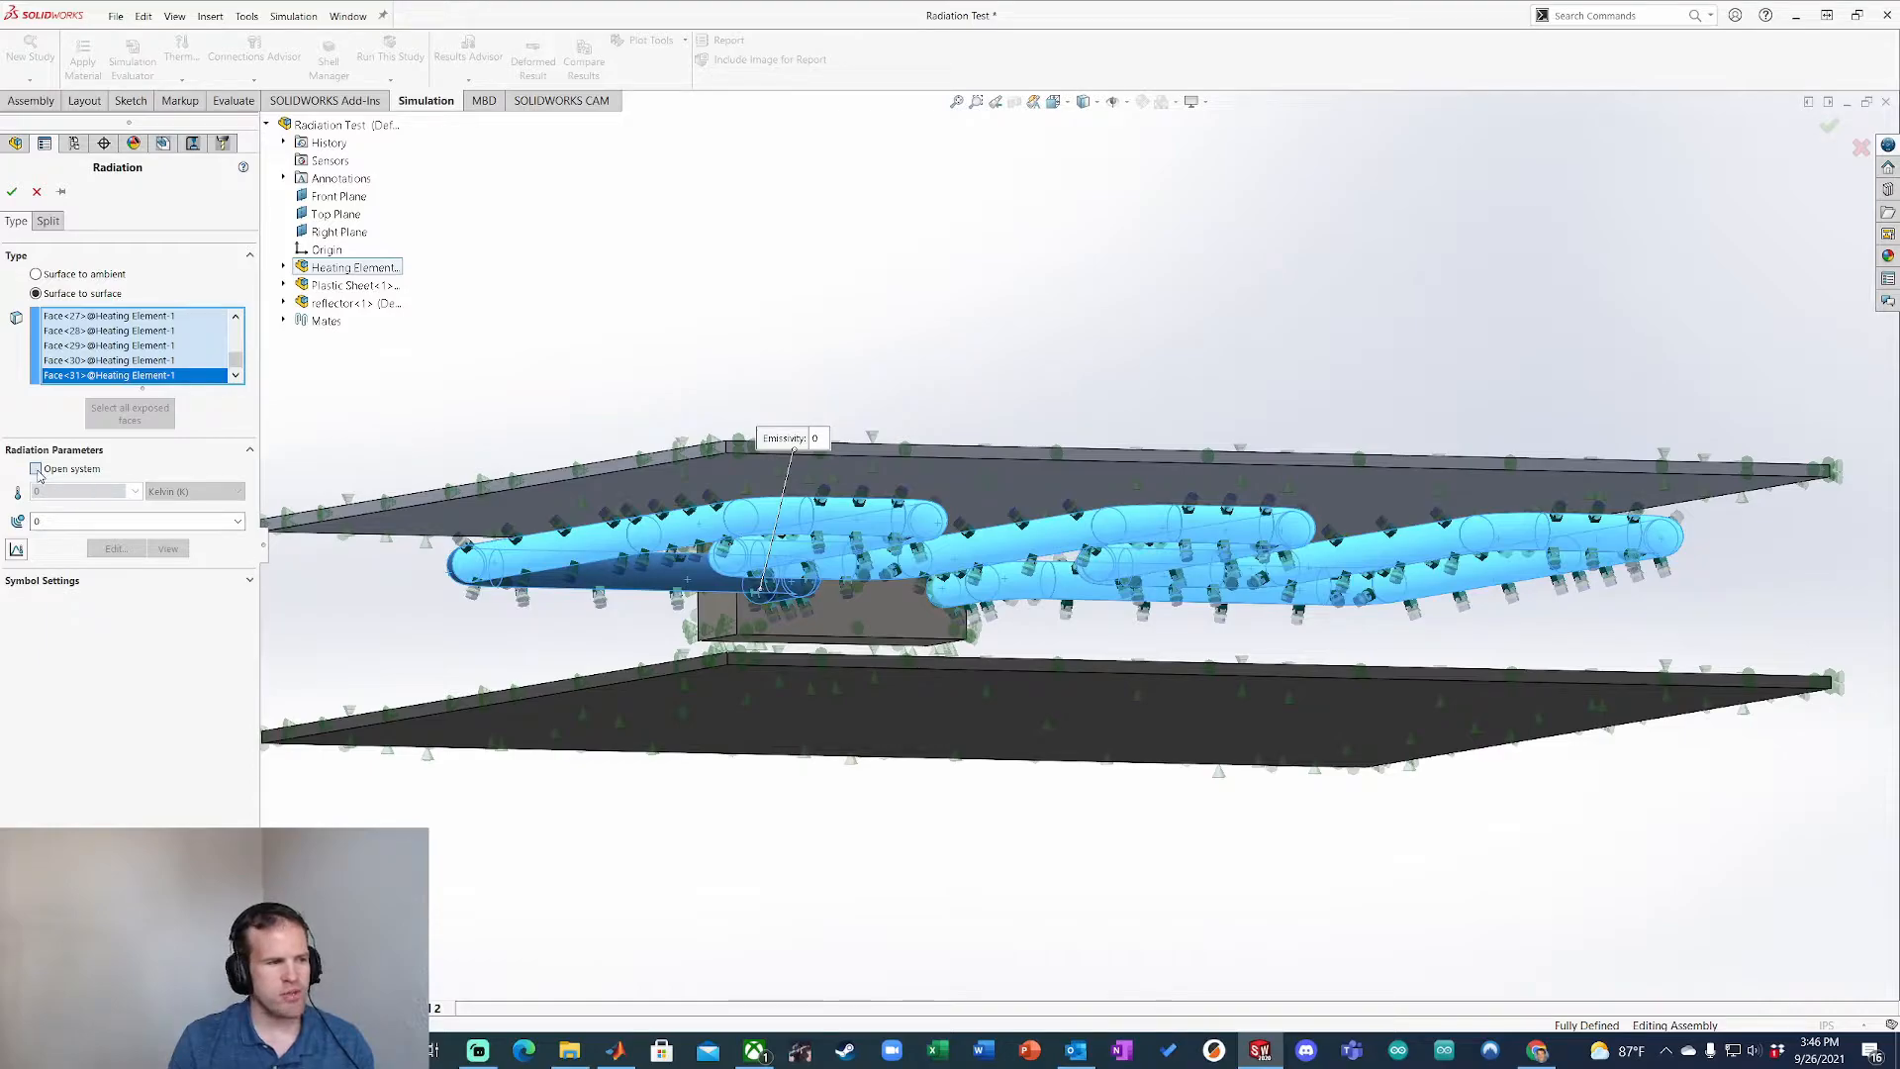
{"action": "left_click", "coordinate": [36, 469]}
{"action": "left_click", "coordinate": [204, 492]}
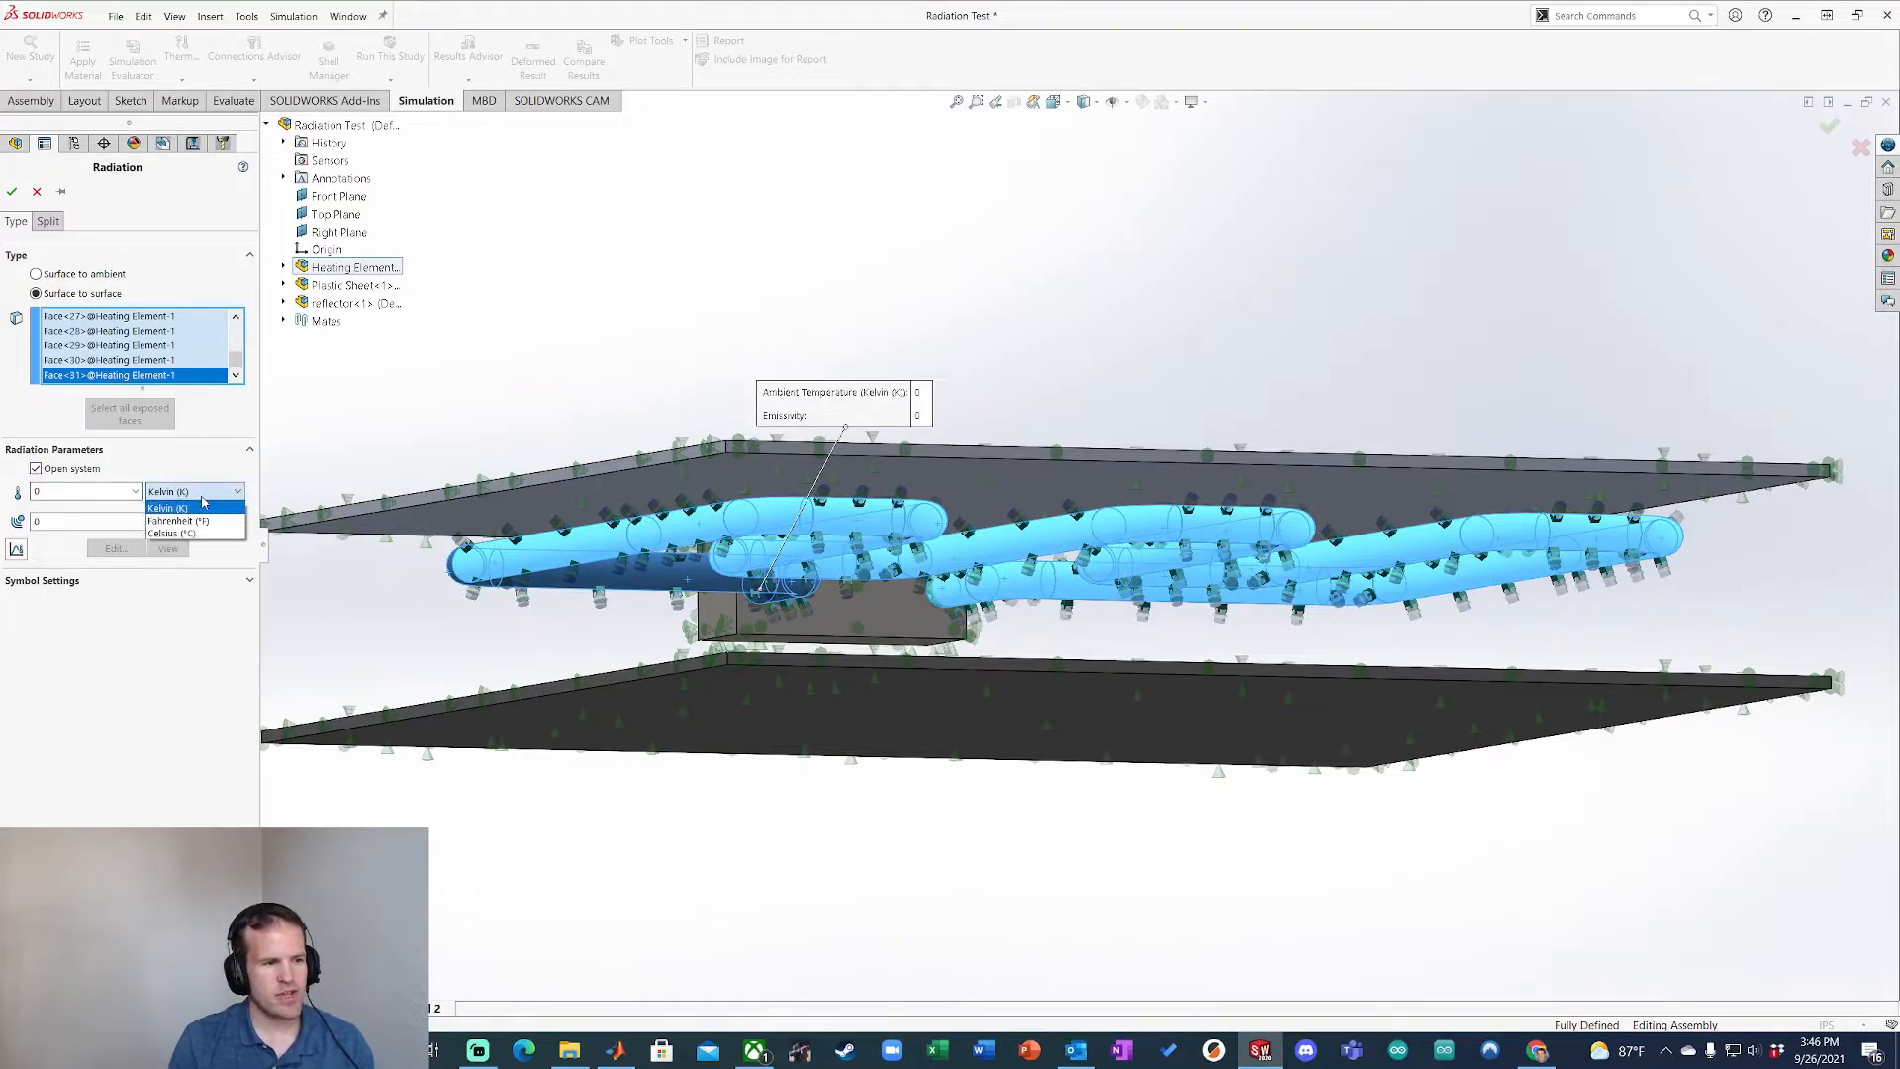
{"action": "left_click", "coordinate": [197, 533]}
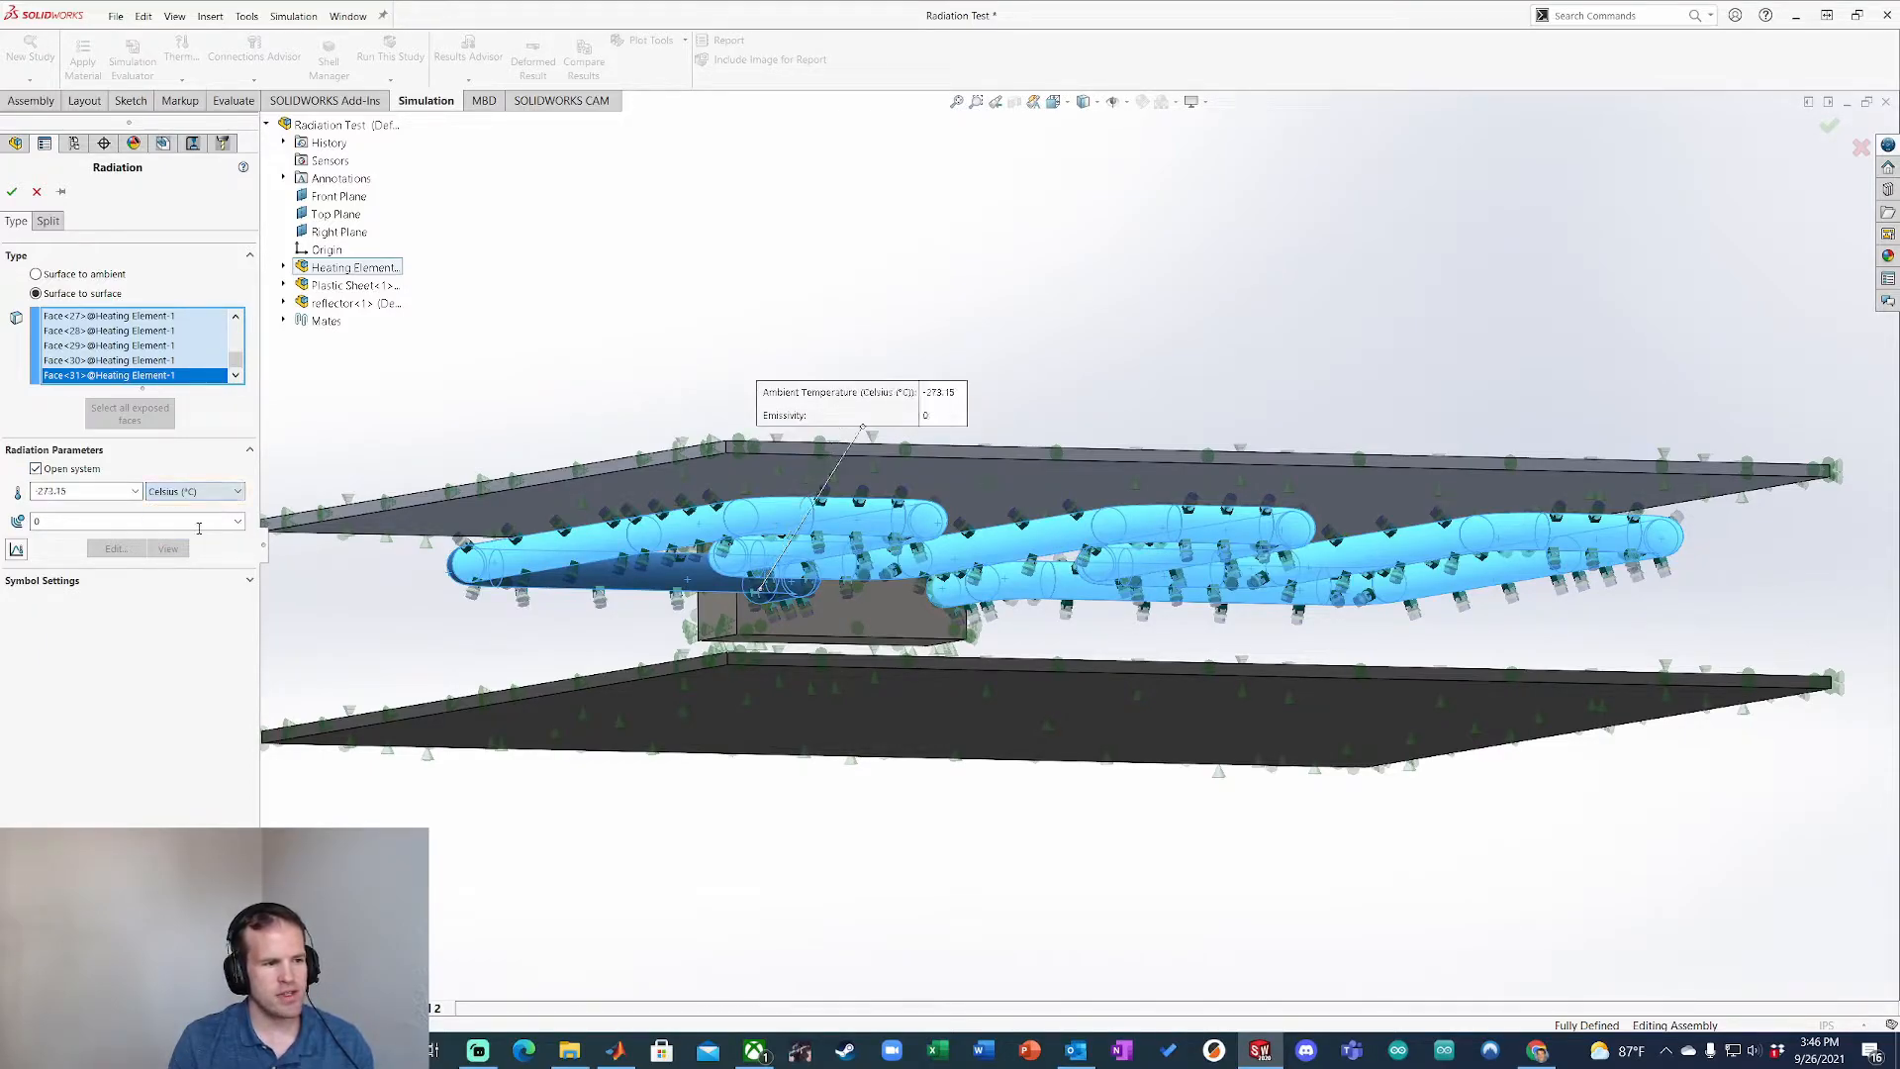
{"action": "double_click", "coordinate": [79, 491]}
{"action": "type", "text": "20"}
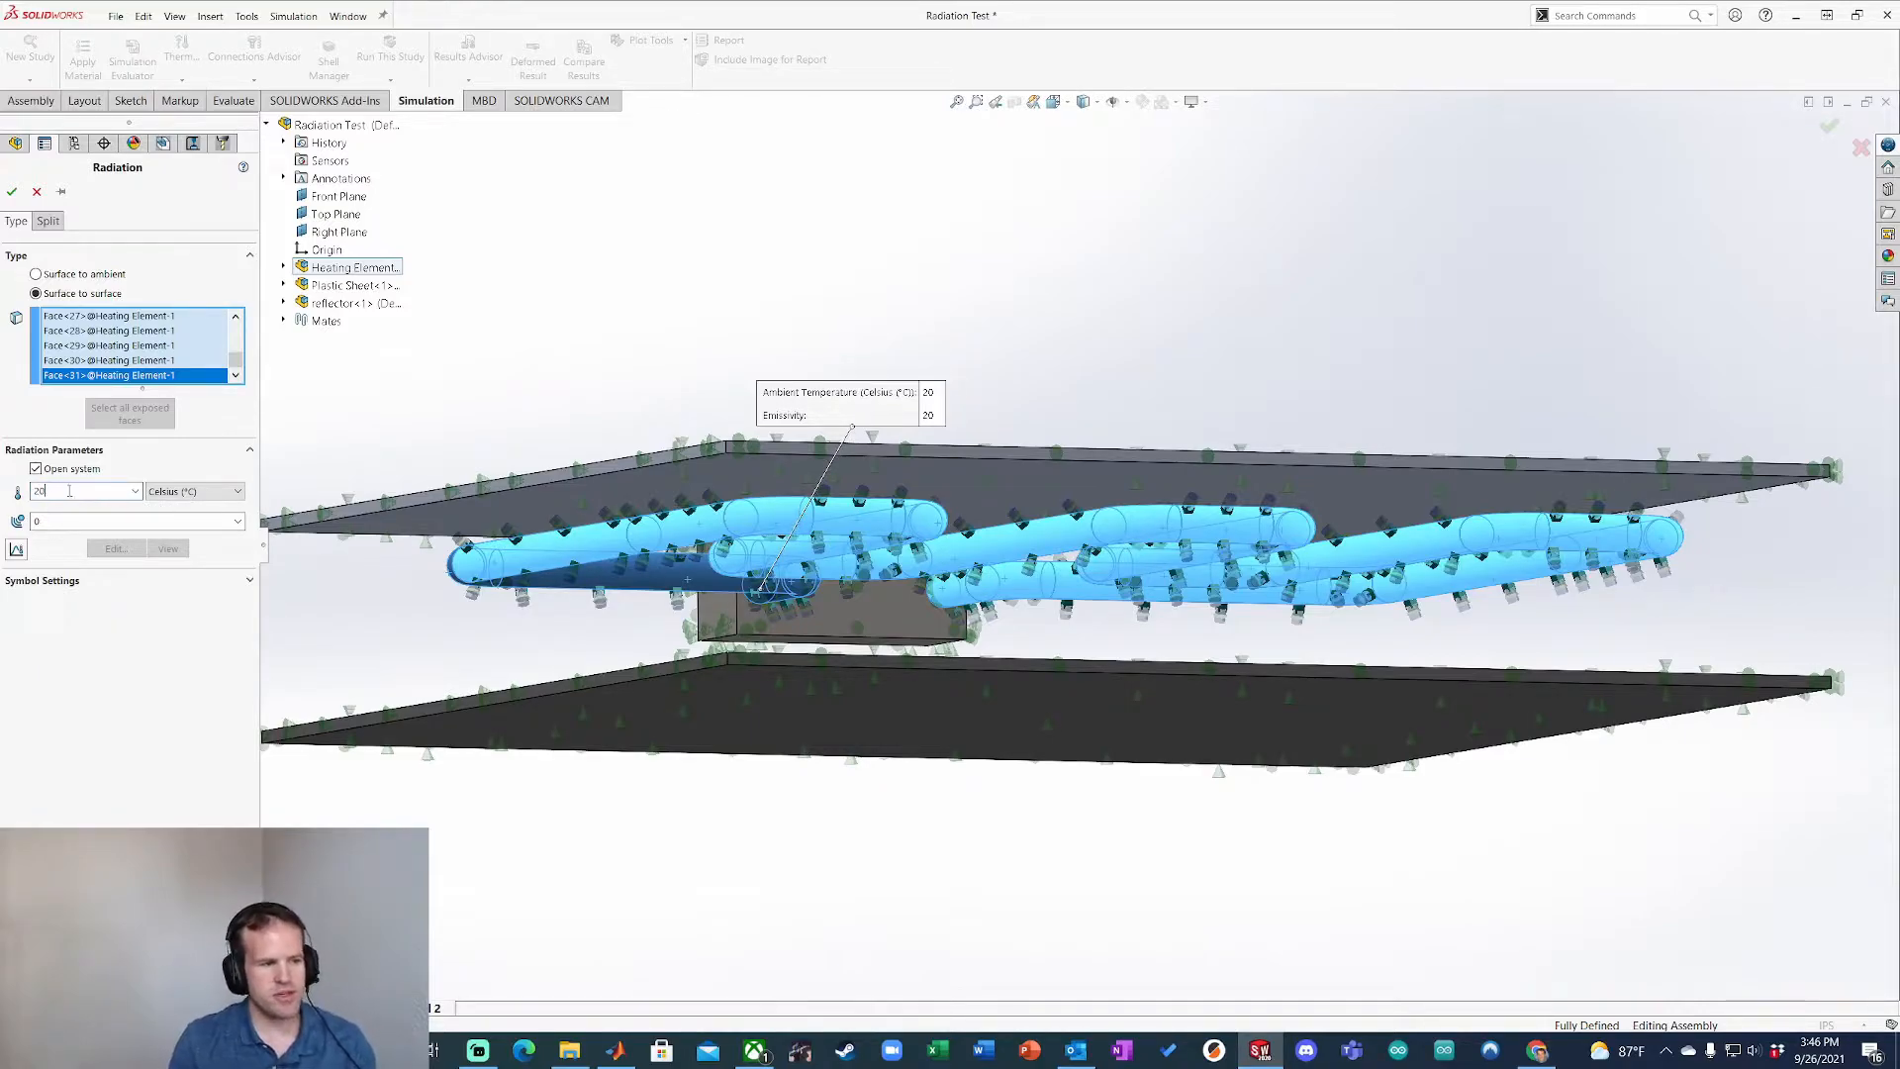
{"action": "left_click", "coordinate": [170, 673]}
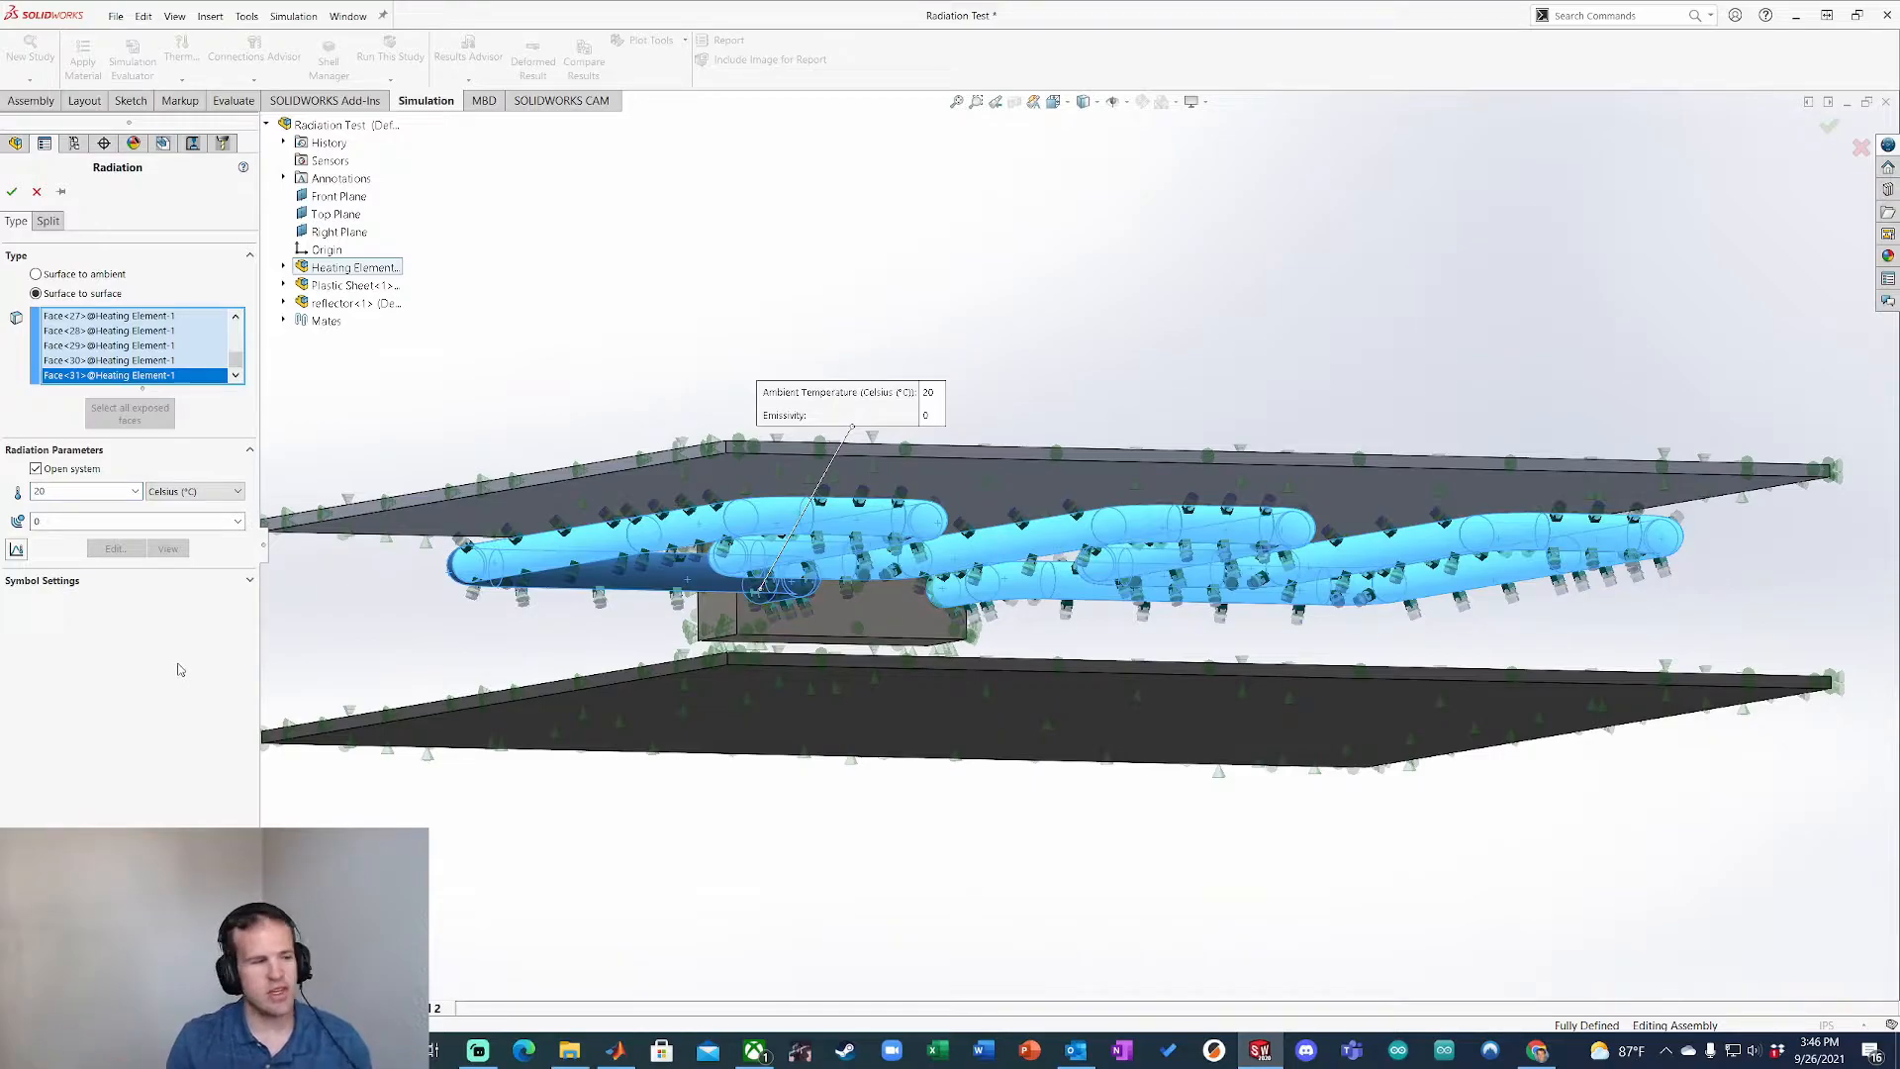
{"action": "left_click", "coordinate": [37, 469]}
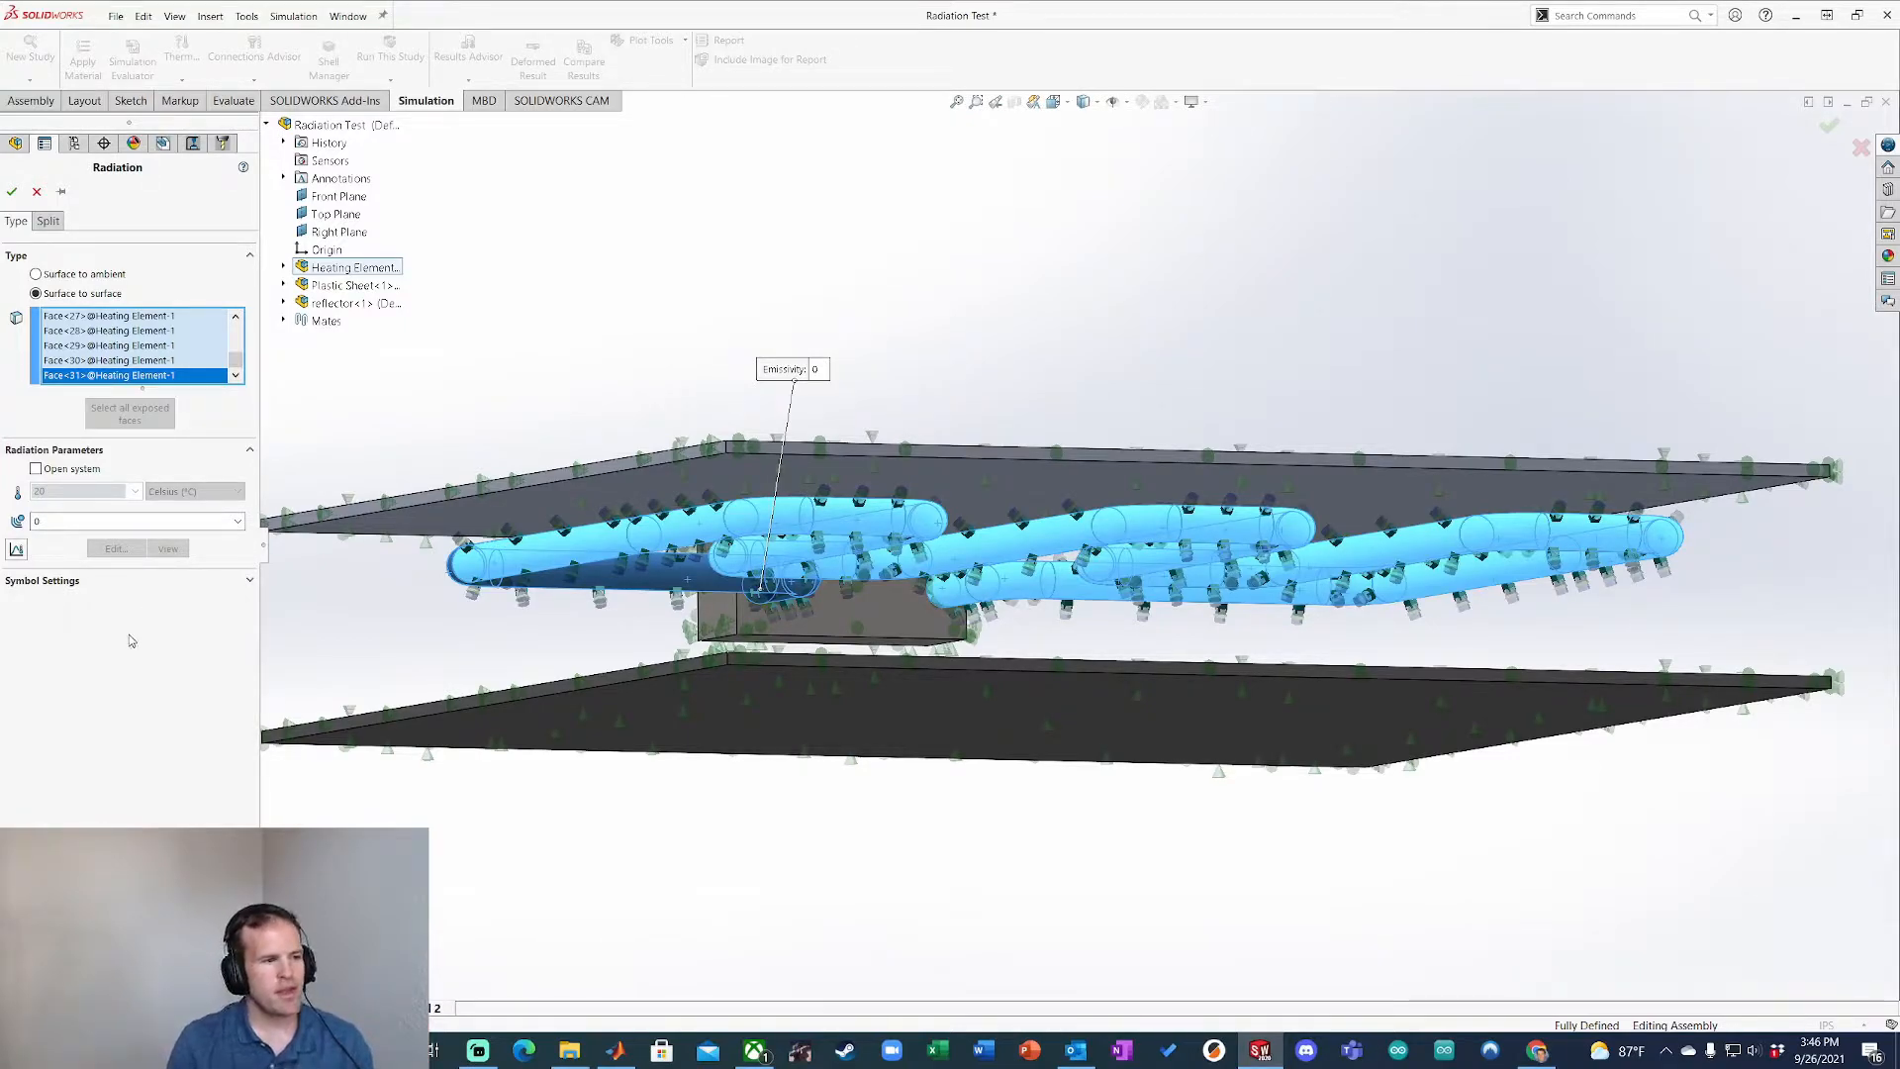
{"action": "left_click", "coordinate": [39, 470]}
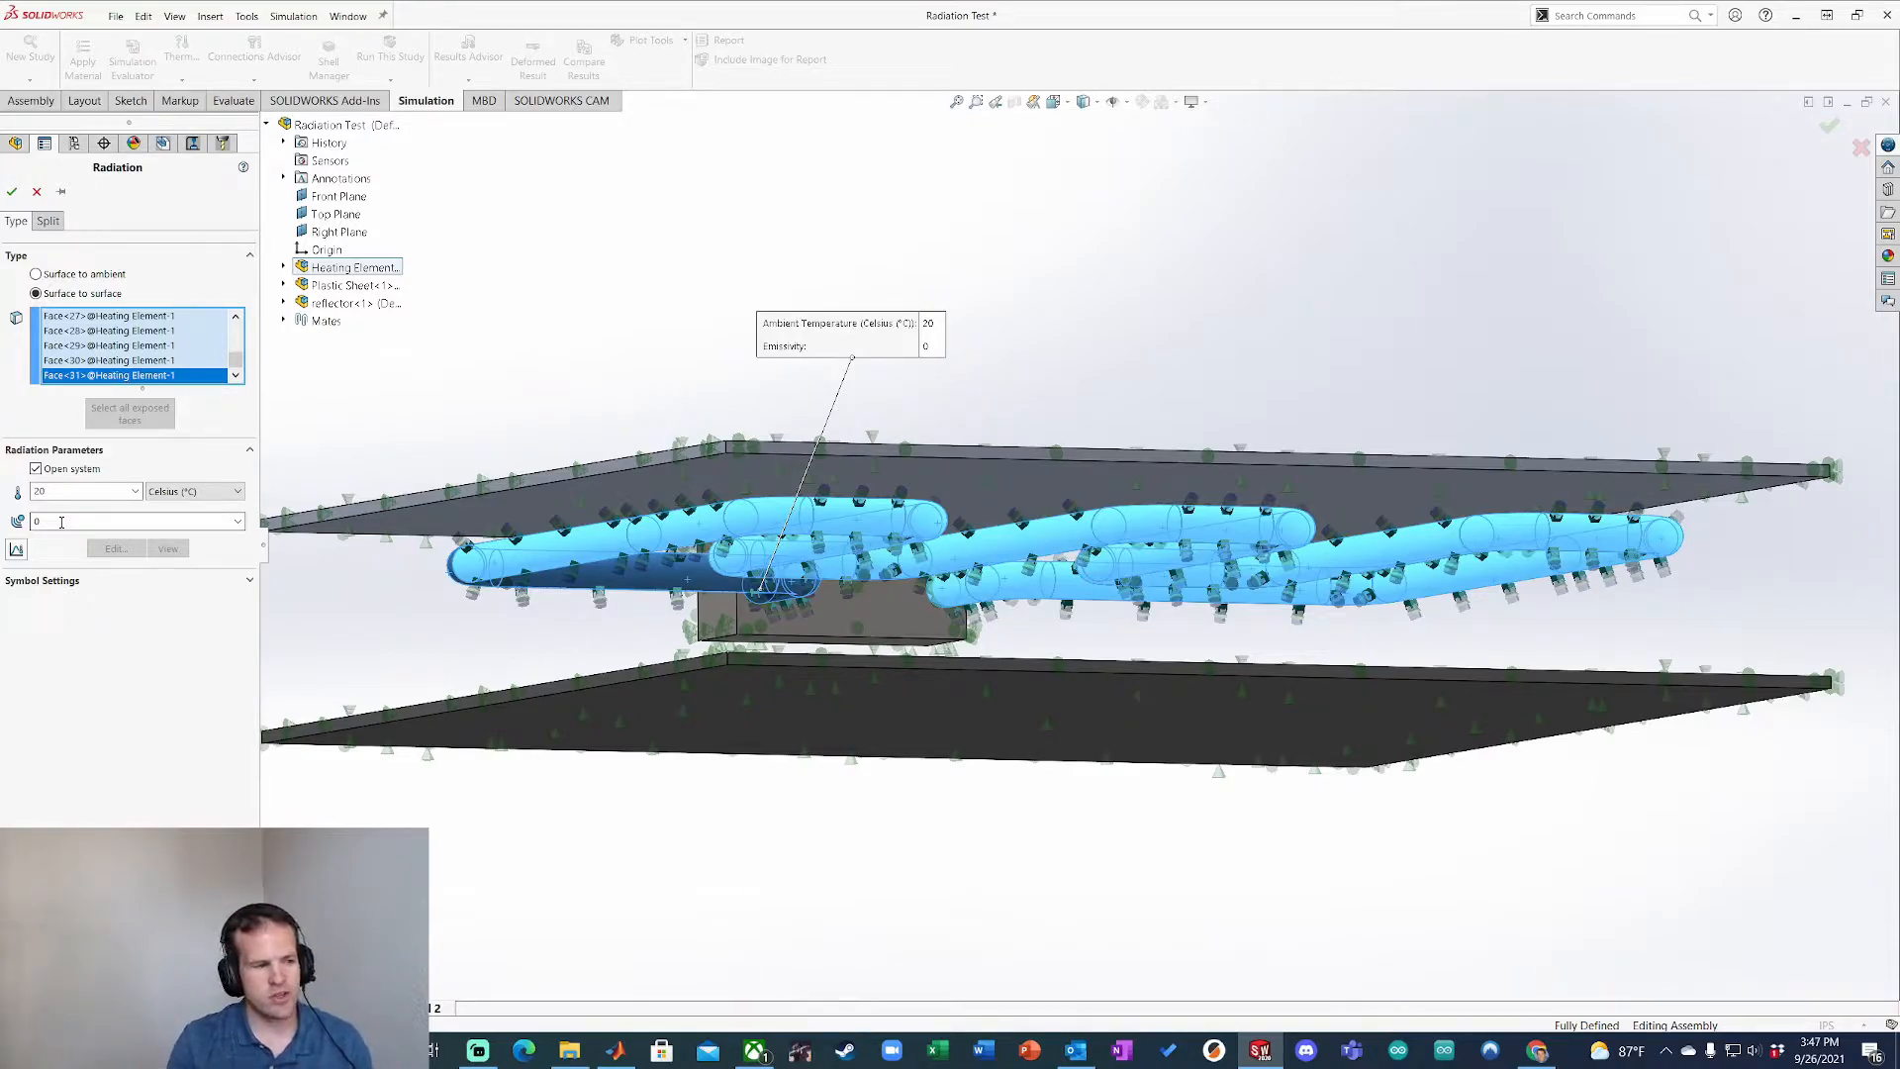
Step: Set the heating element radiation's emissivity to 0.9 and accept the load
{"action": "left_click", "coordinate": [86, 522]}
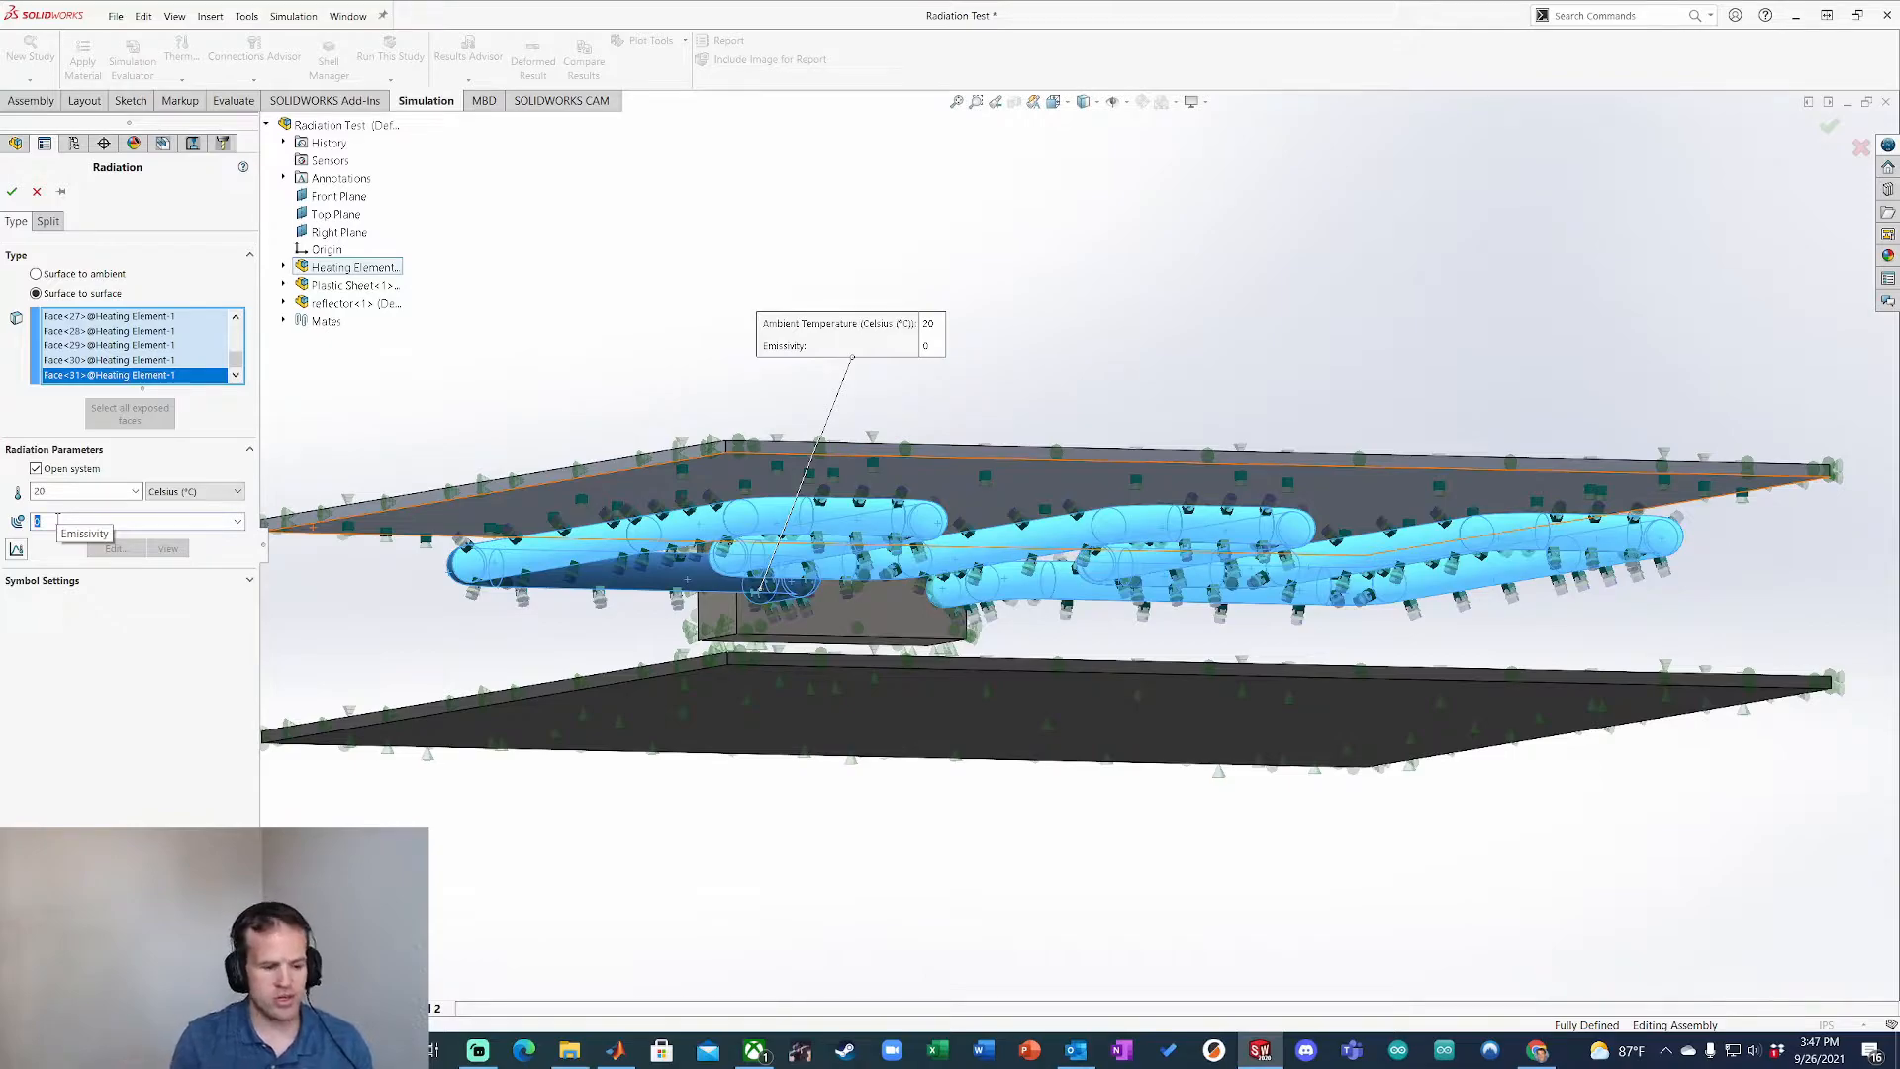
{"action": "type", "text": "0.9"}
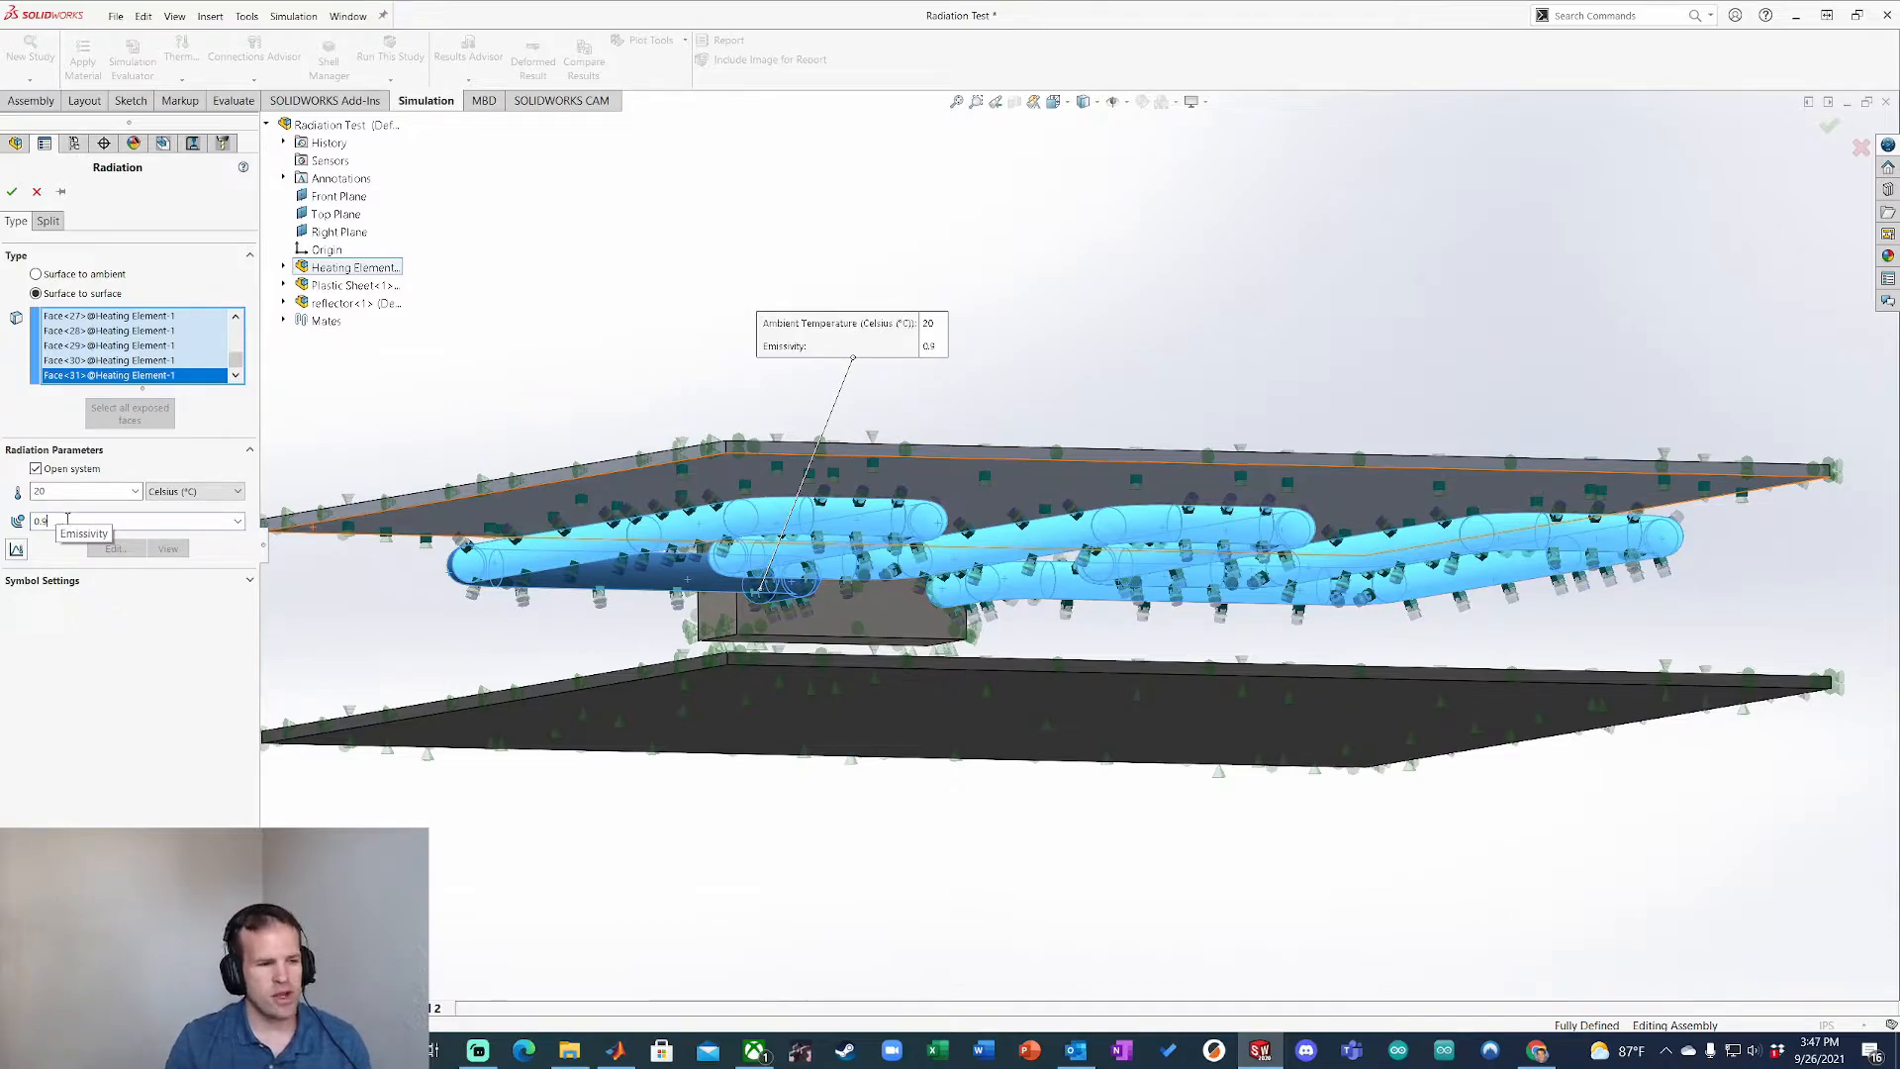
{"action": "left_click", "coordinate": [78, 518]}
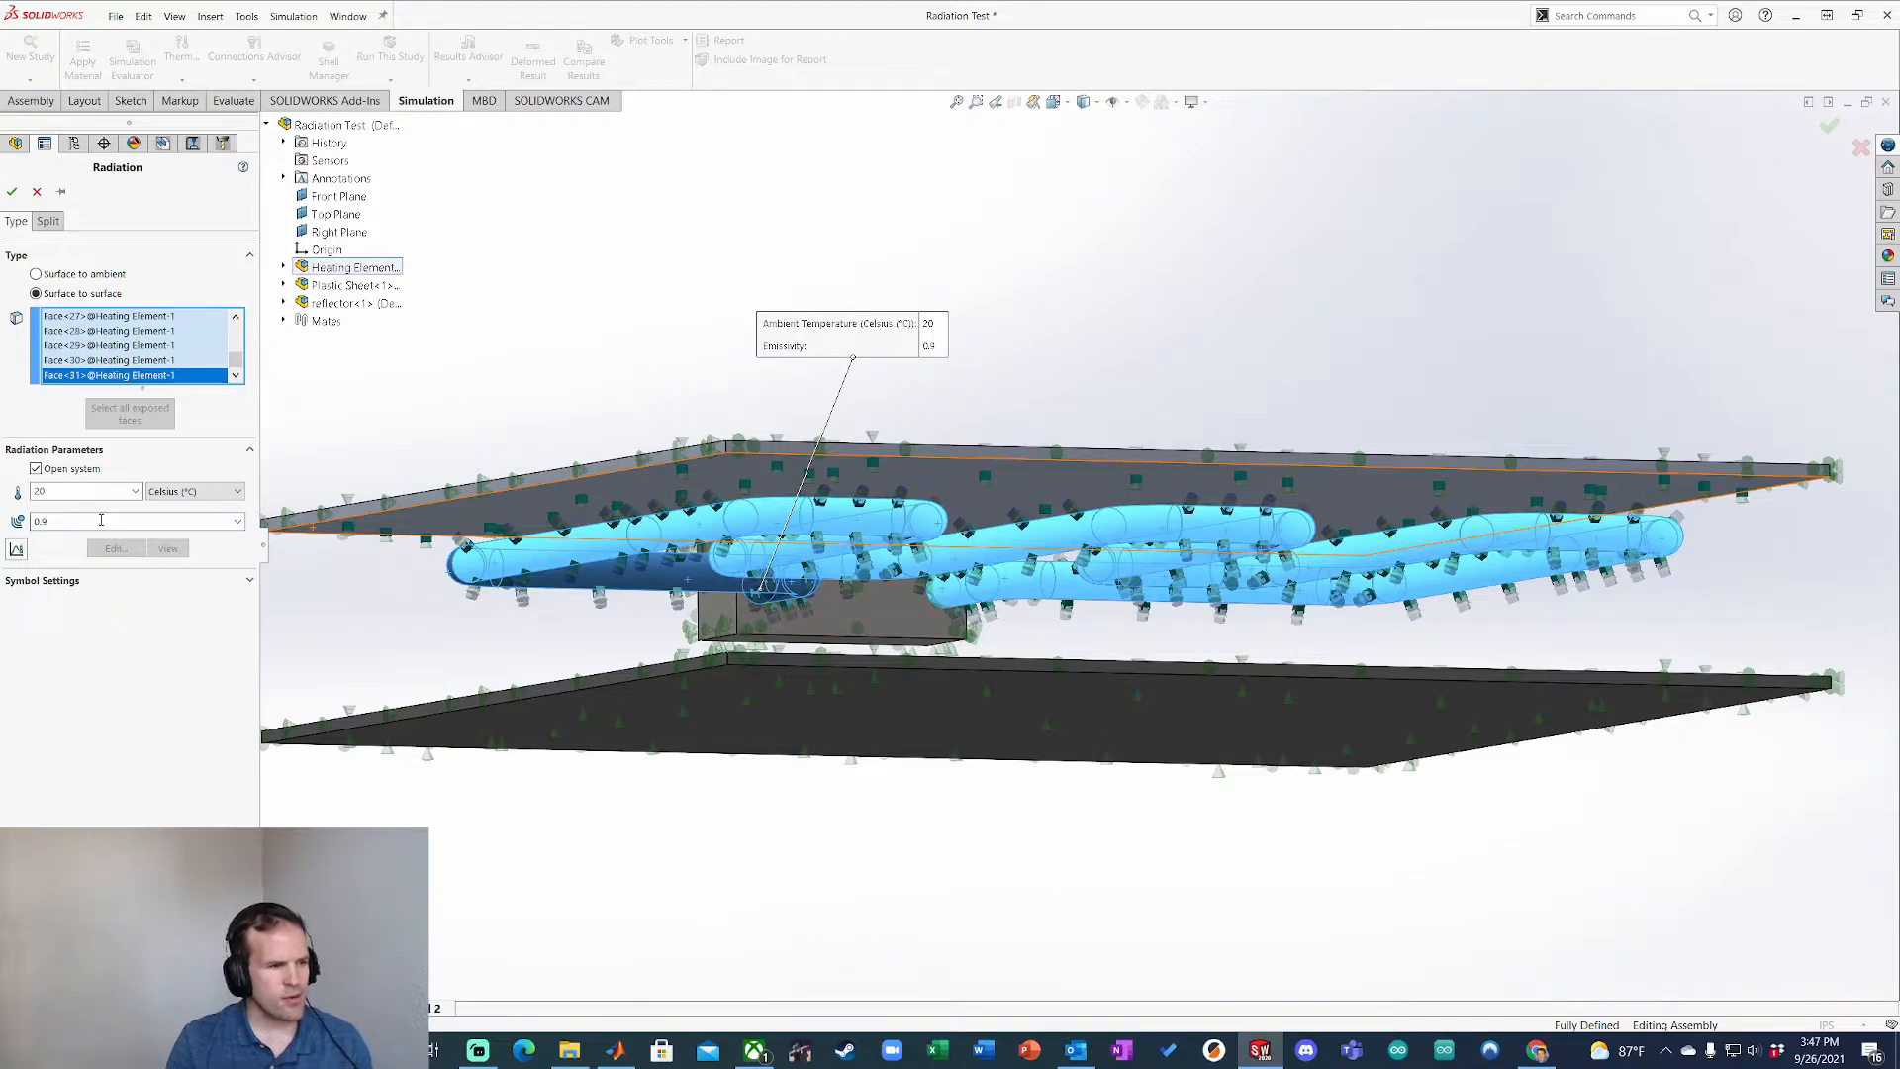
{"action": "left_click", "coordinate": [12, 191]}
Step: Start another surface-to-surface radiation load on the reflector's underside facing the heating element
{"action": "right_click", "coordinate": [78, 483]}
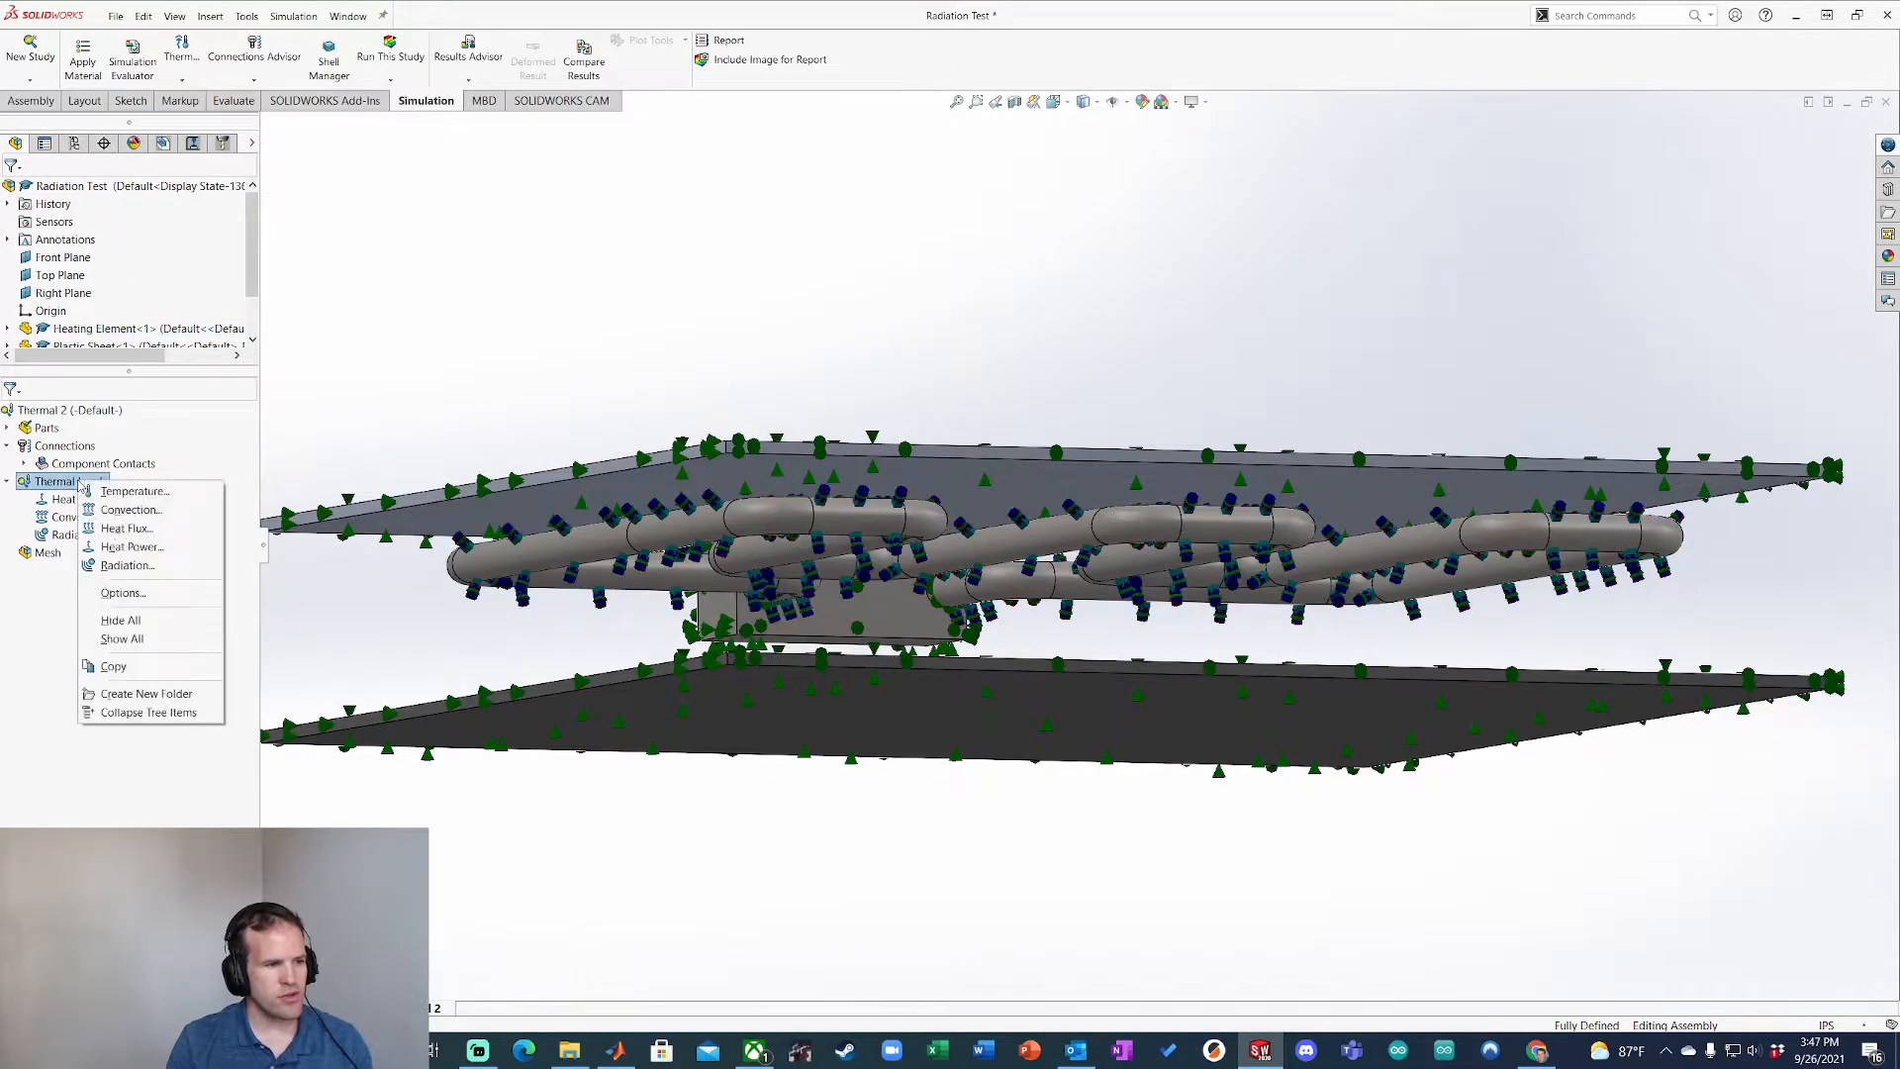
{"action": "left_click", "coordinate": [127, 565]}
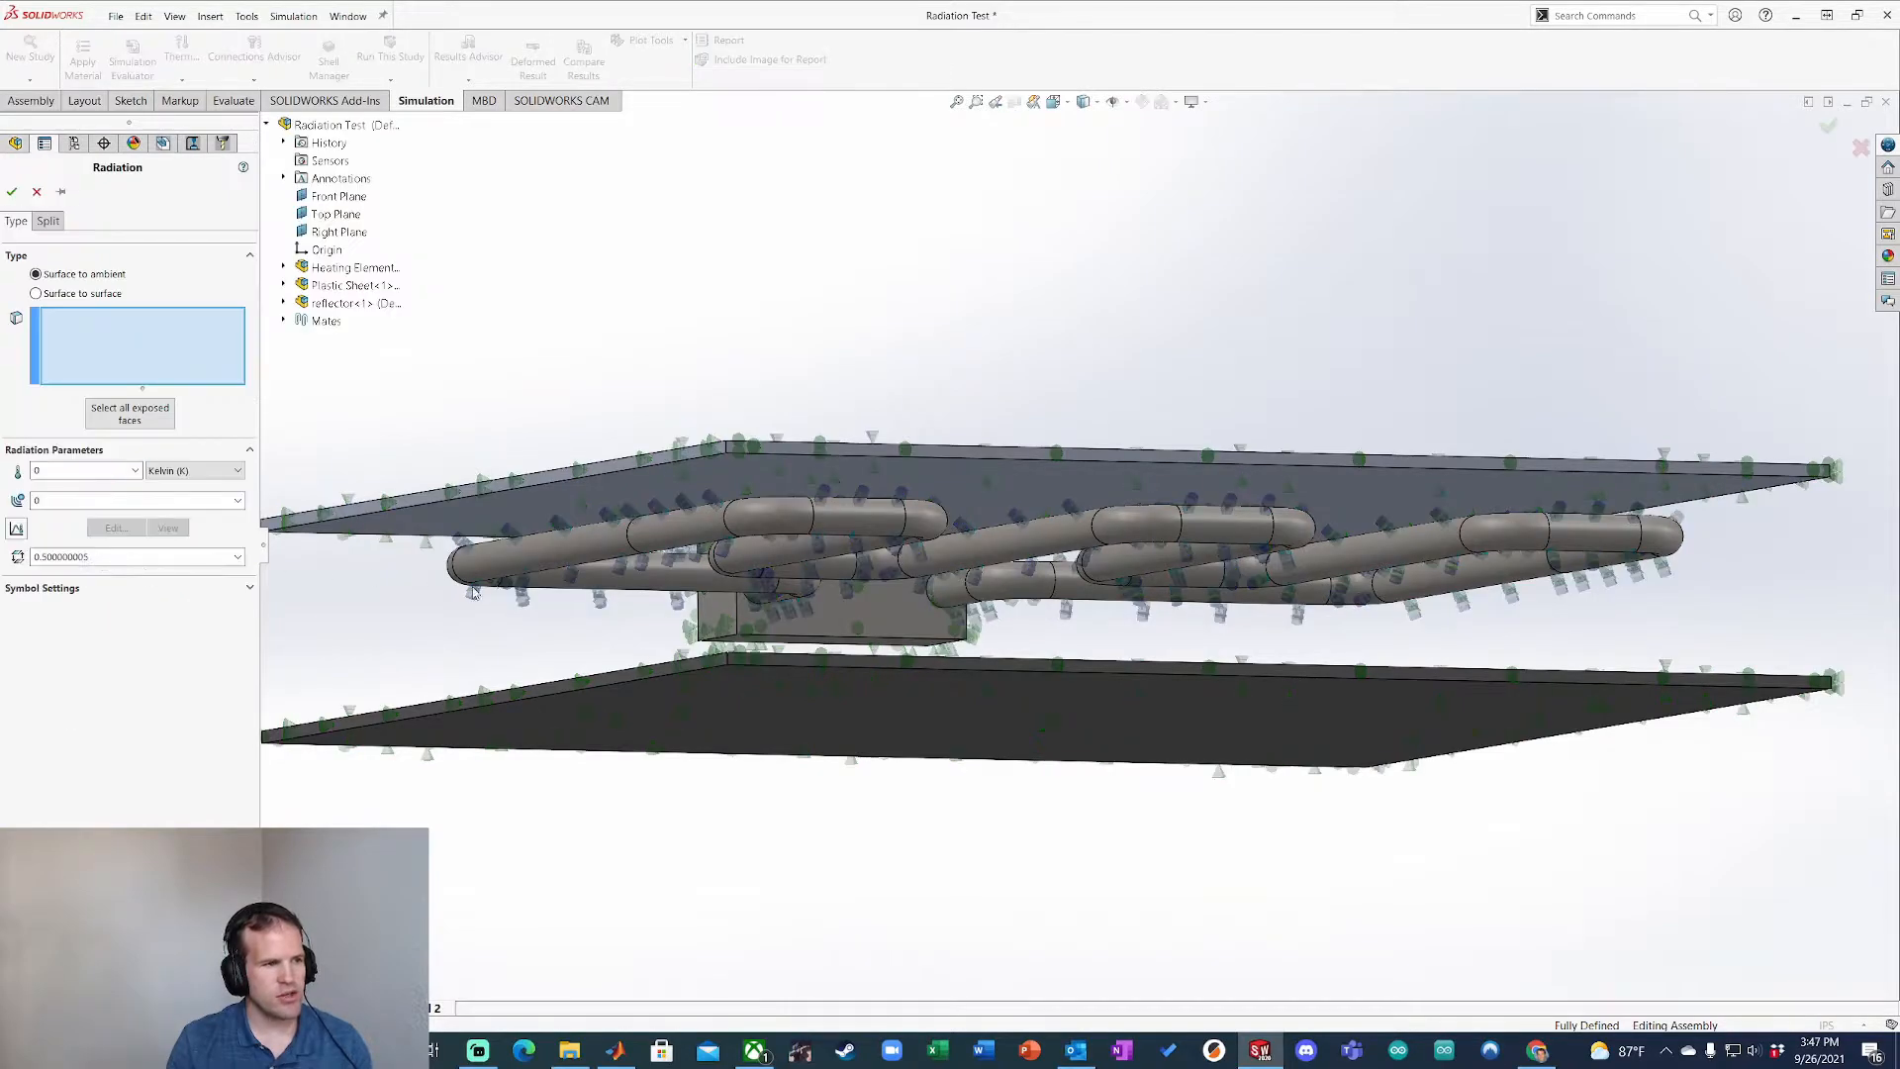
{"action": "left_click", "coordinate": [36, 293]}
{"action": "left_click", "coordinate": [635, 485]}
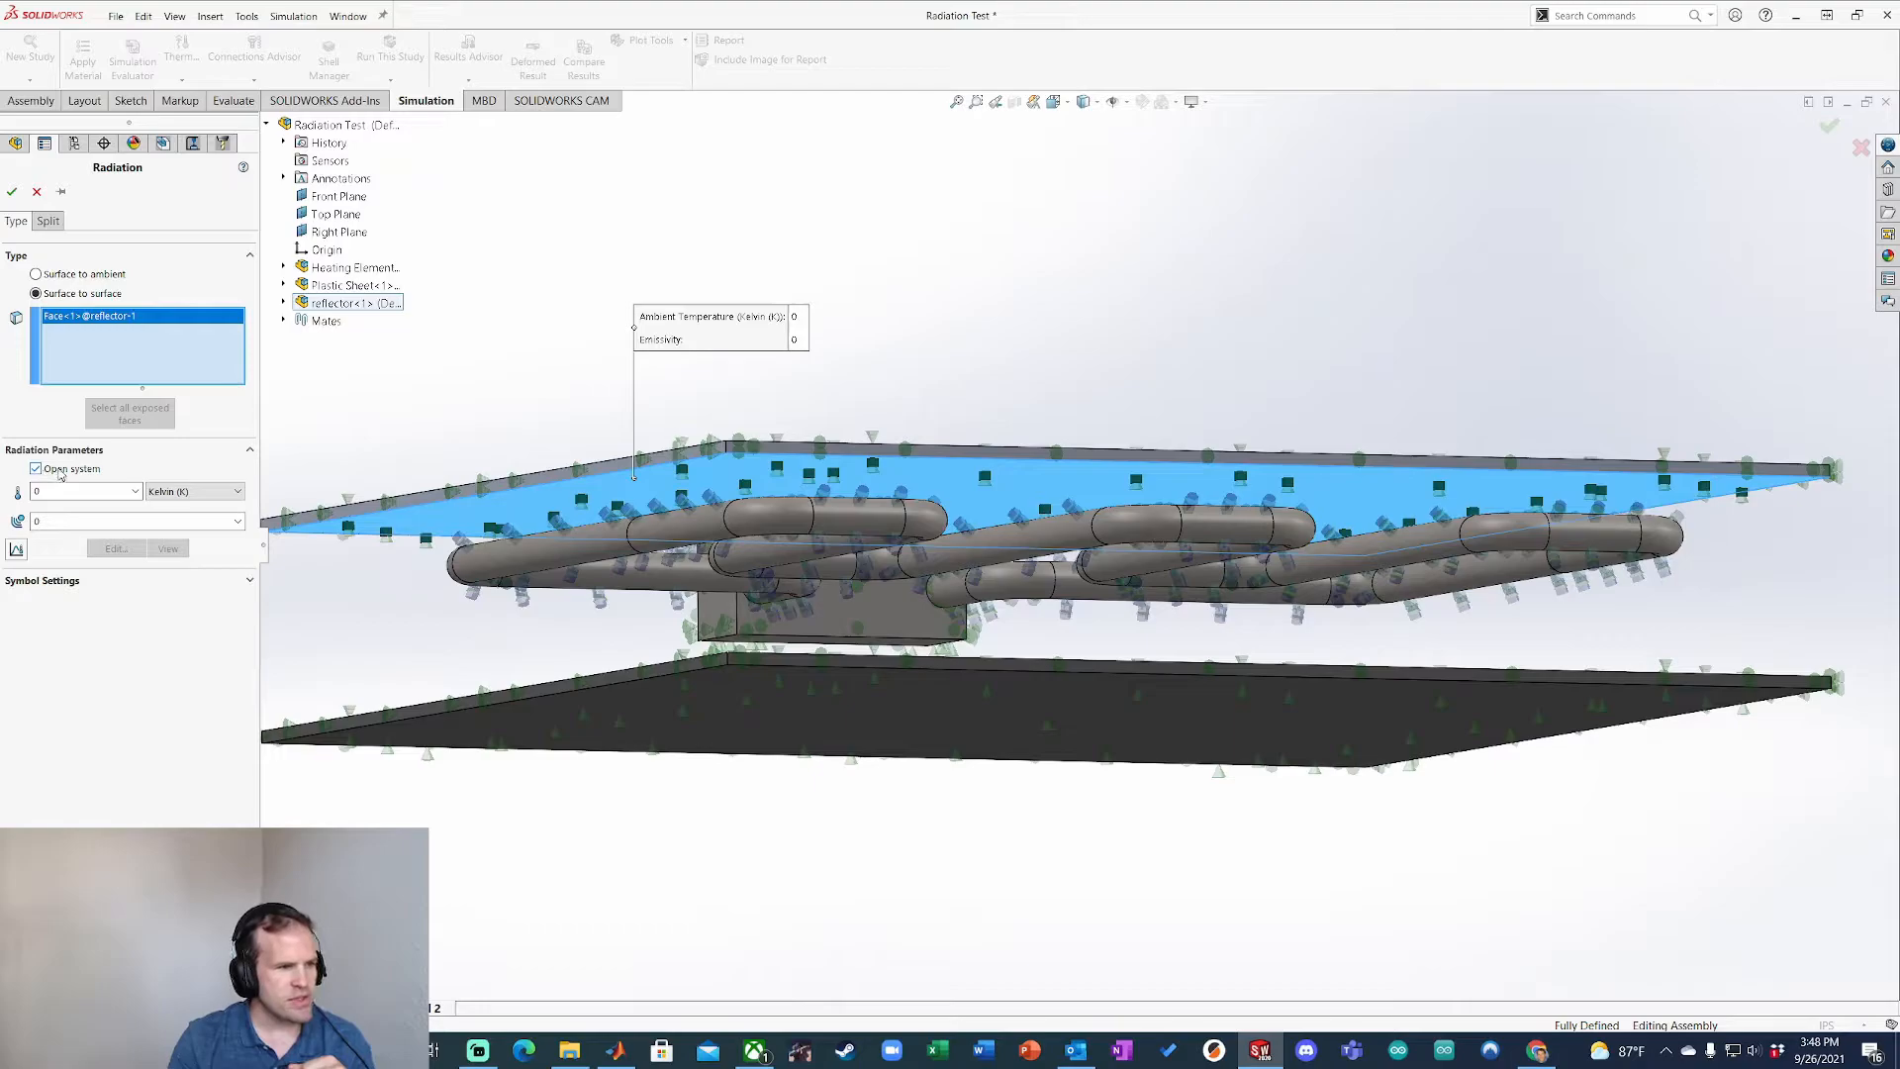
Step: Give the reflector radiation an ambient temperature of 20 °C and an emissivity of 0.1, and accept it
{"action": "left_click", "coordinate": [195, 490]}
{"action": "left_click", "coordinate": [174, 521]}
{"action": "double_click", "coordinate": [102, 489]}
{"action": "type", "text": "20"}
{"action": "left_click", "coordinate": [130, 521]}
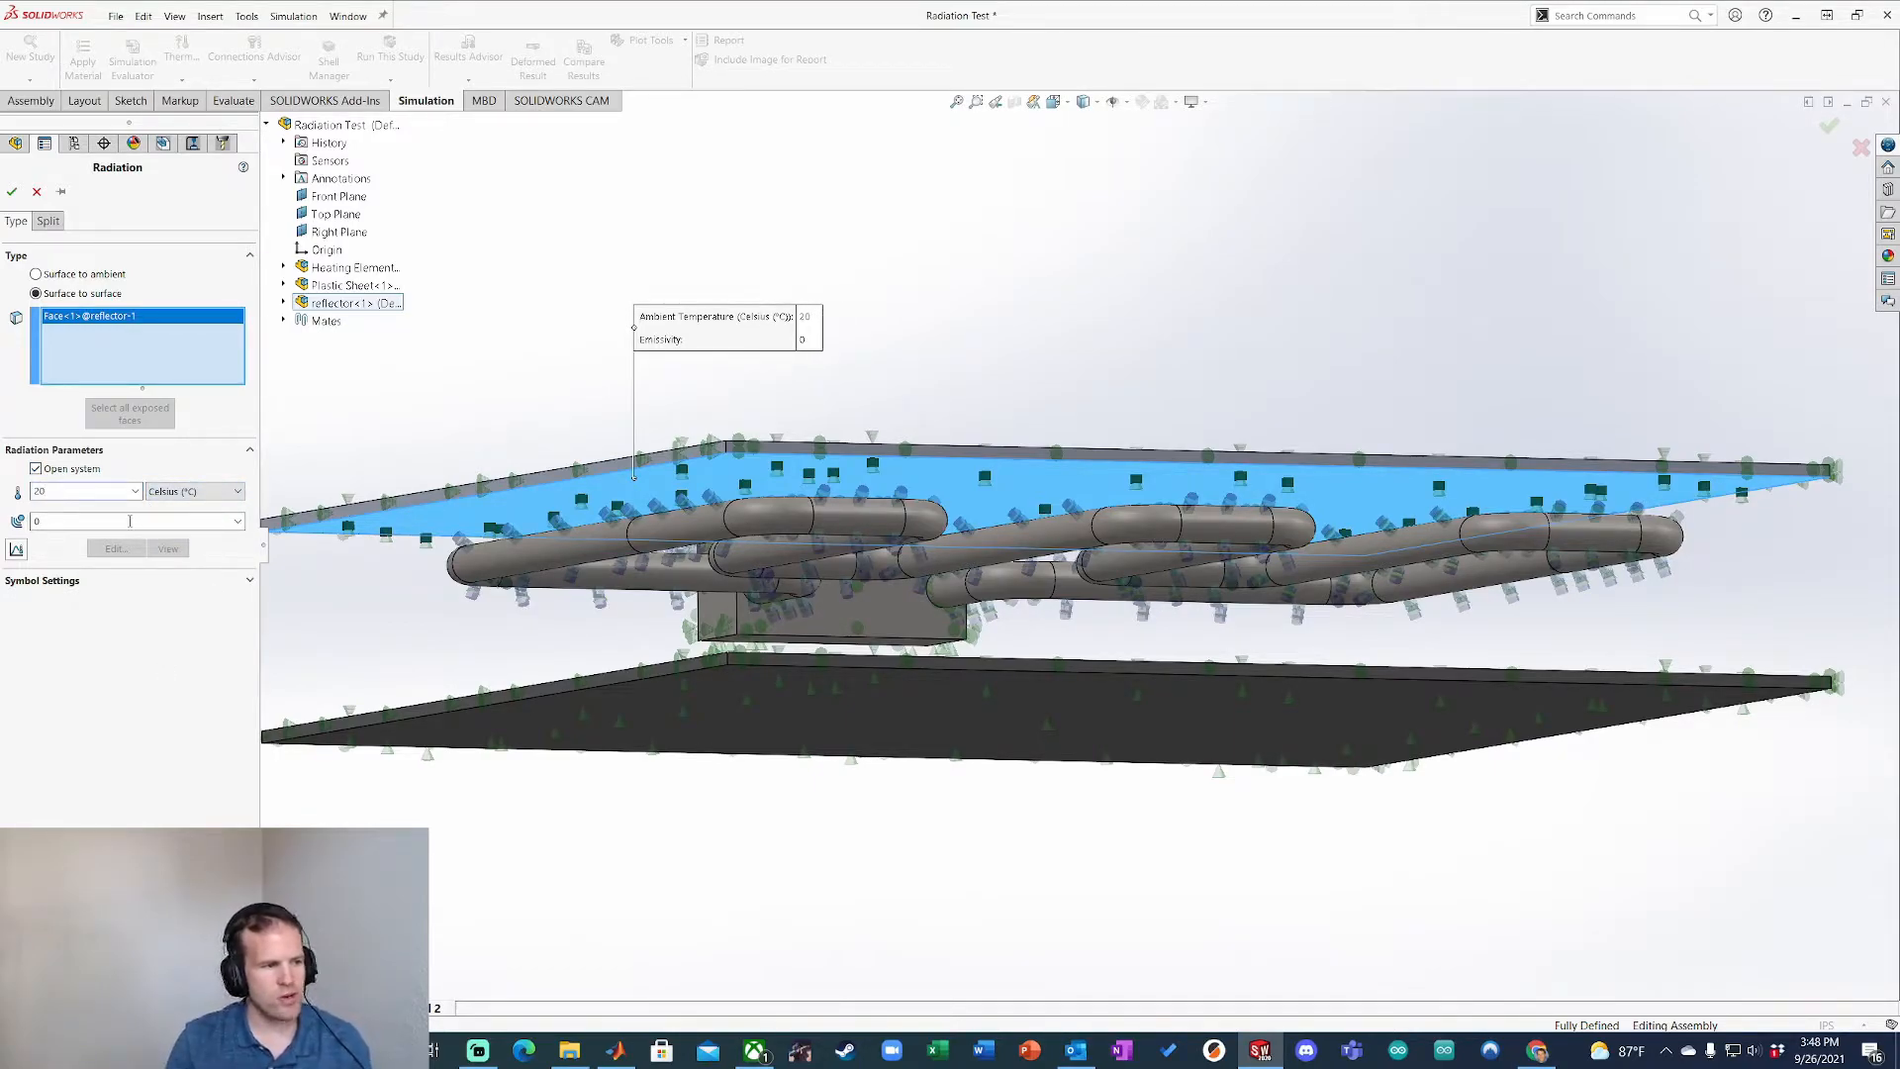
{"action": "type", "text": "0.1"}
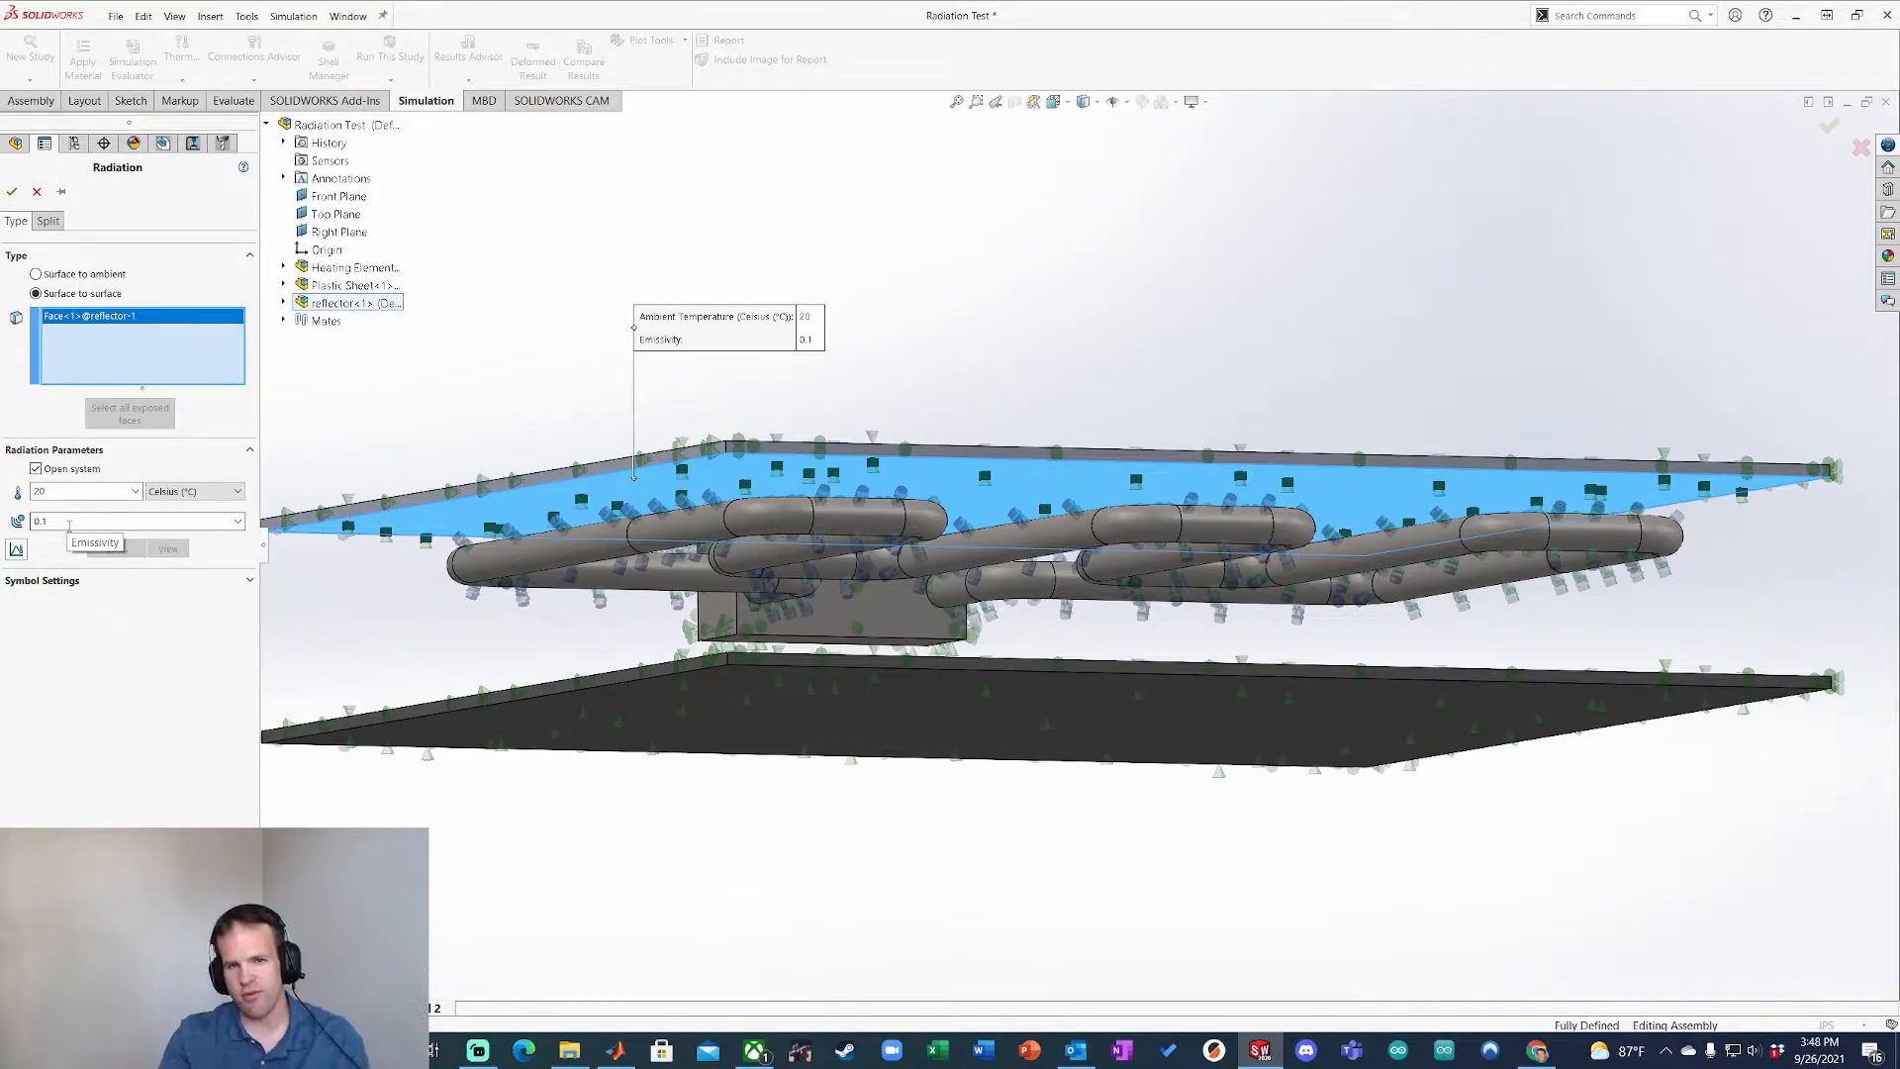
{"action": "left_click", "coordinate": [11, 190]}
Step: Start a third surface-to-surface radiation load on the plastic sheet's upper face, facing the heating element
{"action": "right_click", "coordinate": [85, 484]}
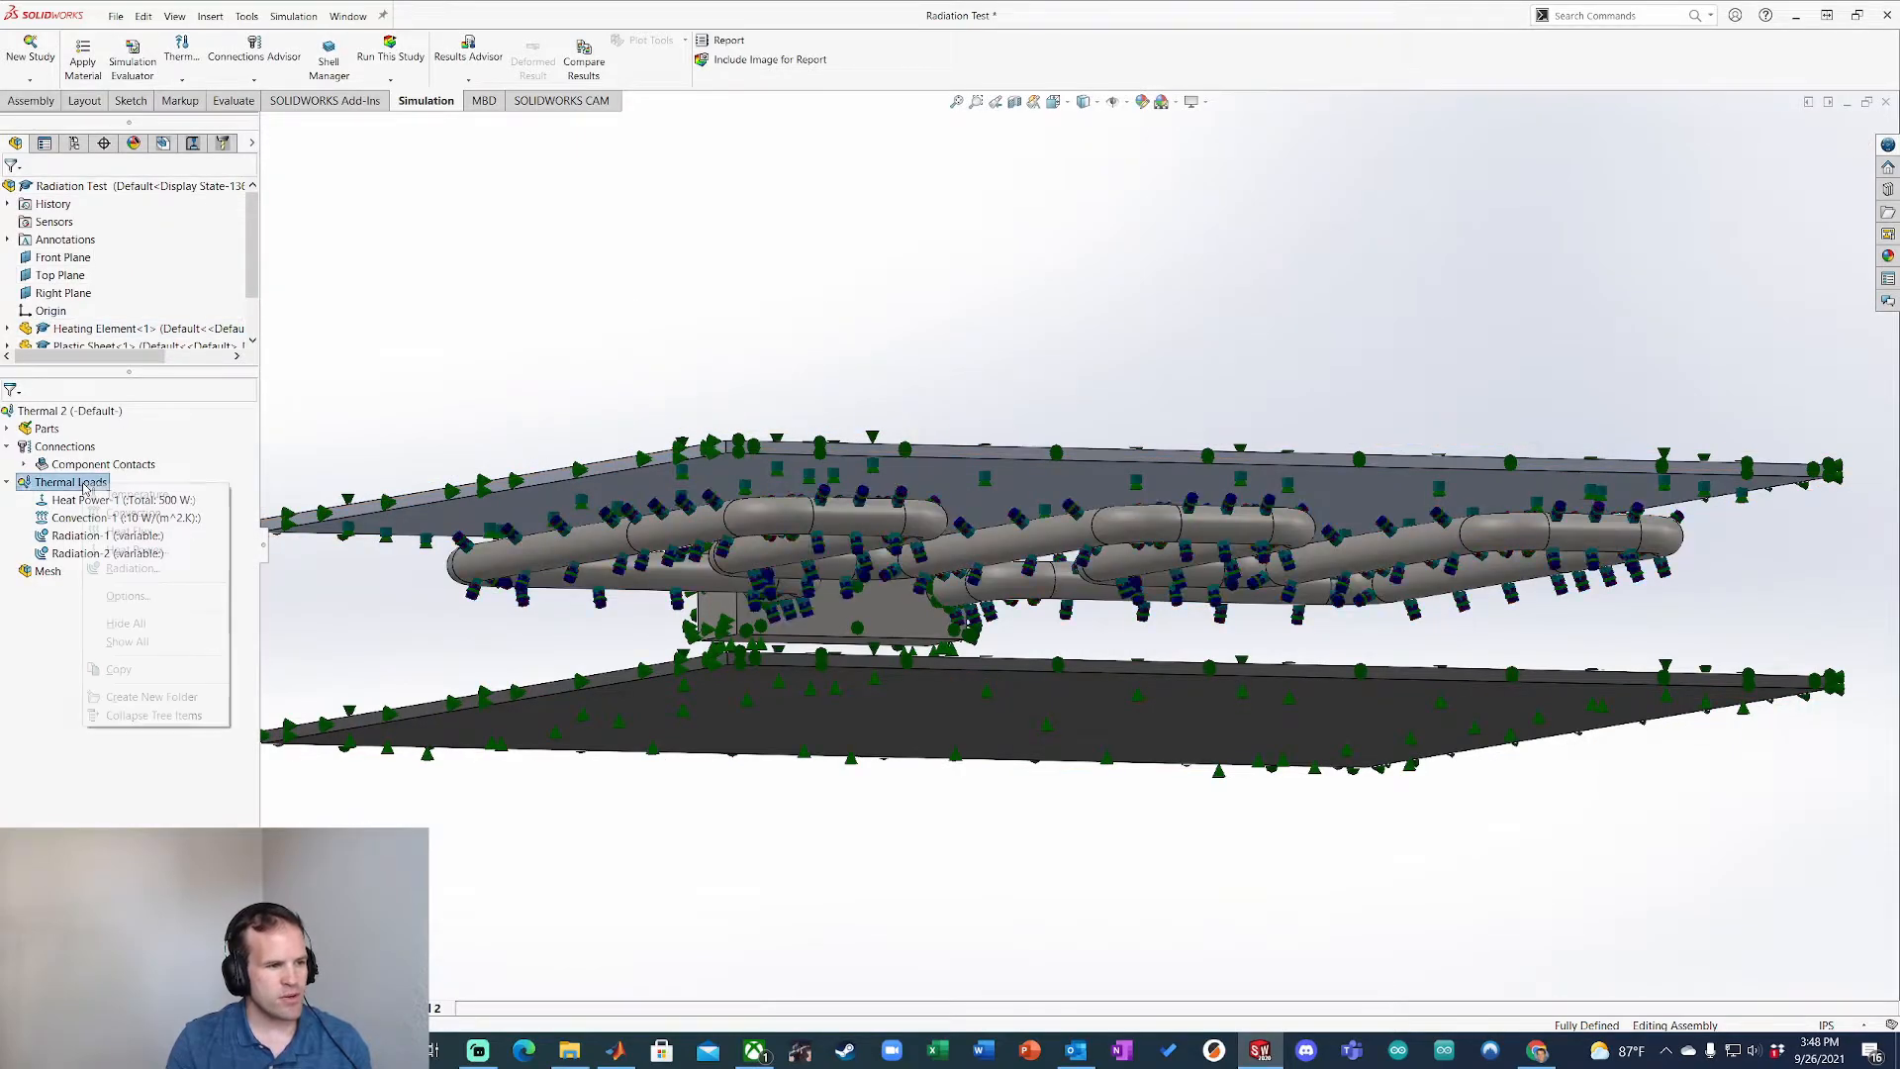
{"action": "left_click", "coordinate": [138, 569]}
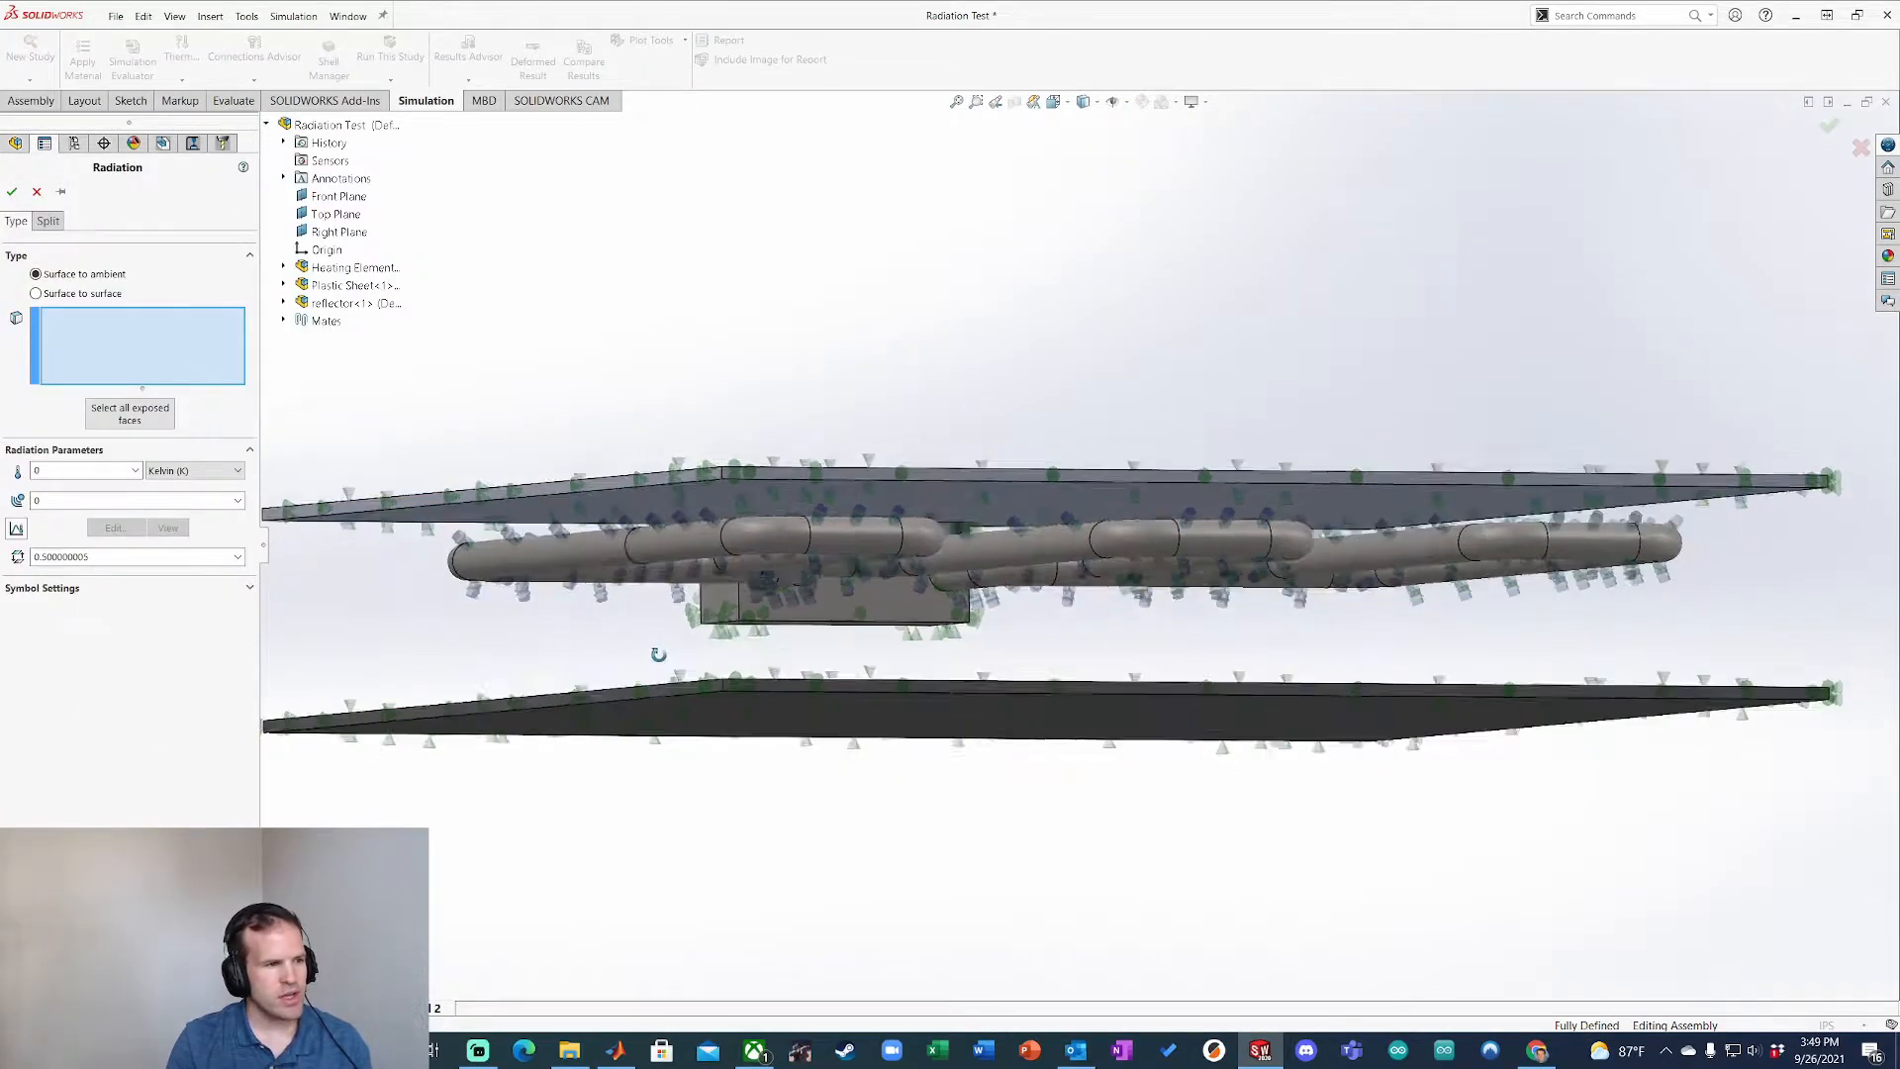
{"action": "left_click", "coordinate": [35, 293]}
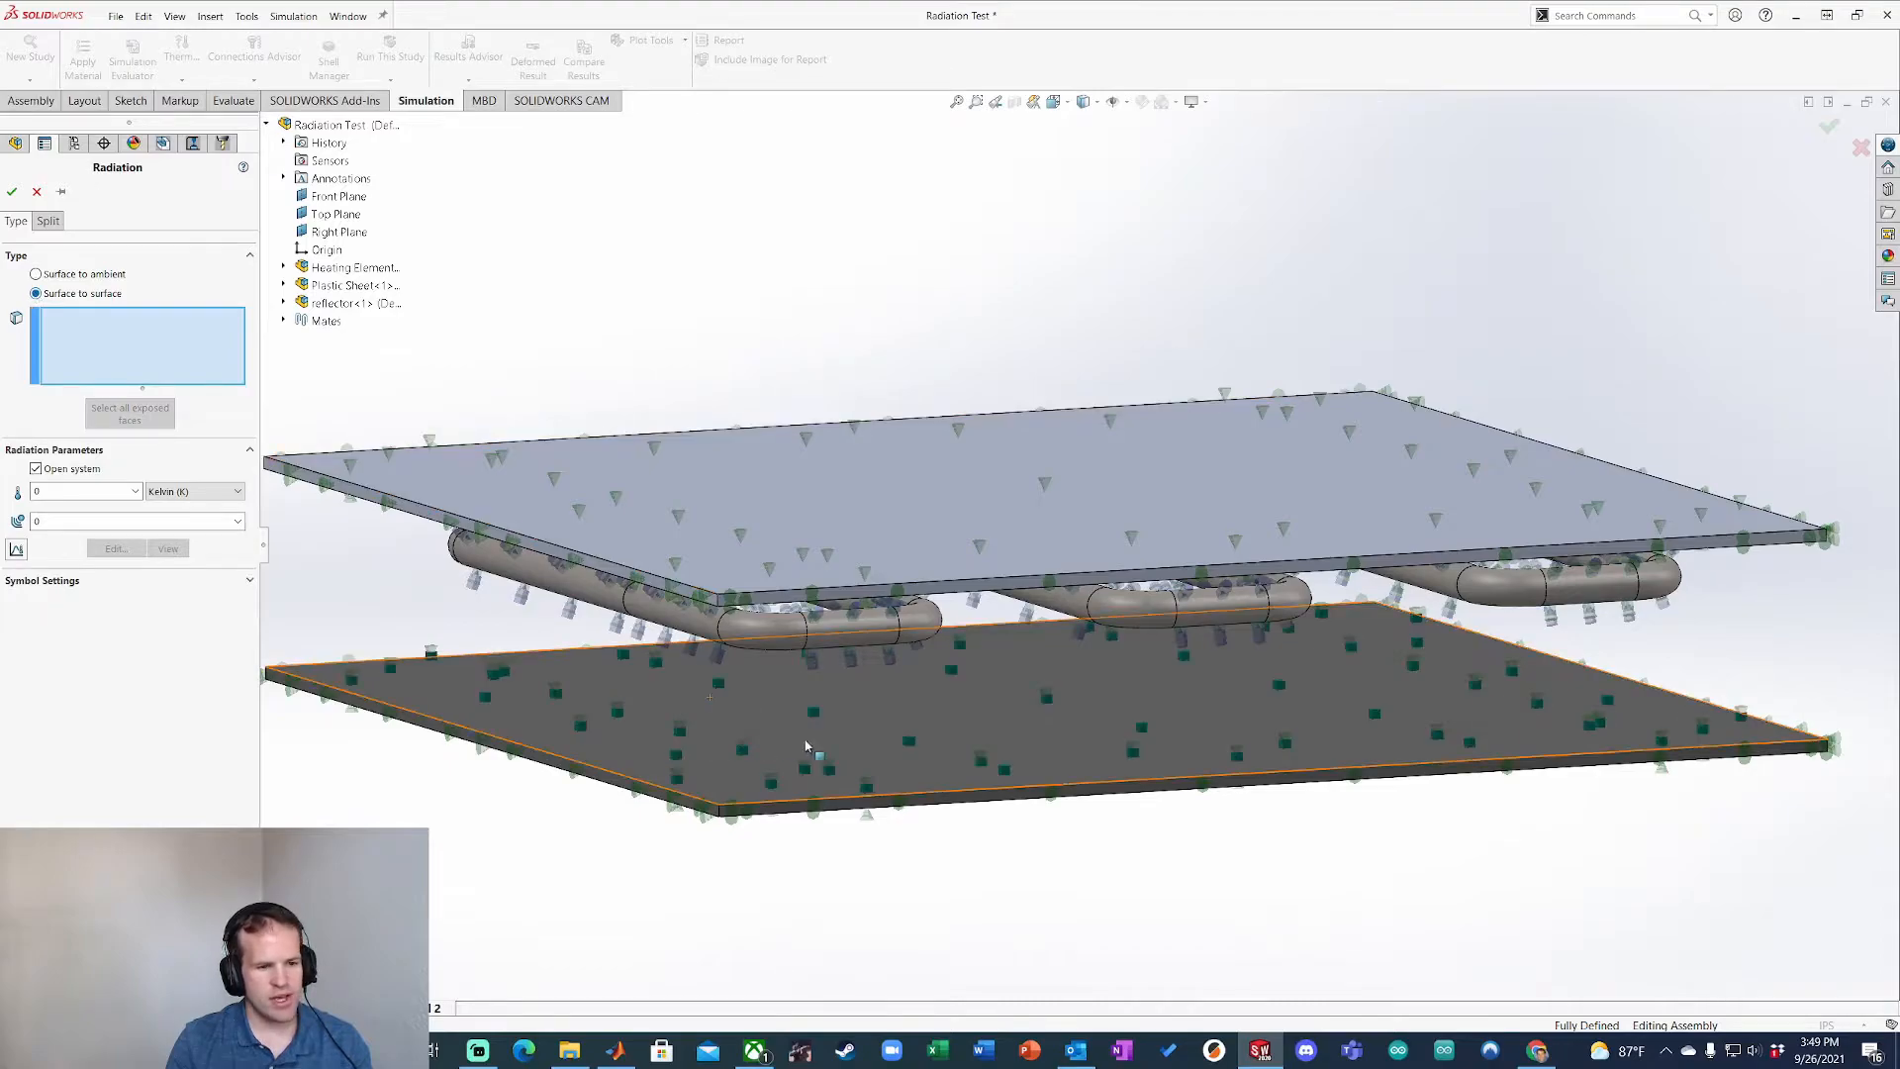
{"action": "left_click", "coordinate": [980, 719]}
{"action": "middle_click_drag", "start_coordinate": [983, 729], "coordinate": [996, 709]}
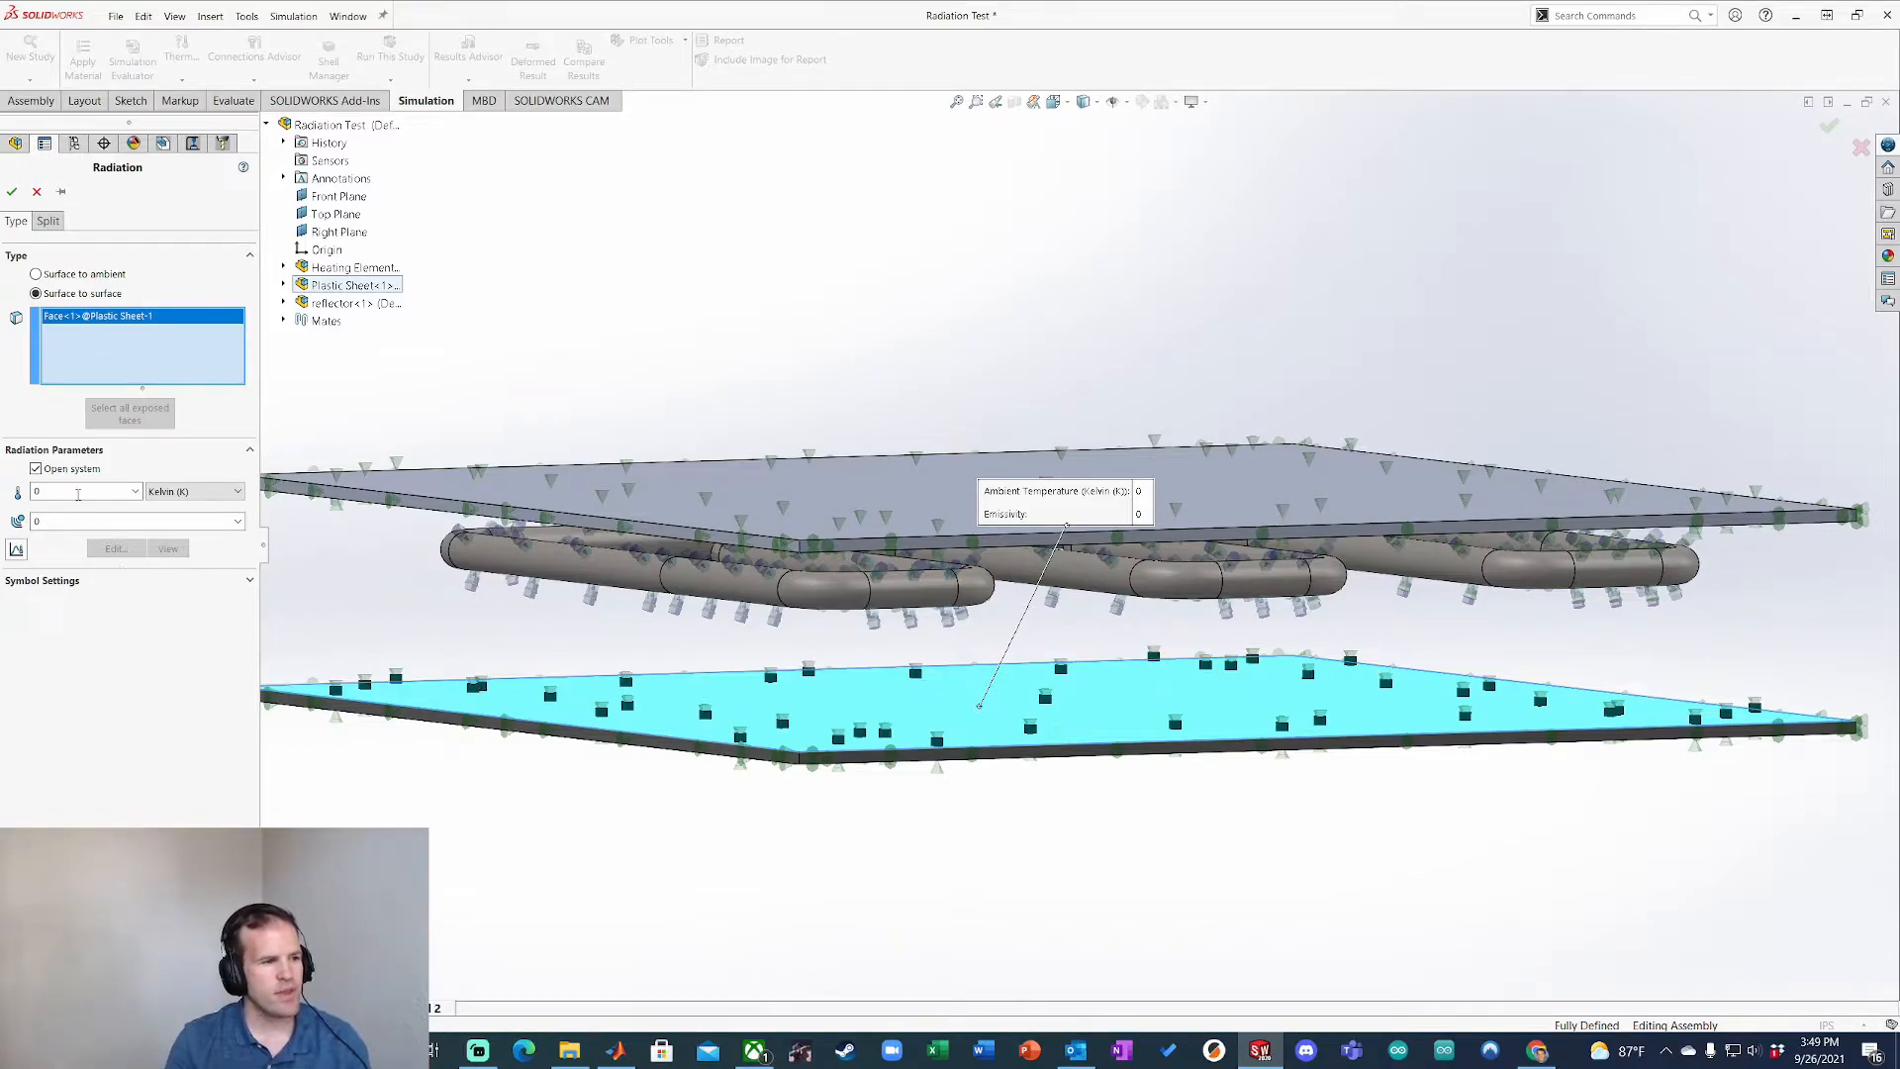
Step: Give the plastic sheet radiation an ambient temperature of 20 °C and an emissivity of 0.85, and accept it
{"action": "left_click", "coordinate": [198, 492]}
{"action": "left_click", "coordinate": [188, 516]}
{"action": "double_click", "coordinate": [50, 491]}
{"action": "type", "text": "20"}
{"action": "double_click", "coordinate": [90, 521]}
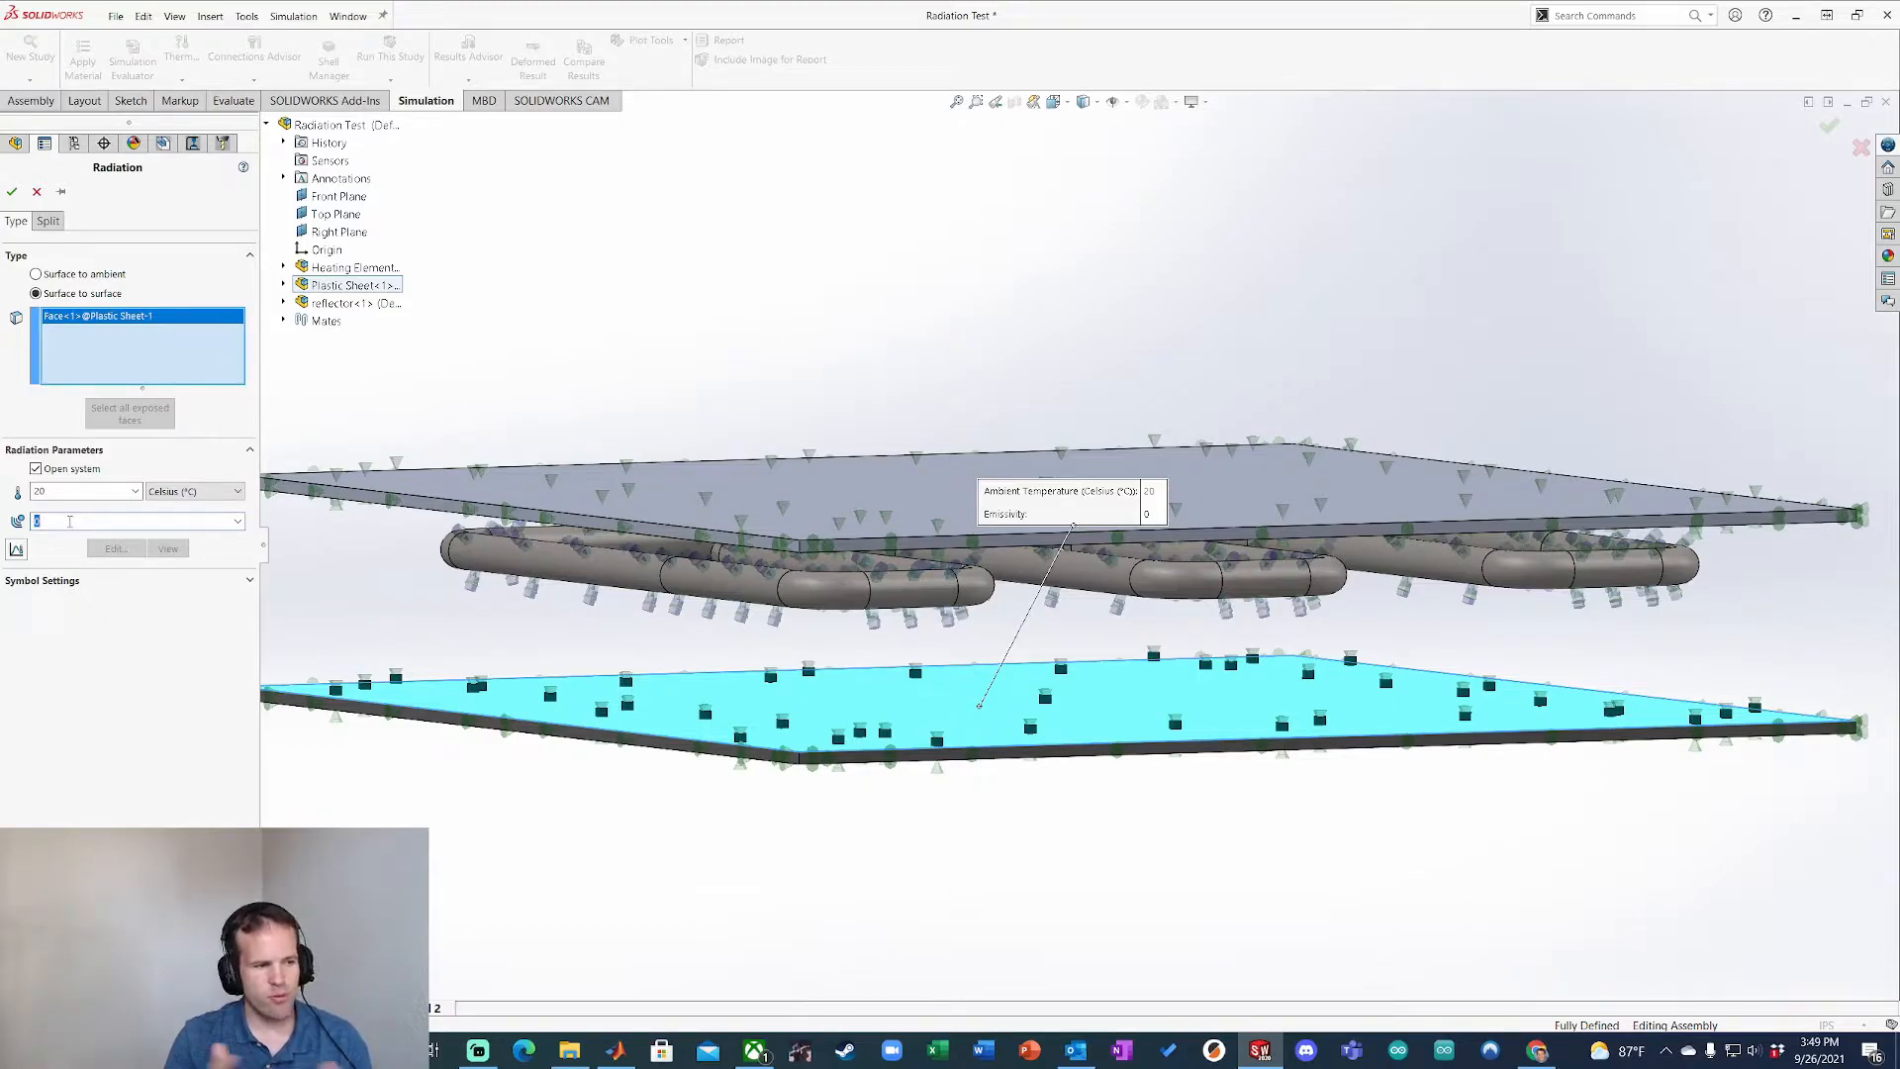
{"action": "type", "text": ".9"}
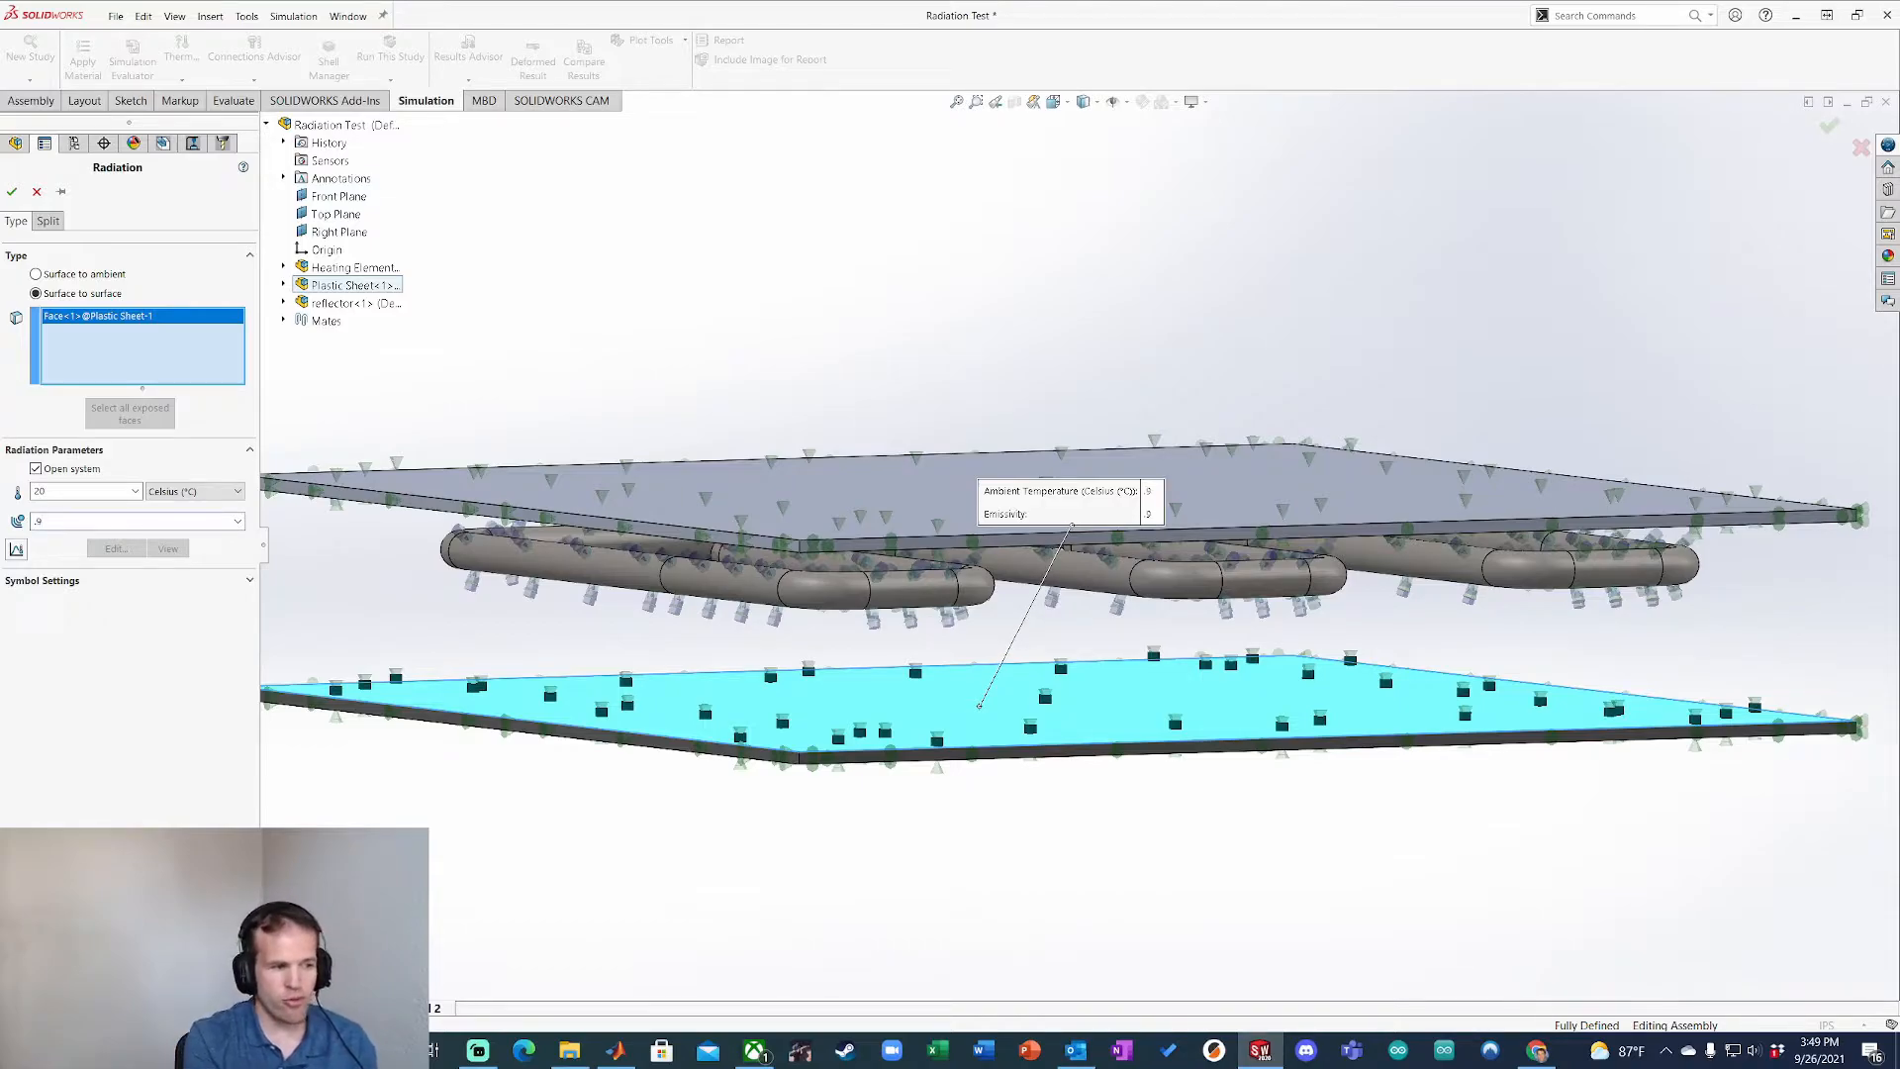
{"action": "key", "text": "BackSpace"}
{"action": "type", "text": "85"}
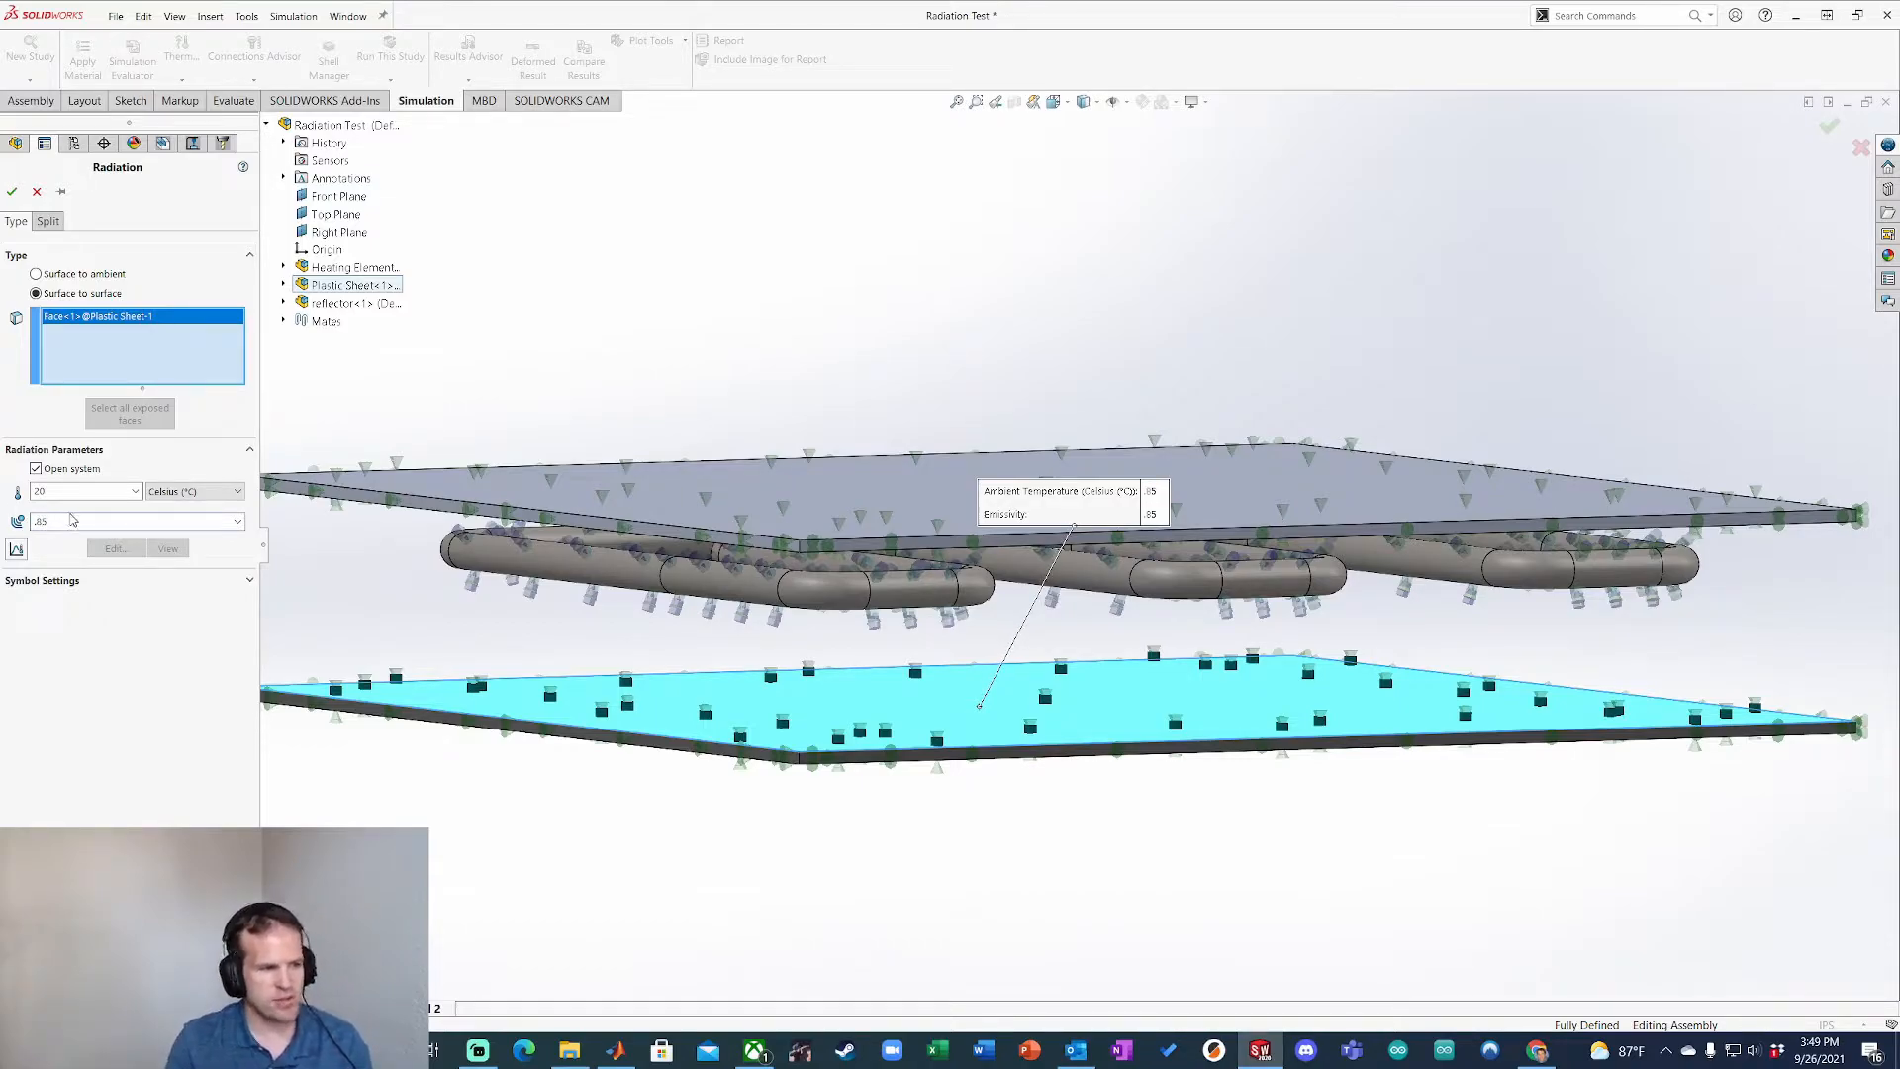
{"action": "key", "text": "Return"}
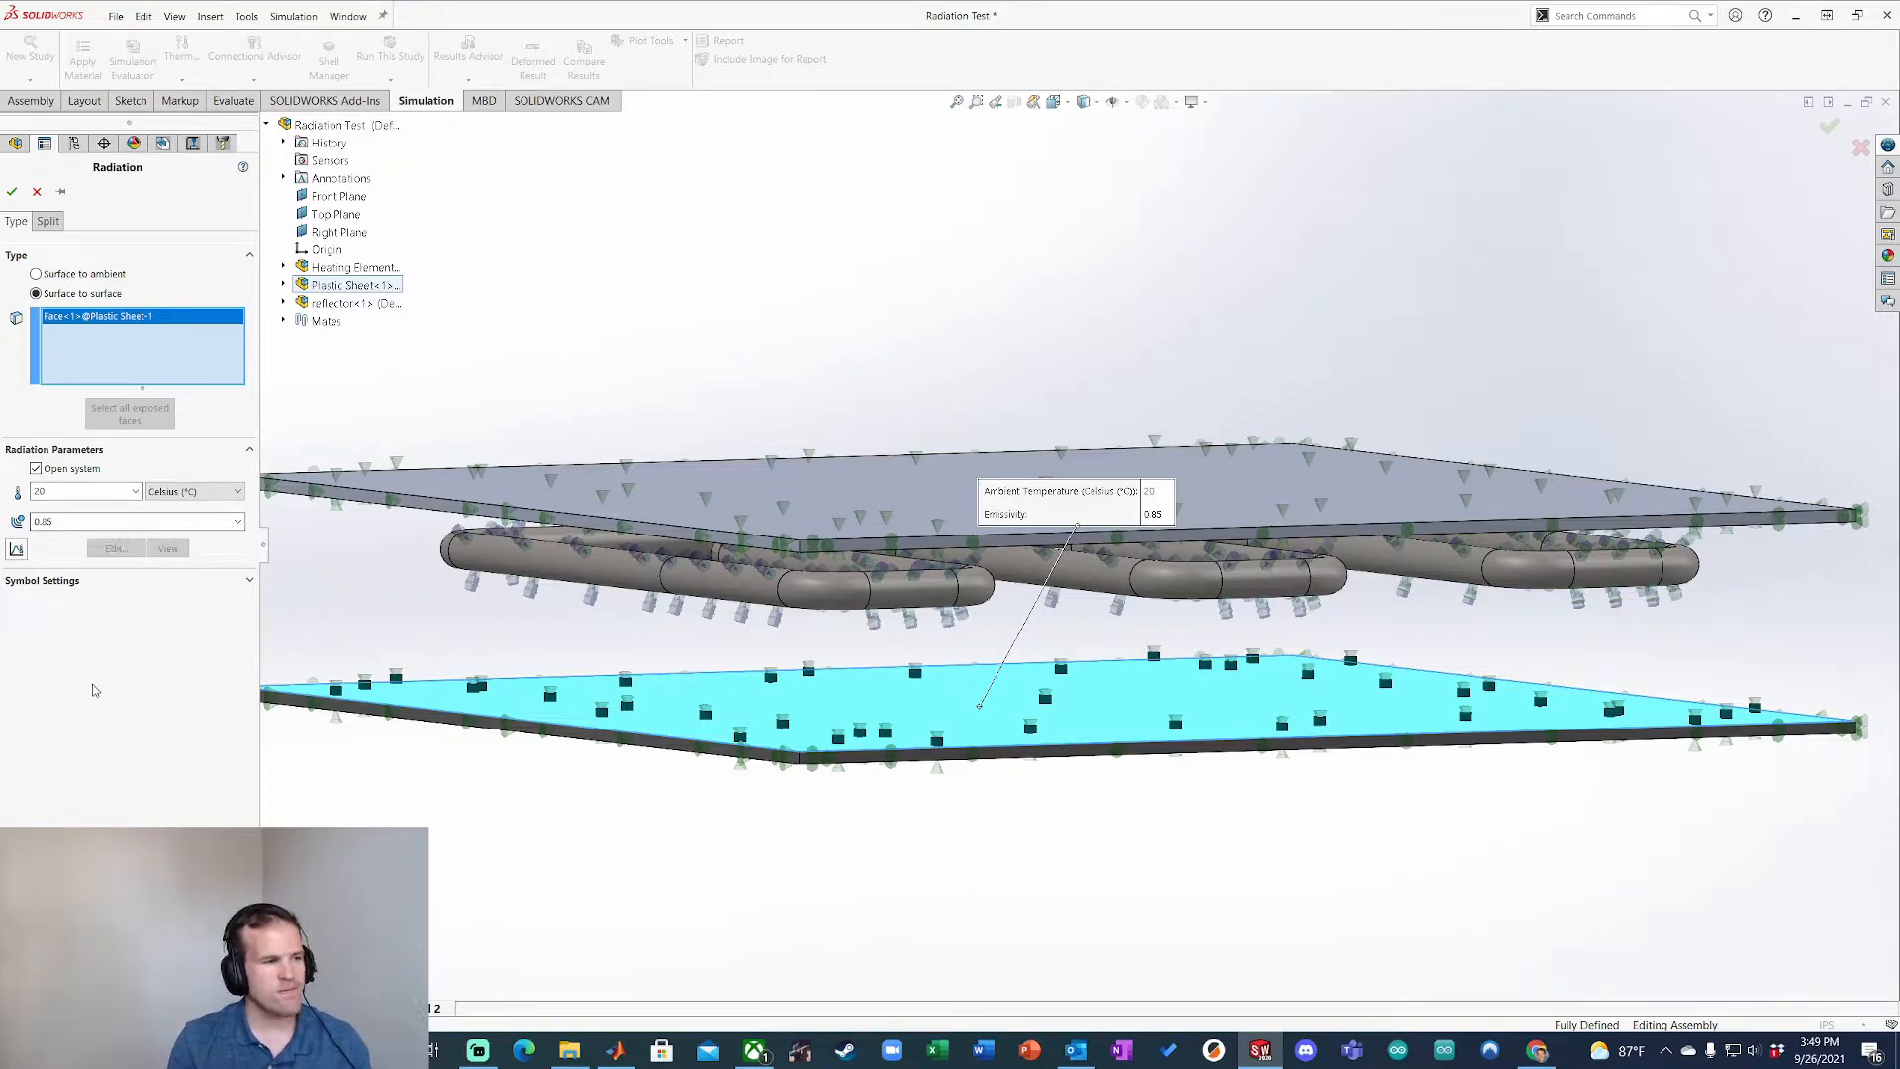
{"action": "left_click", "coordinate": [12, 191]}
Step: Hide all thermal load symbols on the assembly
{"action": "middle_click_drag", "start_coordinate": [782, 643], "coordinate": [831, 648]}
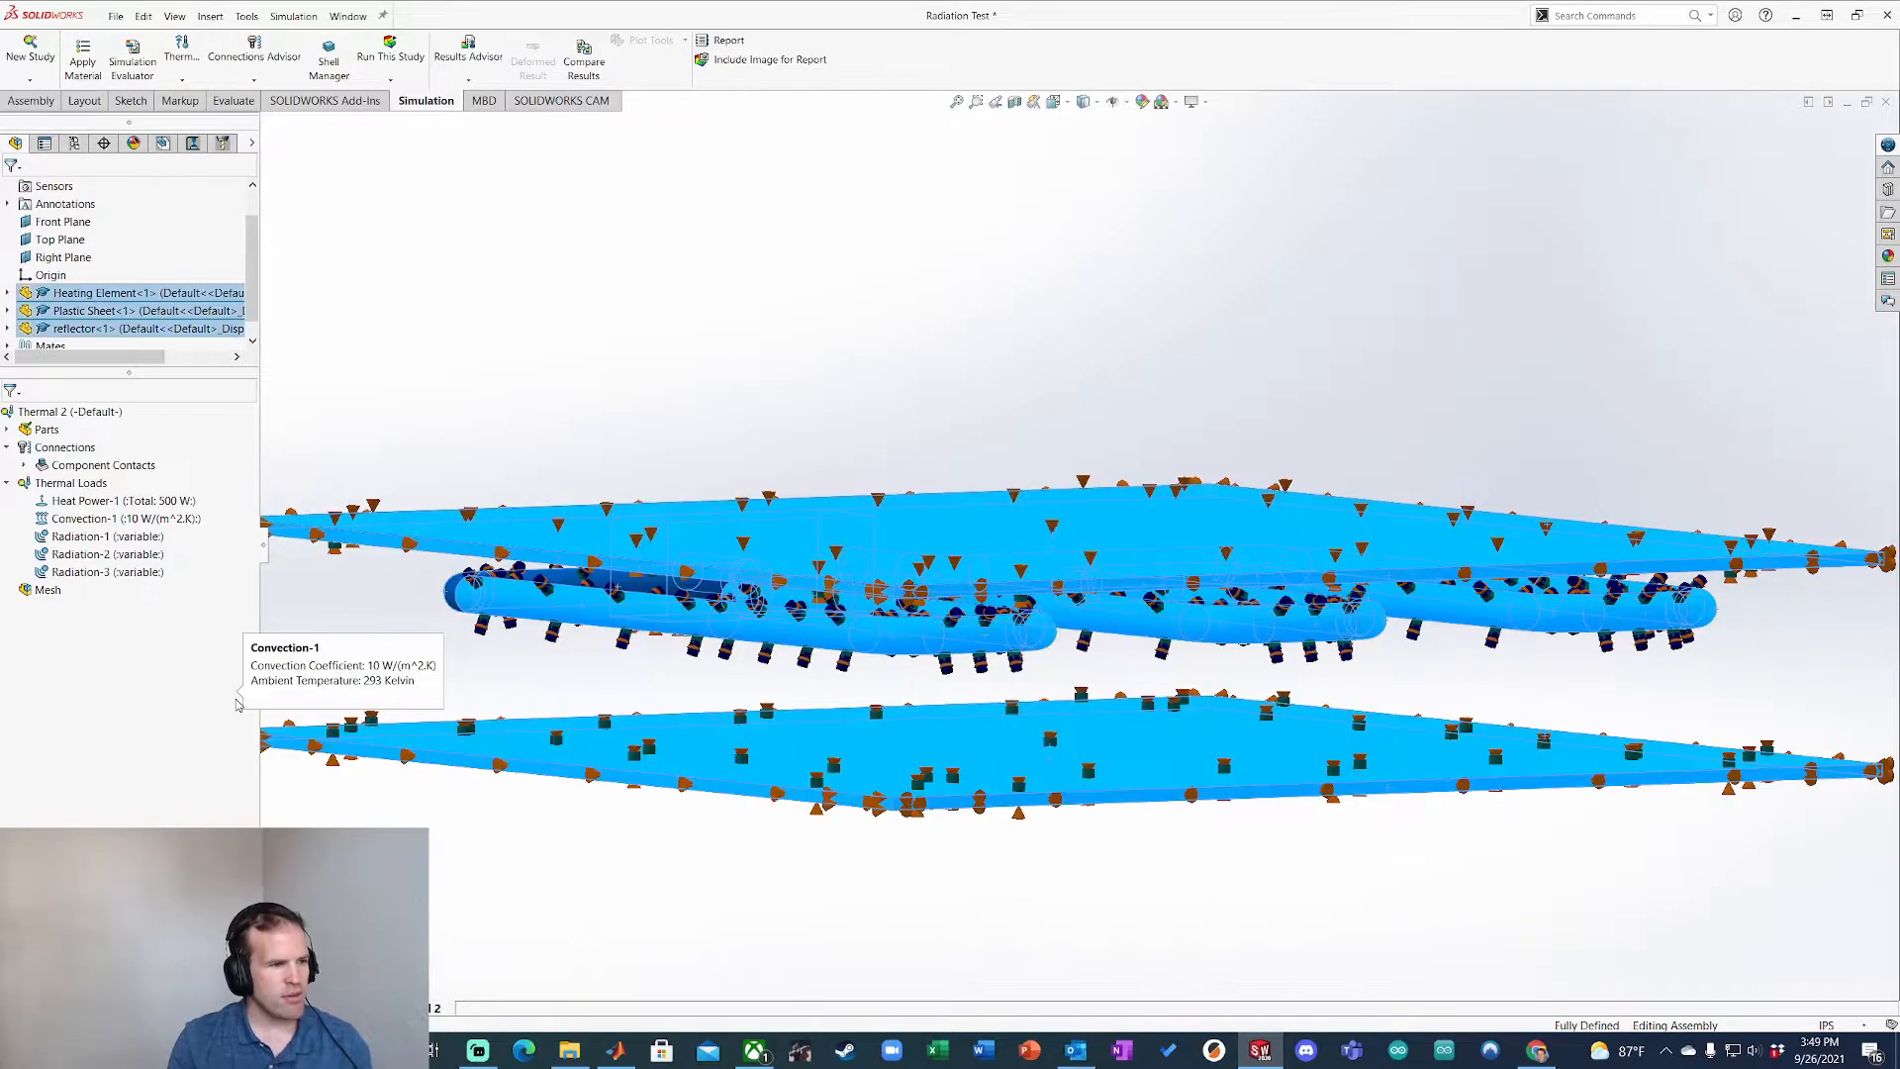
{"action": "scroll", "coordinate": [821, 754], "scroll_direction": "up", "scroll_amount": 1}
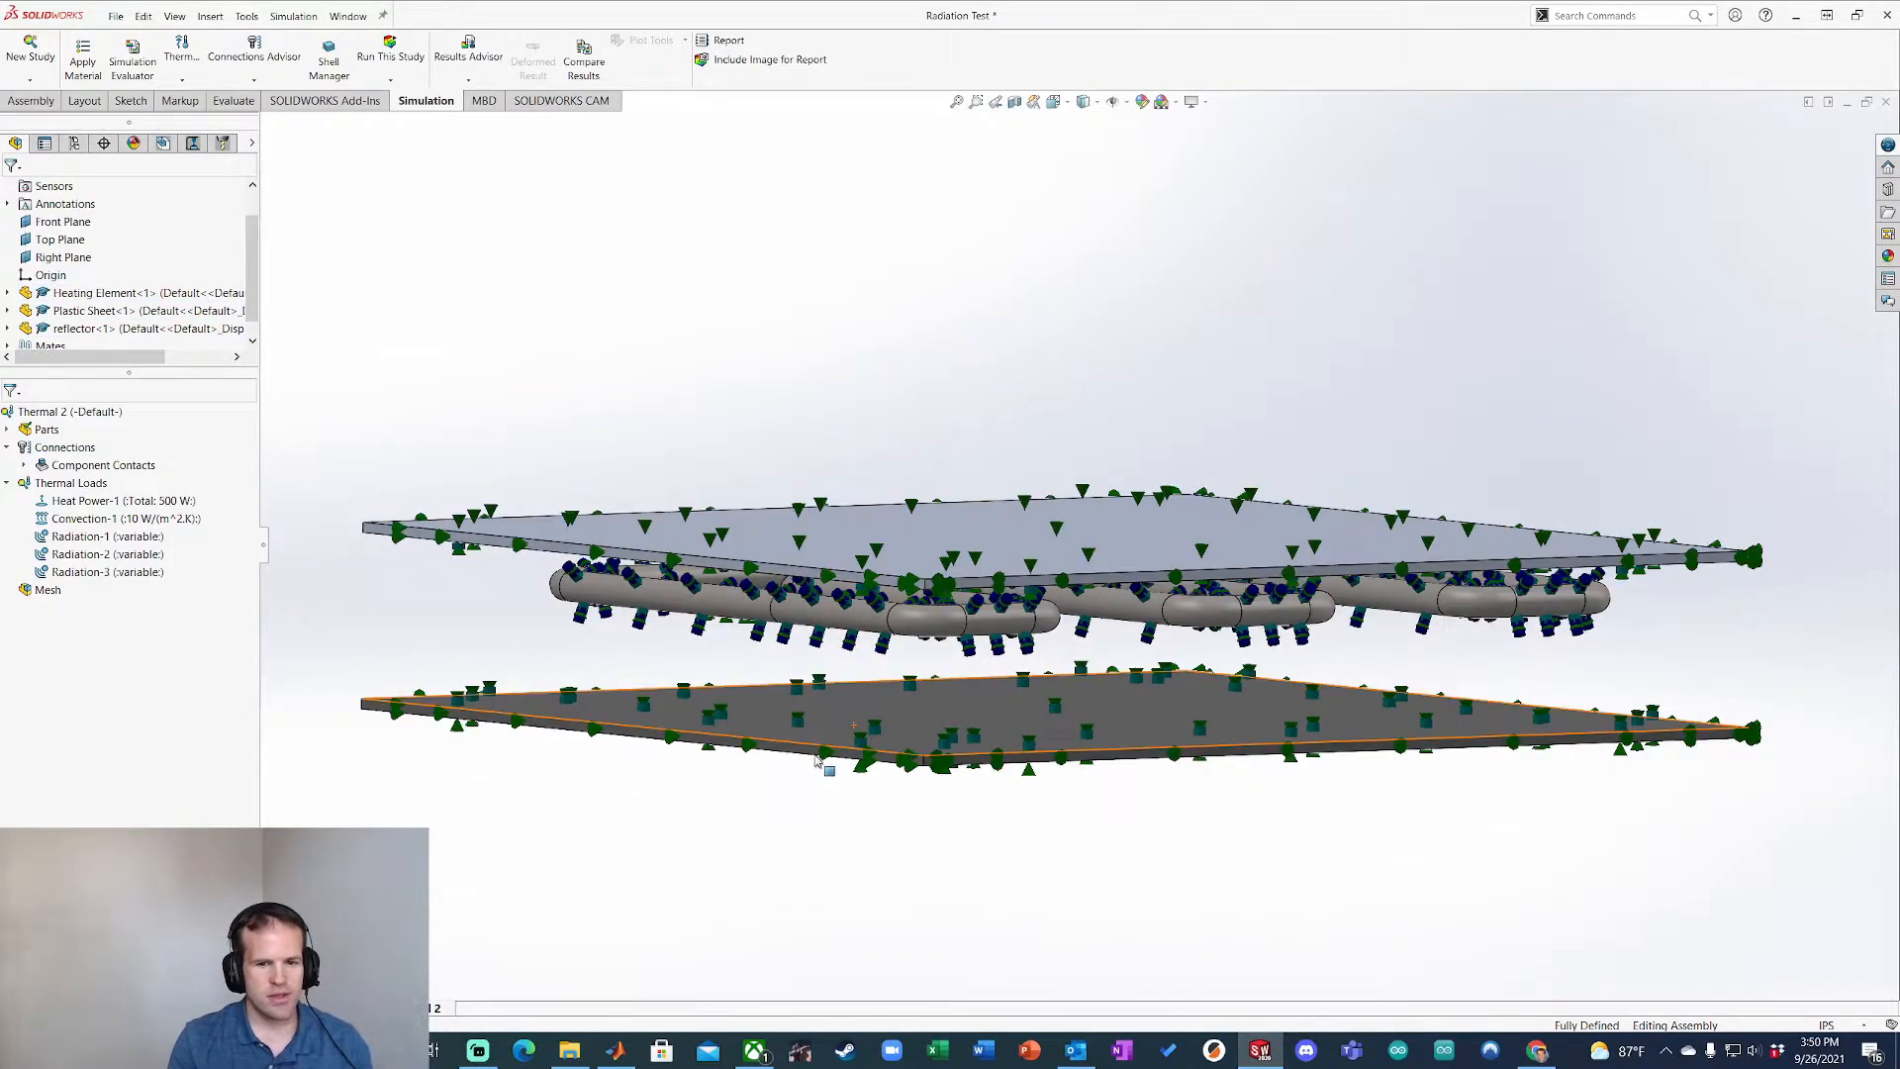
{"action": "middle_click_drag", "start_coordinate": [1213, 768], "coordinate": [1175, 852]}
{"action": "key", "text": "ctrl+a"}
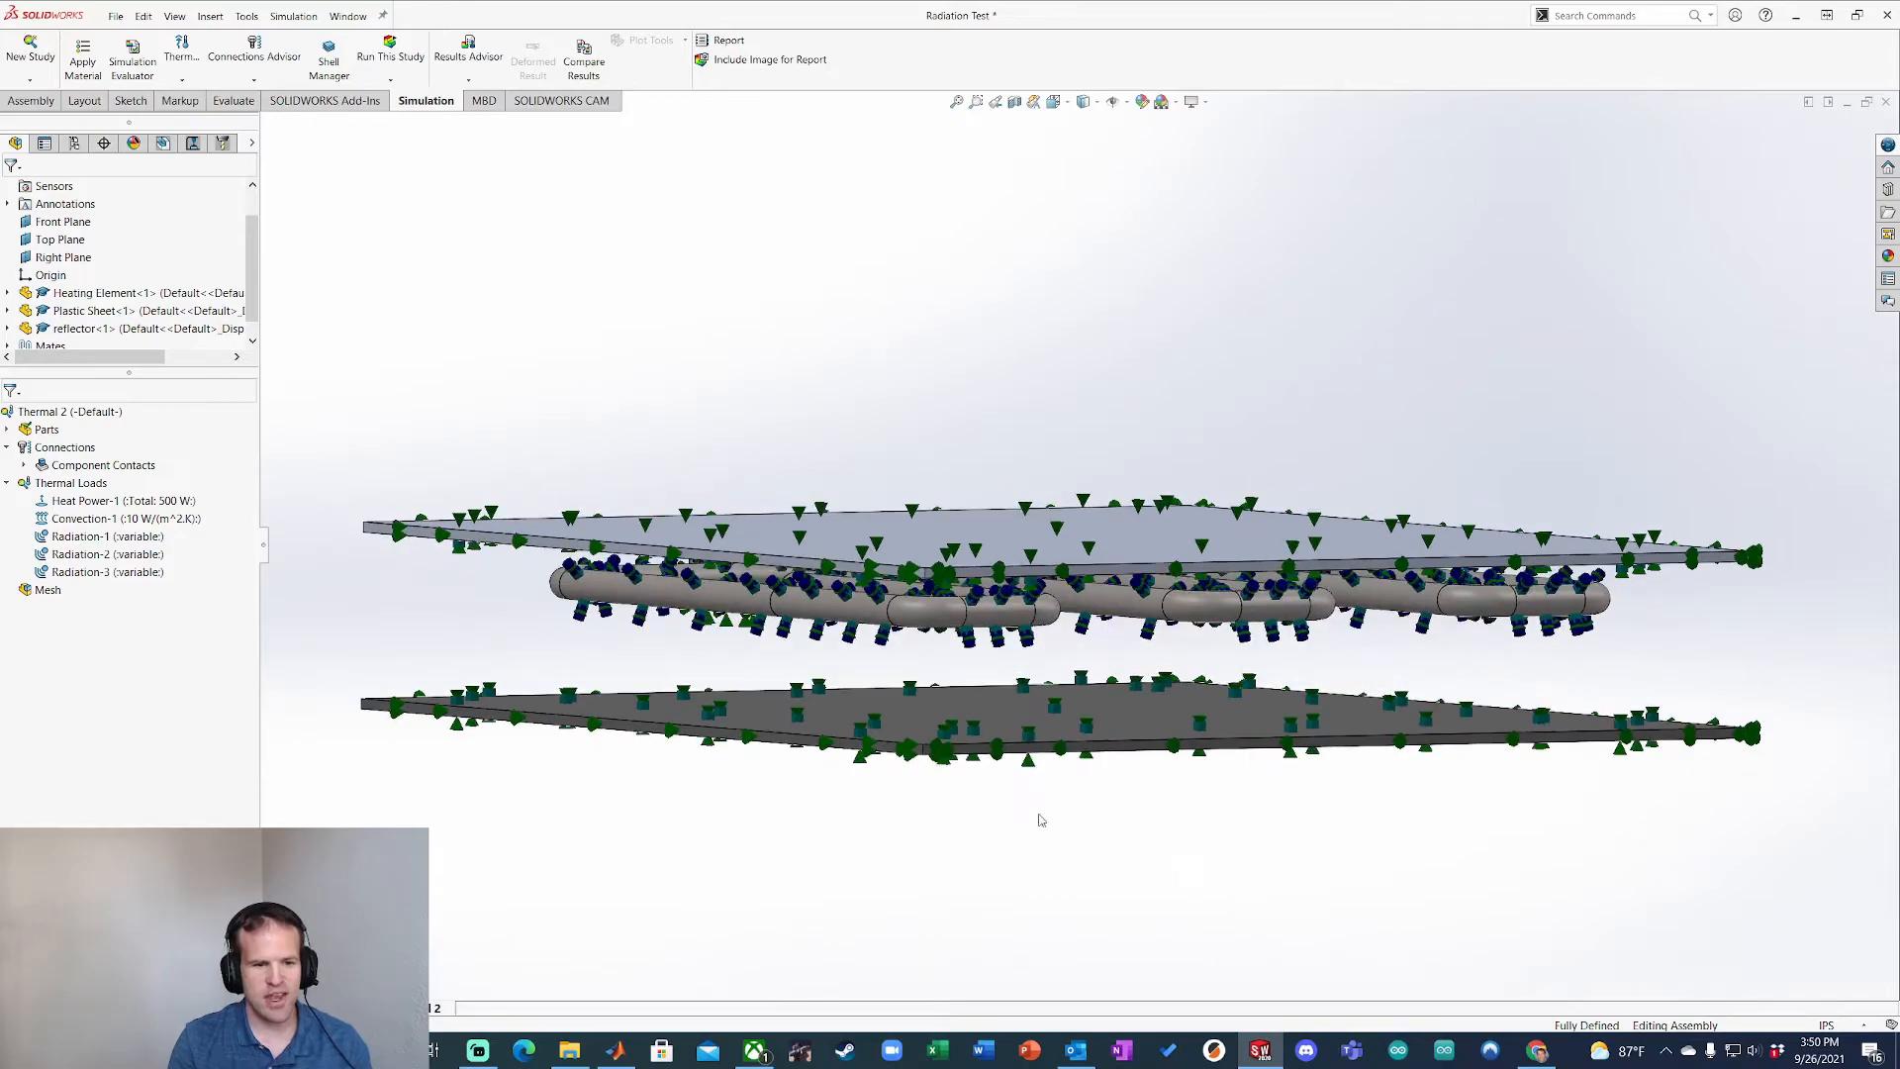
{"action": "right_click", "coordinate": [66, 485]}
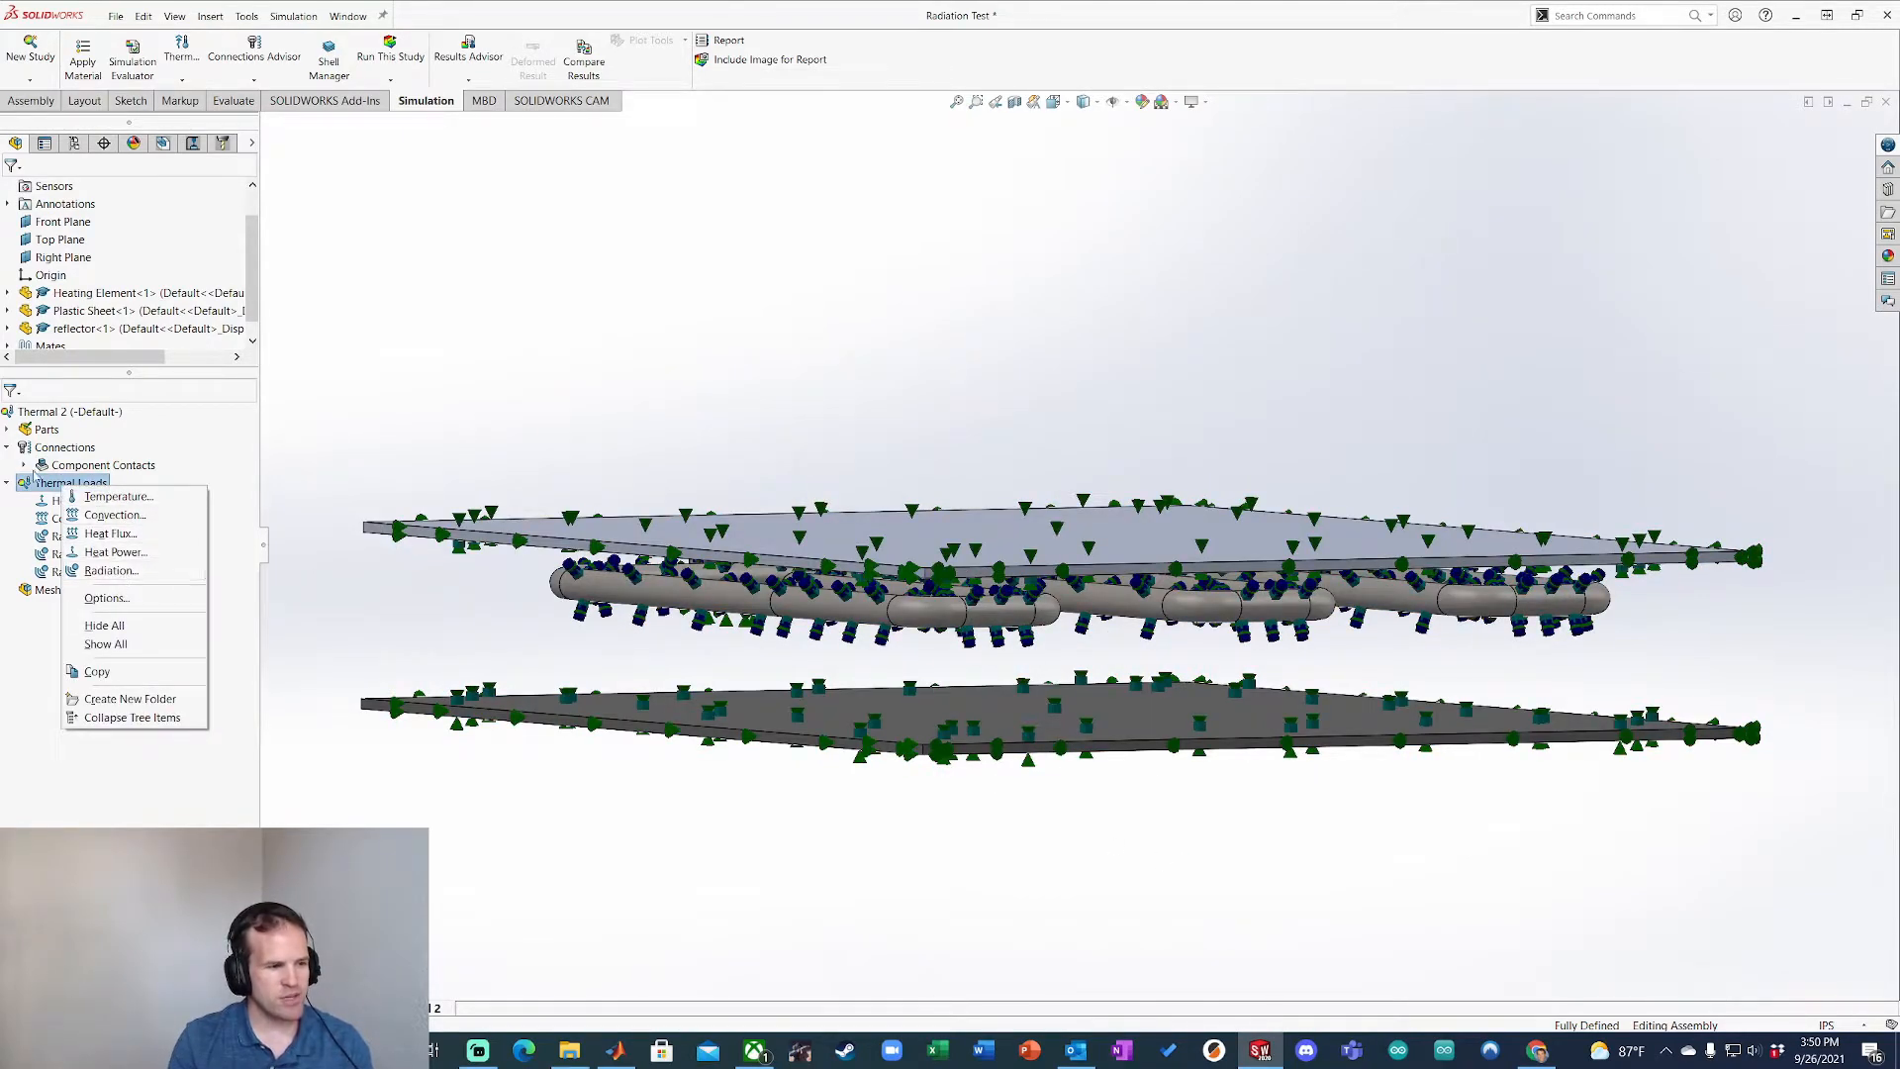
{"action": "left_click", "coordinate": [105, 626]}
{"action": "middle_click_drag", "start_coordinate": [1110, 883], "coordinate": [1111, 857]}
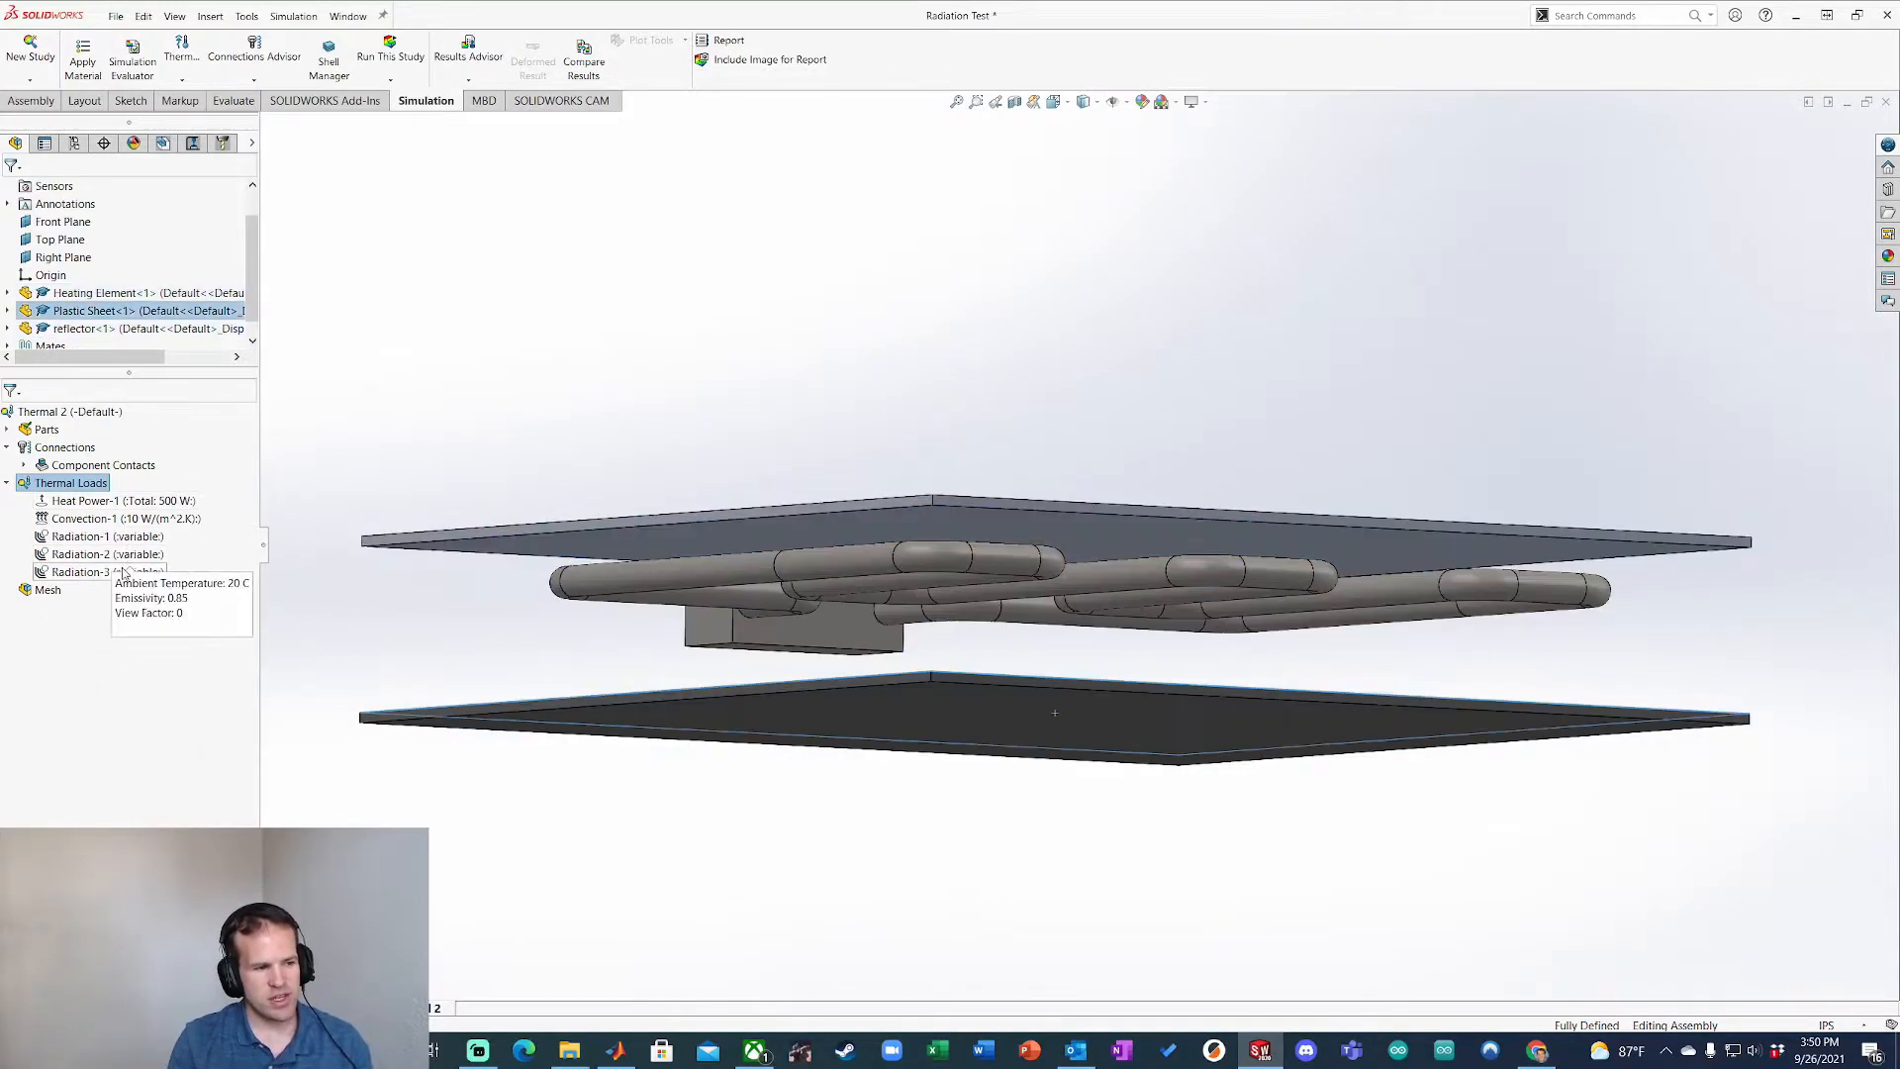
{"action": "middle_click_drag", "start_coordinate": [886, 915], "coordinate": [1030, 768]}
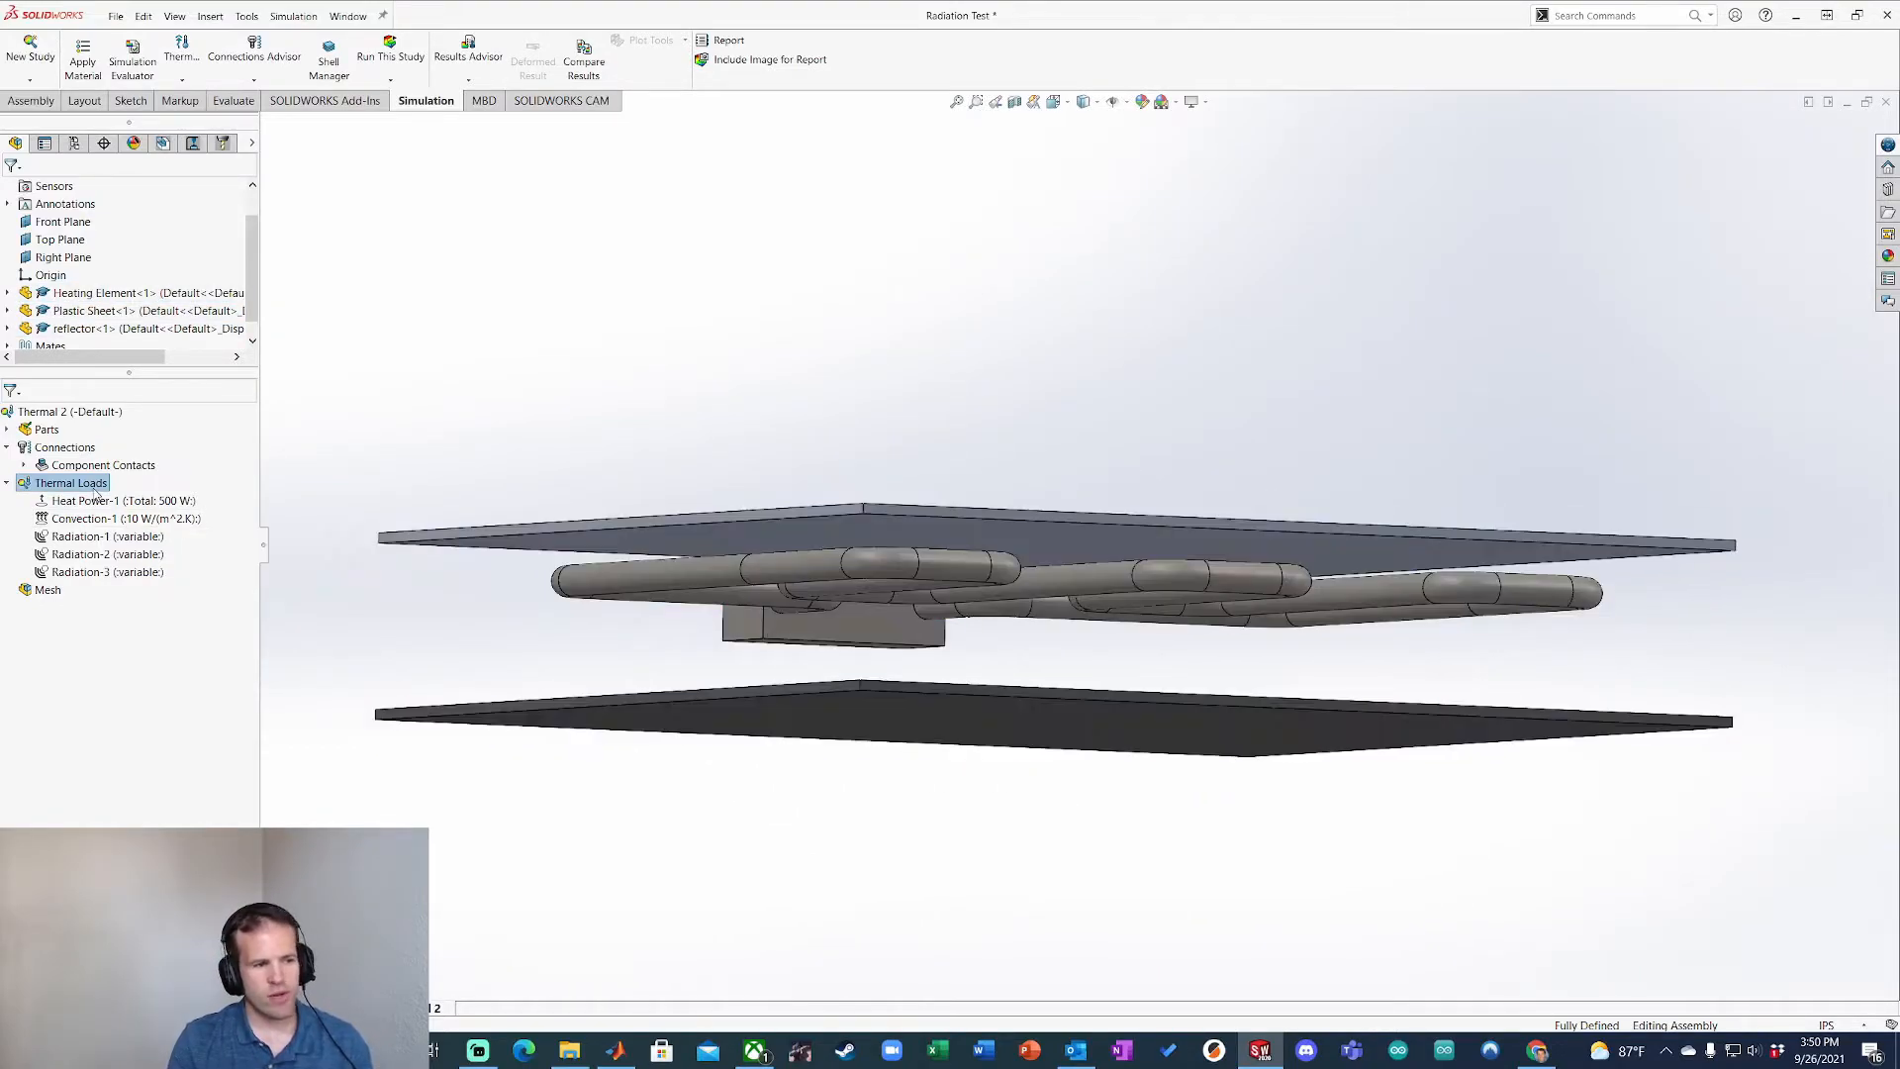
Step: Show all thermal load symbols again and hide them once more
{"action": "right_click", "coordinate": [95, 489]}
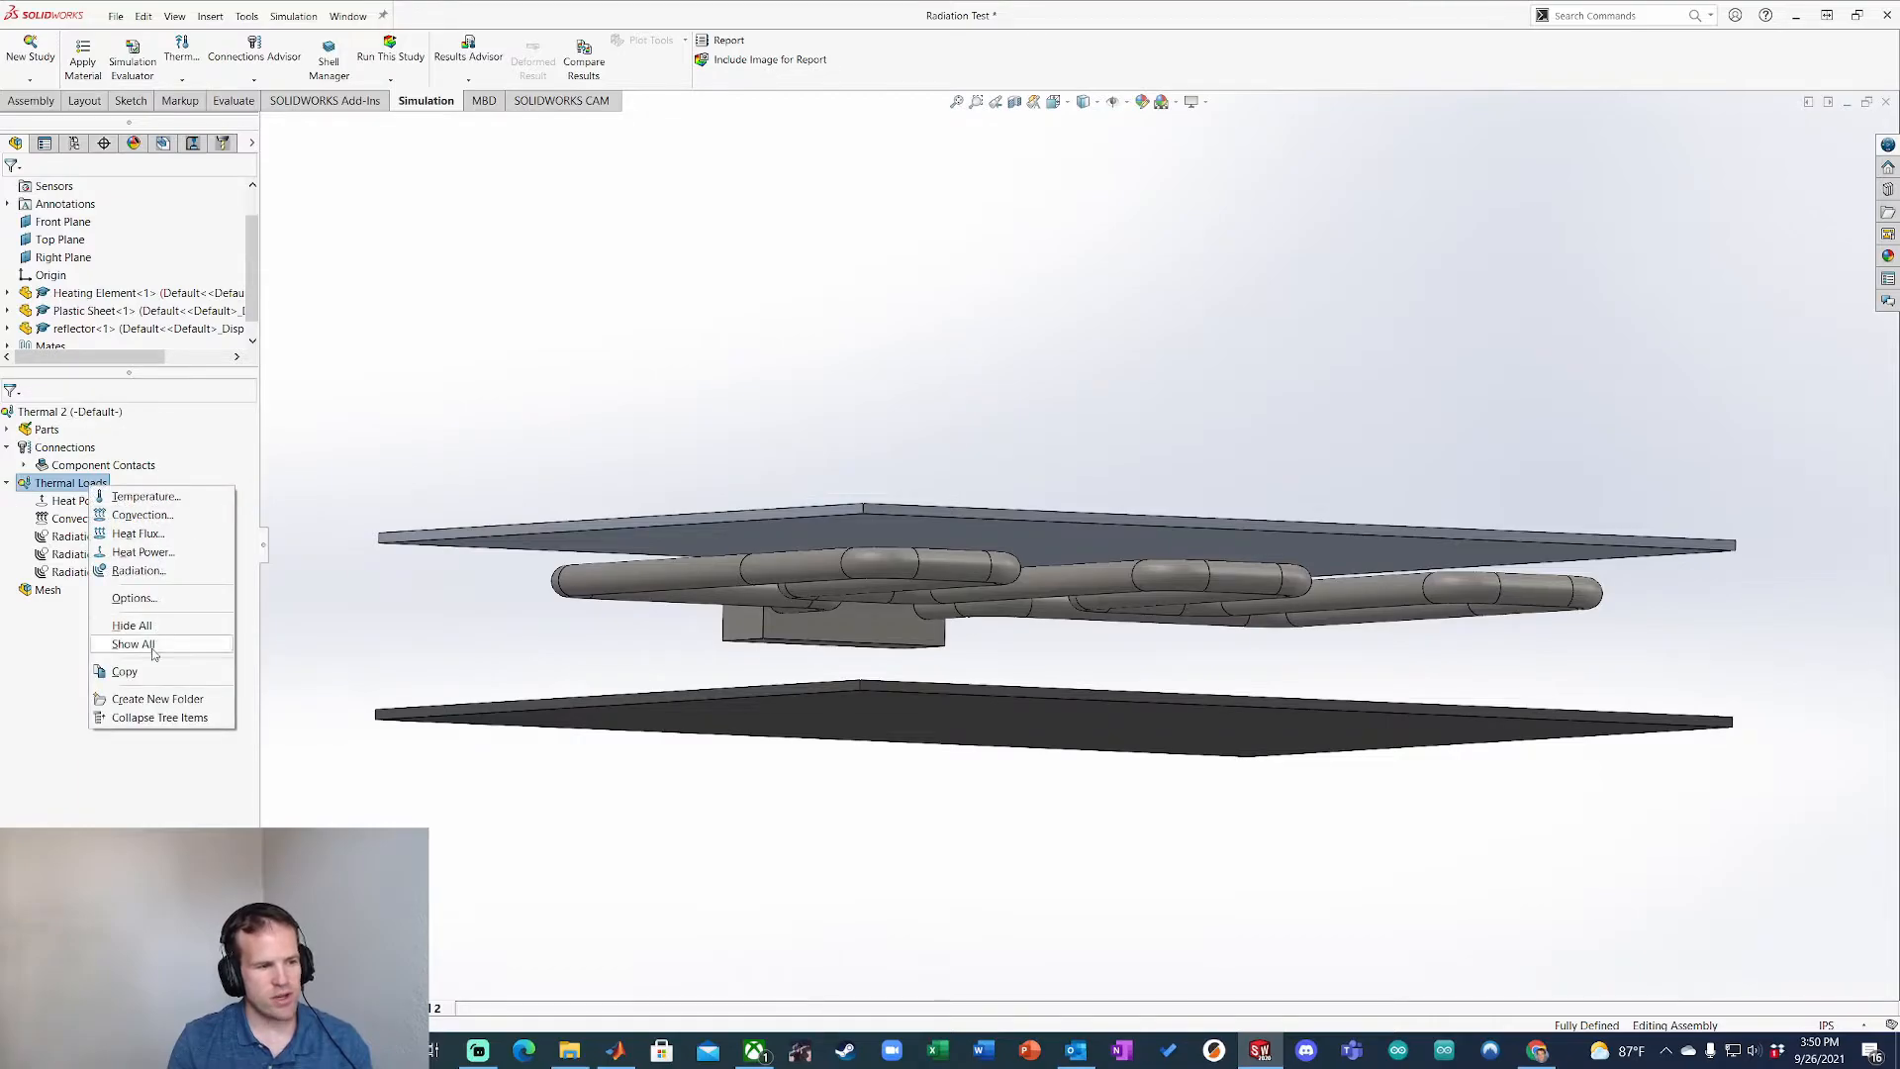
{"action": "left_click", "coordinate": [133, 644]}
{"action": "middle_click_drag", "start_coordinate": [782, 821], "coordinate": [817, 837]}
{"action": "left_click", "coordinate": [75, 485]}
{"action": "right_click", "coordinate": [75, 487]}
{"action": "left_click", "coordinate": [134, 624]}
{"action": "middle_click_drag", "start_coordinate": [776, 788], "coordinate": [623, 785]}
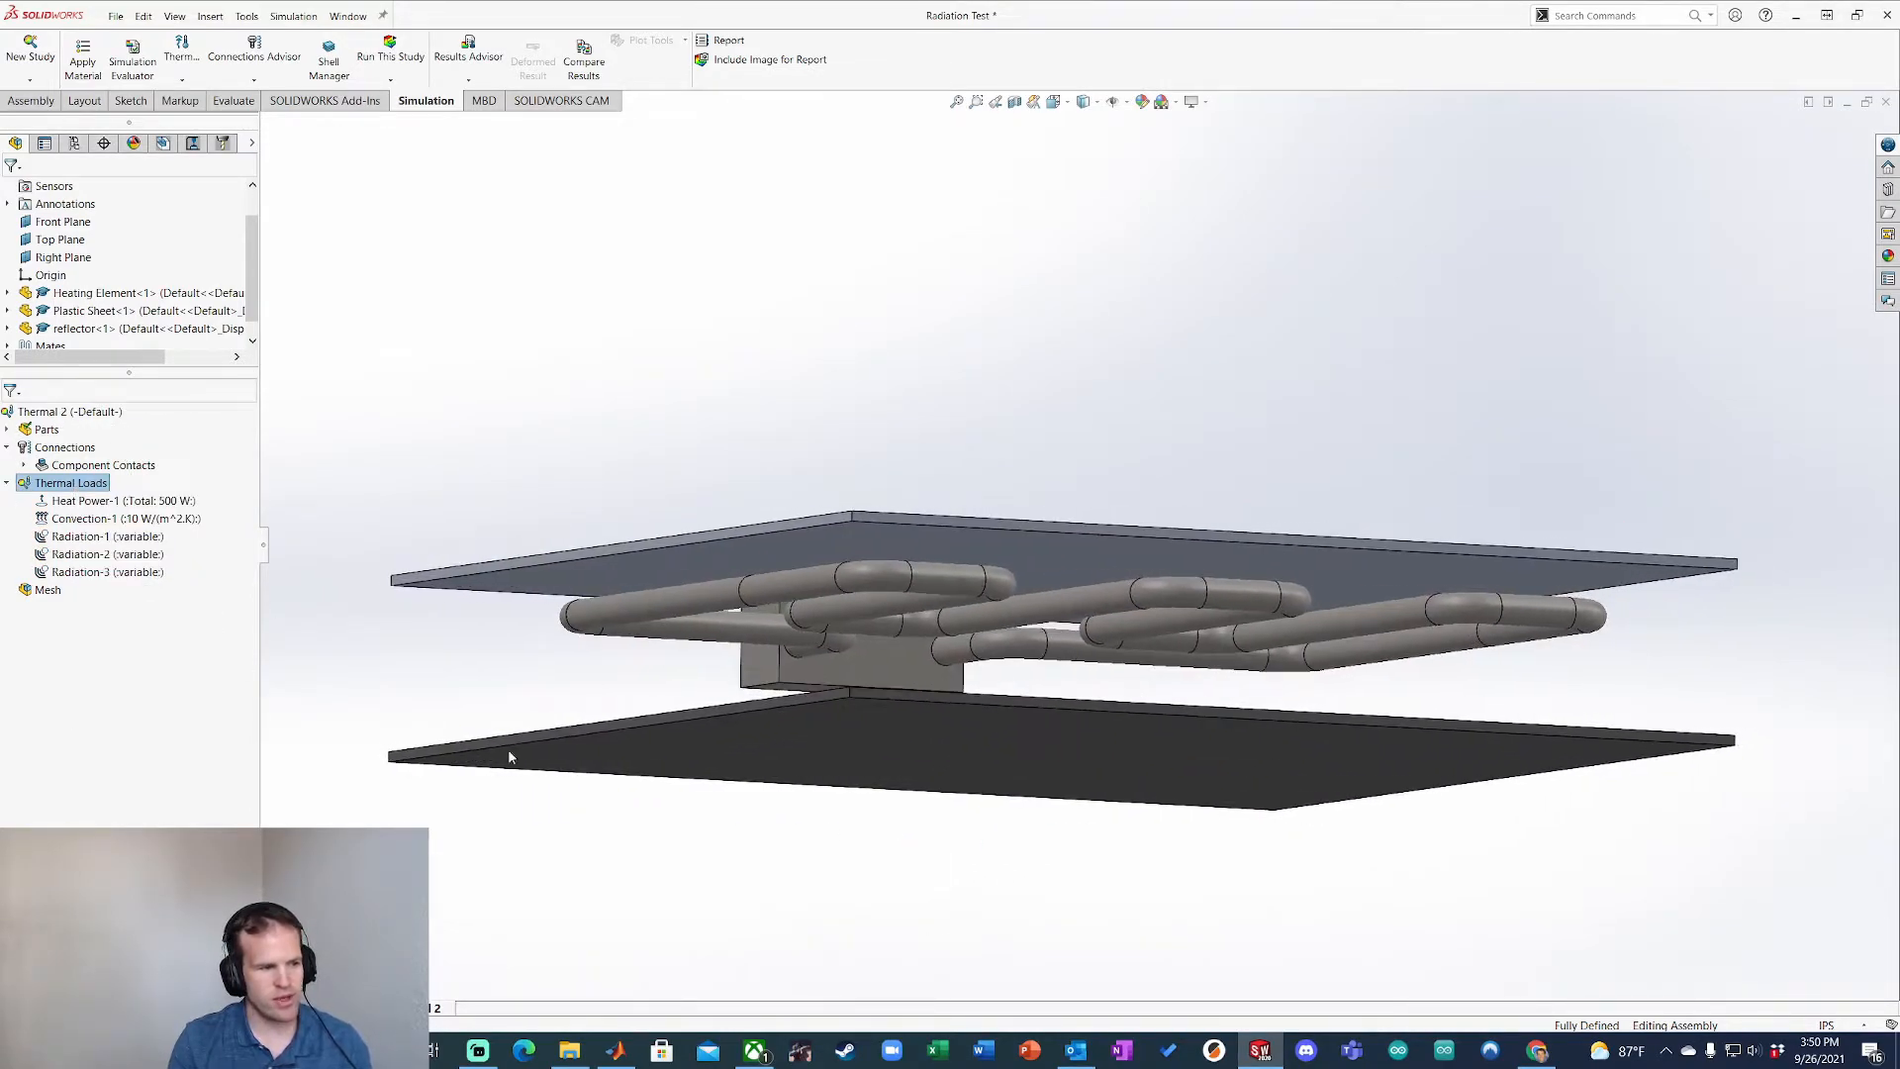
Step: Mesh the assembly and run the thermal study, moving the solver status window clear of the model
{"action": "right_click", "coordinate": [49, 594]}
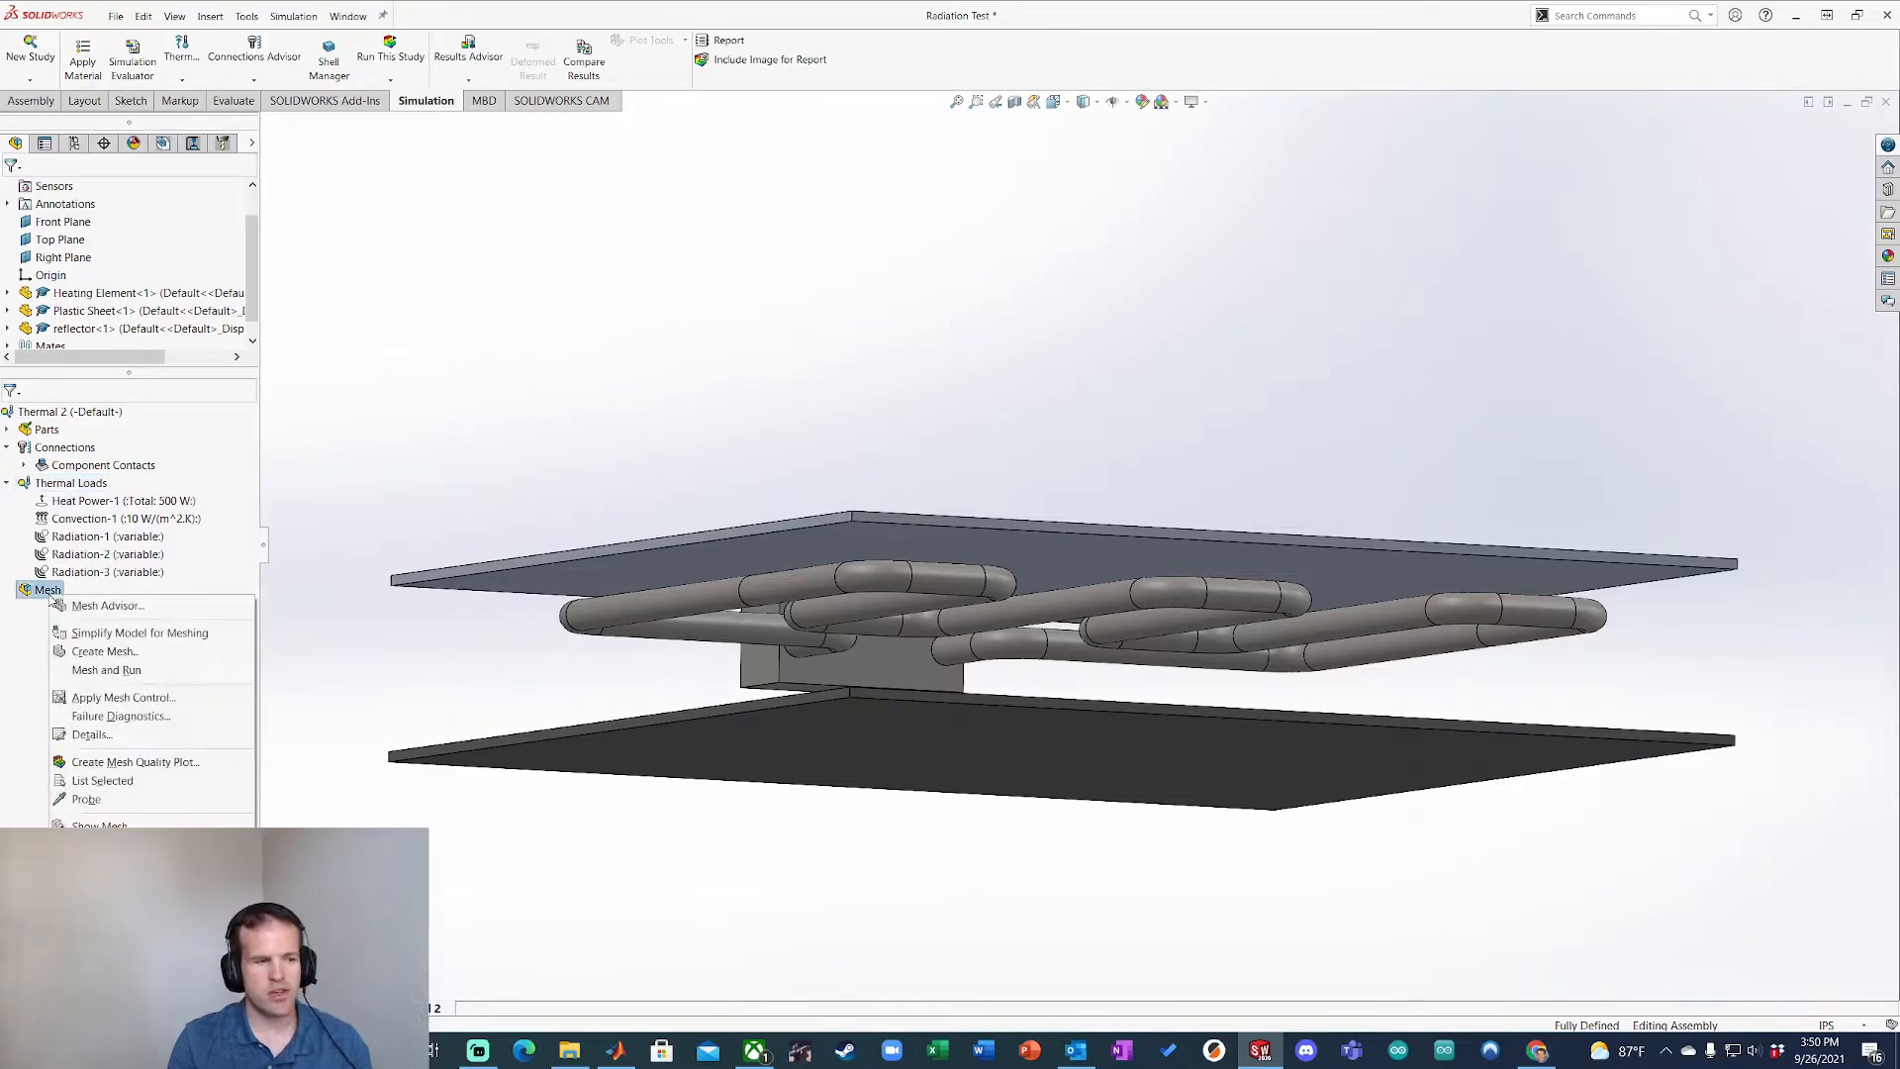
{"action": "left_click", "coordinate": [124, 671]}
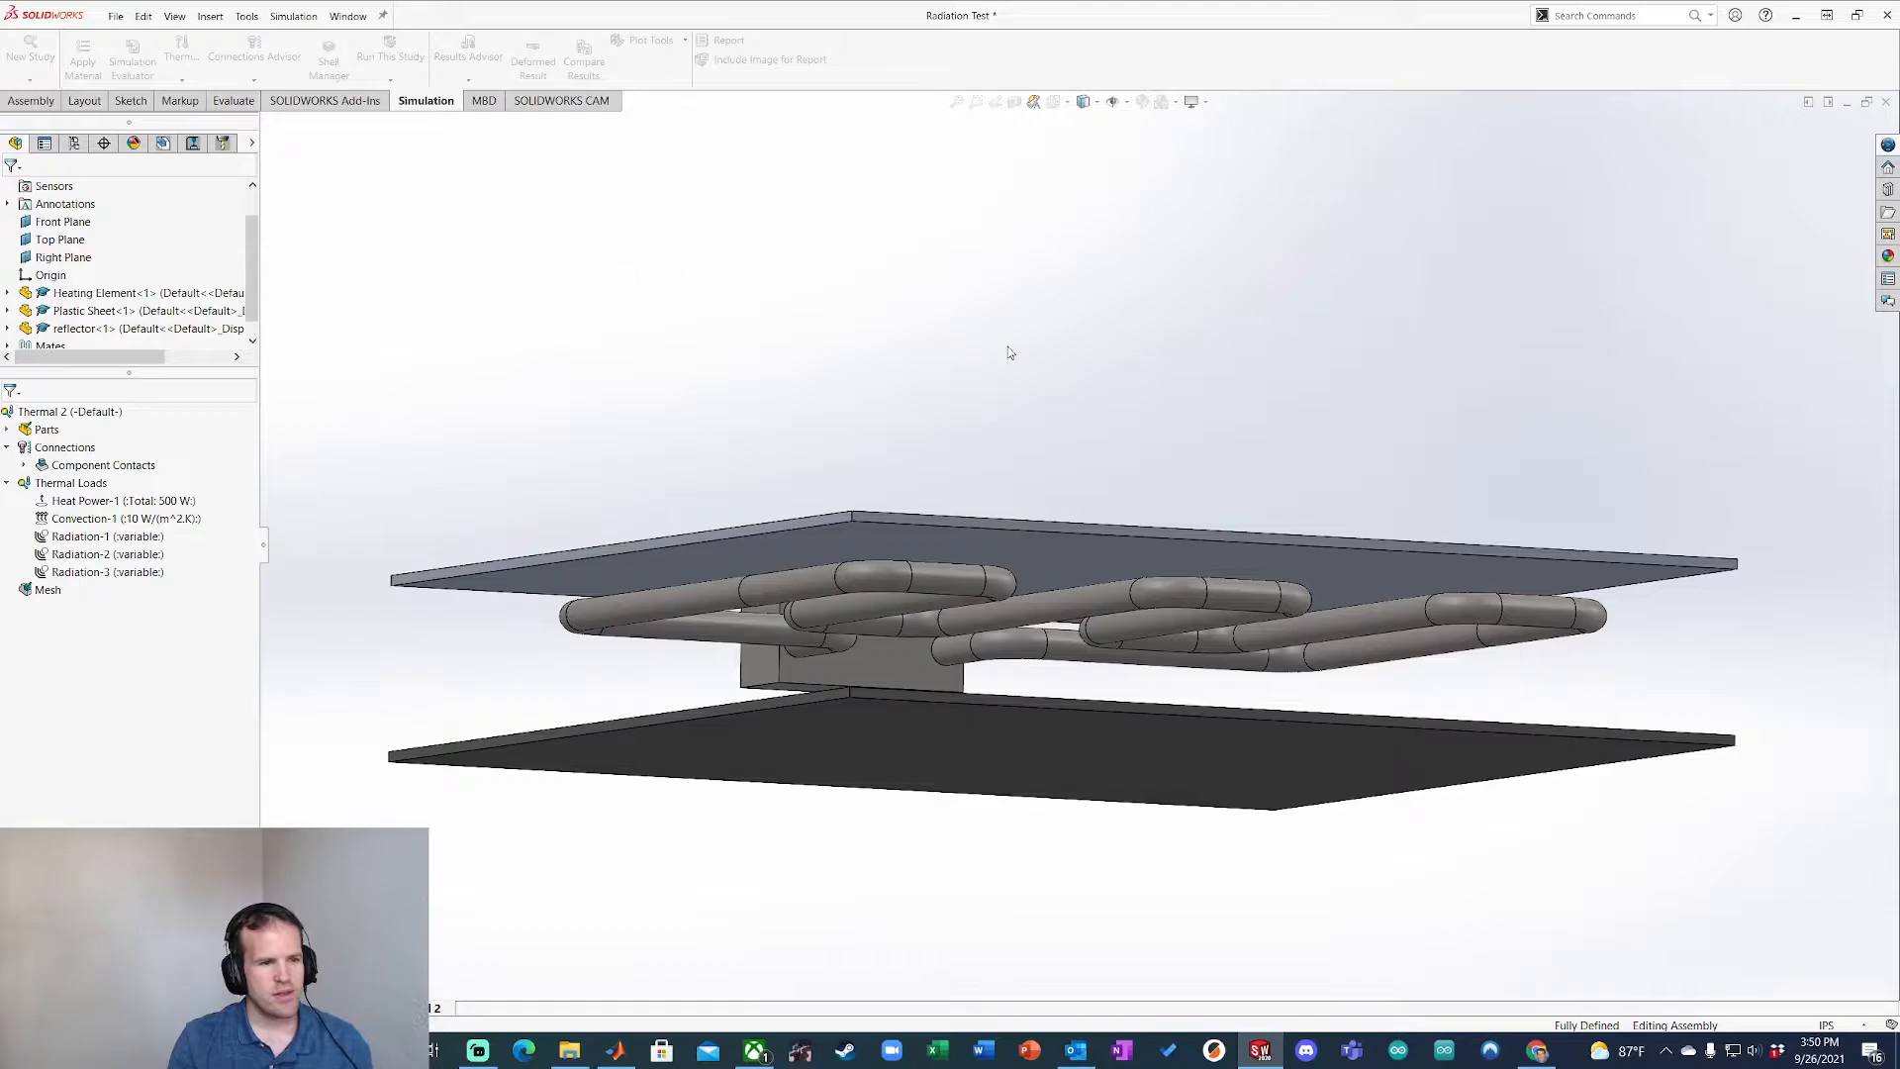
{"action": "left_click_drag", "start_coordinate": [947, 449], "coordinate": [426, 170]}
{"action": "left_click", "coordinate": [609, 321]}
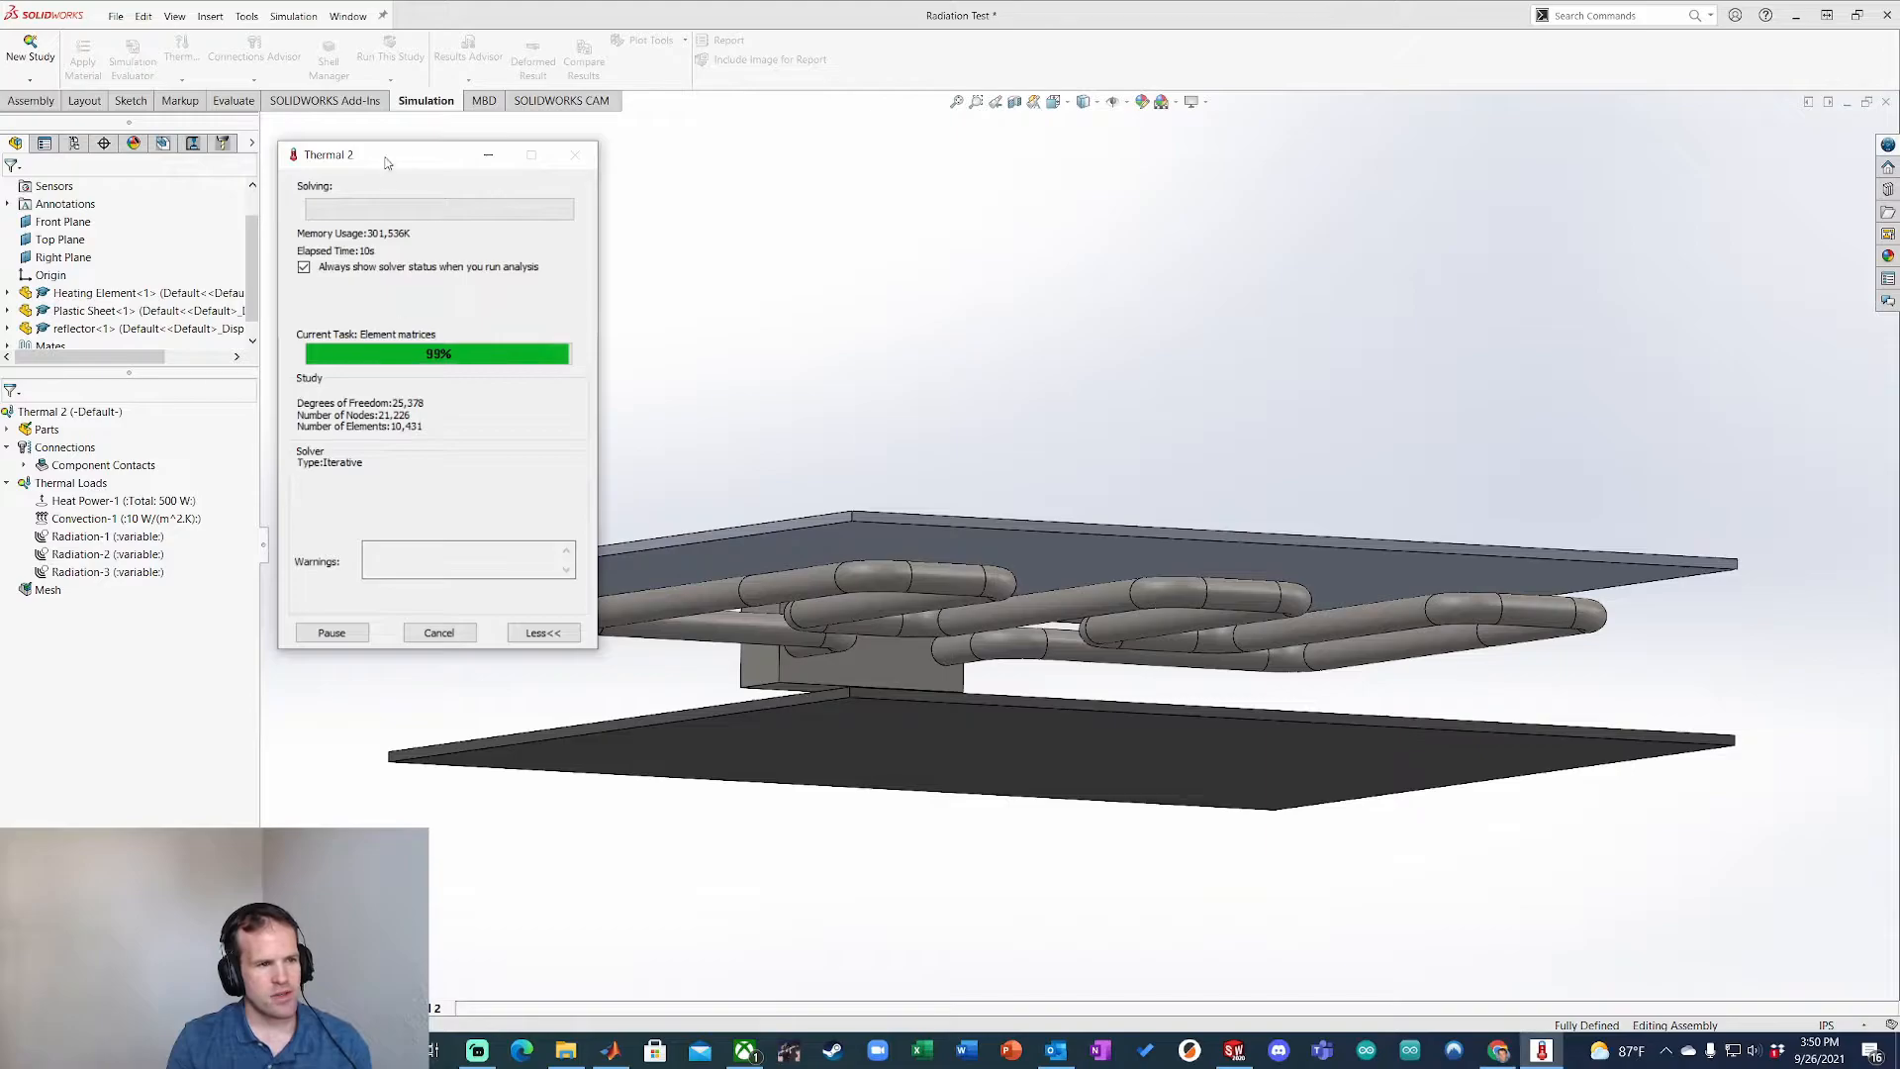
{"action": "left_click_drag", "start_coordinate": [384, 158], "coordinate": [386, 152]}
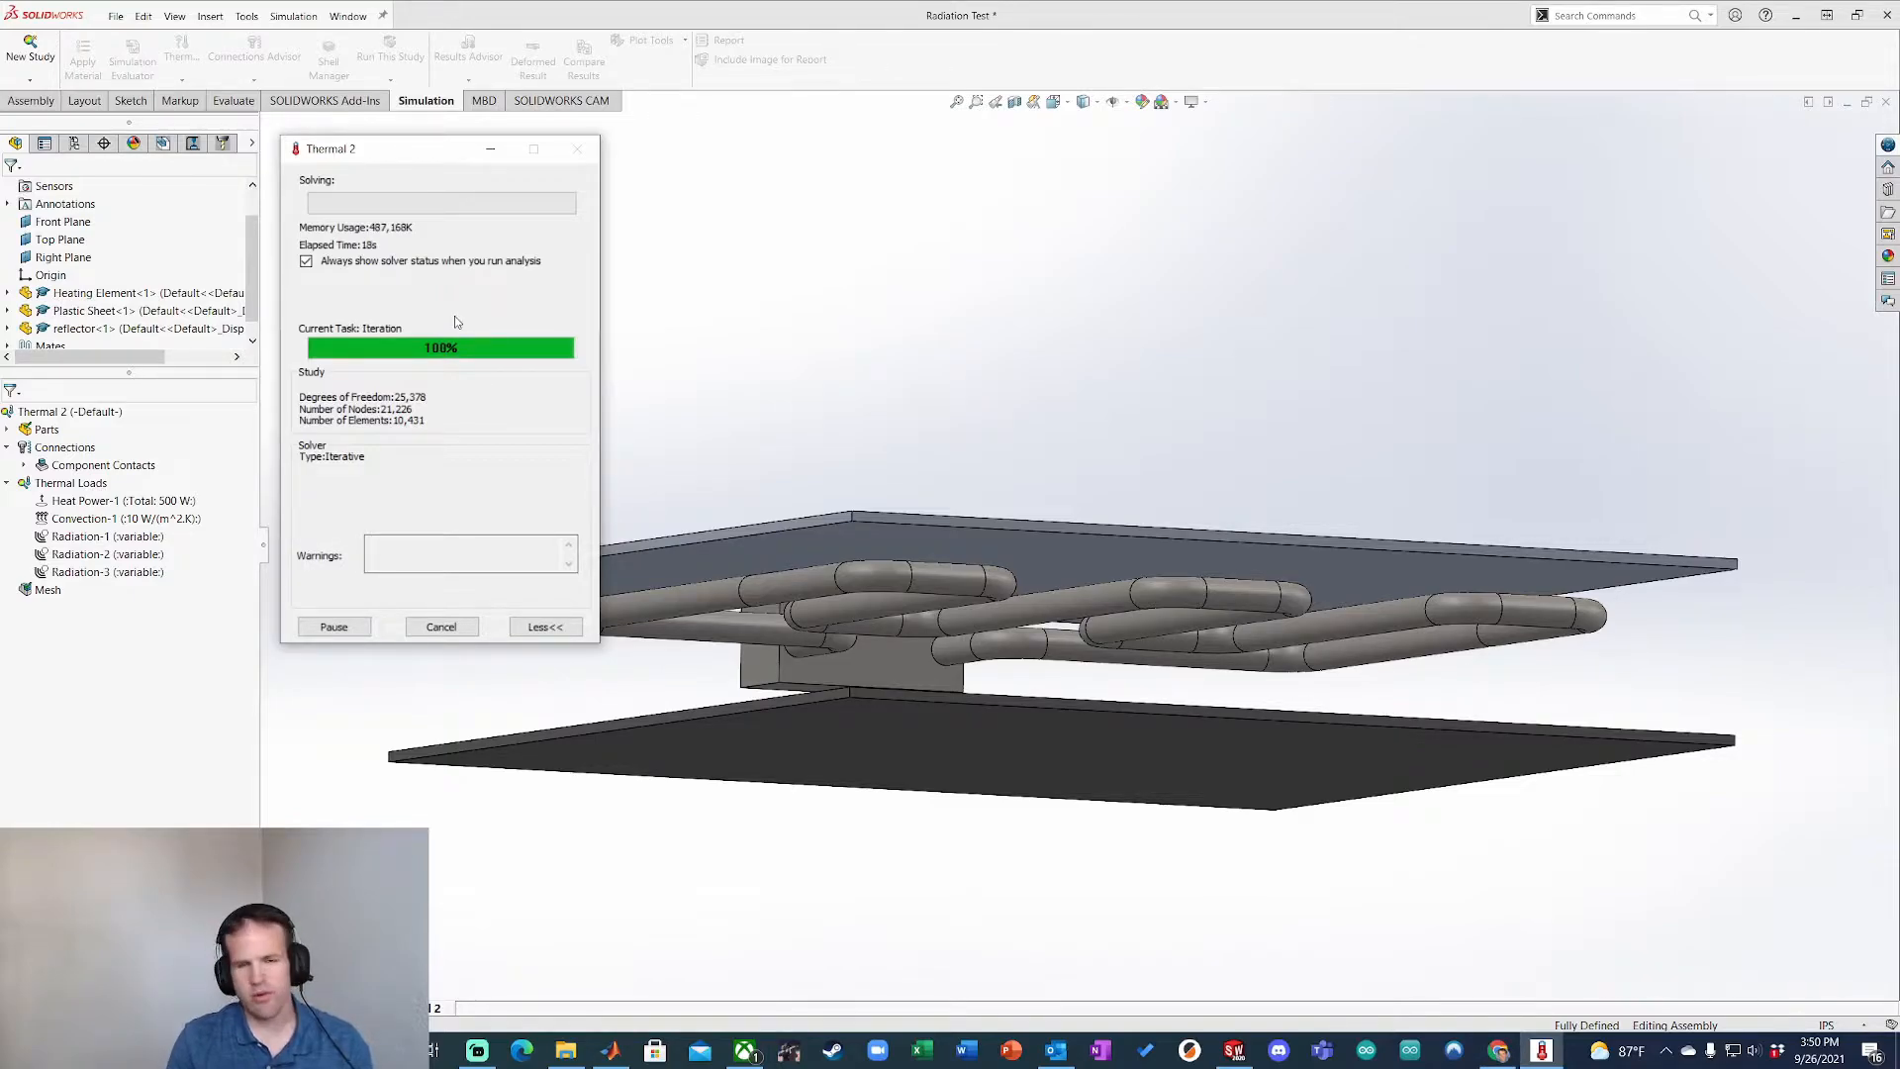
{"action": "left_click_drag", "start_coordinate": [439, 154], "coordinate": [434, 140]}
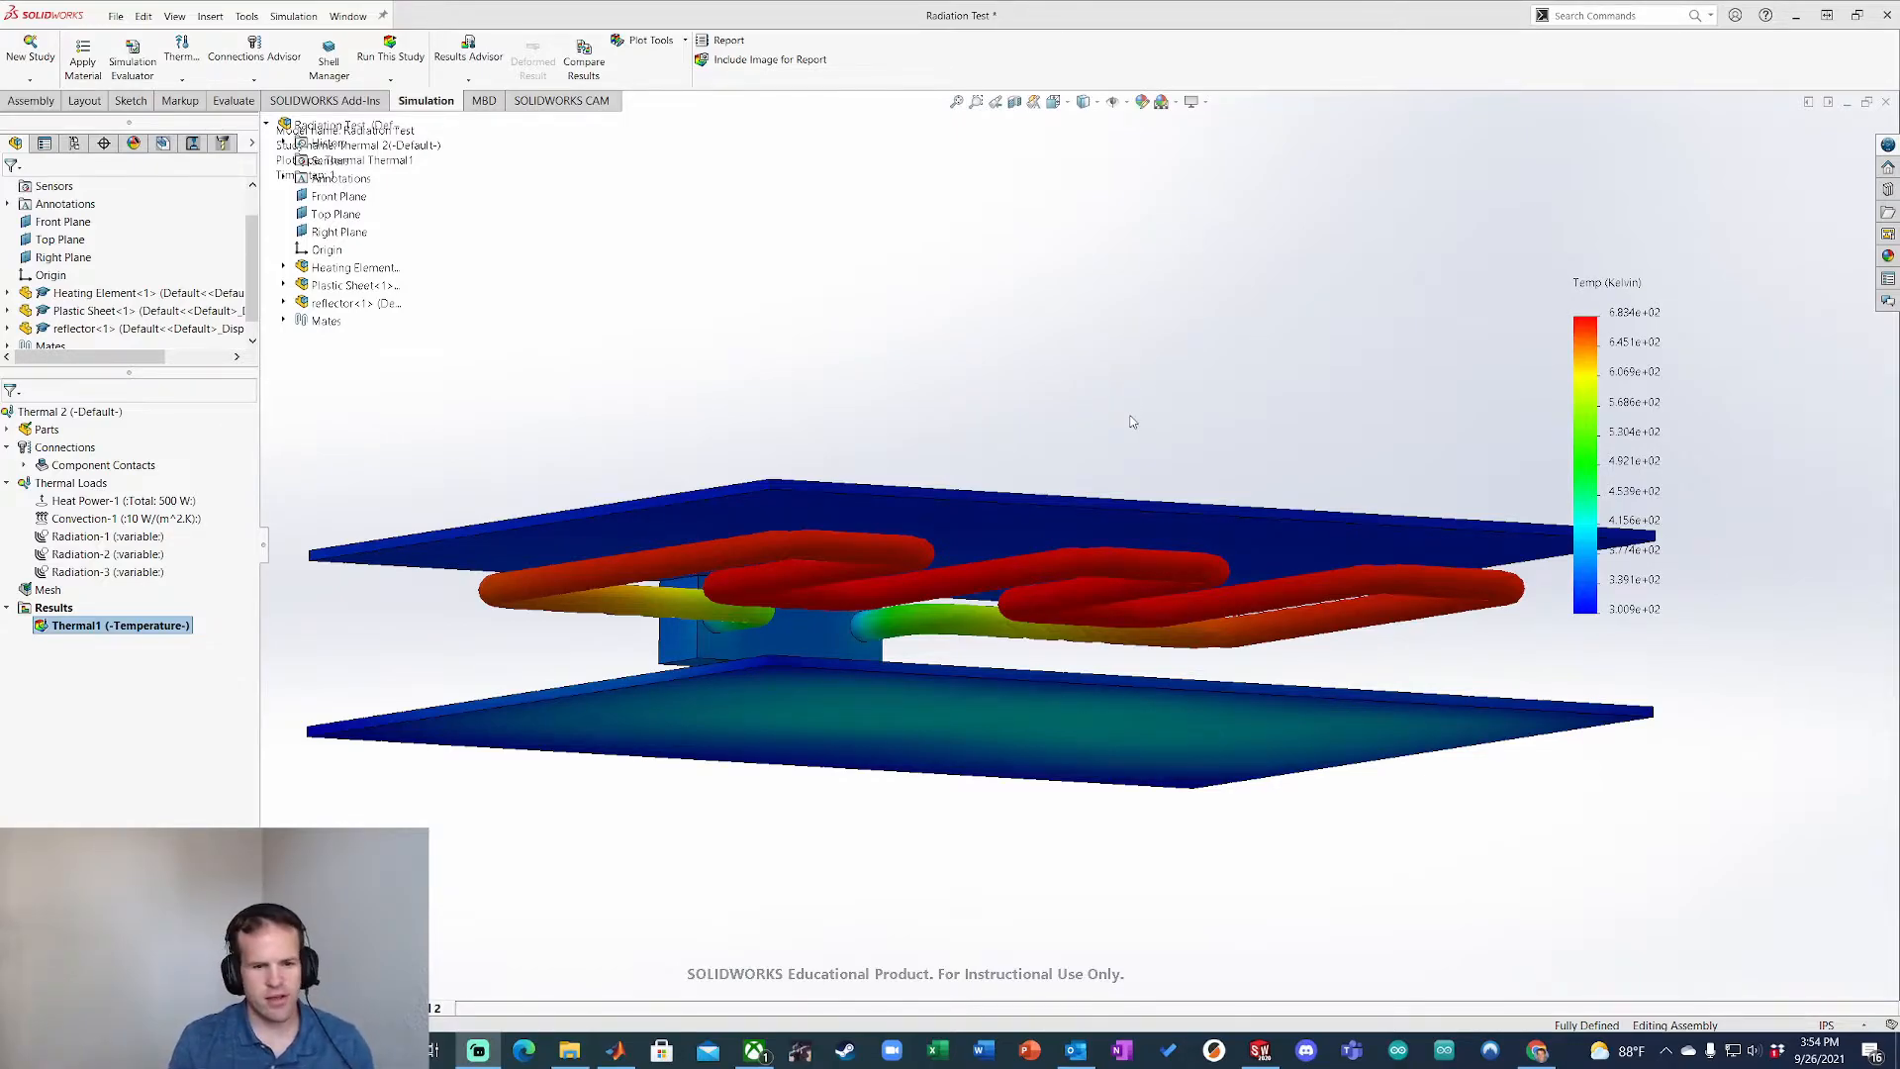
Step: Move the temperature plot's legend clear of the model so both sheets can be seen in full
{"action": "middle_click_drag", "start_coordinate": [1131, 417], "coordinate": [1105, 441], "text": "ctrl"}
{"action": "left_click_drag", "start_coordinate": [1618, 394], "coordinate": [1775, 636]}
{"action": "middle_click_drag", "start_coordinate": [1405, 485], "coordinate": [1538, 587]}
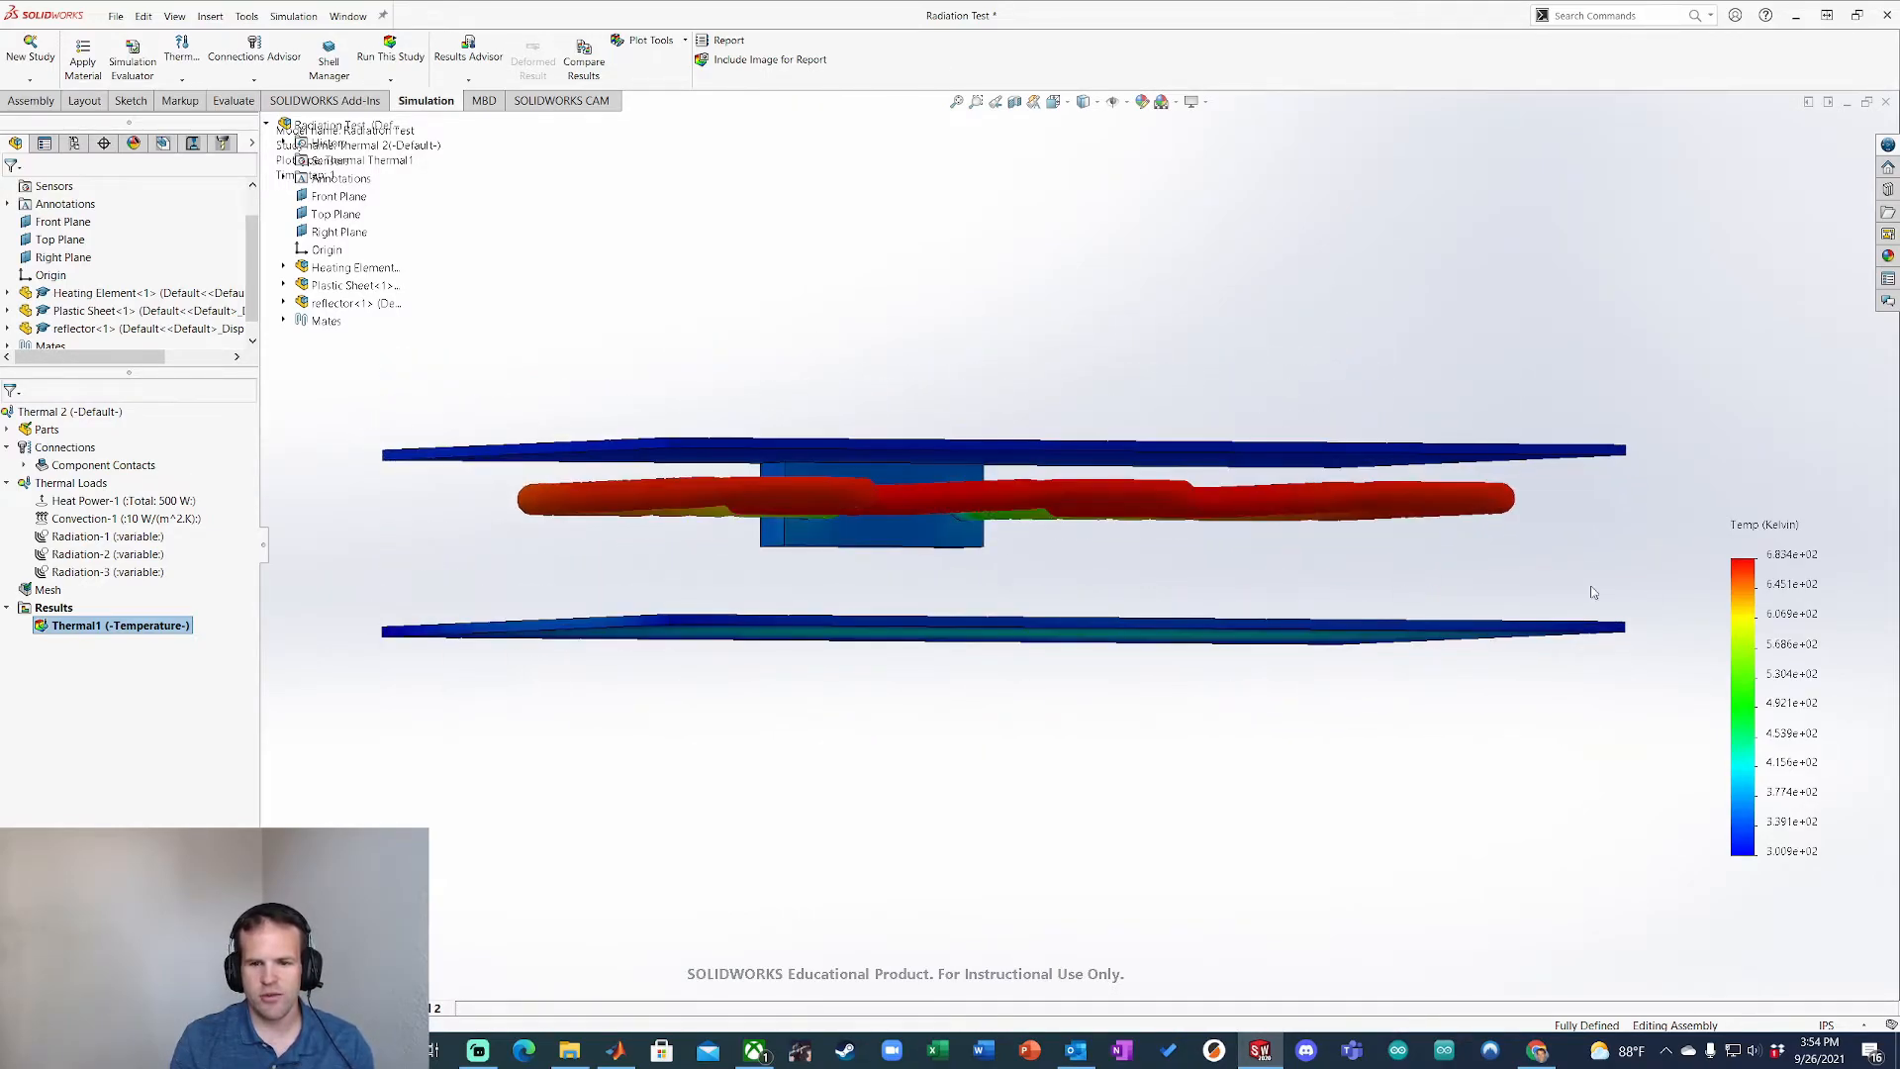
Step: Examine the temperature distribution on the heating element, reflector and plastic sheet from several angles
{"action": "middle_click_drag", "start_coordinate": [1595, 663], "coordinate": [1579, 621]}
{"action": "middle_click_drag", "start_coordinate": [823, 396], "coordinate": [808, 463]}
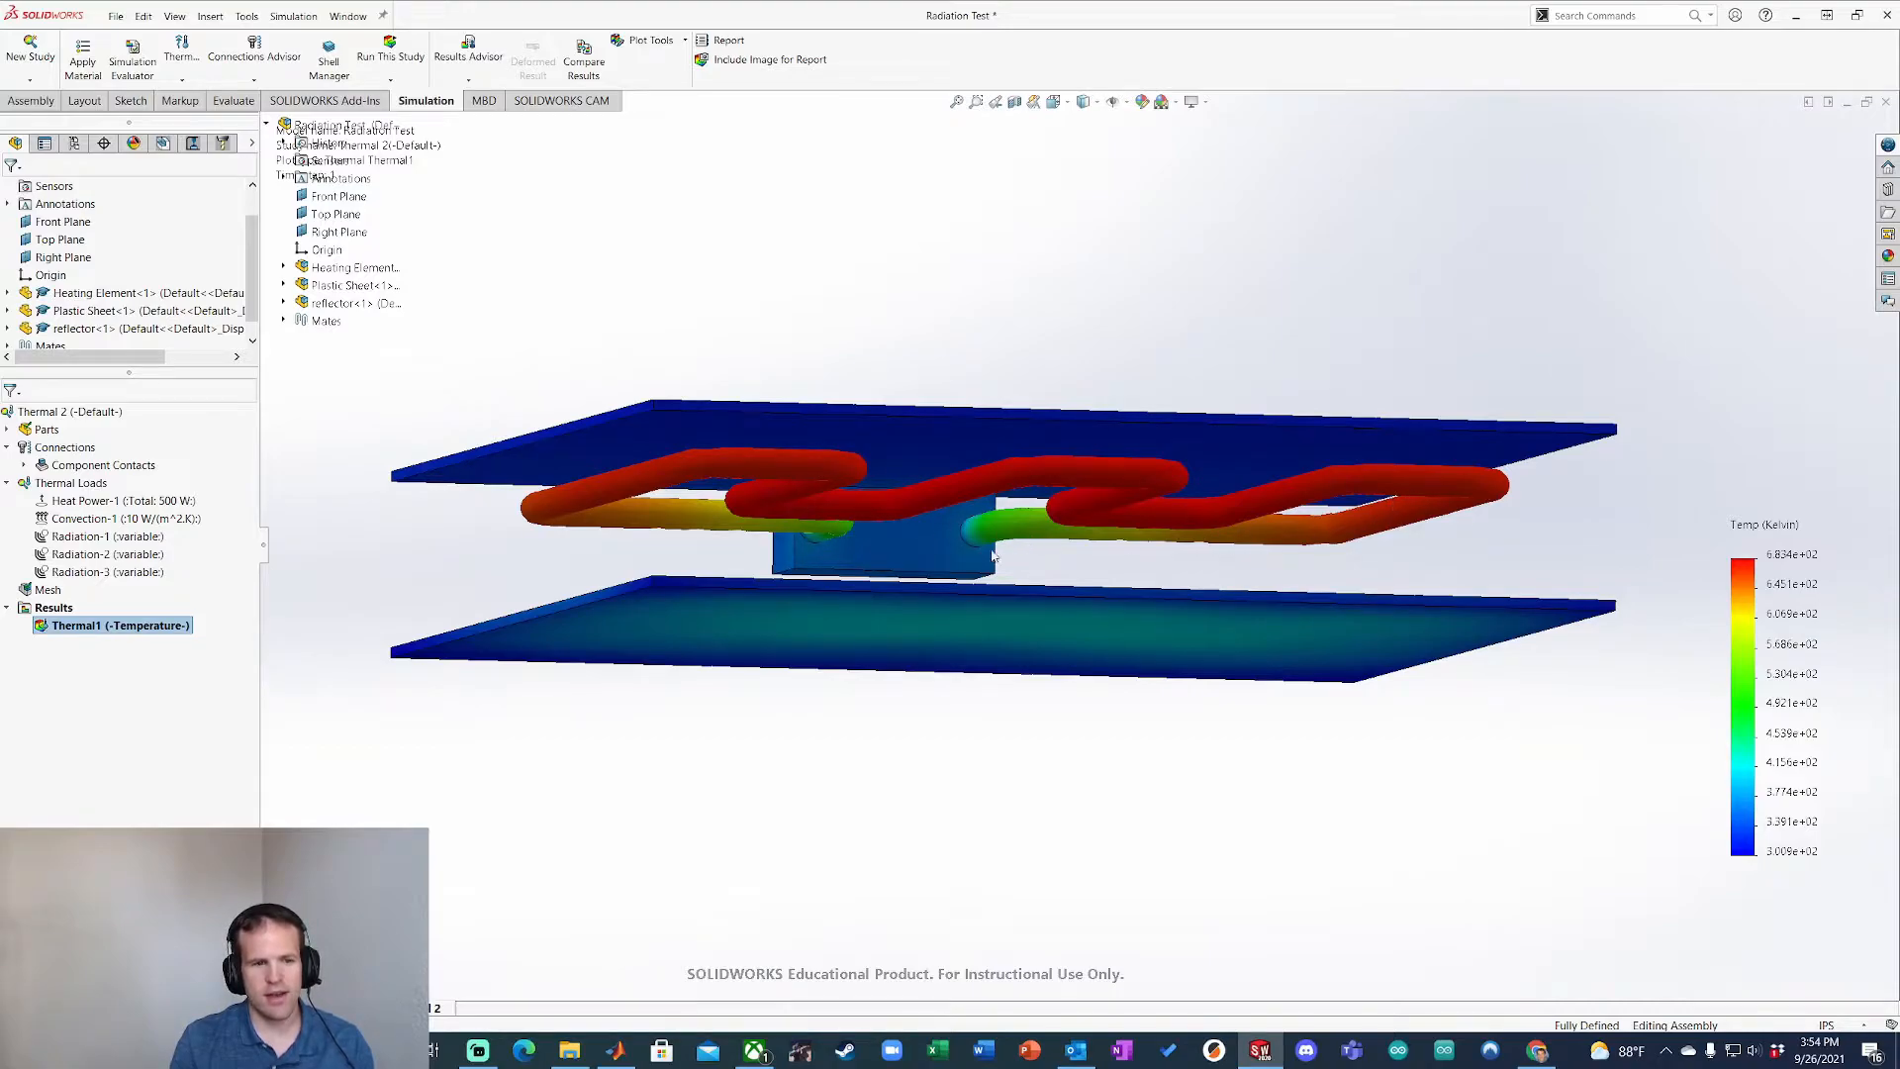
{"action": "middle_click_drag", "start_coordinate": [1010, 548], "coordinate": [989, 551]}
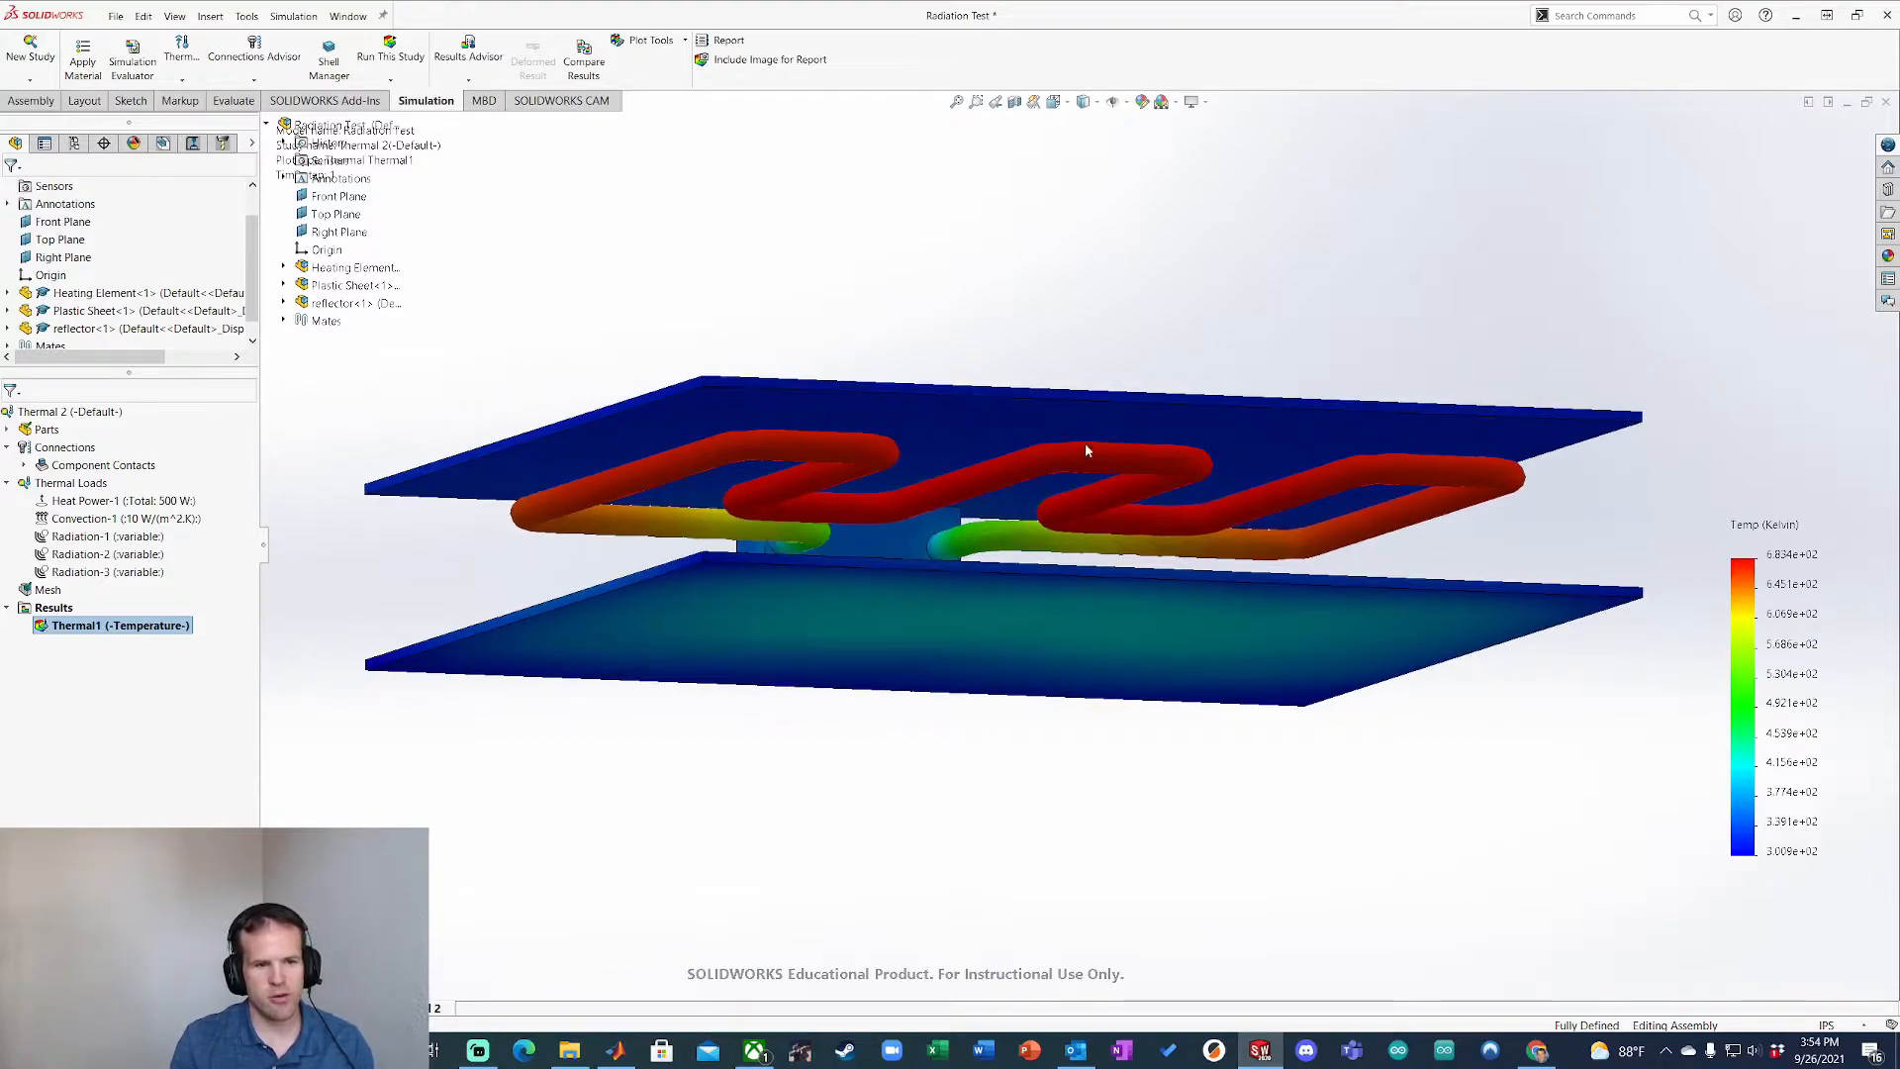
{"action": "middle_click_drag", "start_coordinate": [1030, 452], "coordinate": [989, 630]}
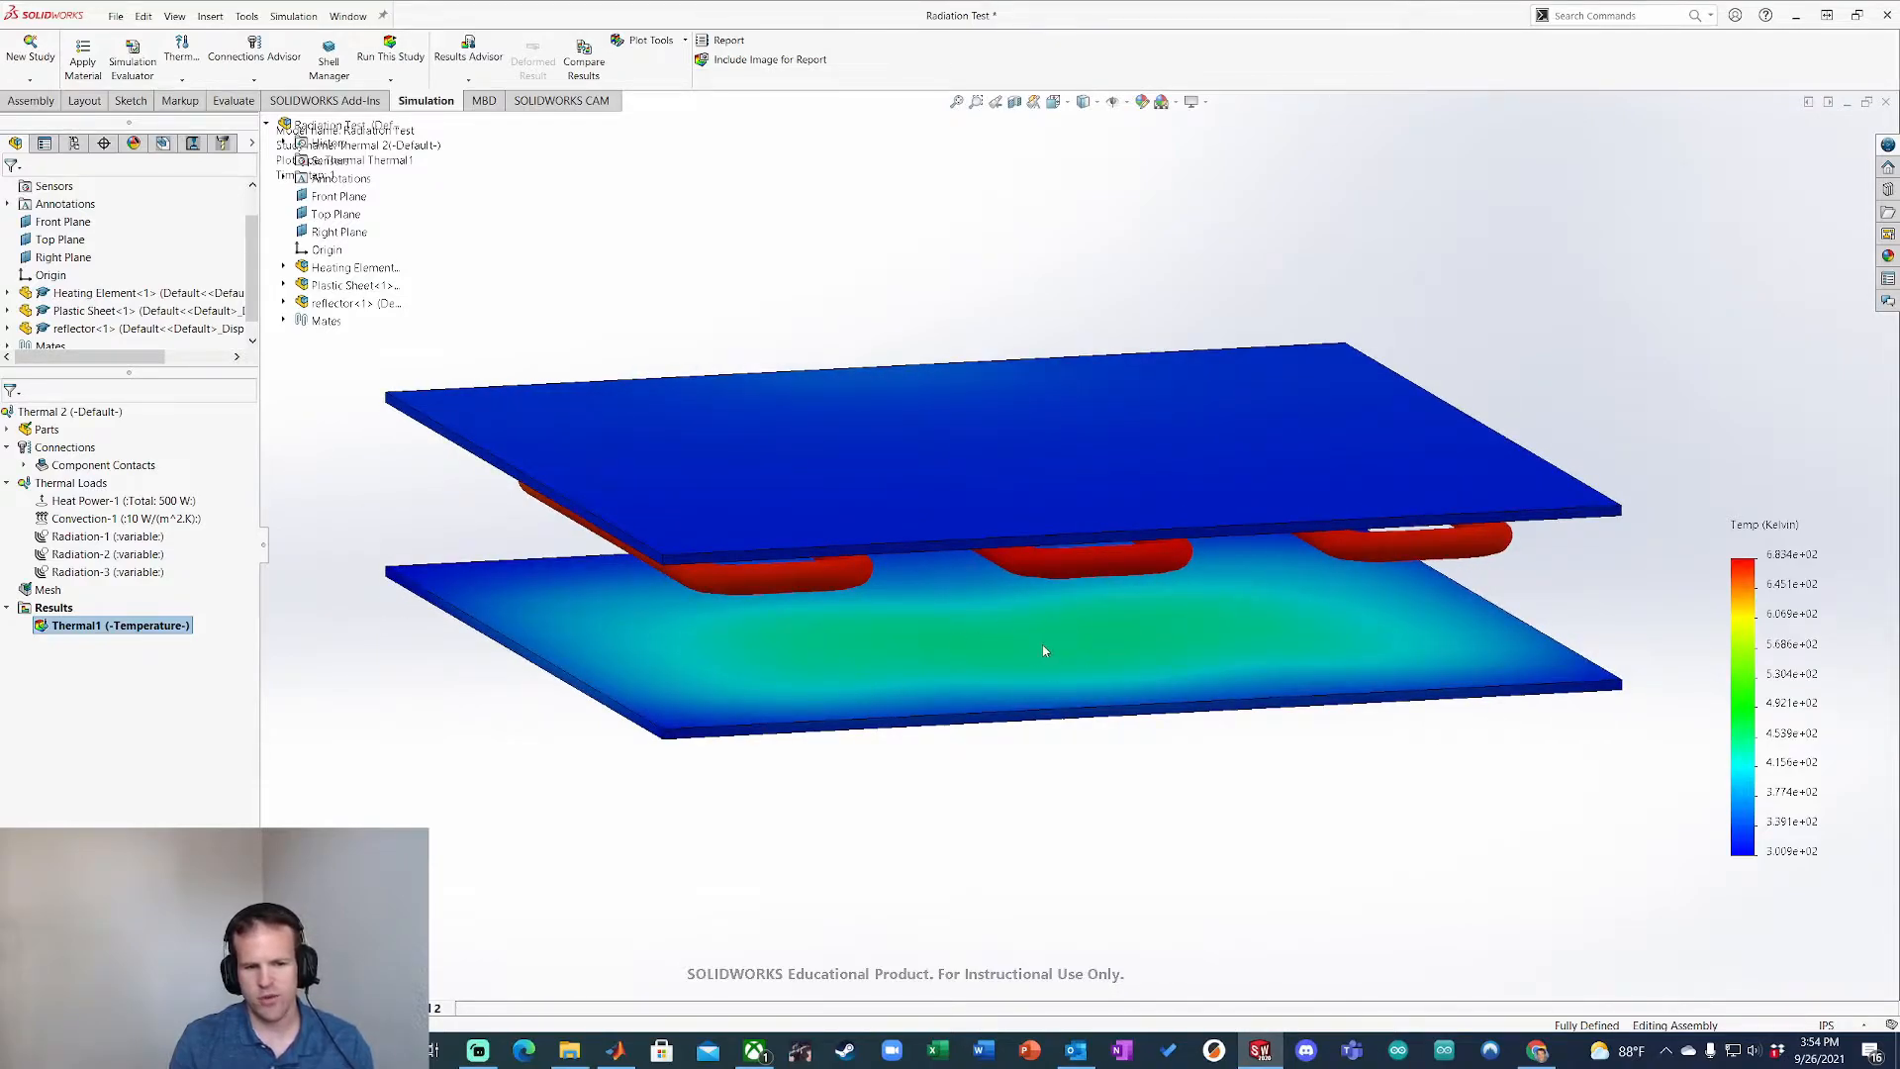
{"action": "middle_click_drag", "start_coordinate": [846, 649], "coordinate": [1278, 669]}
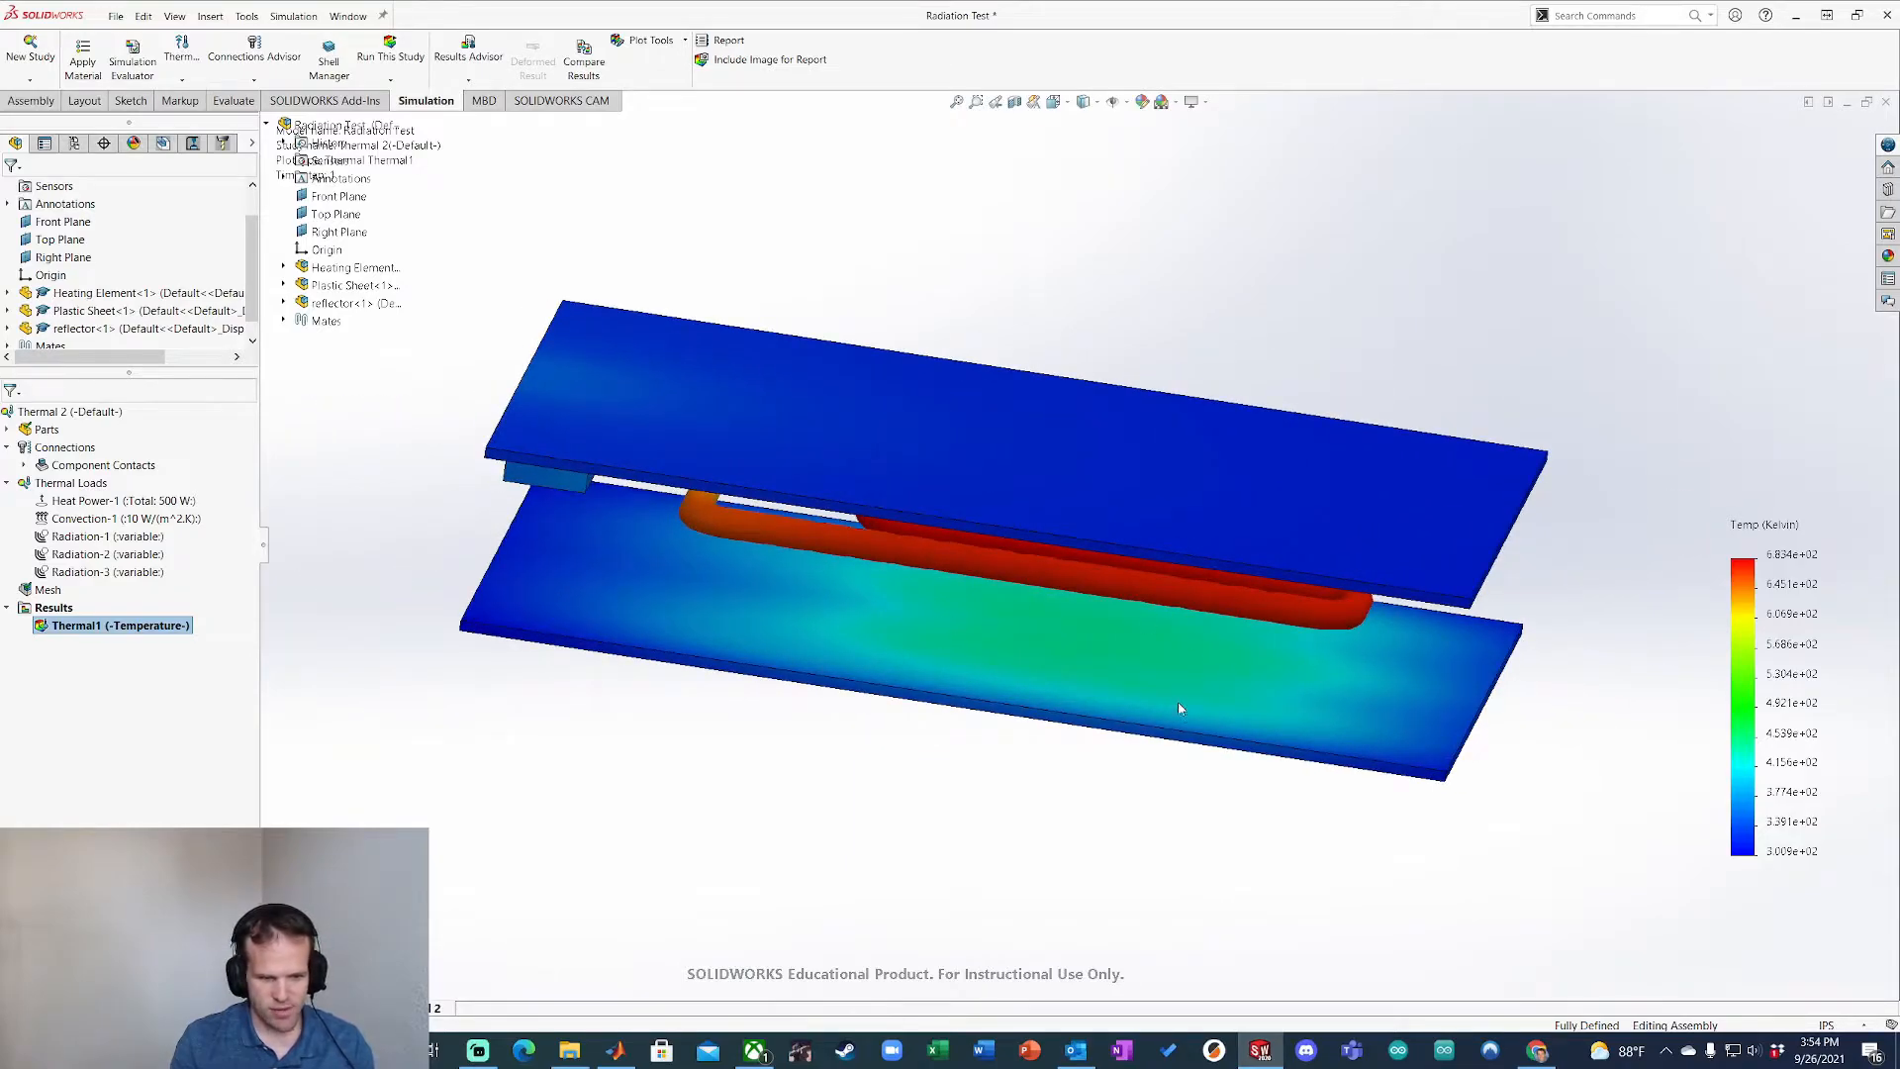
{"action": "middle_click_drag", "start_coordinate": [1065, 694], "coordinate": [1104, 712]}
{"action": "left_click_drag", "start_coordinate": [1785, 615], "coordinate": [1772, 587]}
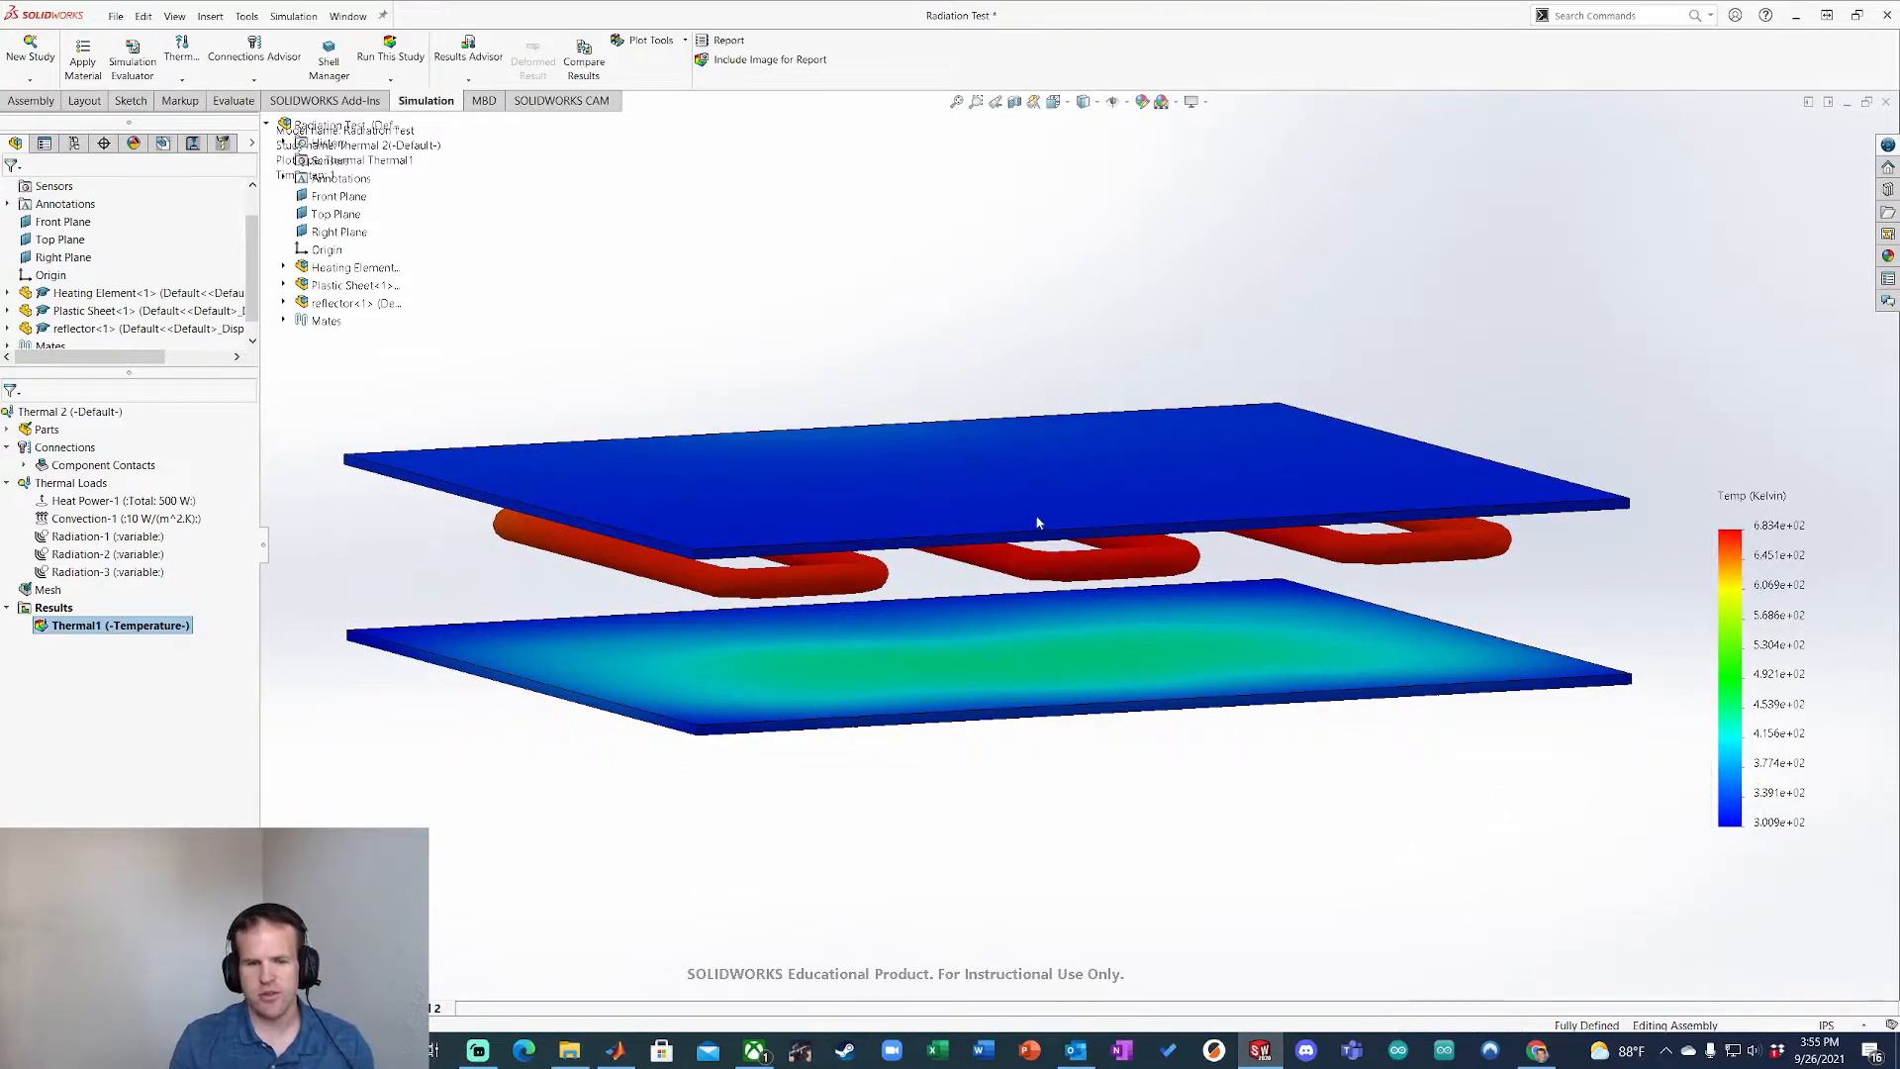
Step: Change the temperature plot's units to Celsius
{"action": "right_click", "coordinate": [123, 625]}
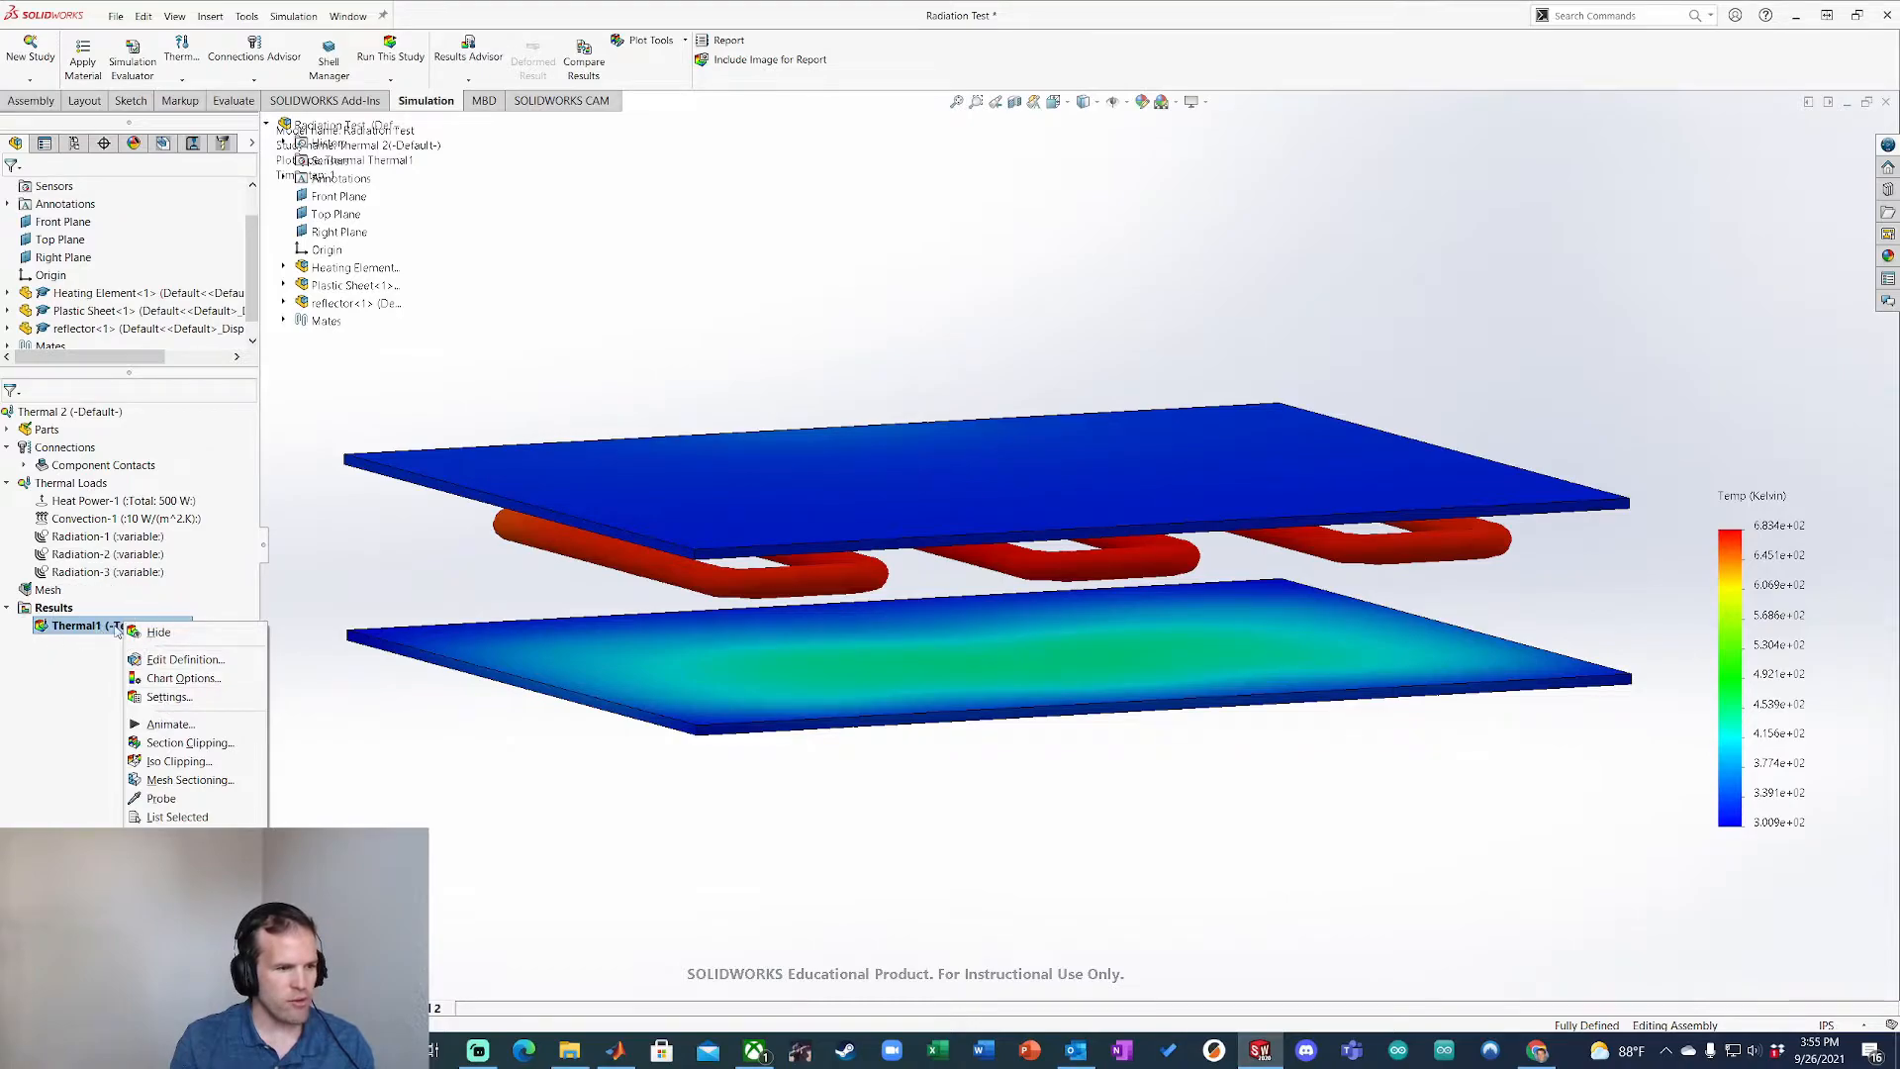
{"action": "left_click", "coordinate": [188, 681]}
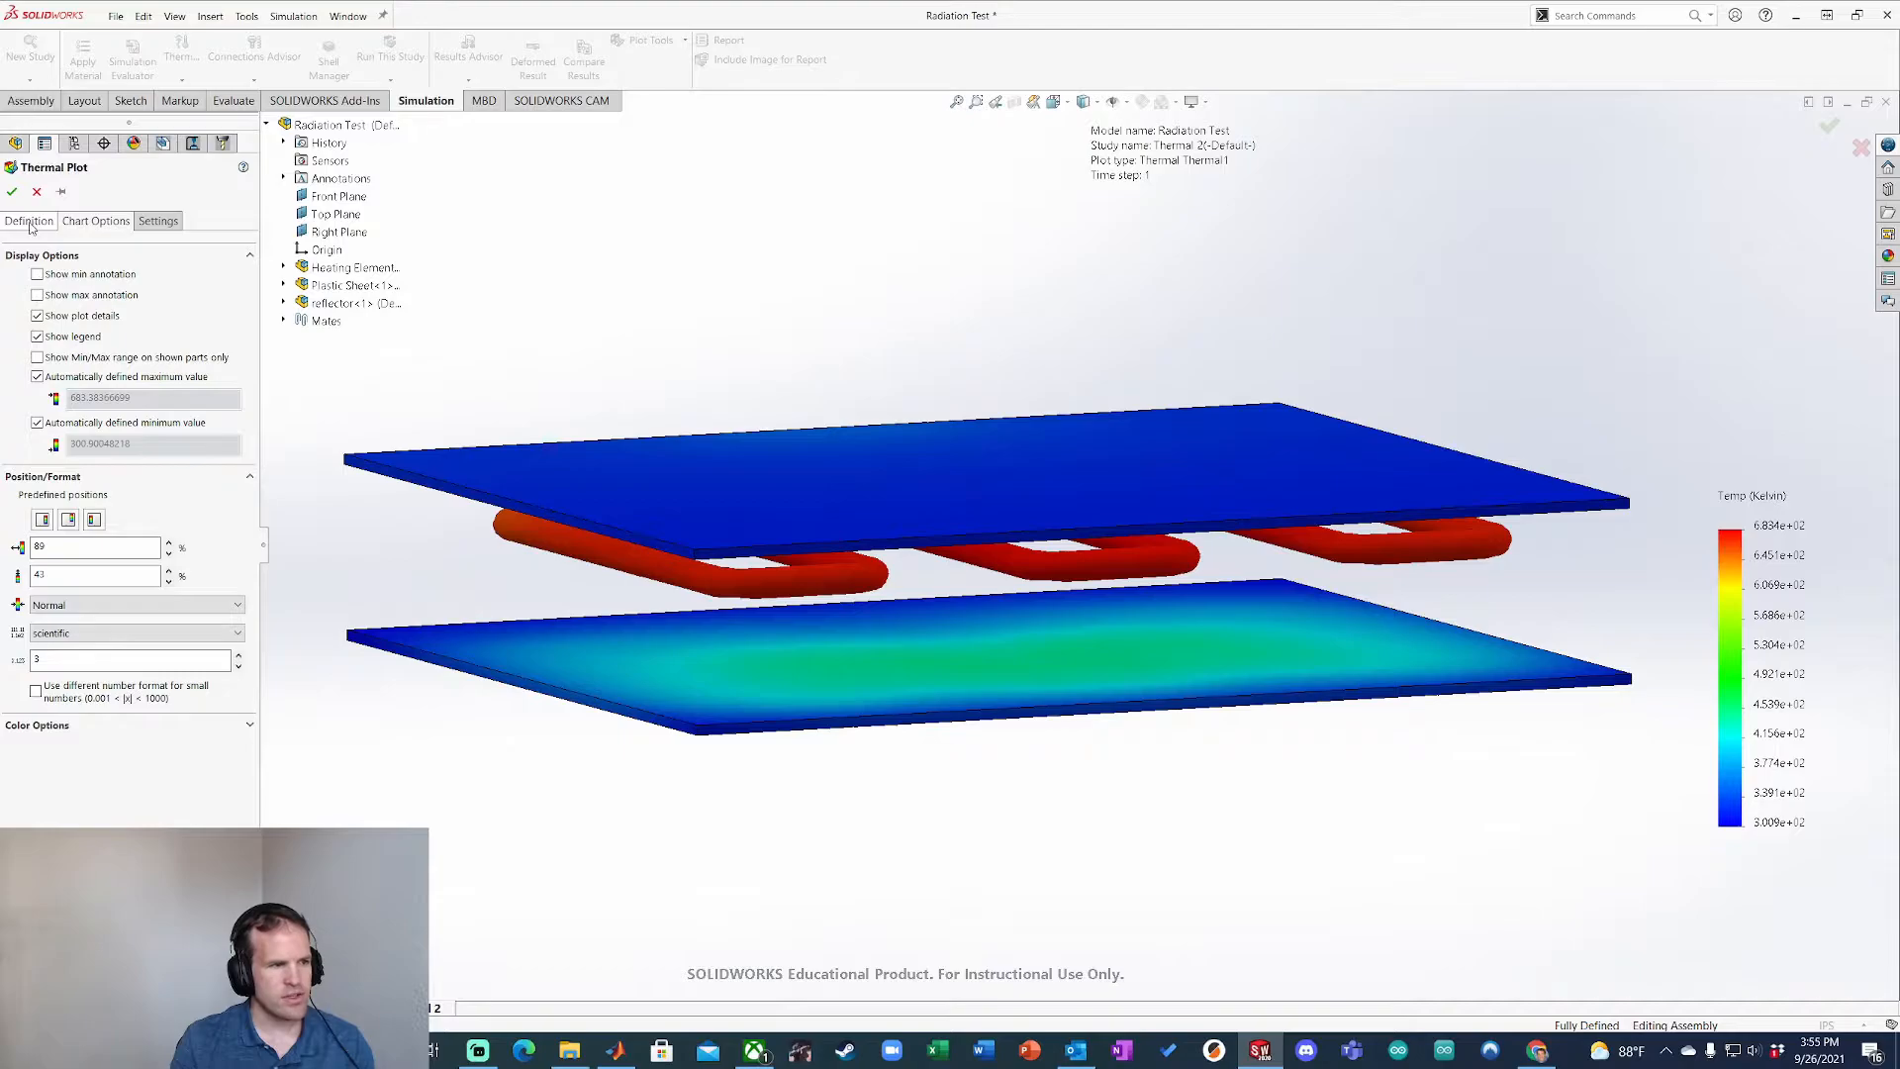
{"action": "left_click", "coordinate": [30, 225]}
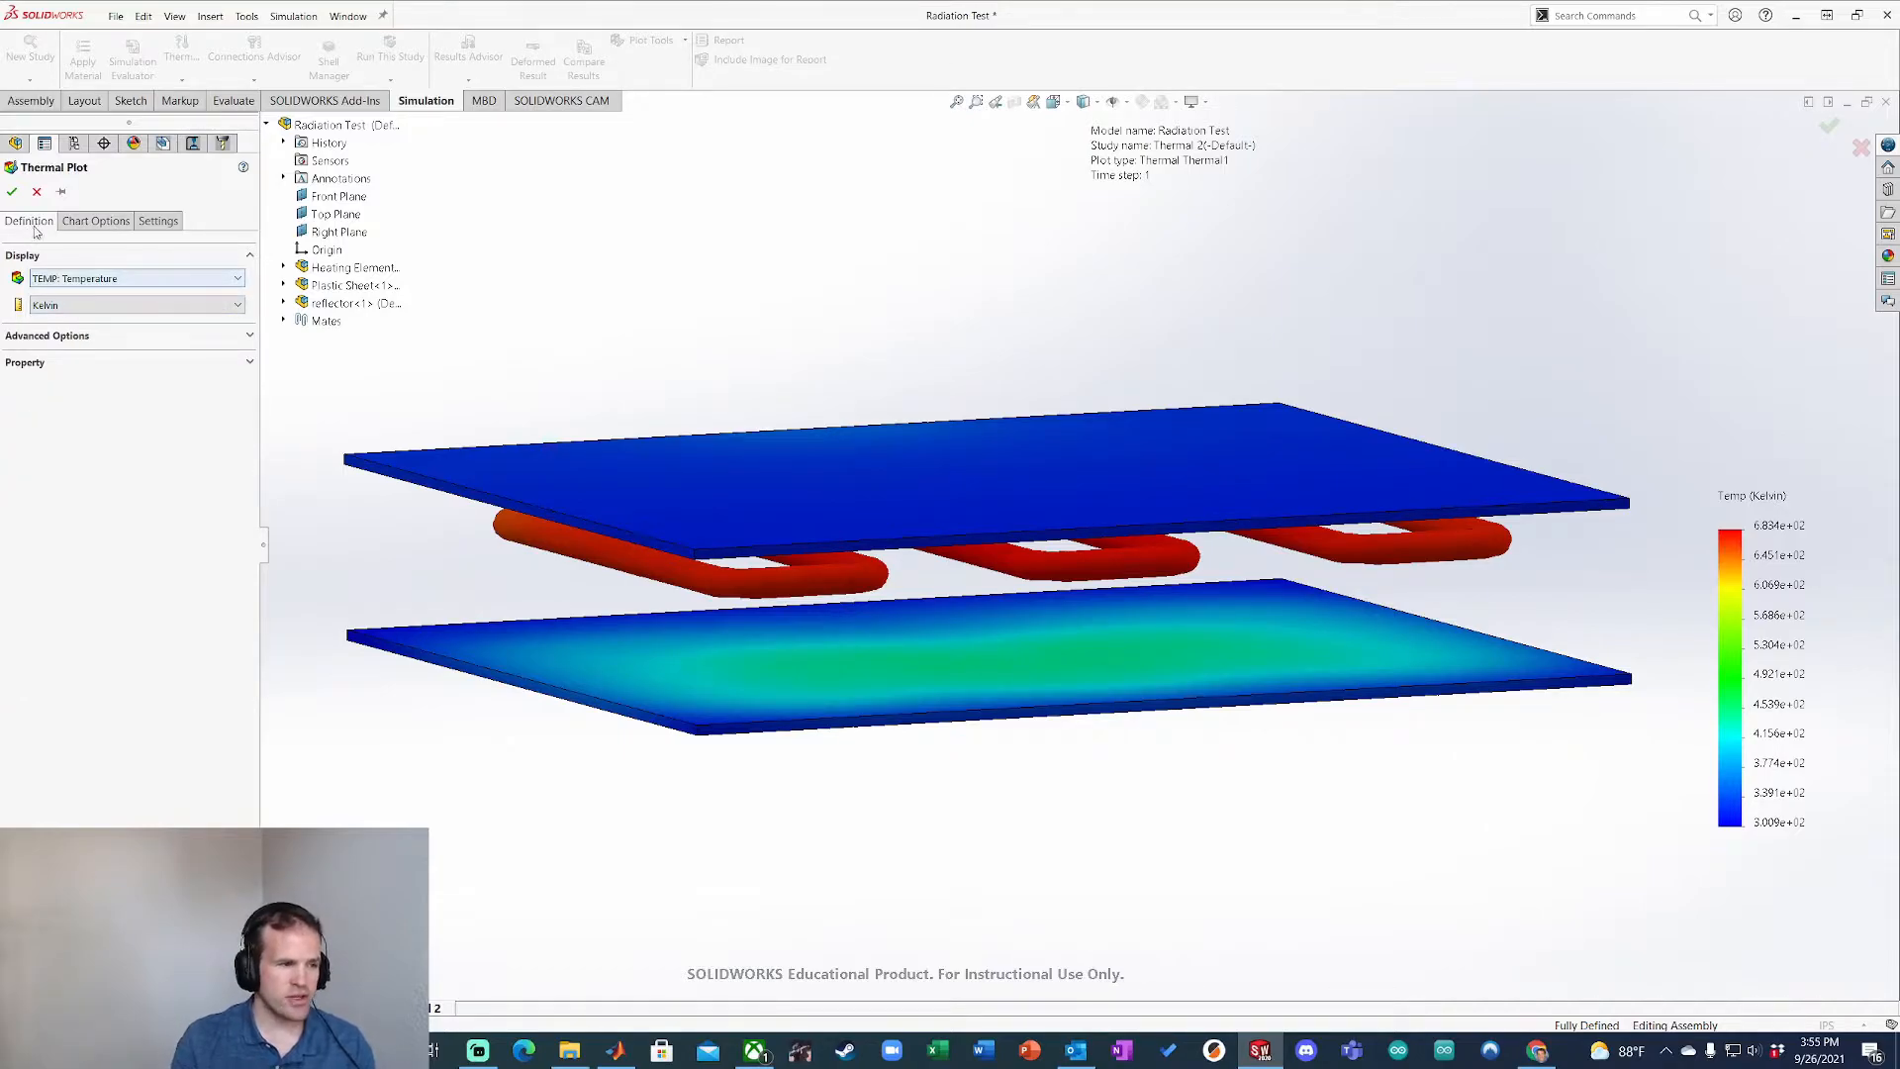
{"action": "left_click", "coordinate": [124, 304]}
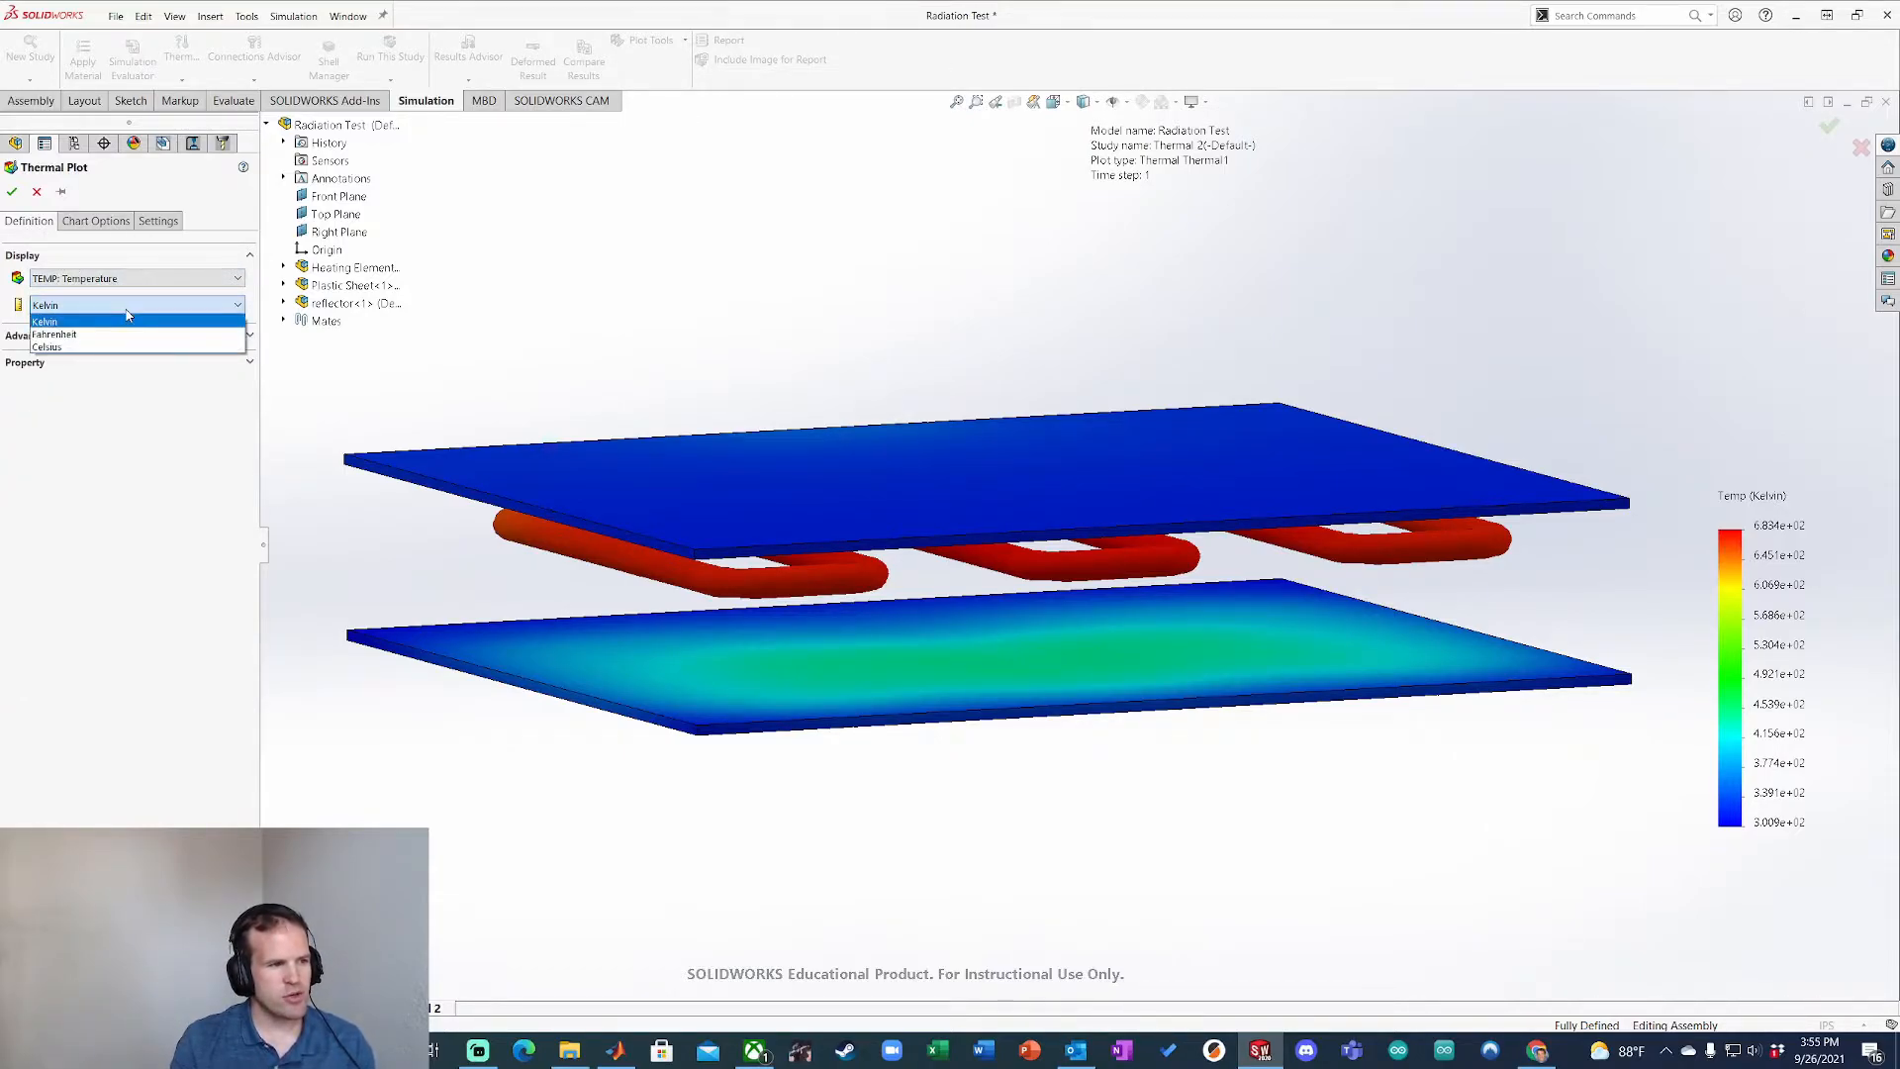
{"action": "left_click", "coordinate": [88, 347]}
{"action": "left_click", "coordinate": [11, 192]}
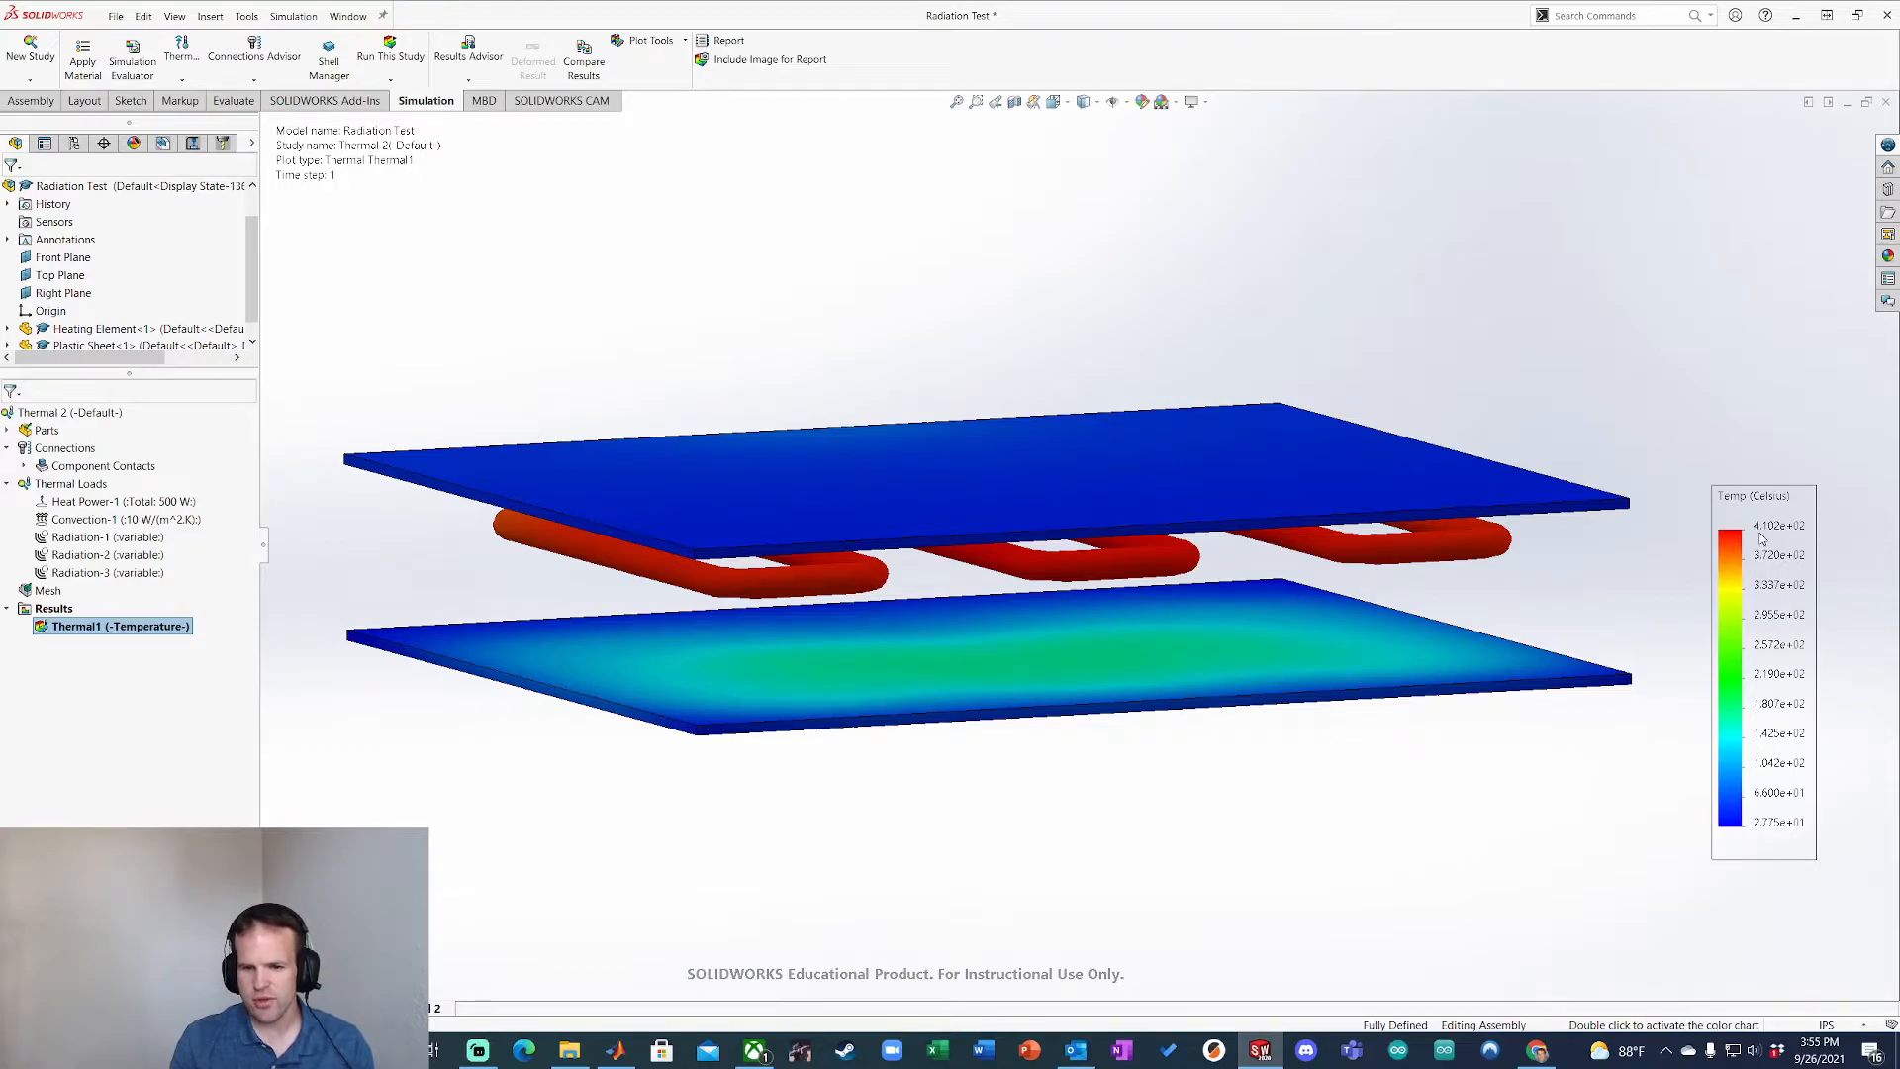
Step: Probe the temperature plot near the middle of the plastic sheet and near its short edge
{"action": "middle_click_drag", "start_coordinate": [1349, 752], "coordinate": [1315, 634], "text": "ctrl"}
{"action": "middle_click_drag", "start_coordinate": [1144, 534], "coordinate": [1044, 677]}
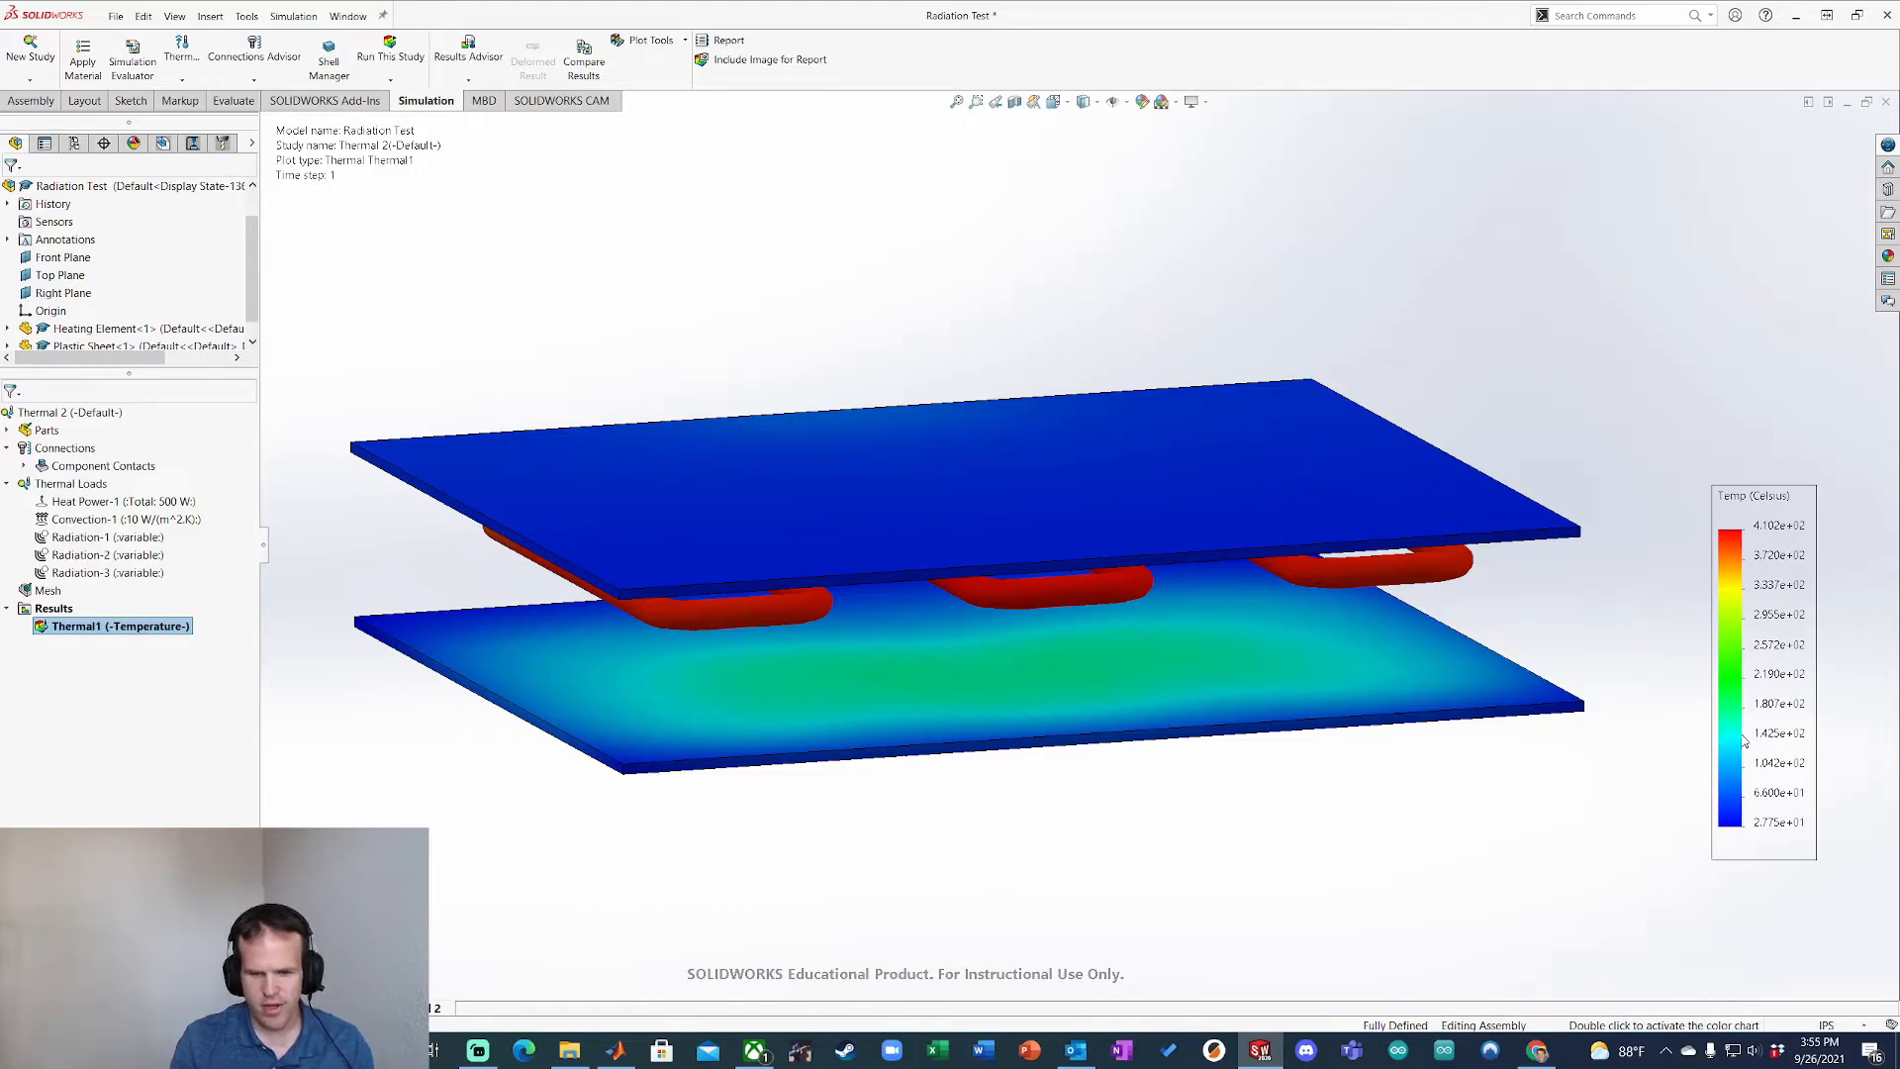
{"action": "middle_click_drag", "start_coordinate": [1010, 727], "coordinate": [1078, 742]}
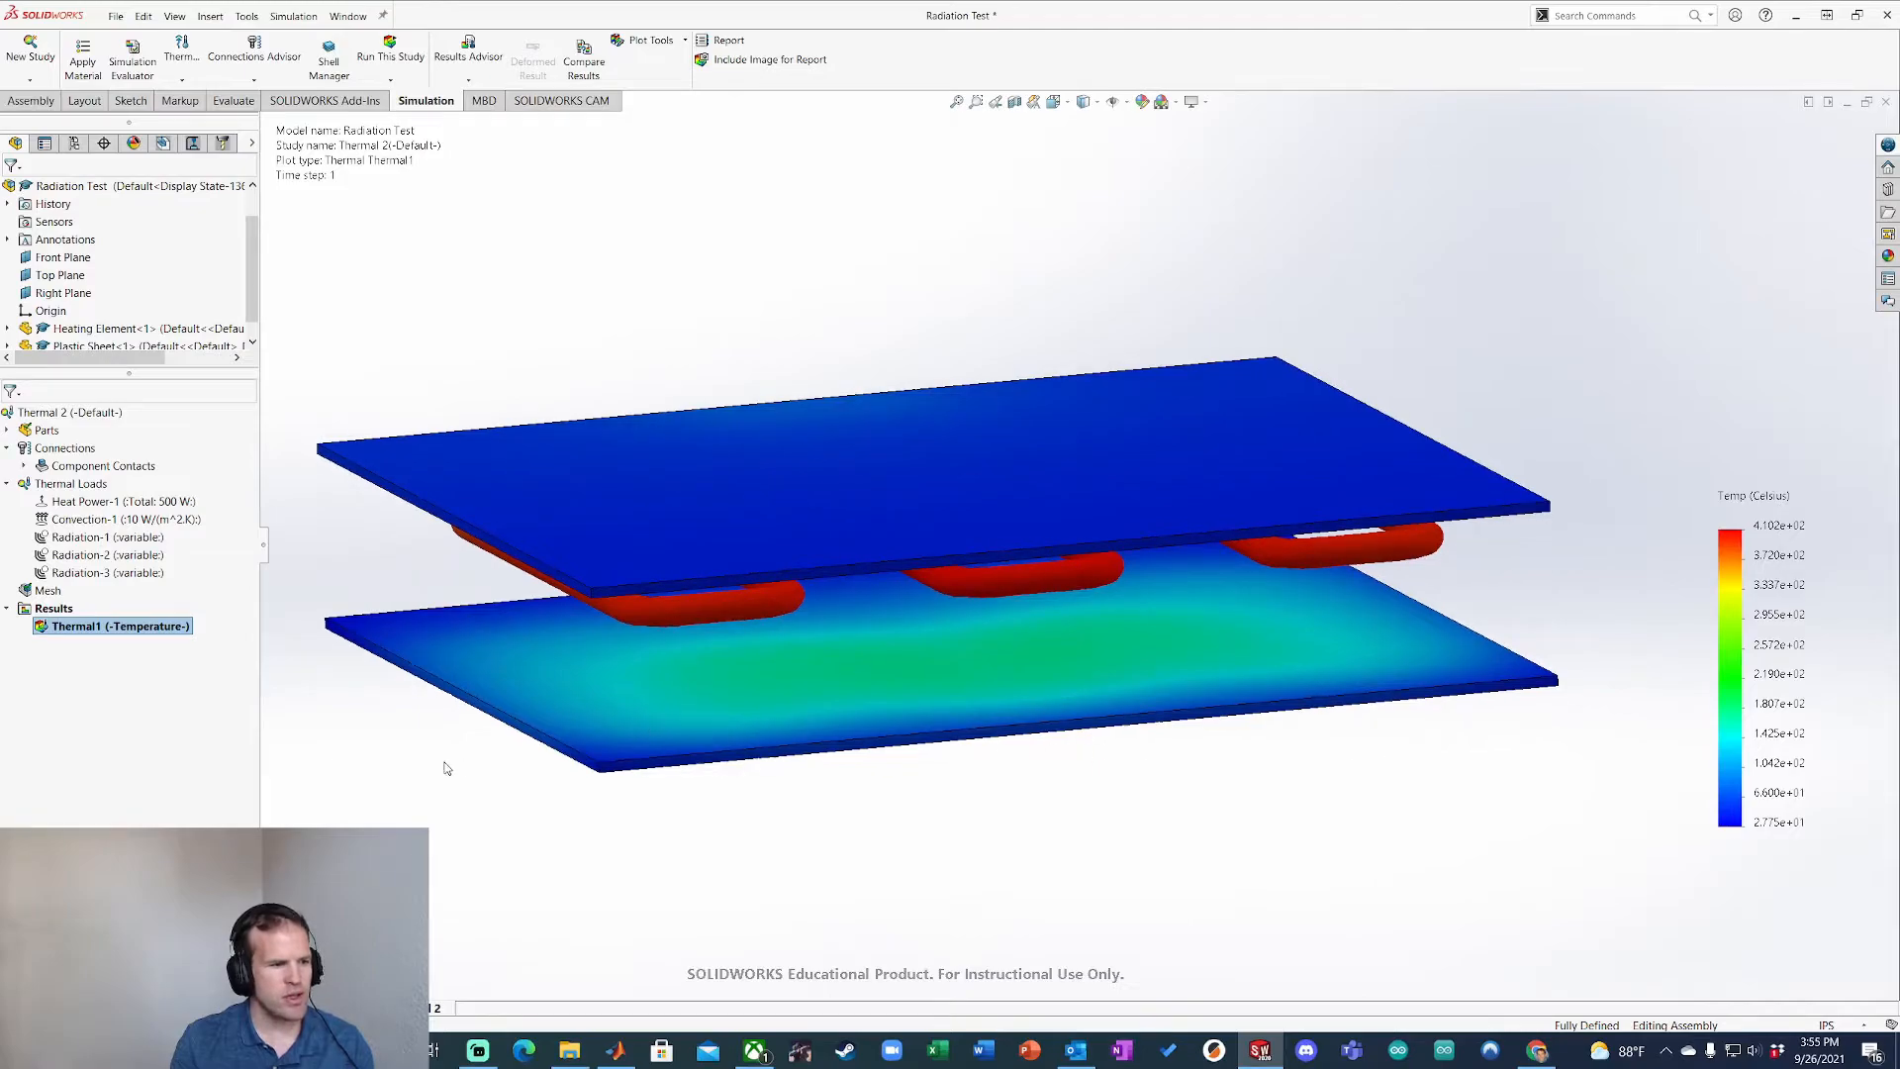
{"action": "right_click", "coordinate": [120, 627]}
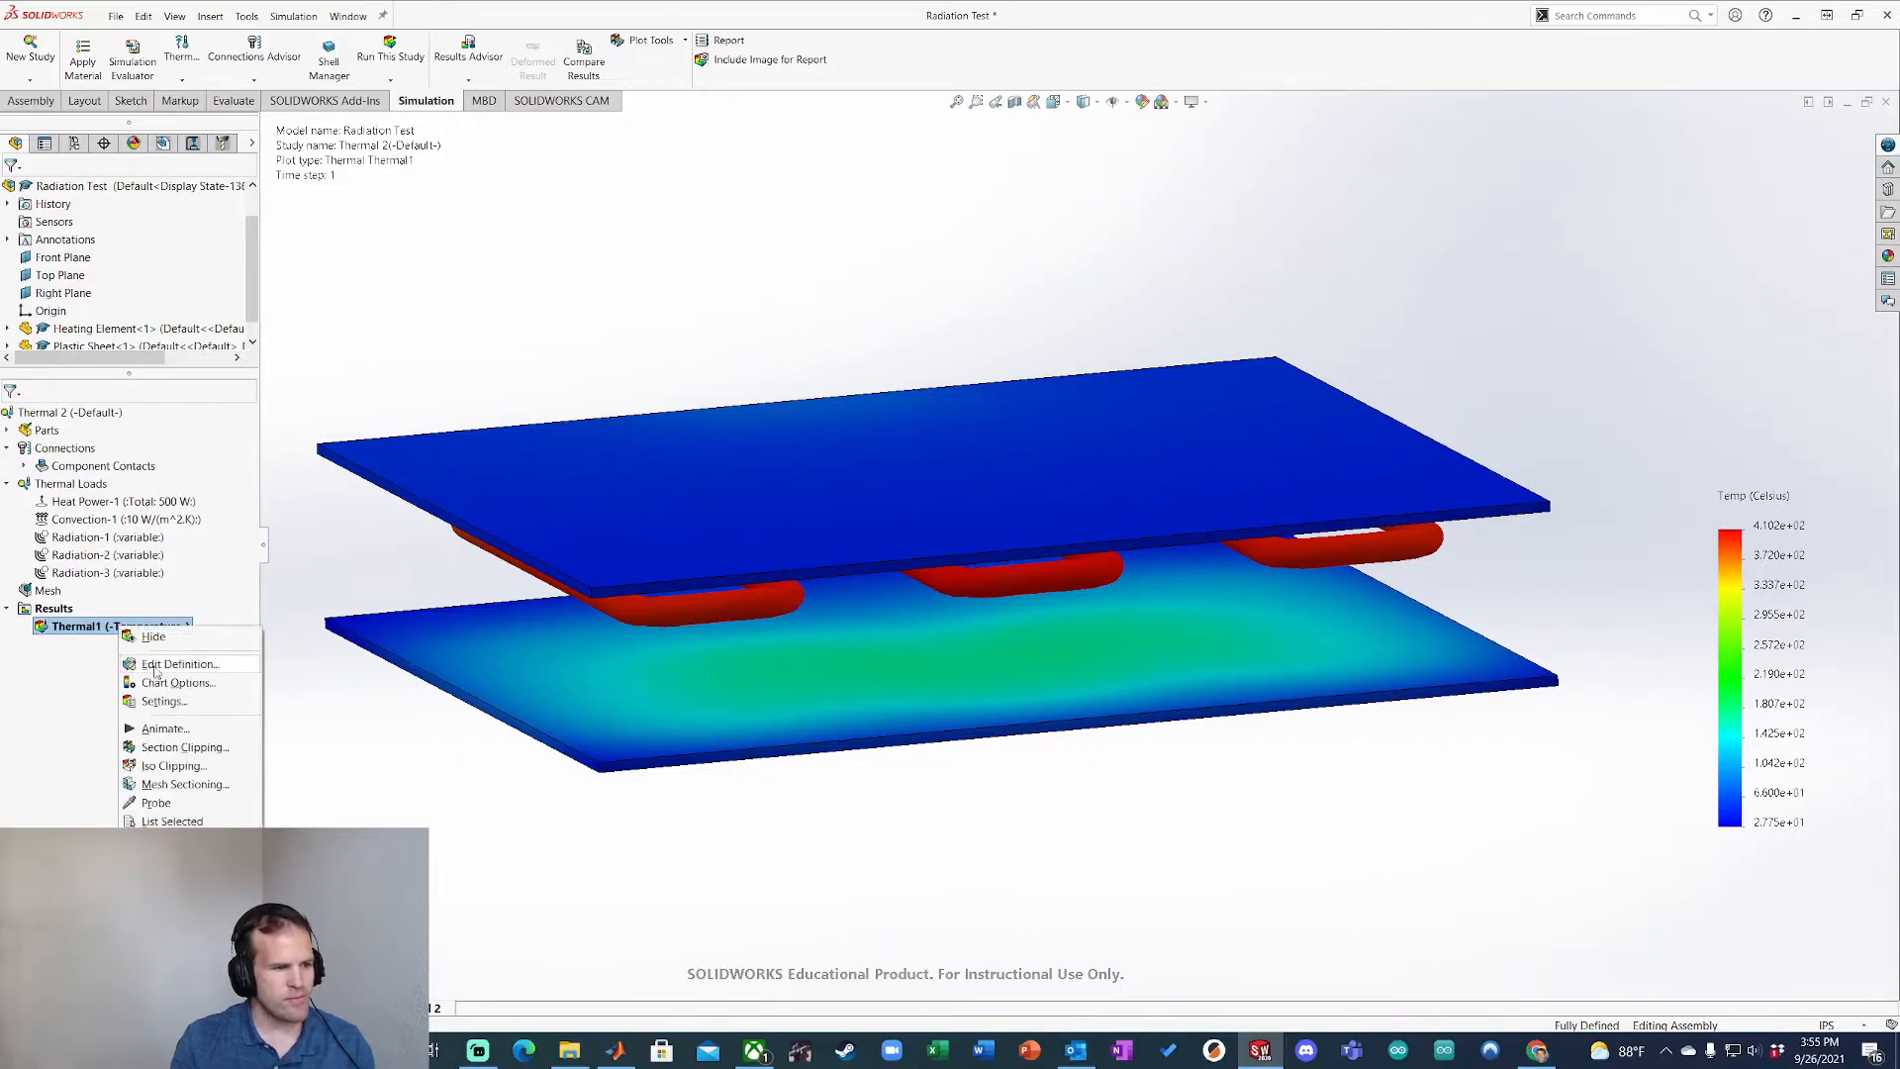
{"action": "left_click", "coordinate": [155, 805]}
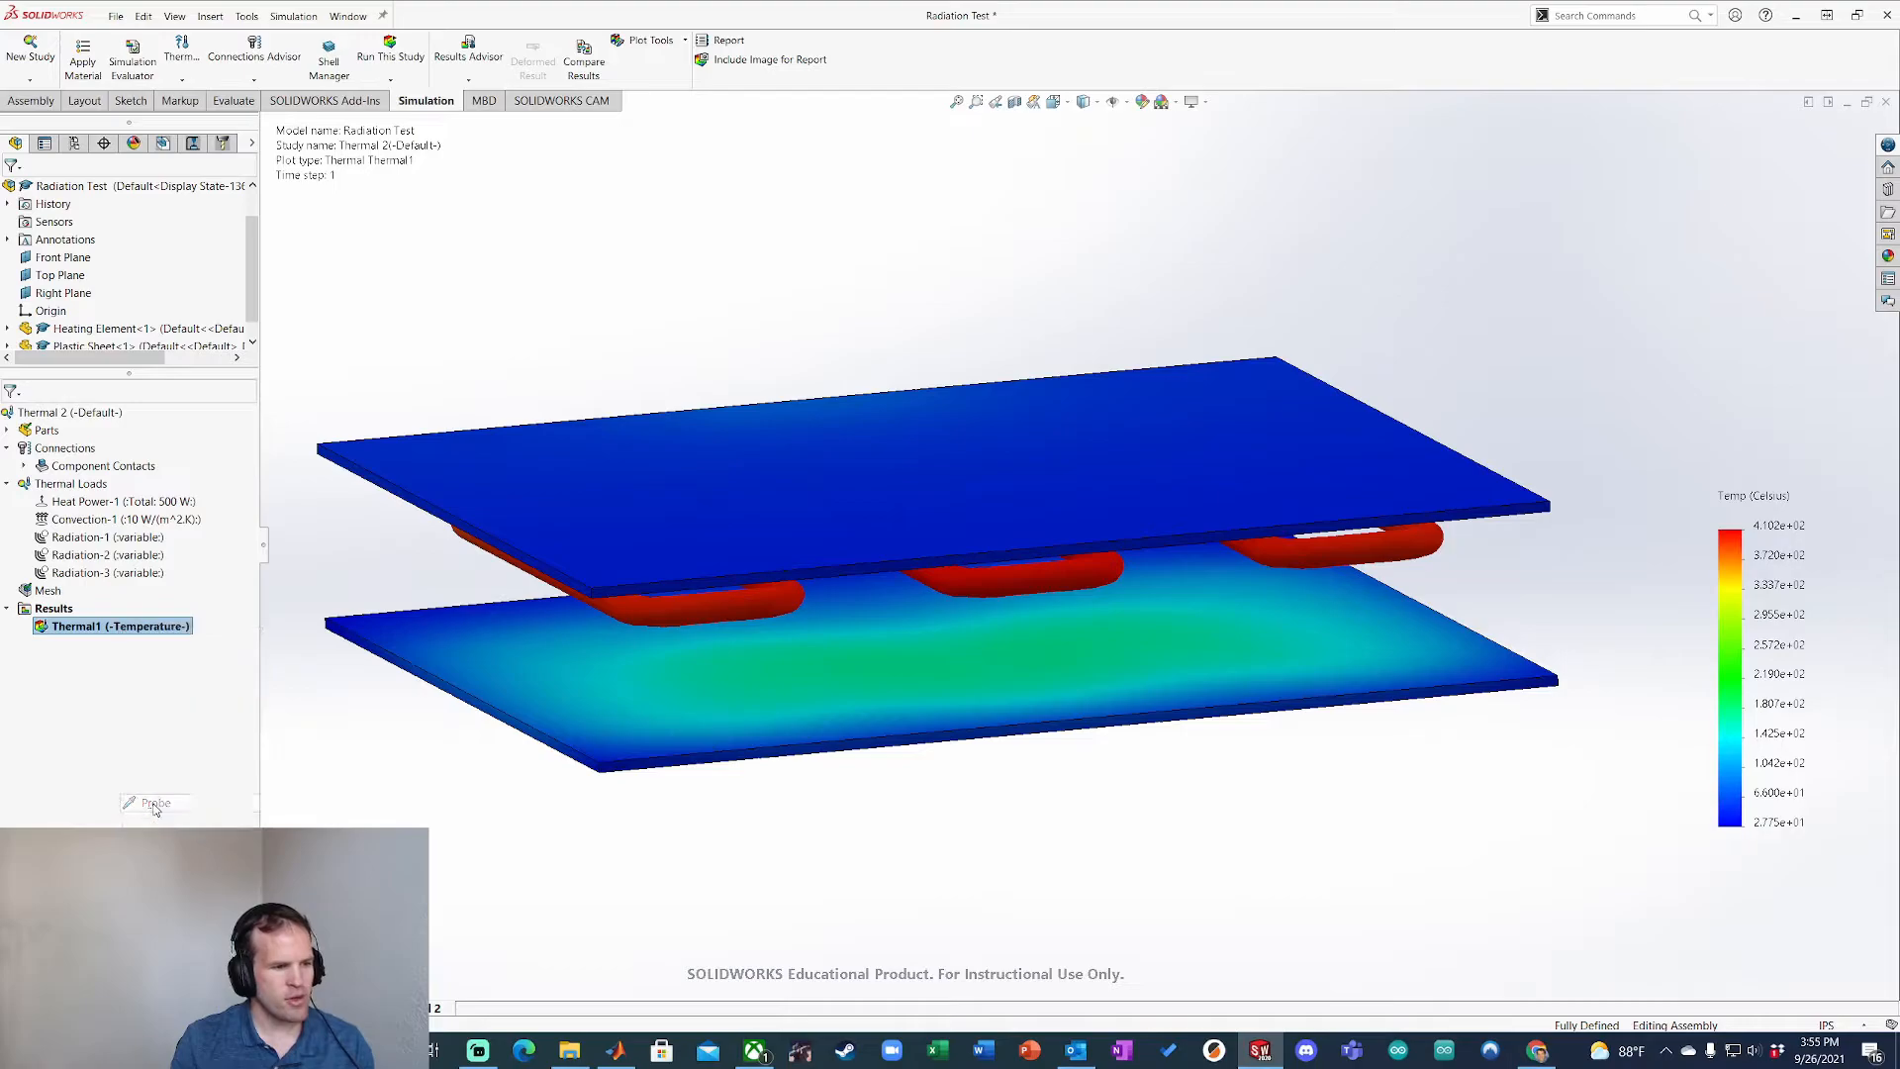
{"action": "left_click", "coordinate": [961, 657]}
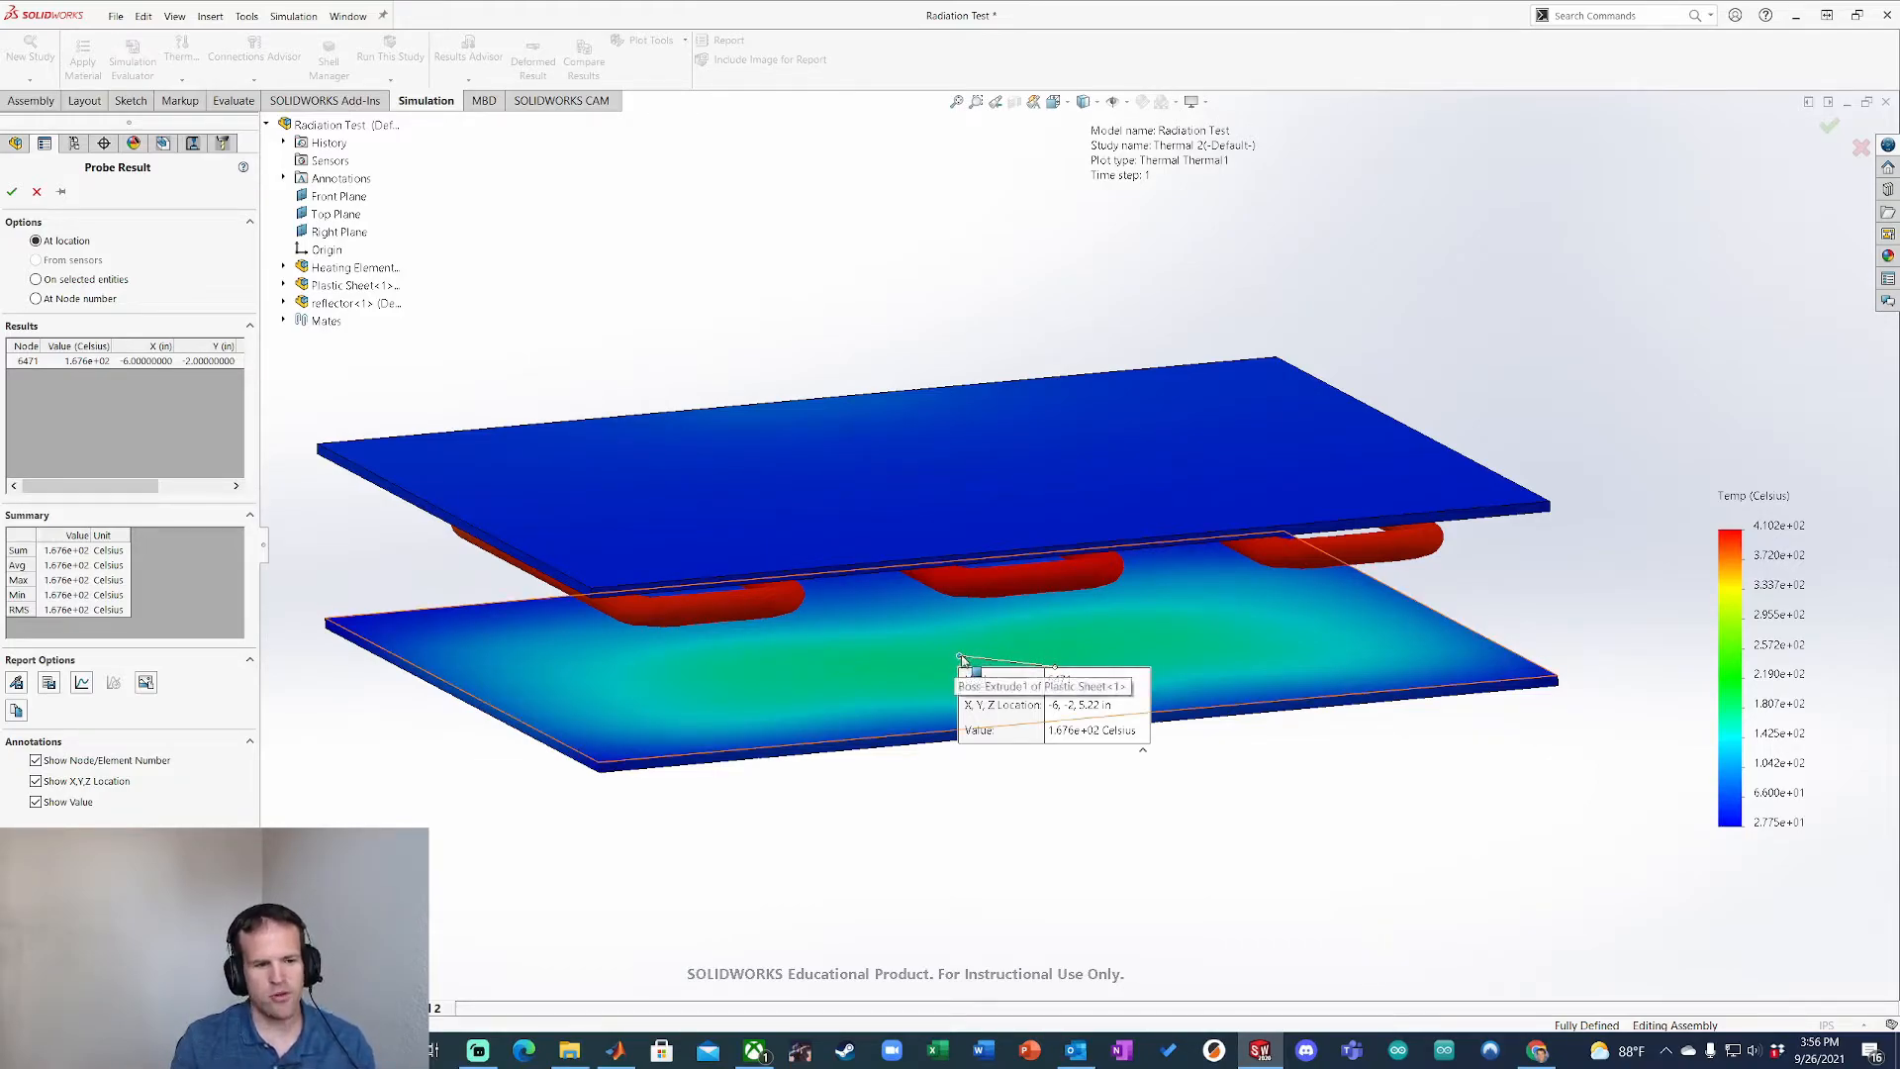
{"action": "left_click", "coordinate": [506, 700]}
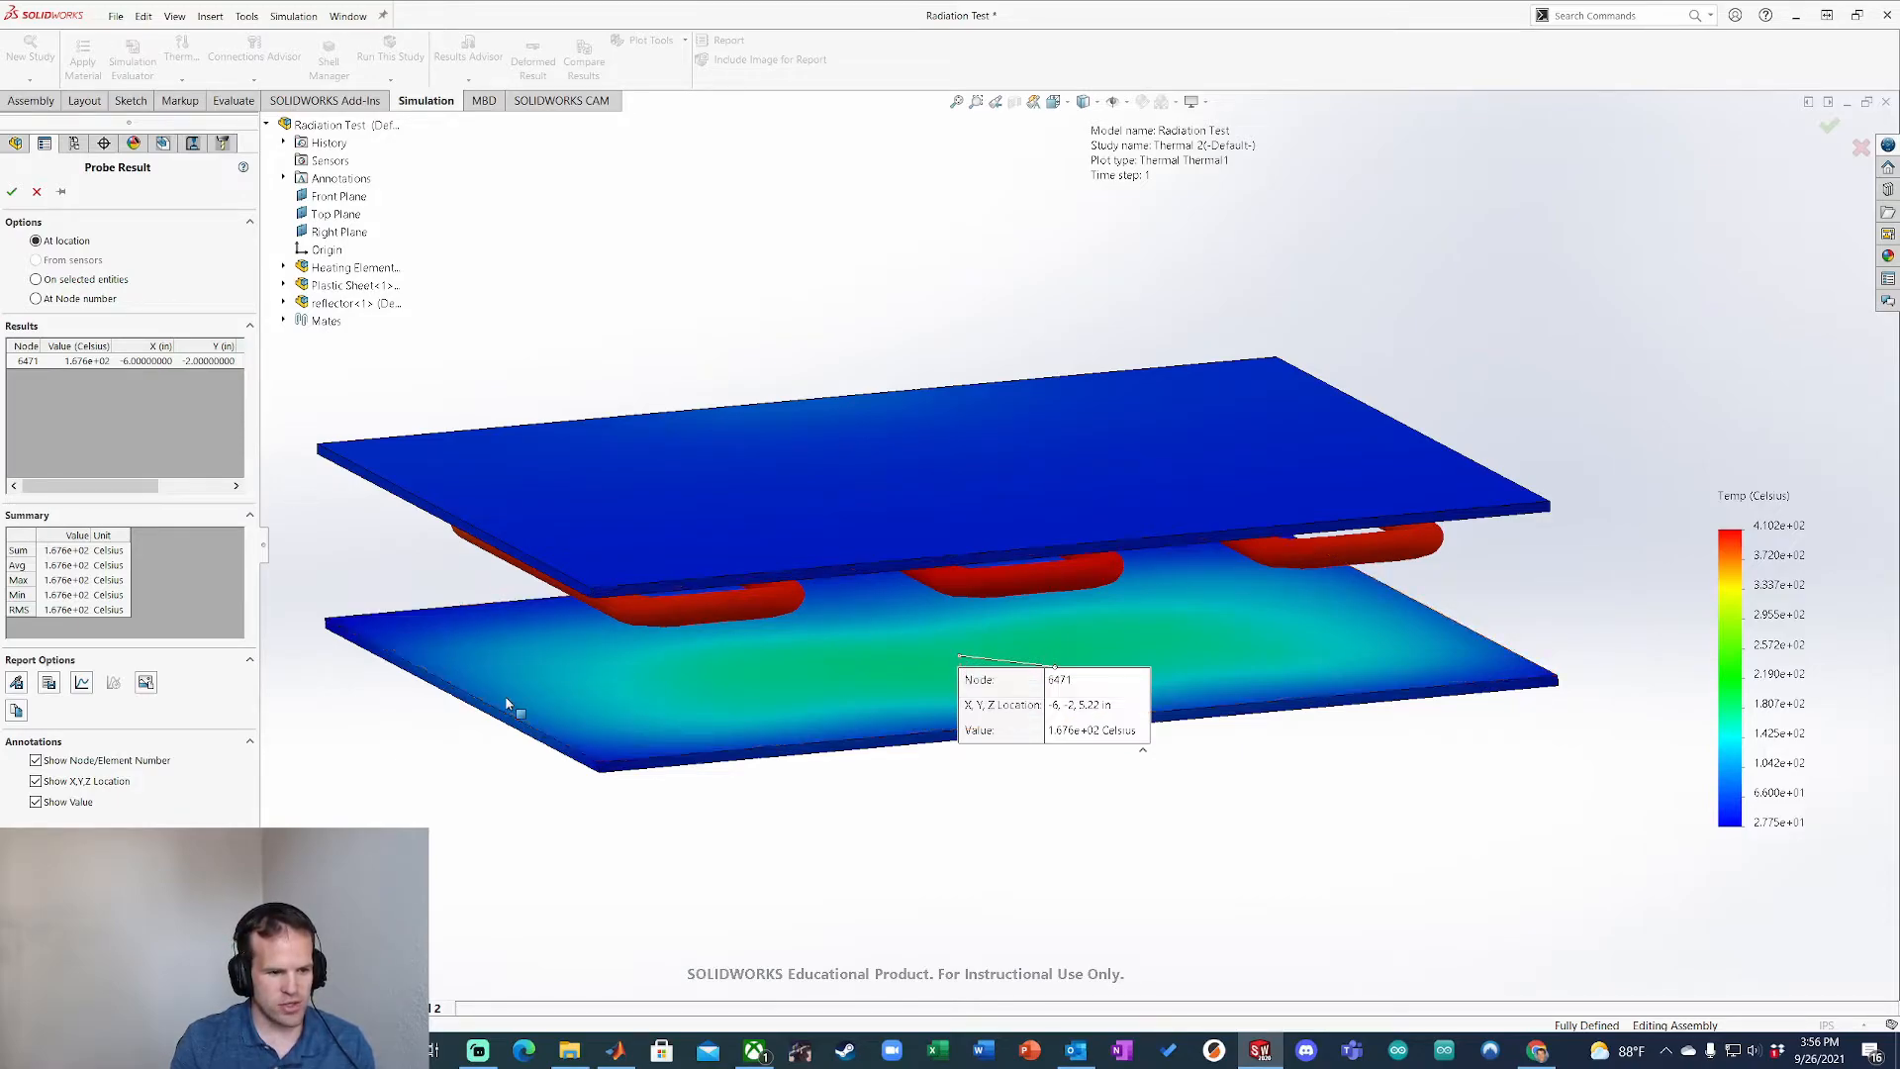
Step: Probe the temperature on the reflector's underside and on the middle bend of the heating element
{"action": "middle_click_drag", "start_coordinate": [925, 685], "coordinate": [930, 492]}
{"action": "left_click", "coordinate": [955, 505]}
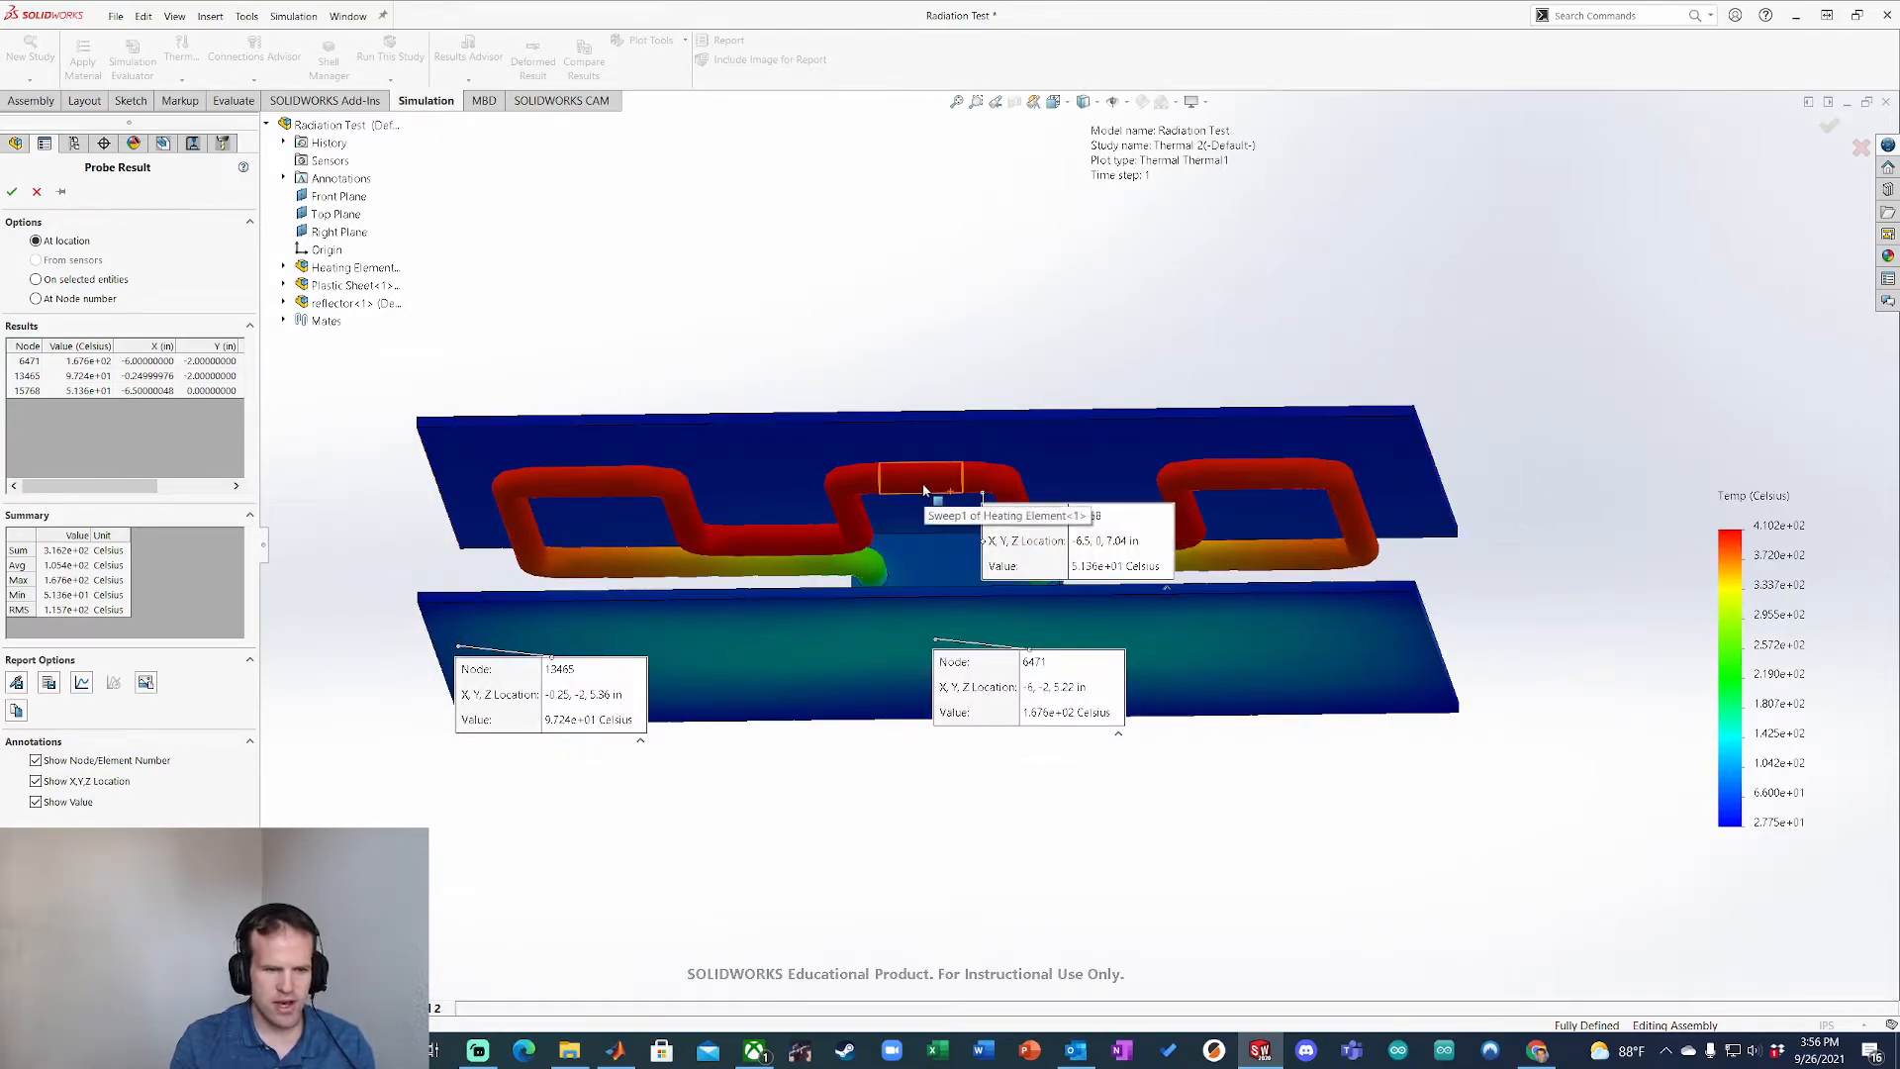
{"action": "left_click", "coordinate": [921, 485]}
{"action": "middle_click_drag", "start_coordinate": [924, 501], "coordinate": [1019, 684]}
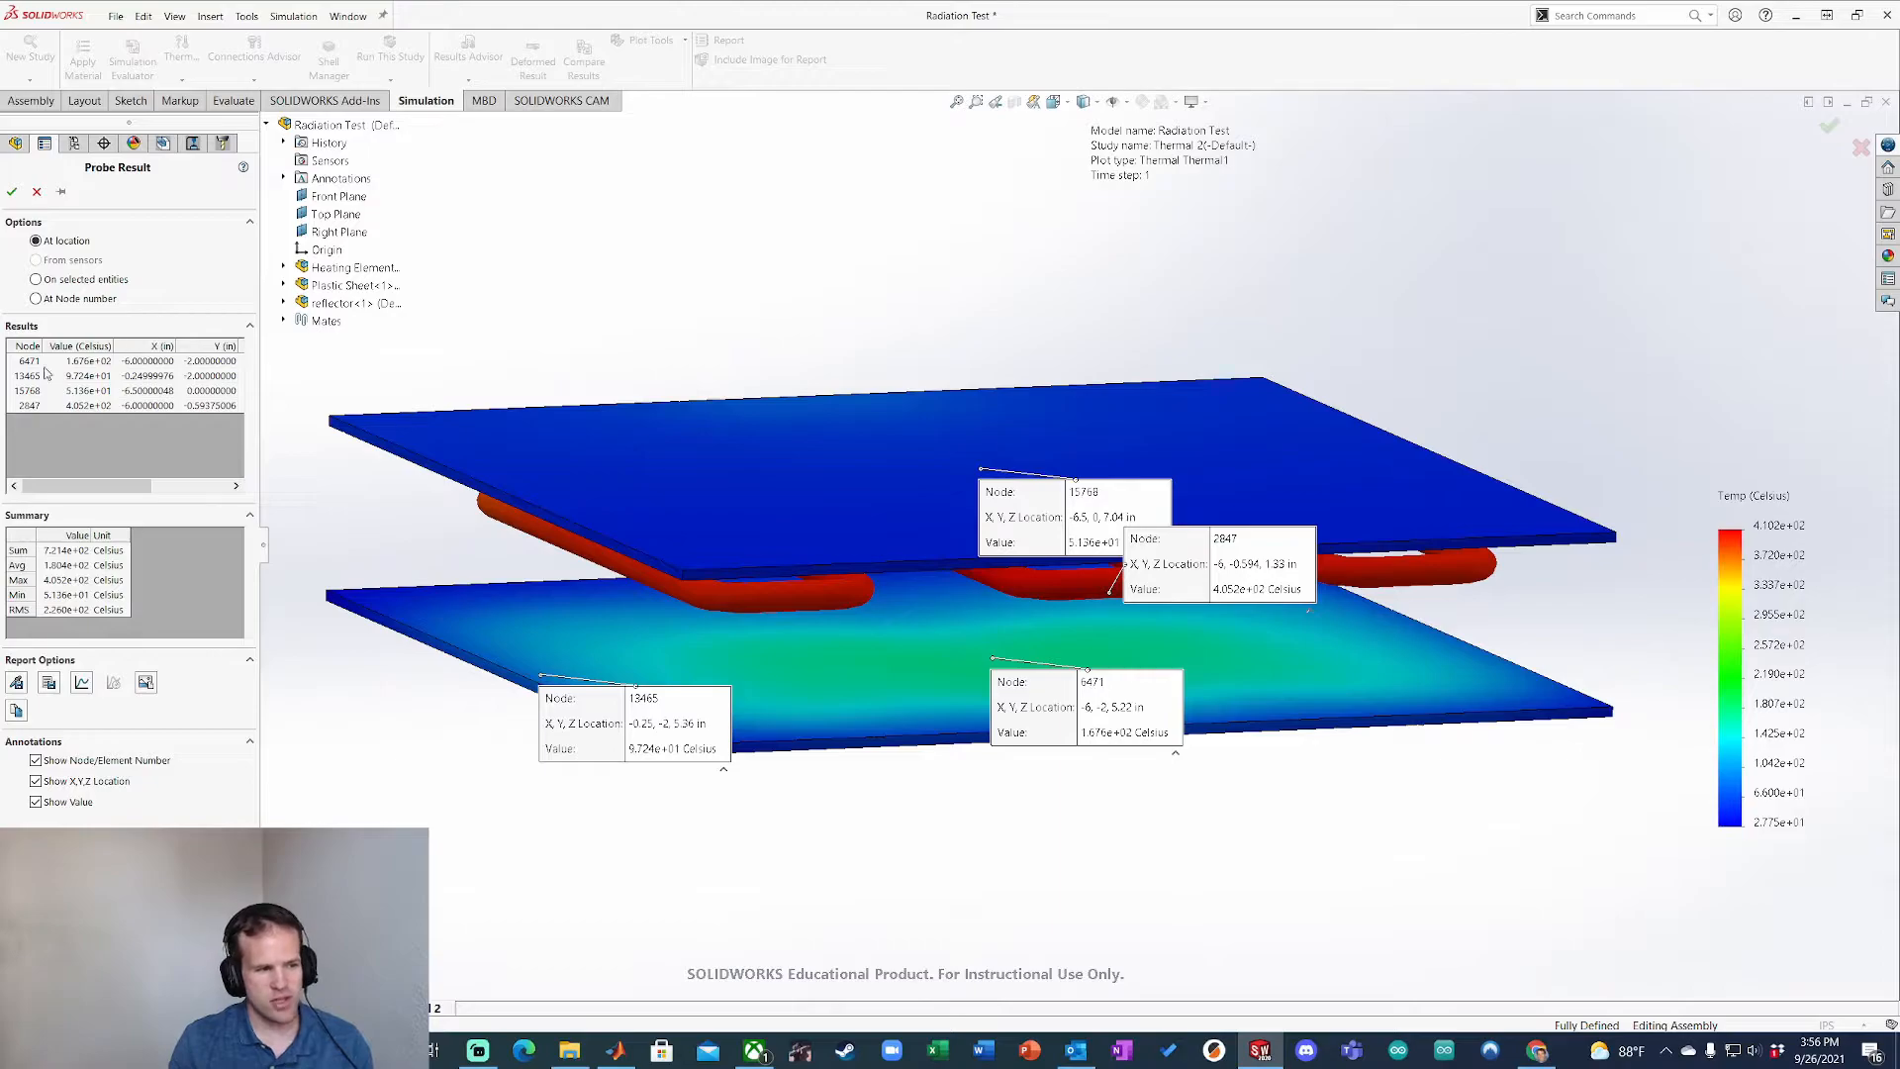
Step: Graph the probed temperatures by node, move the graph off the probe settings, and inspect the probed points on the model
{"action": "left_click", "coordinate": [82, 683]}
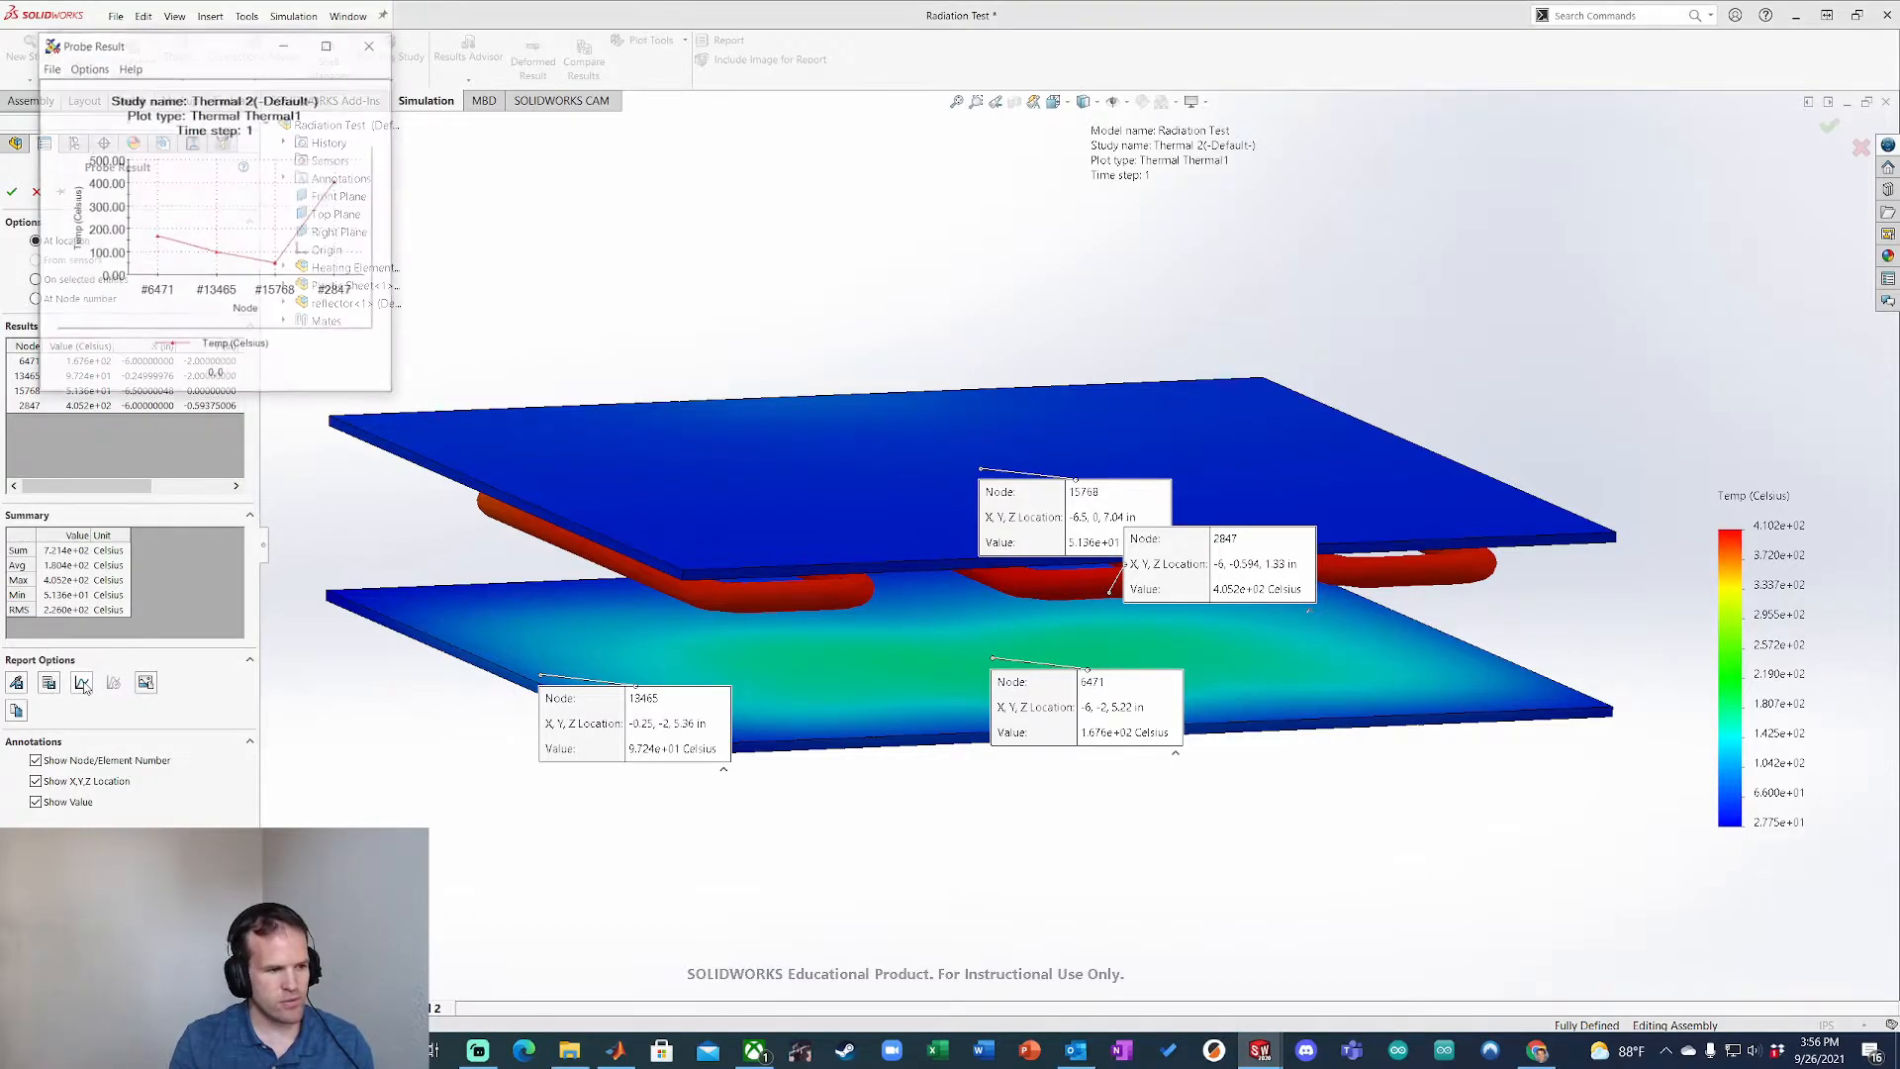
{"action": "left_click_drag", "start_coordinate": [231, 49], "coordinate": [720, 189]}
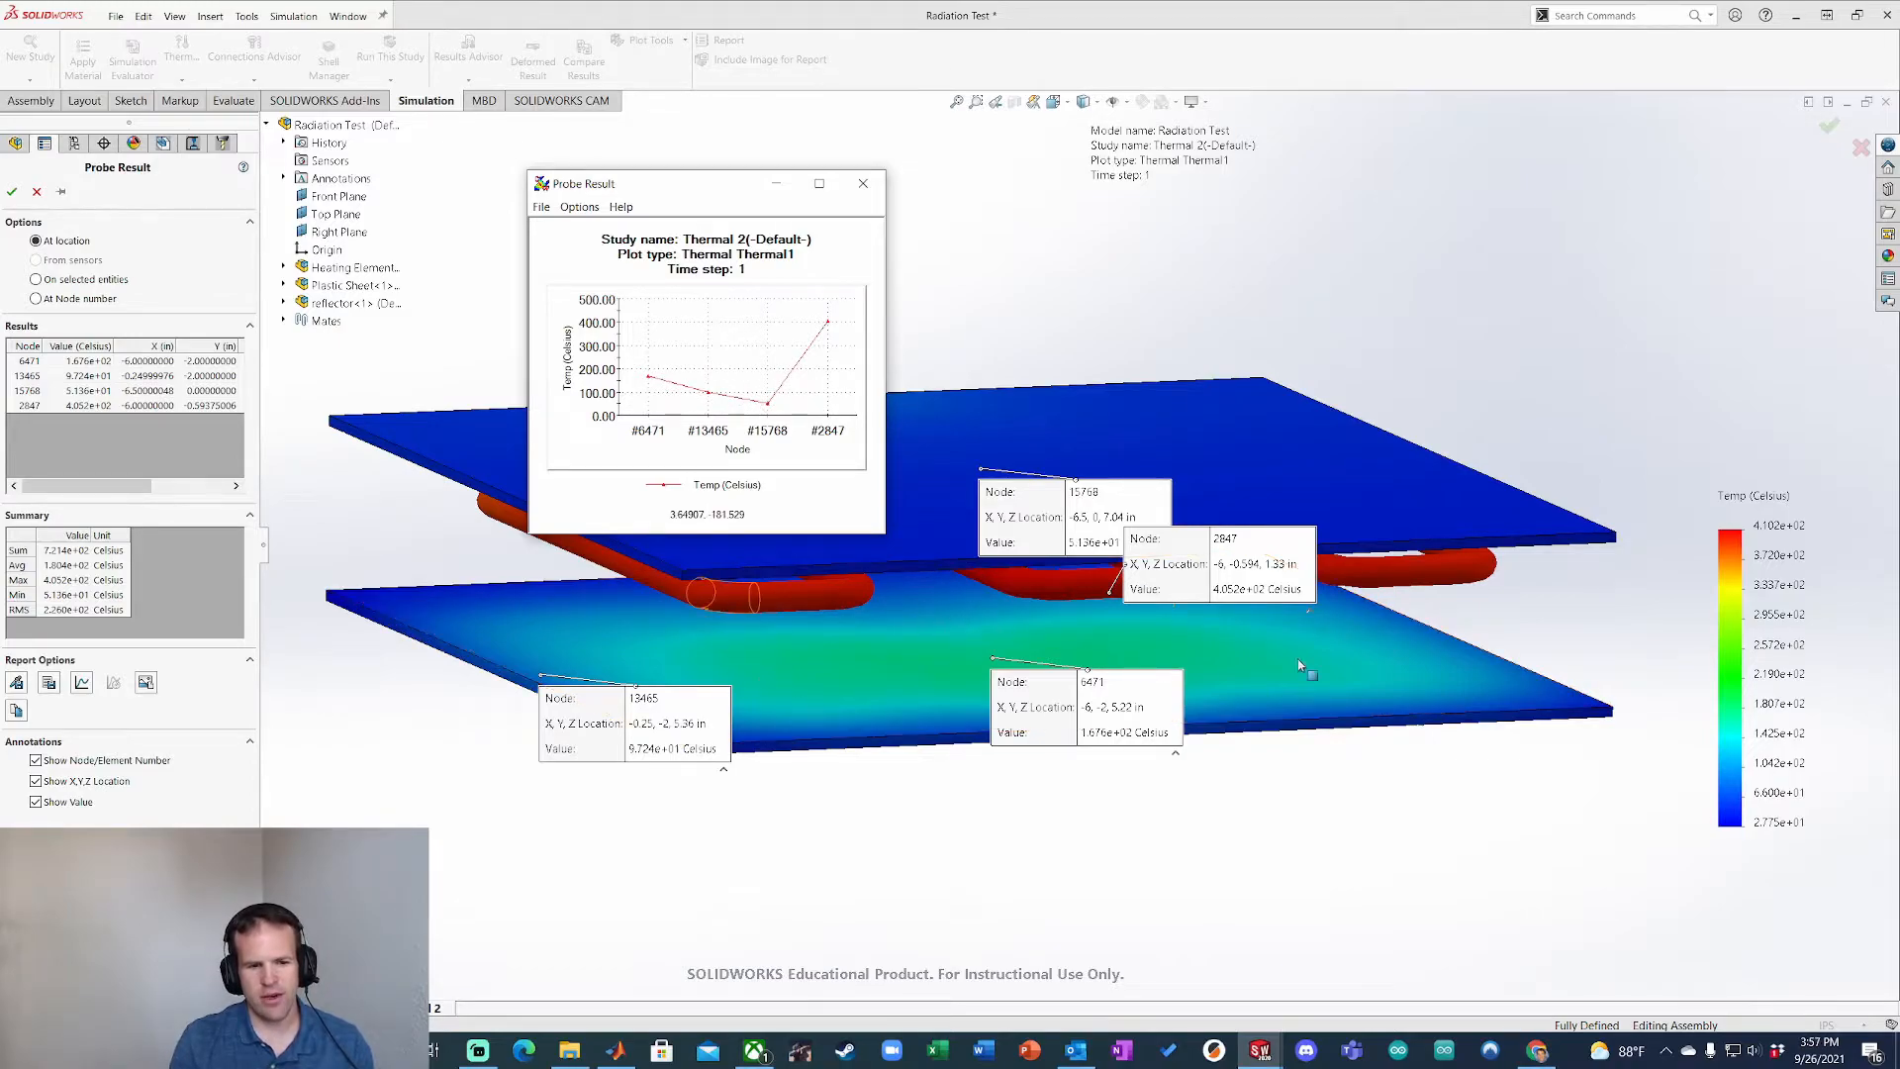
{"action": "middle_click_drag", "start_coordinate": [1001, 670], "coordinate": [961, 609]}
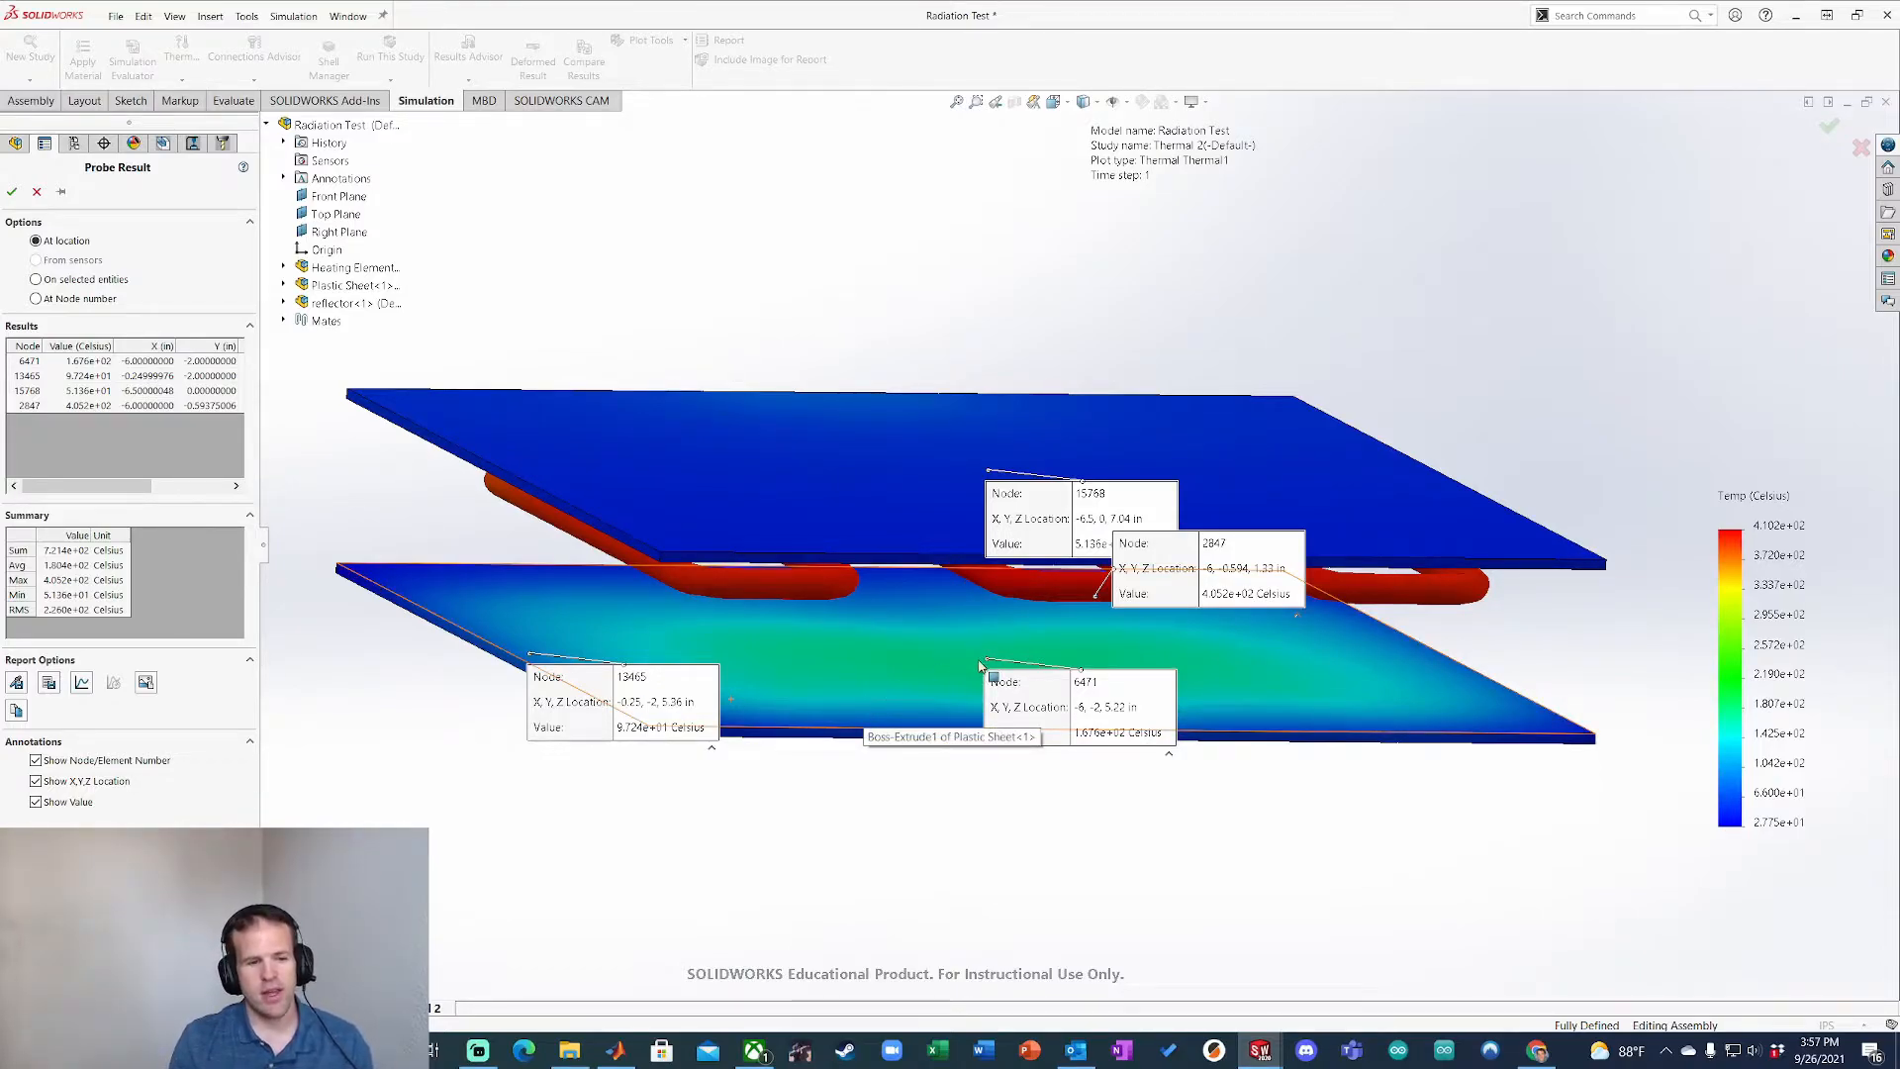
{"action": "mouse_move", "coordinate": [944, 670]}
{"action": "middle_mouse_down"}
{"action": "mouse_move", "coordinate": [1035, 681]}
{"action": "mouse_move", "coordinate": [925, 678]}
{"action": "mouse_move", "coordinate": [964, 667]}
{"action": "middle_mouse_up"}
{"action": "middle_click_drag", "start_coordinate": [1432, 673], "coordinate": [1333, 675]}
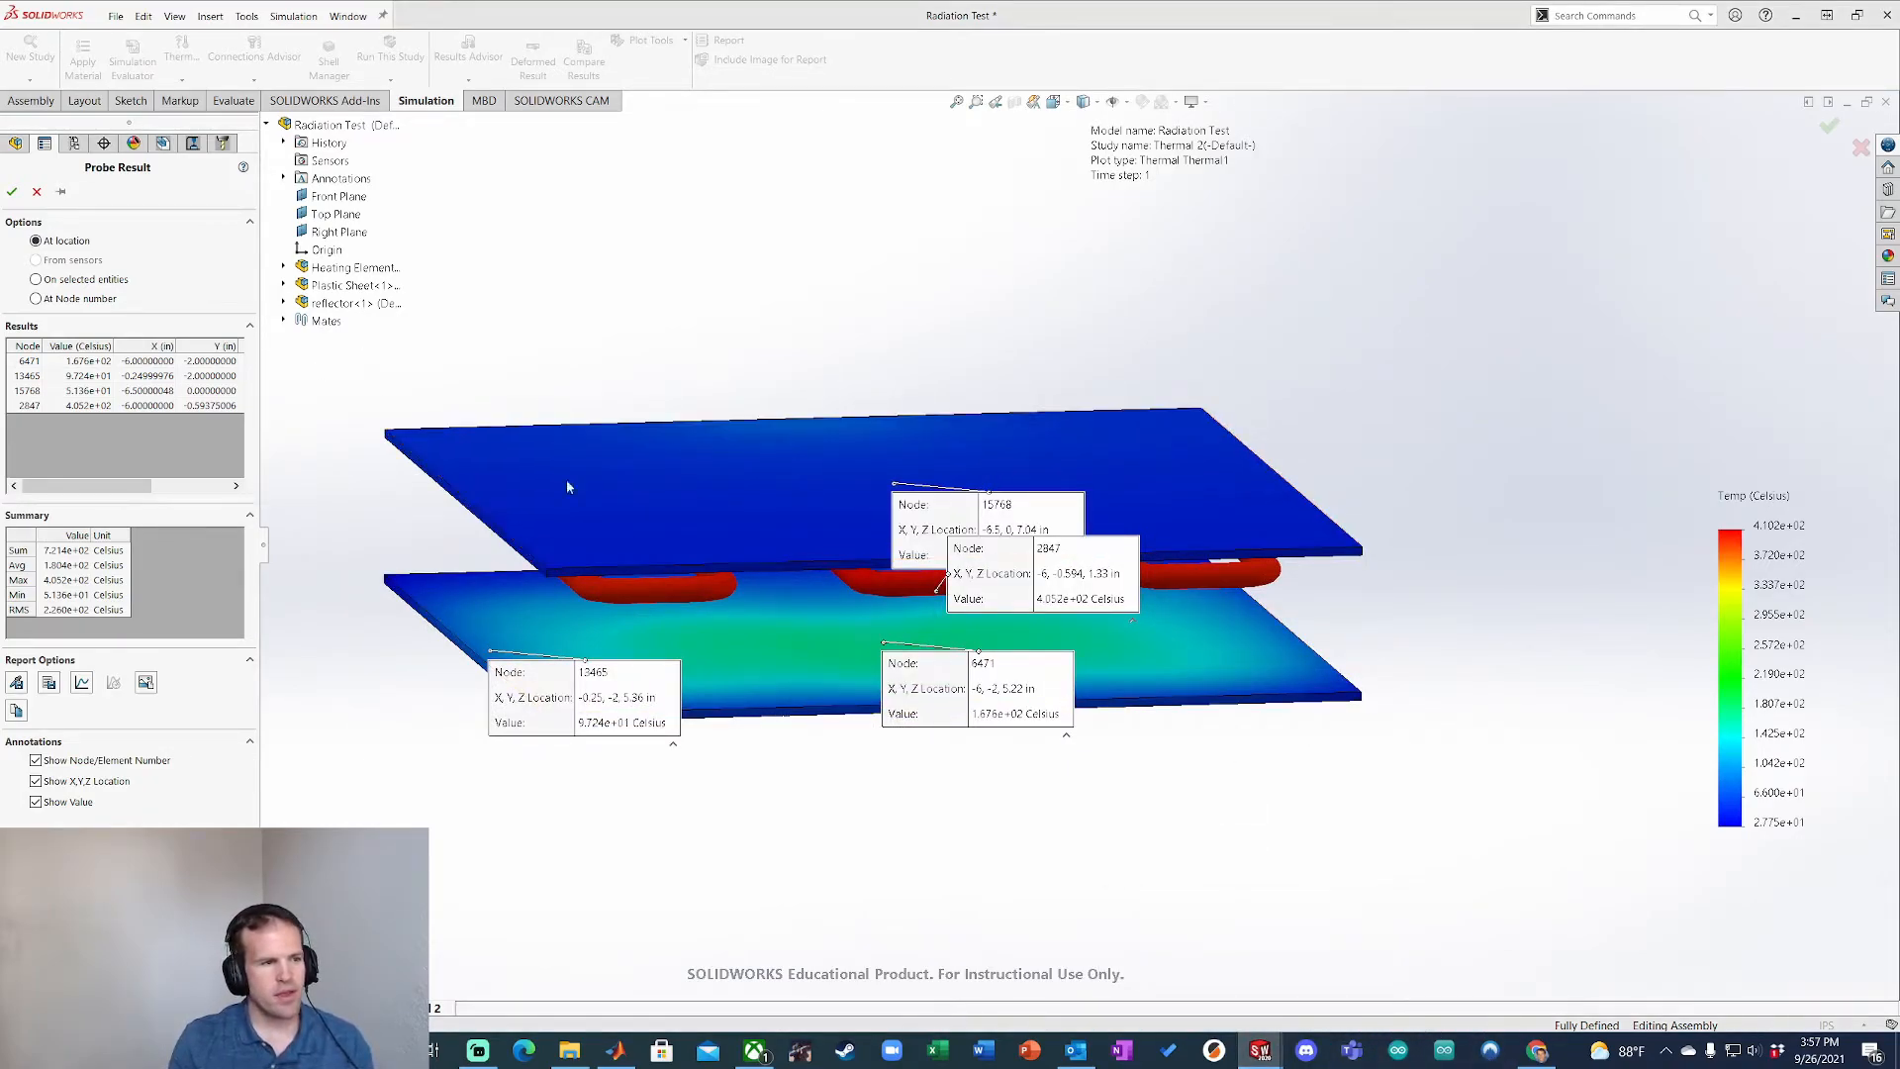
Step: Bring the probe graph back into view beside the model to compare the nodes, then close it and the probe results
{"action": "mouse_move", "coordinate": [1259, 1049]}
{"action": "left_click", "coordinate": [1376, 954]}
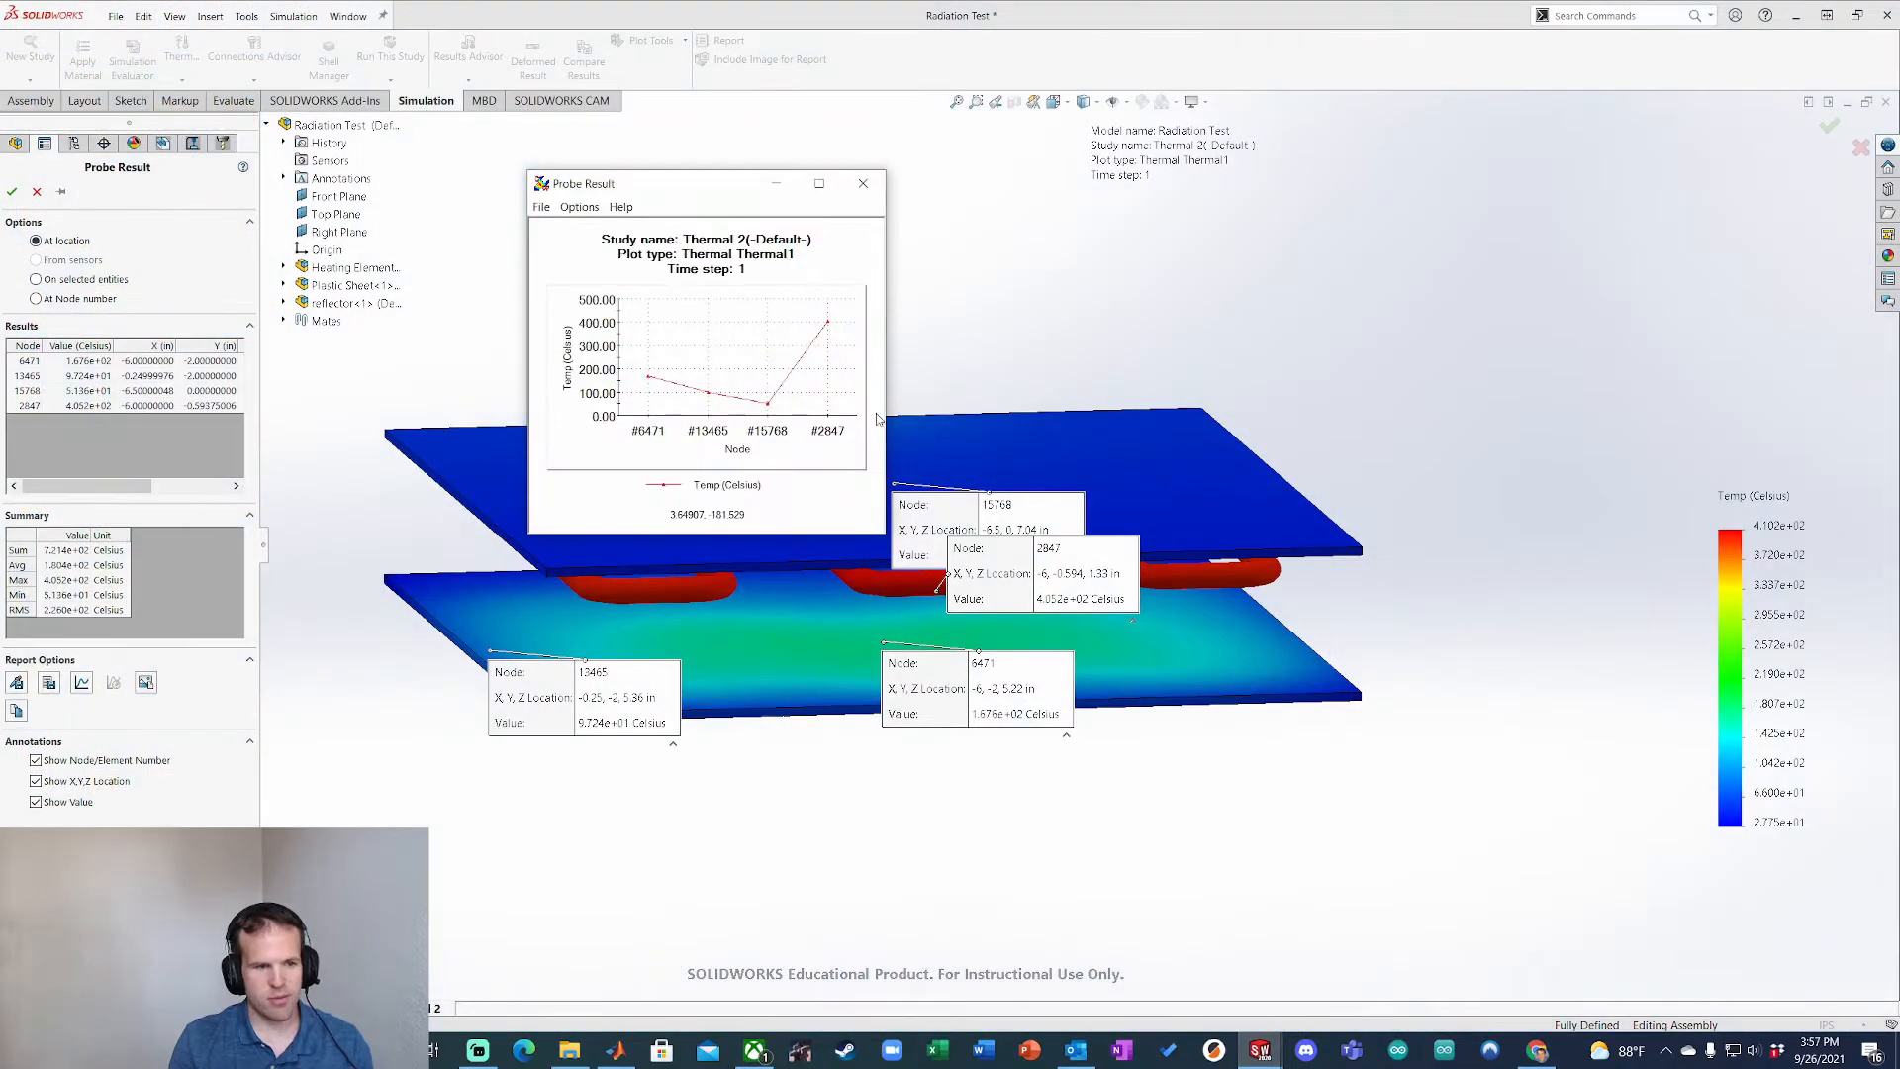
{"action": "left_click_drag", "start_coordinate": [644, 184], "coordinate": [245, 484]}
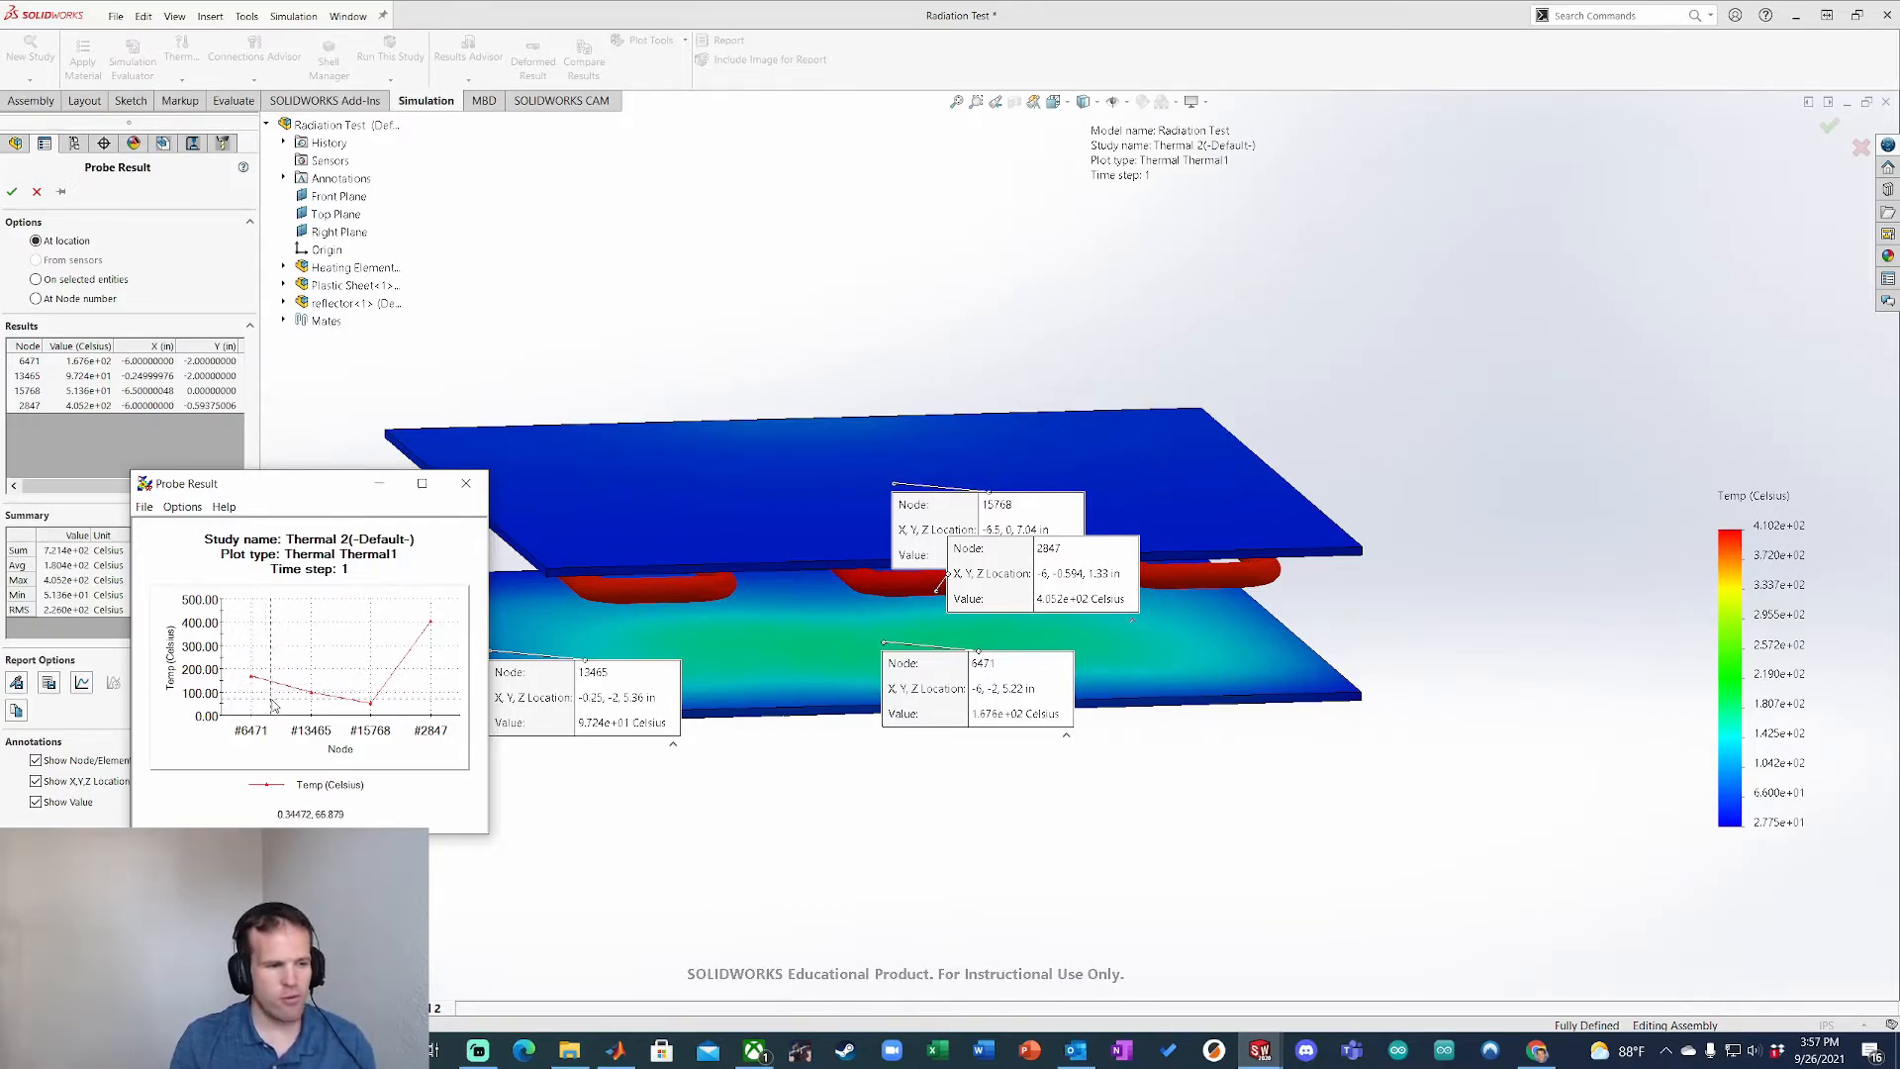
{"action": "left_click", "coordinate": [469, 487]}
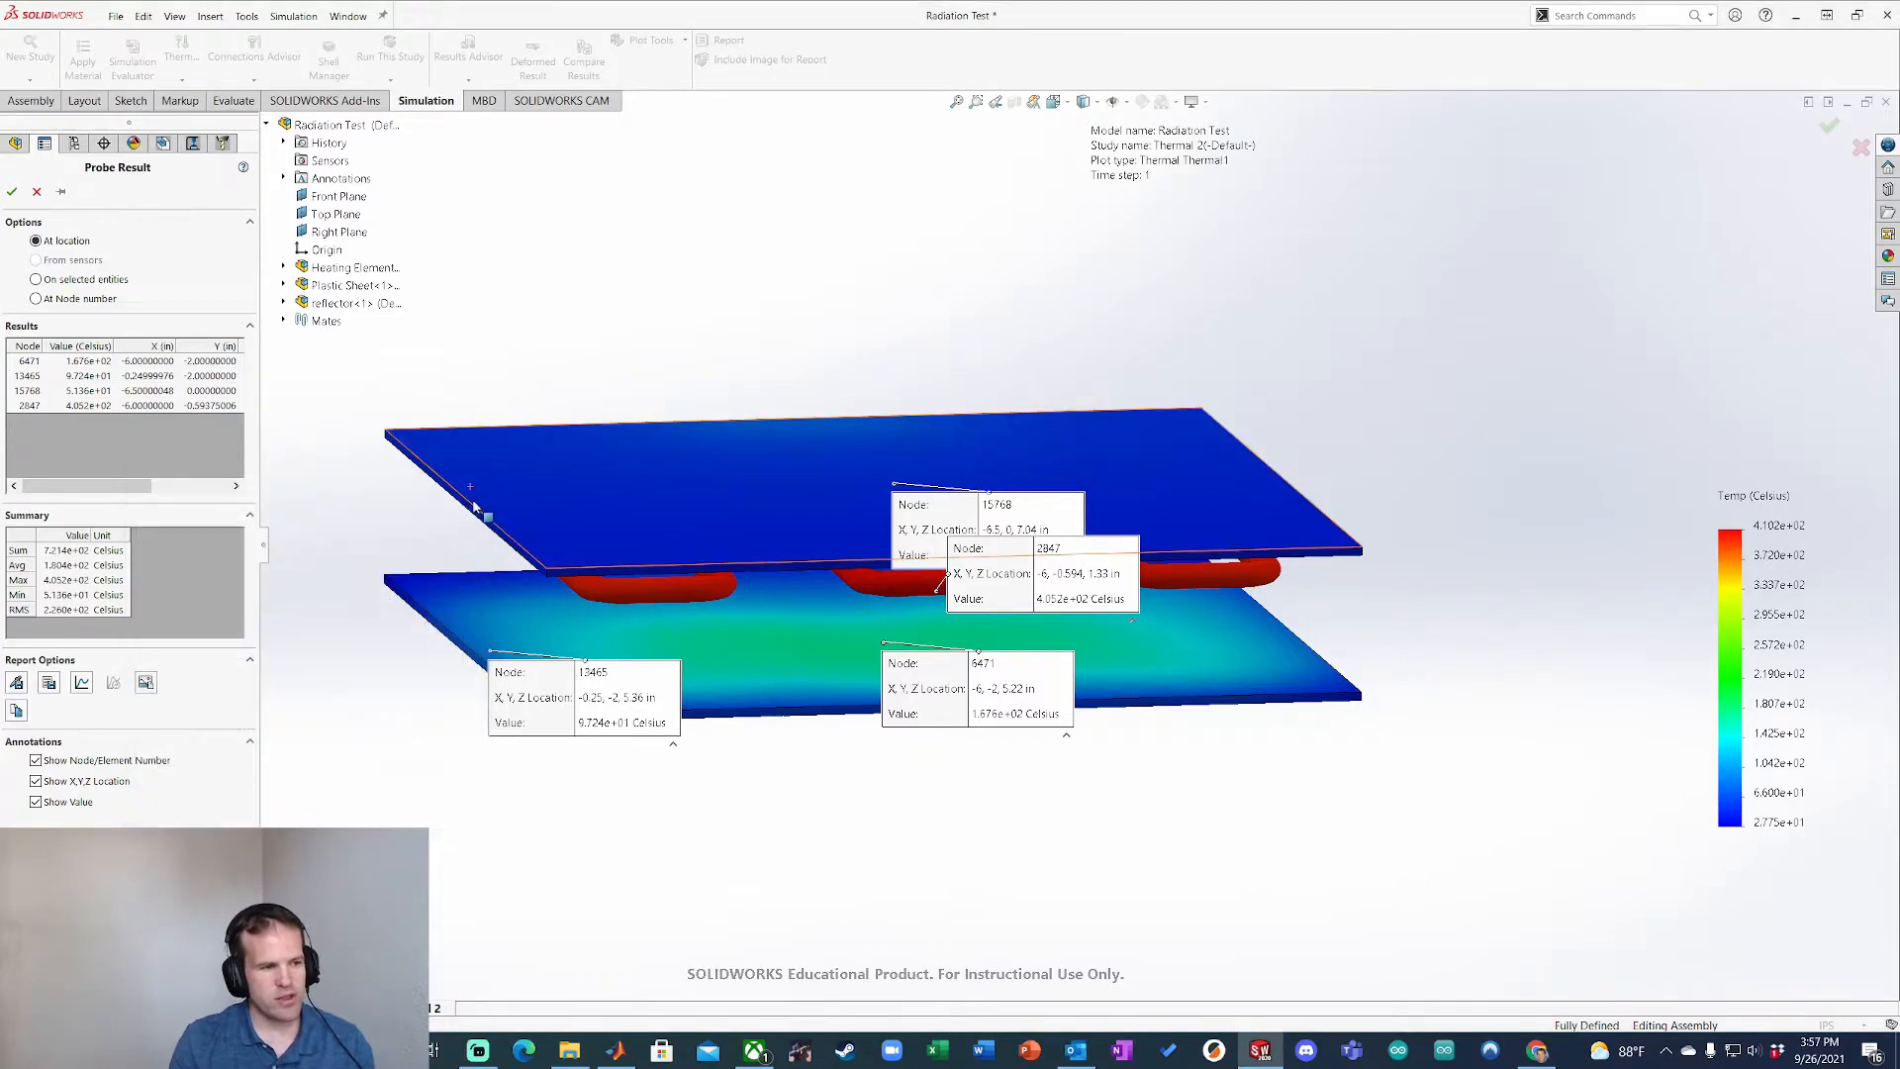
{"action": "left_click", "coordinate": [12, 192]}
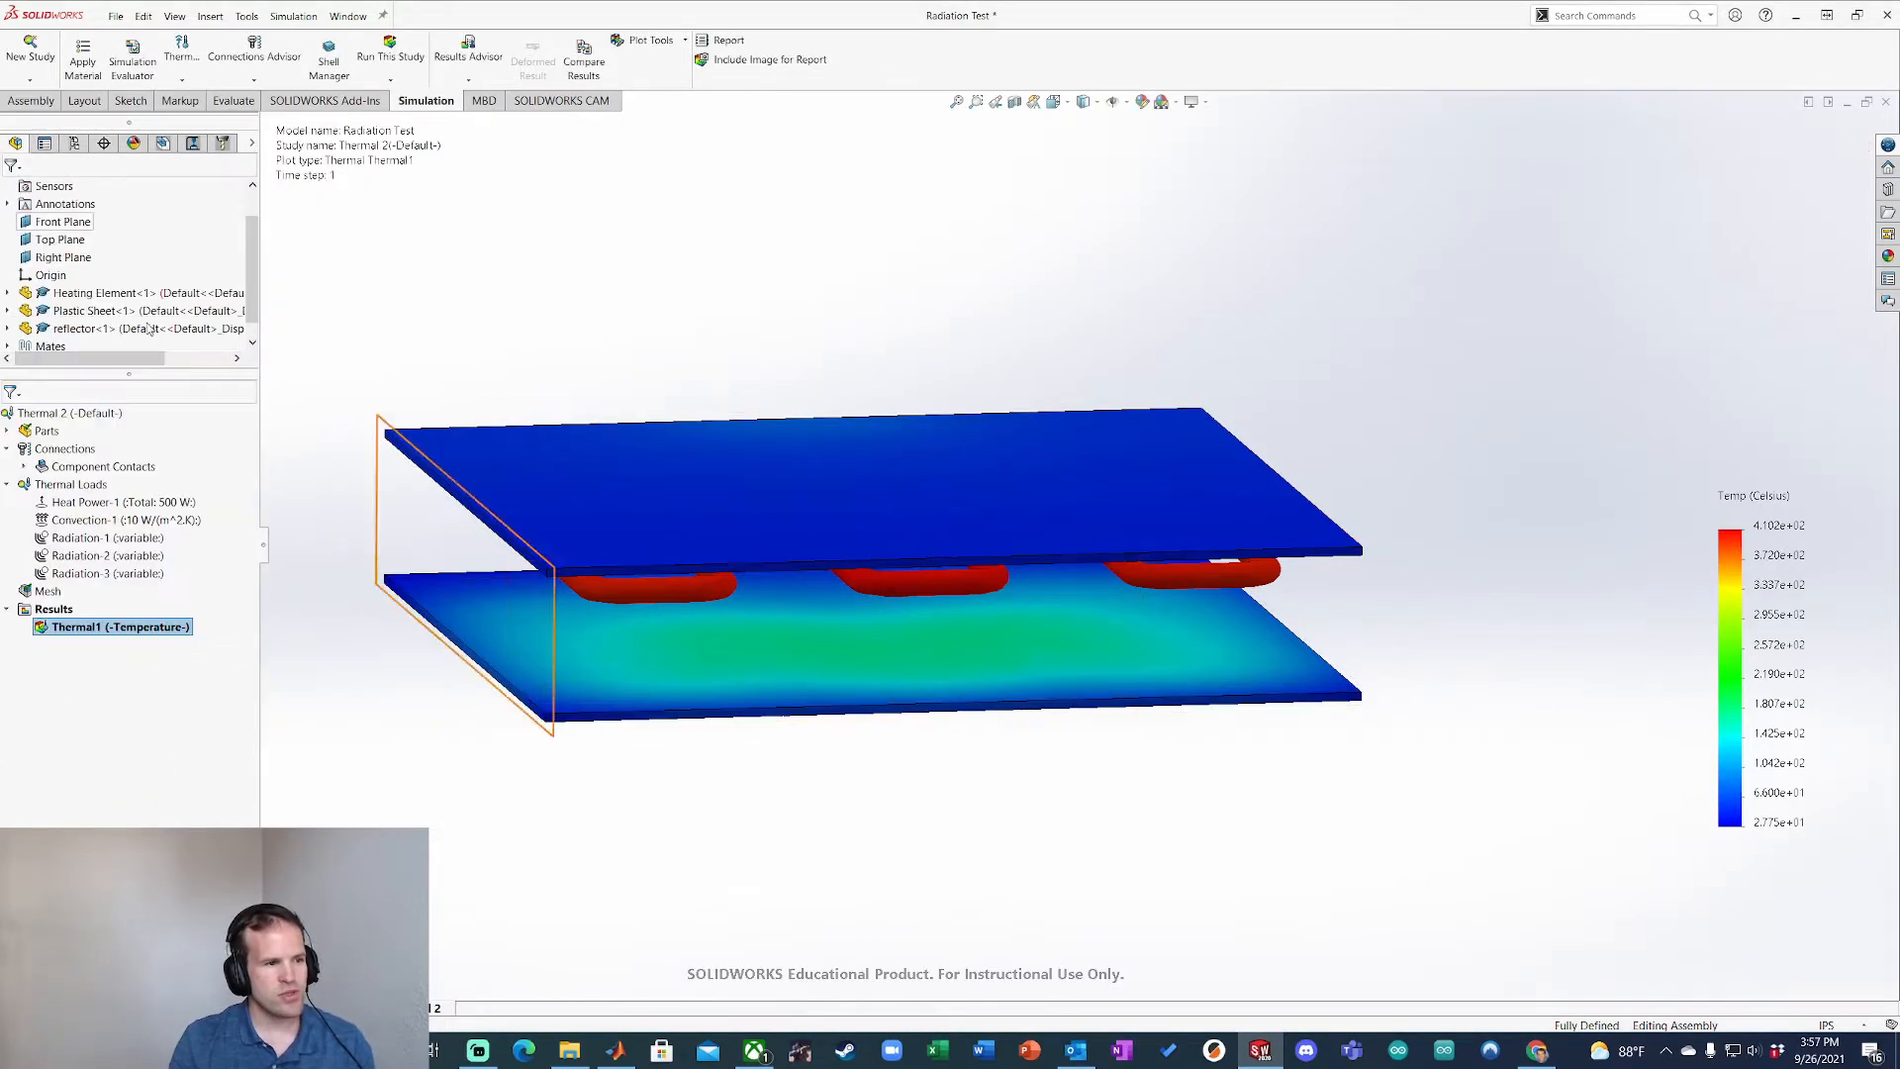
Step: Check which bodies the convection and heat power loads apply to, and view the temperature plot from a lower angle
{"action": "left_click", "coordinate": [149, 521]}
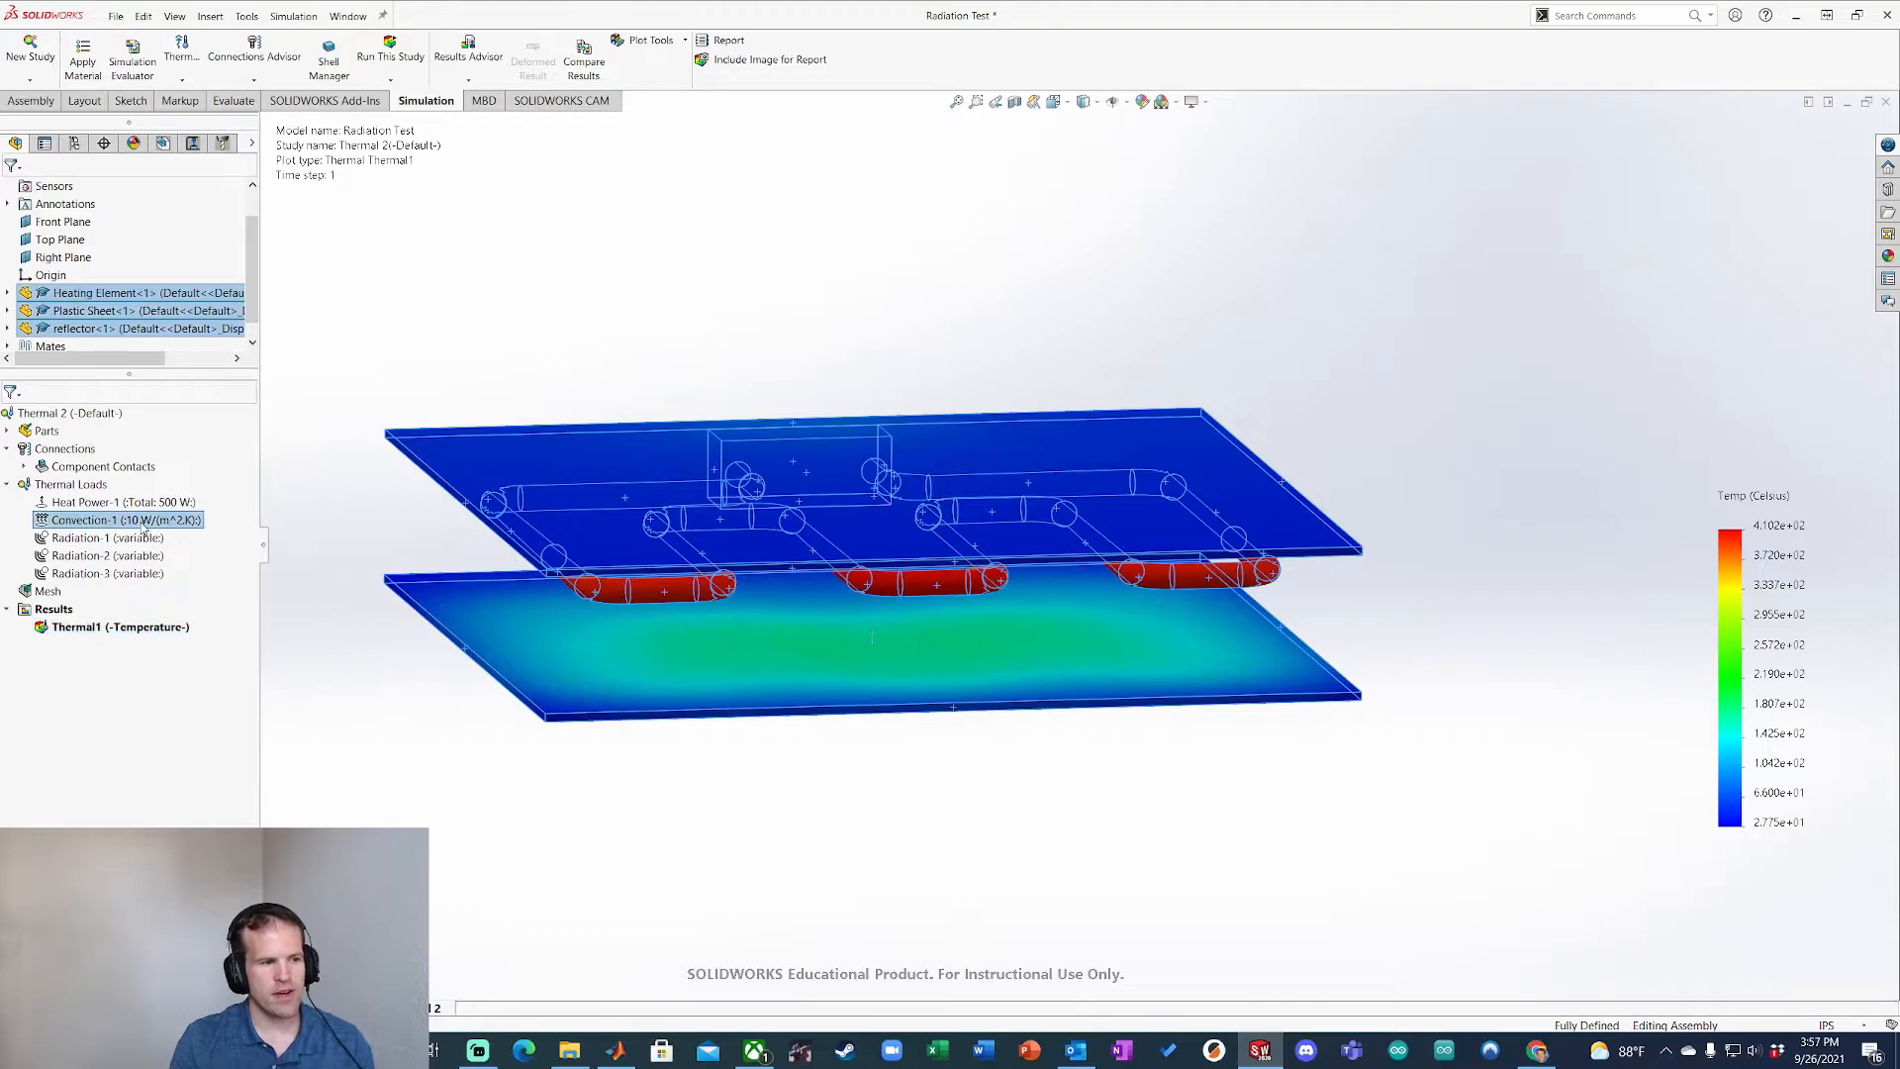
{"action": "left_click", "coordinate": [180, 504]}
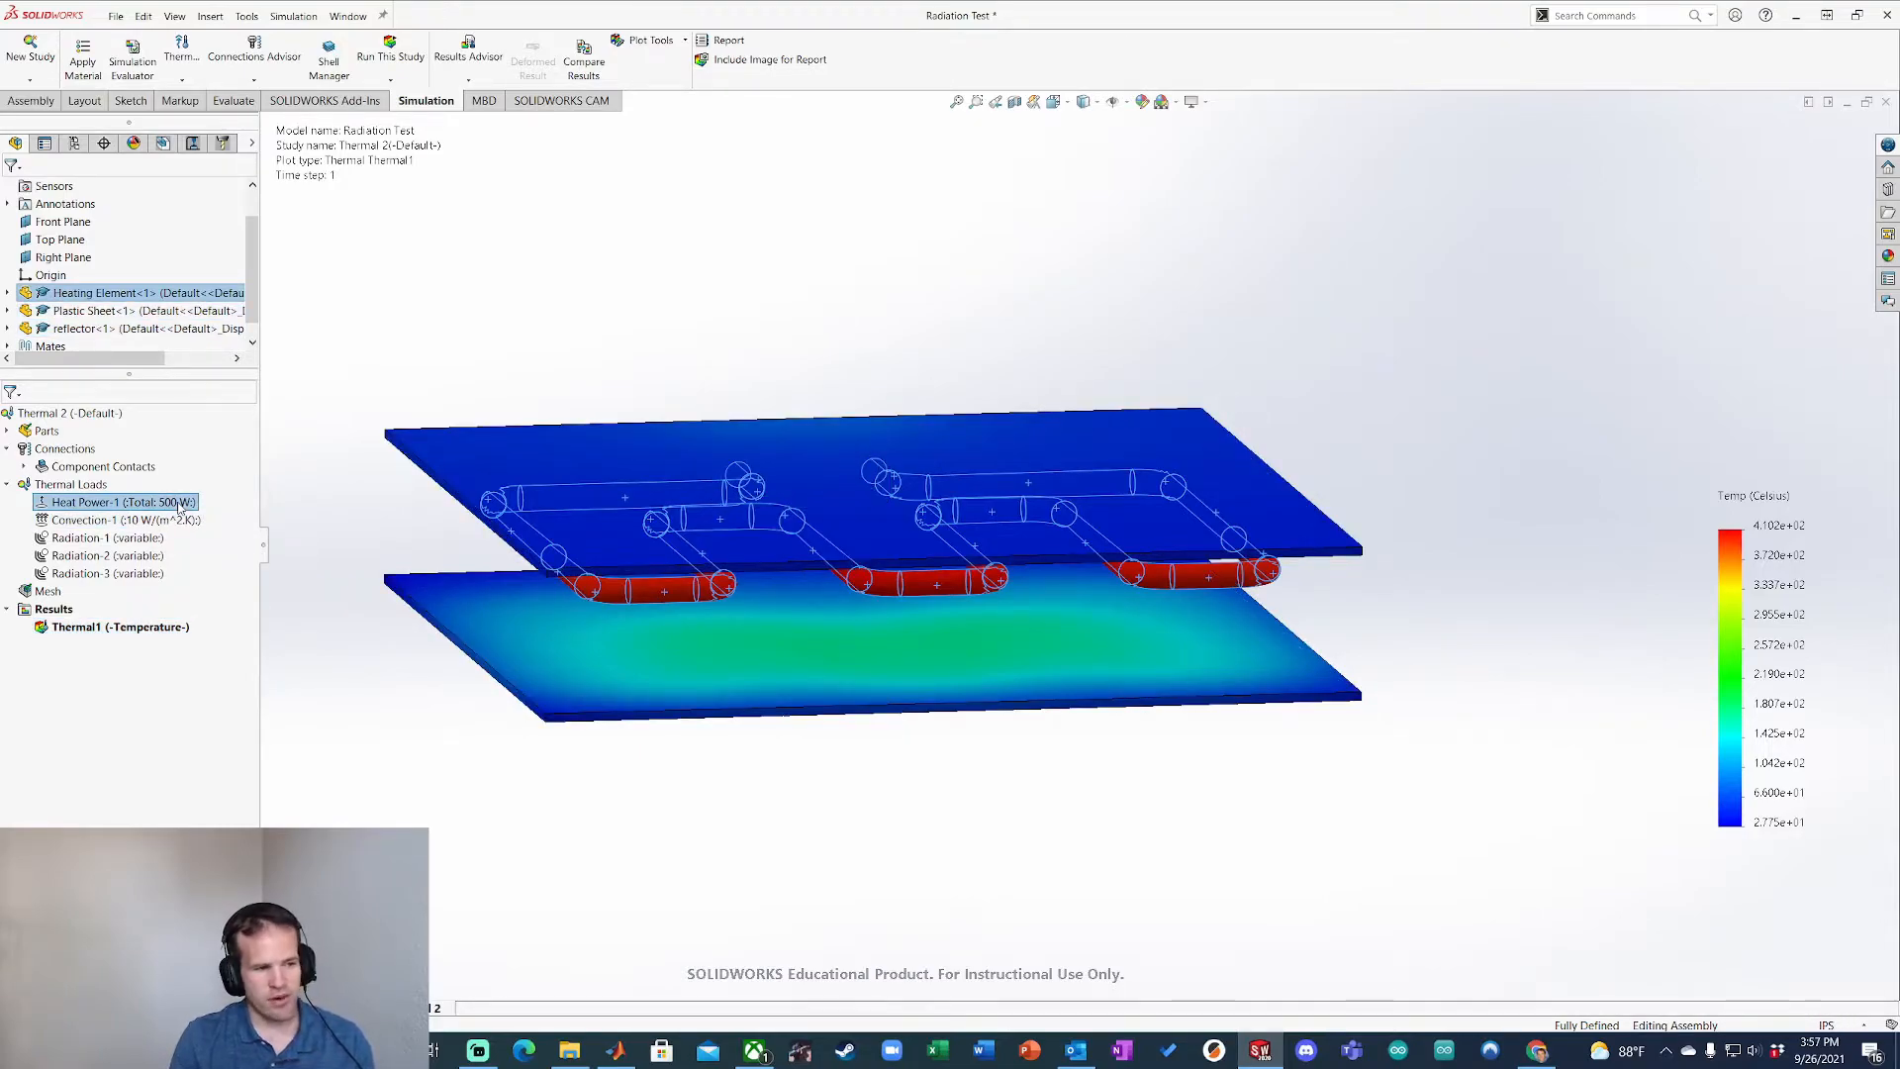
{"action": "mouse_move", "coordinate": [146, 547]}
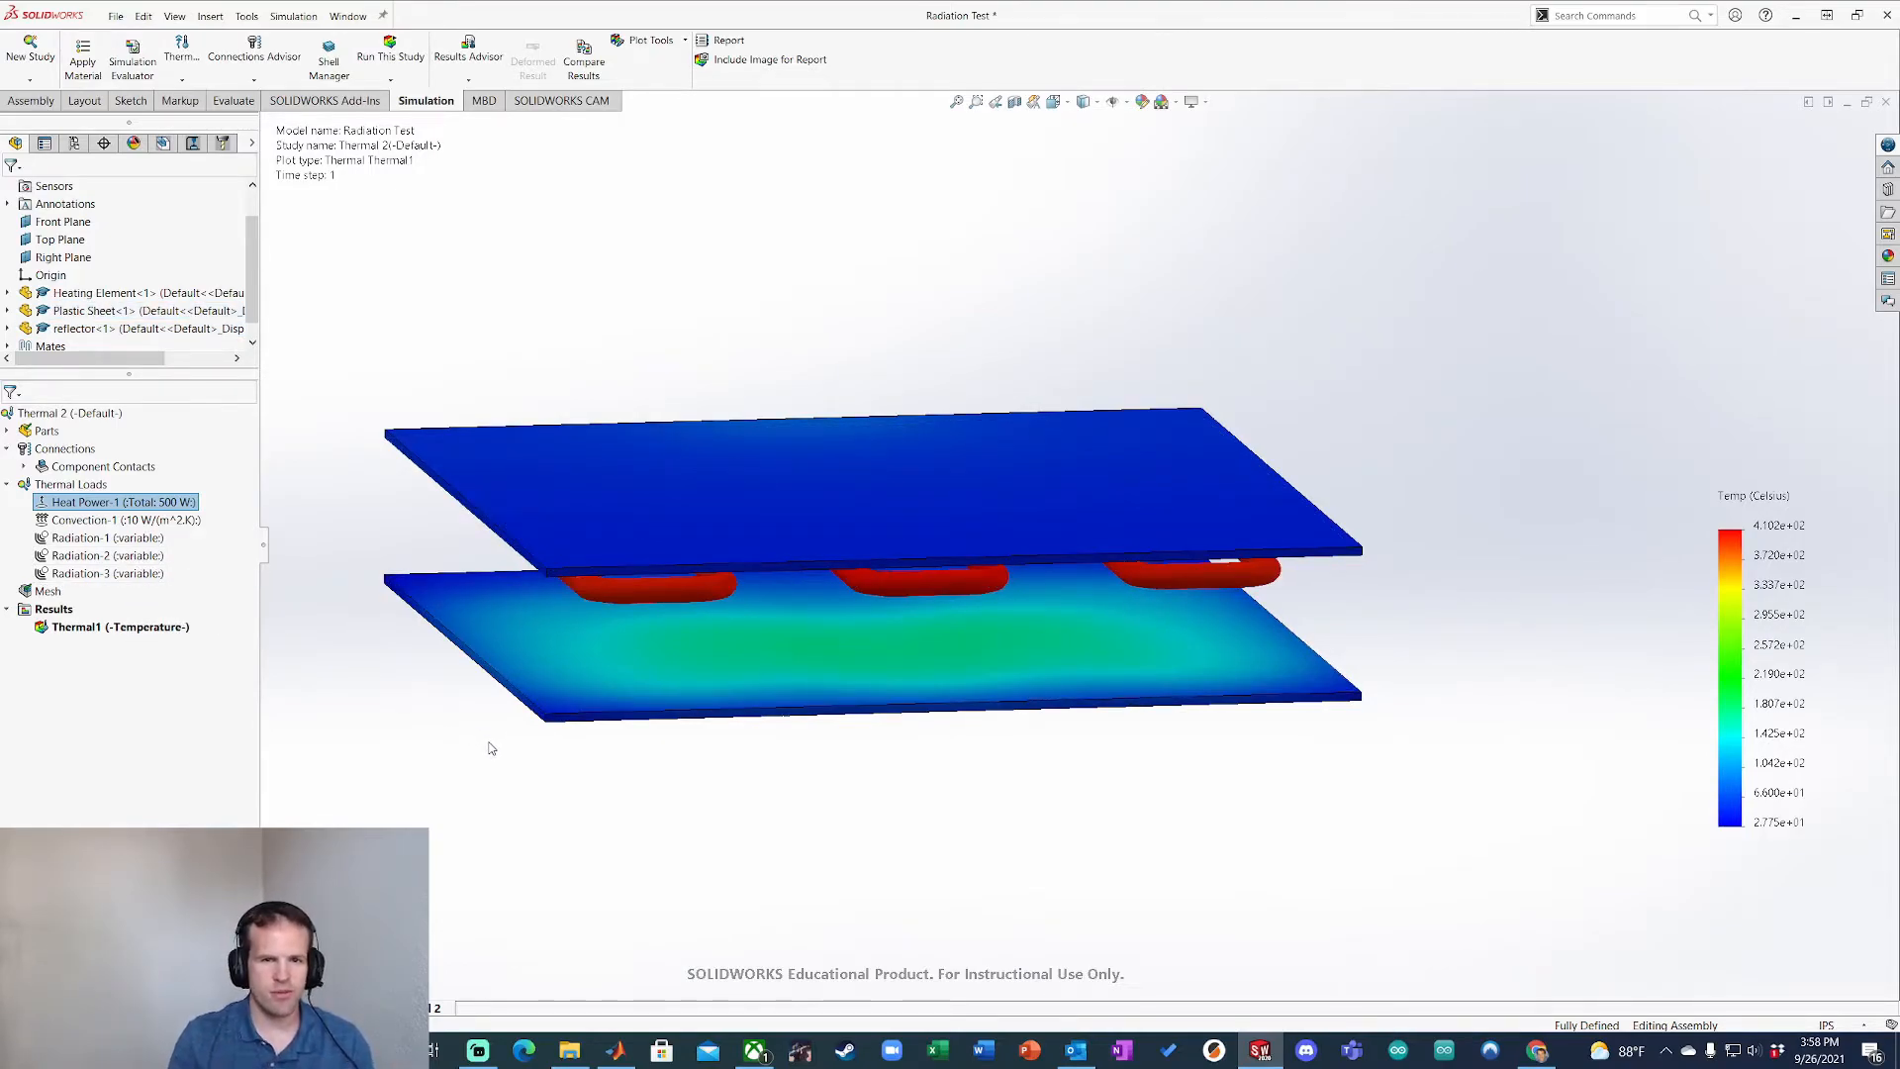
{"action": "middle_click_drag", "start_coordinate": [1041, 584], "coordinate": [1109, 790]}
{"action": "scroll", "coordinate": [1039, 776], "scroll_direction": "down", "scroll_amount": 3}
{"action": "scroll", "coordinate": [1109, 790], "scroll_direction": "up", "scroll_amount": 1}
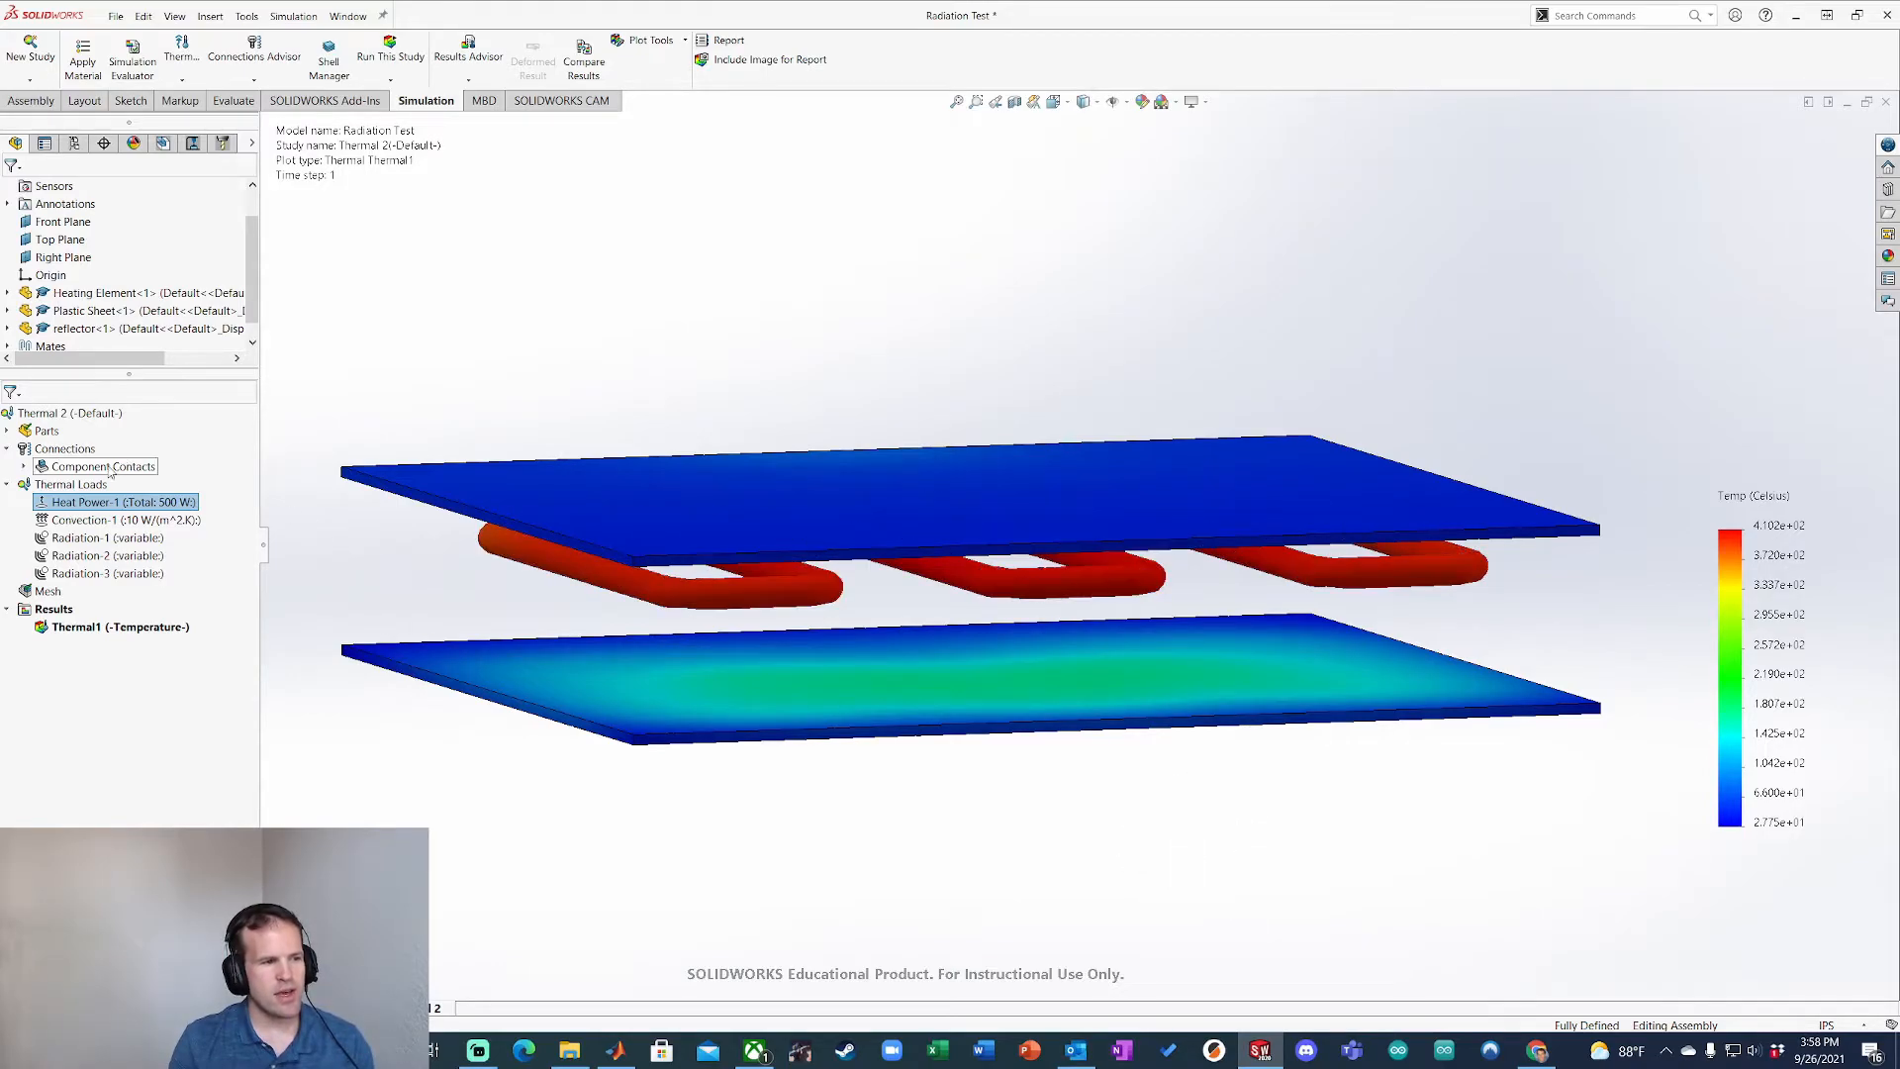
Step: Switch the thermal study to a transient solution with a total time of 600 s and a time increment of 60 s
{"action": "right_click", "coordinate": [72, 416]}
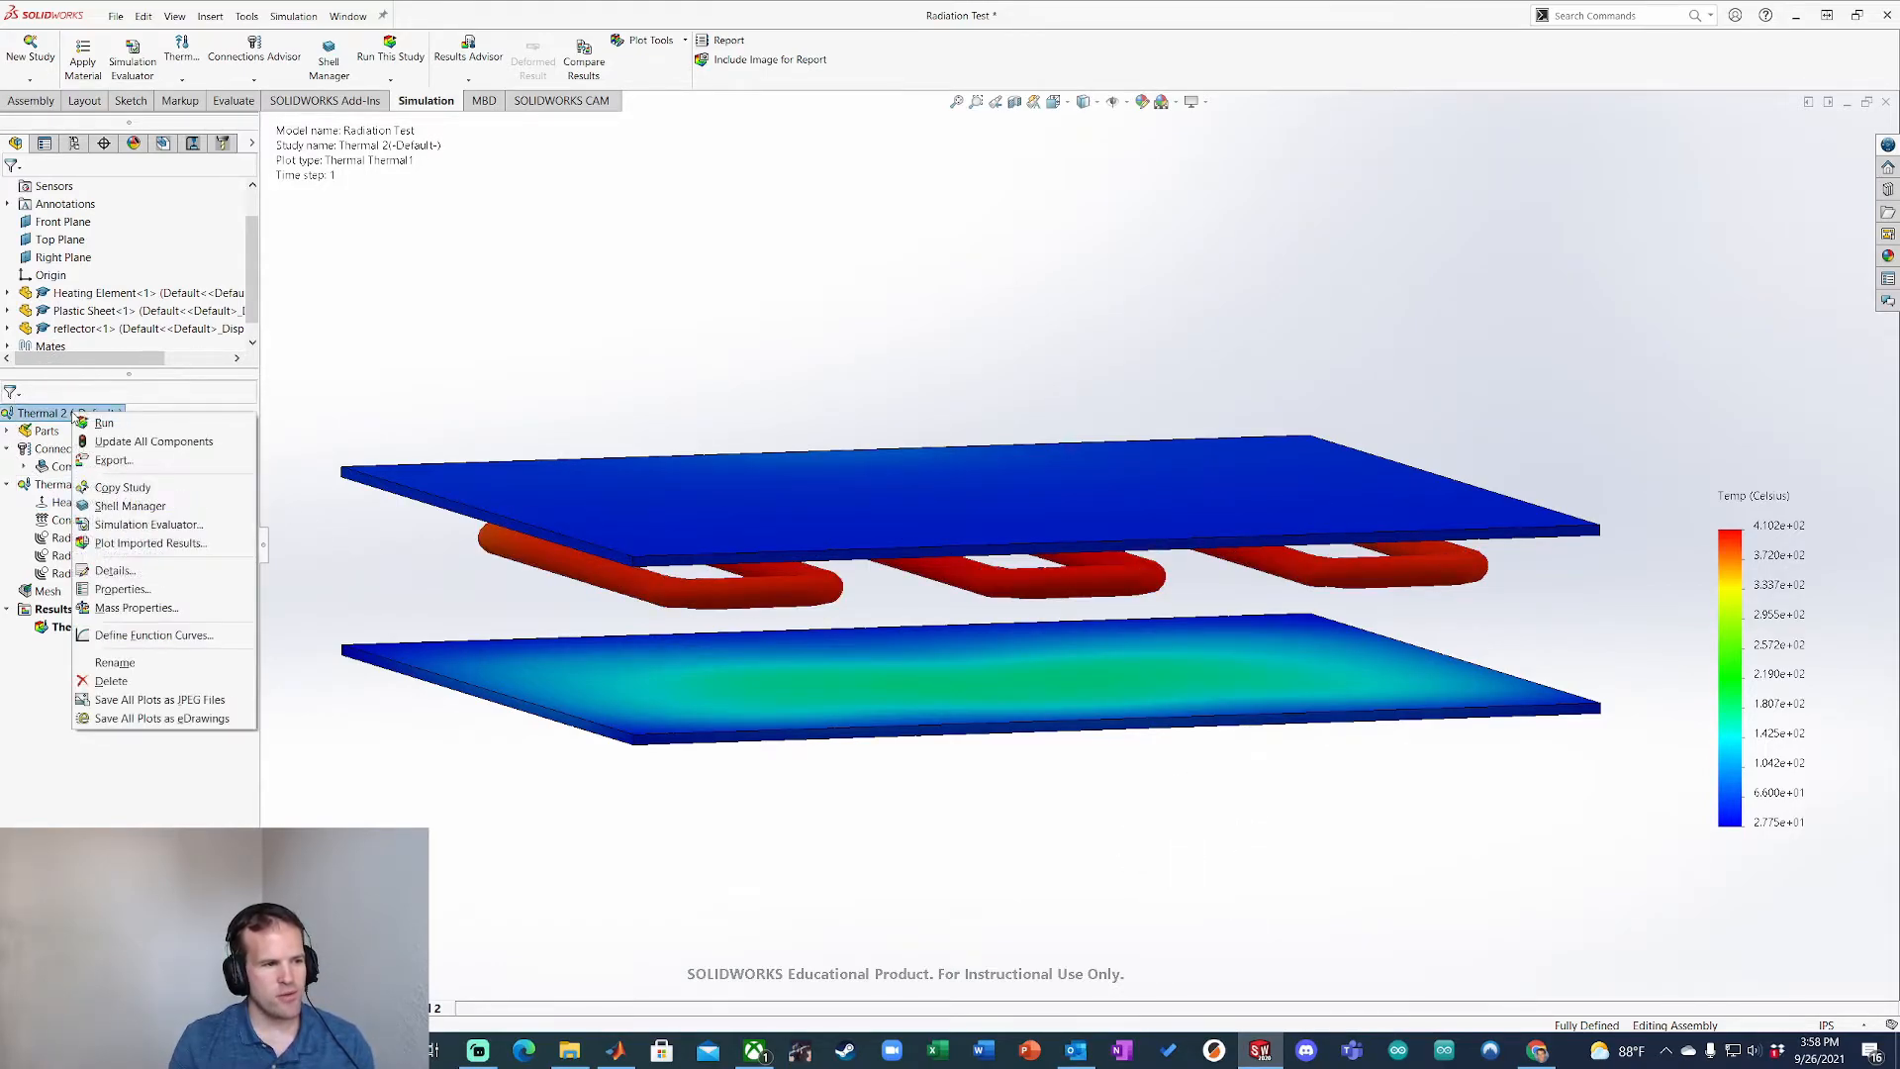
{"action": "left_click", "coordinate": [120, 590]}
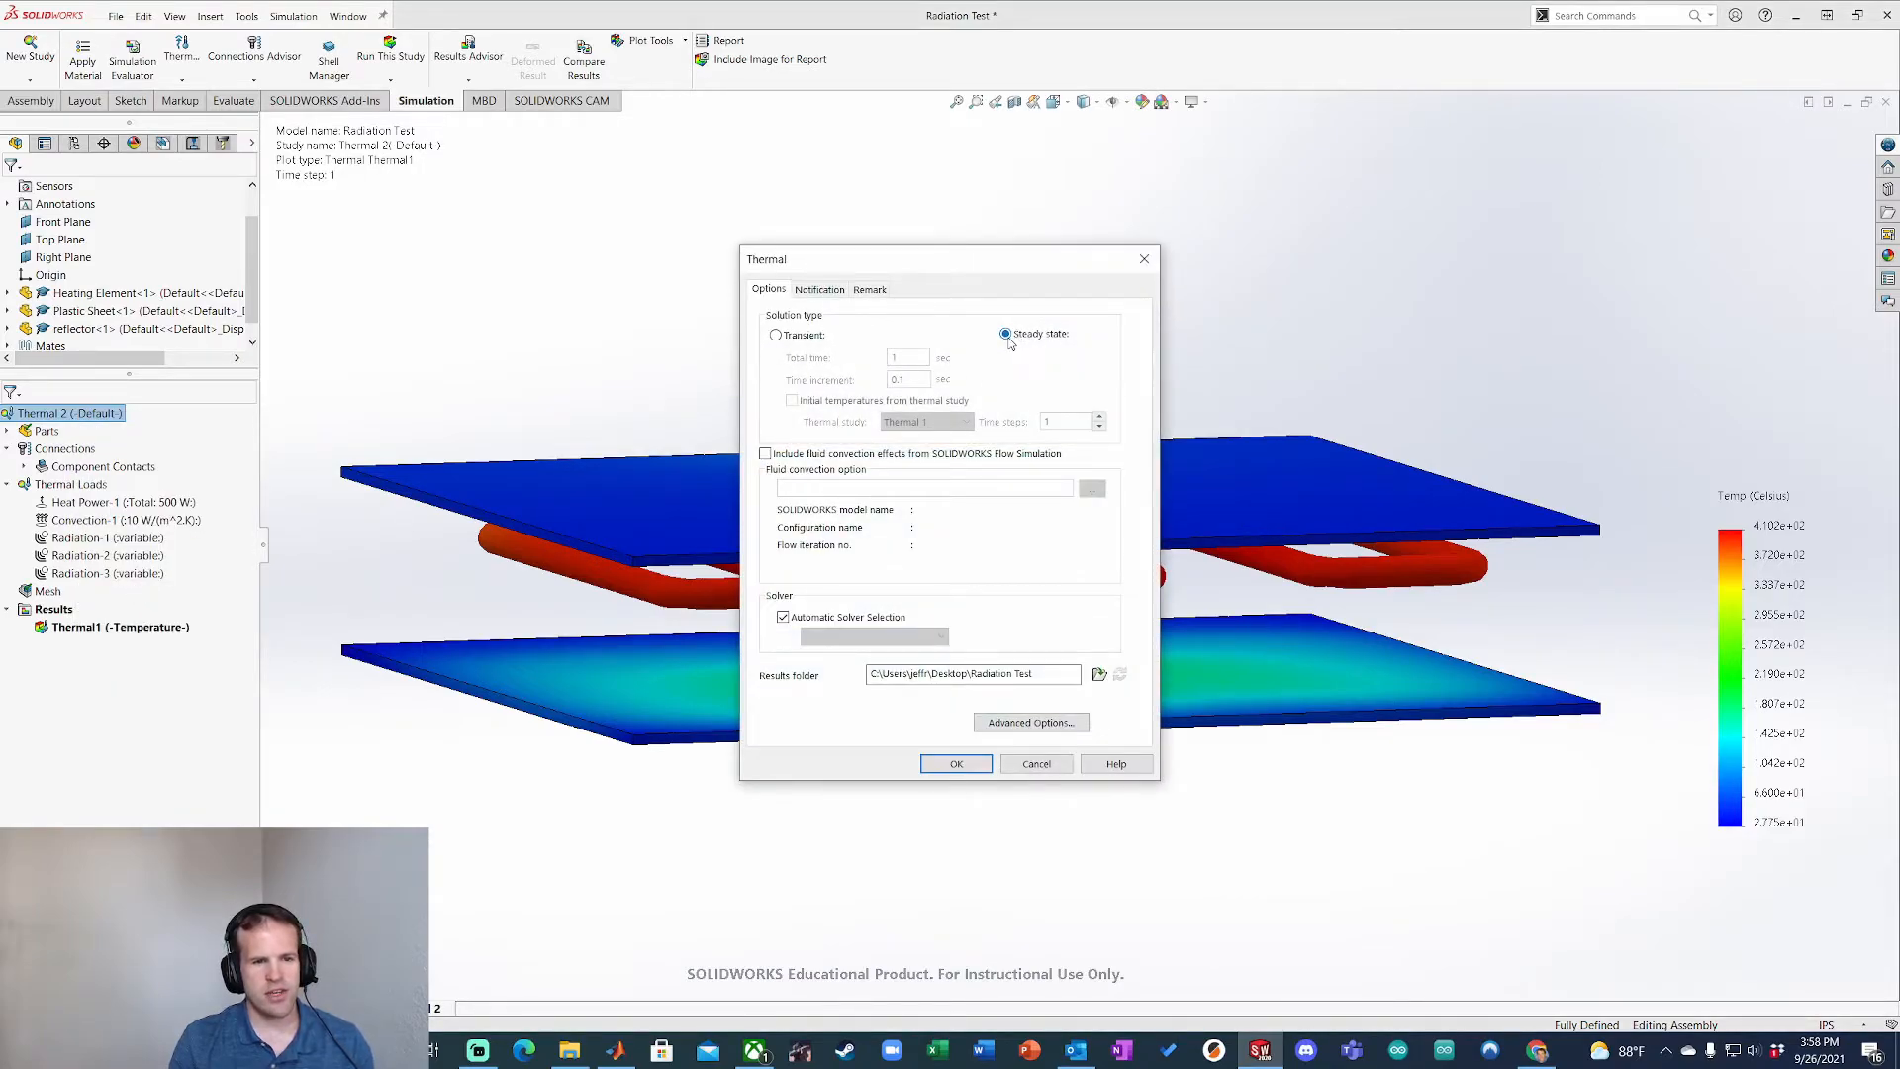
{"action": "left_click", "coordinate": [776, 334]}
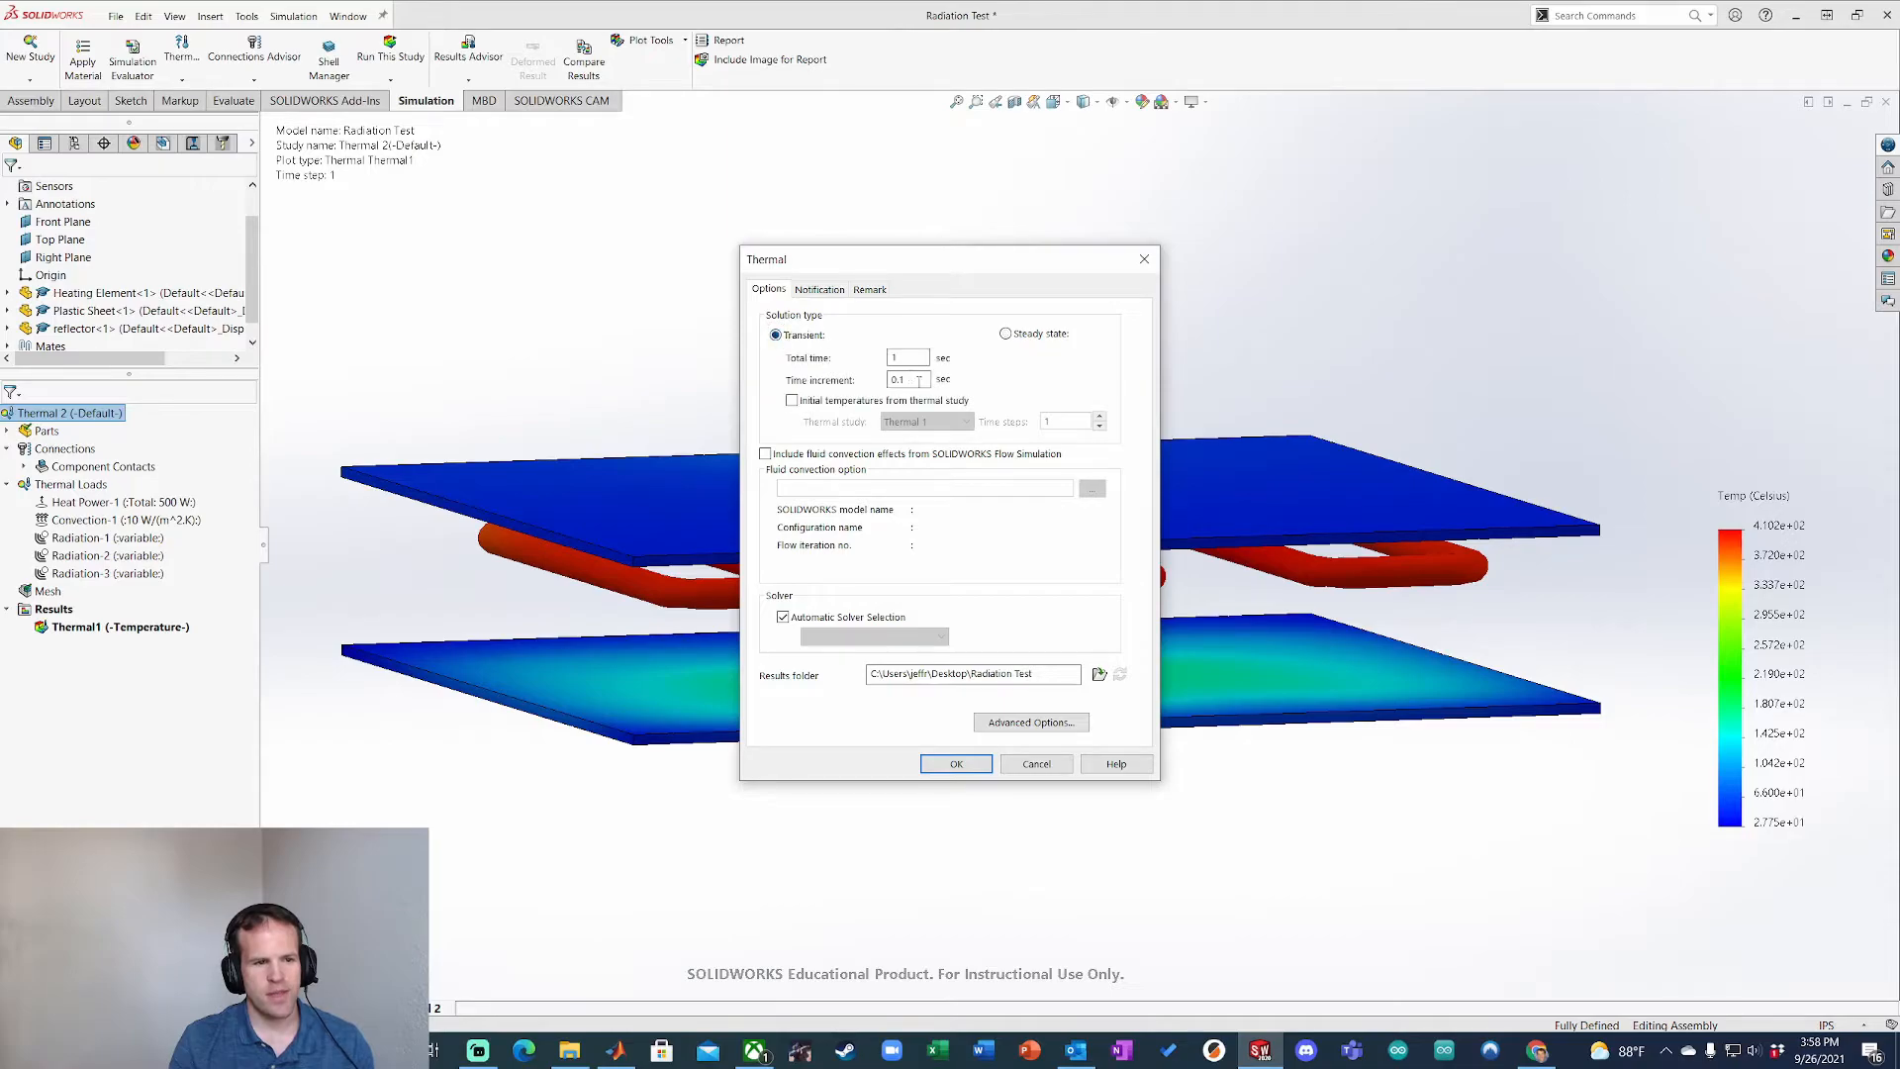
{"action": "left_click", "coordinate": [920, 358]}
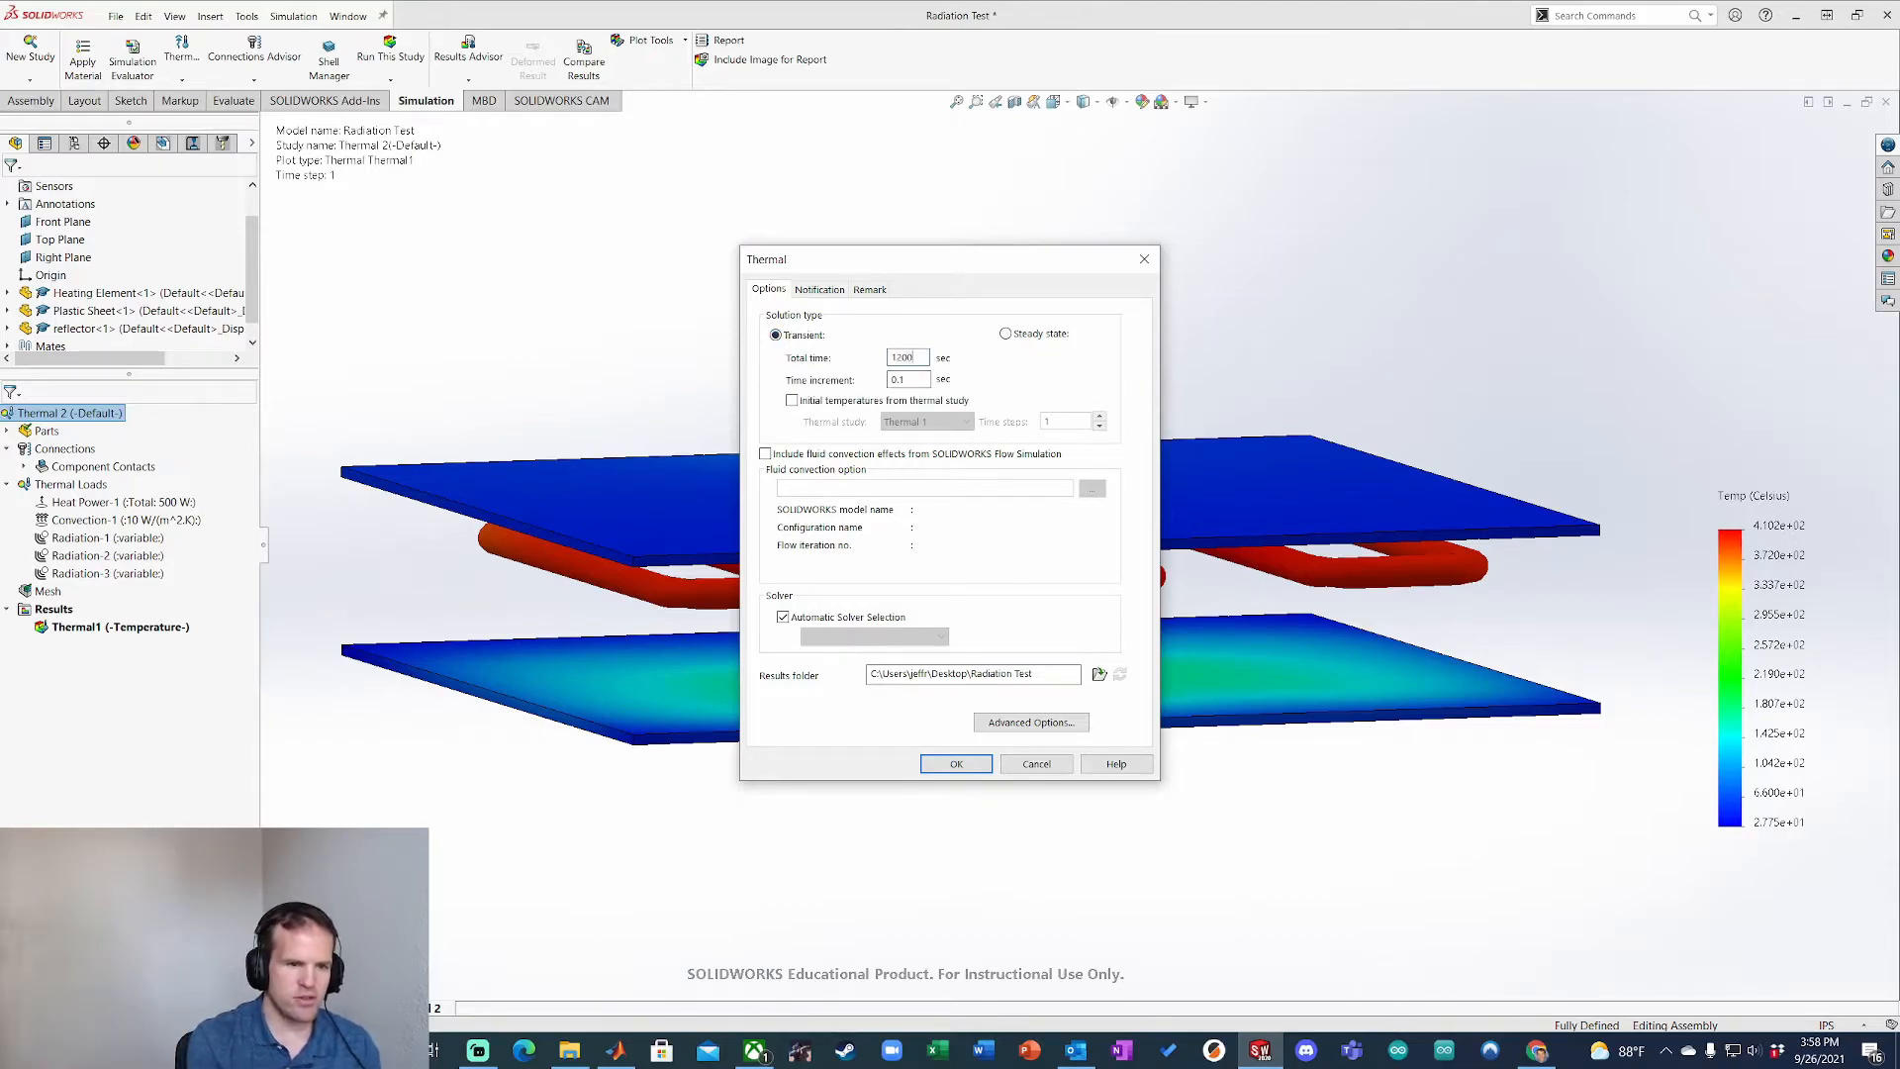
{"action": "double_click", "coordinate": [919, 355]}
{"action": "type", "text": "600"}
{"action": "left_click", "coordinate": [919, 381]}
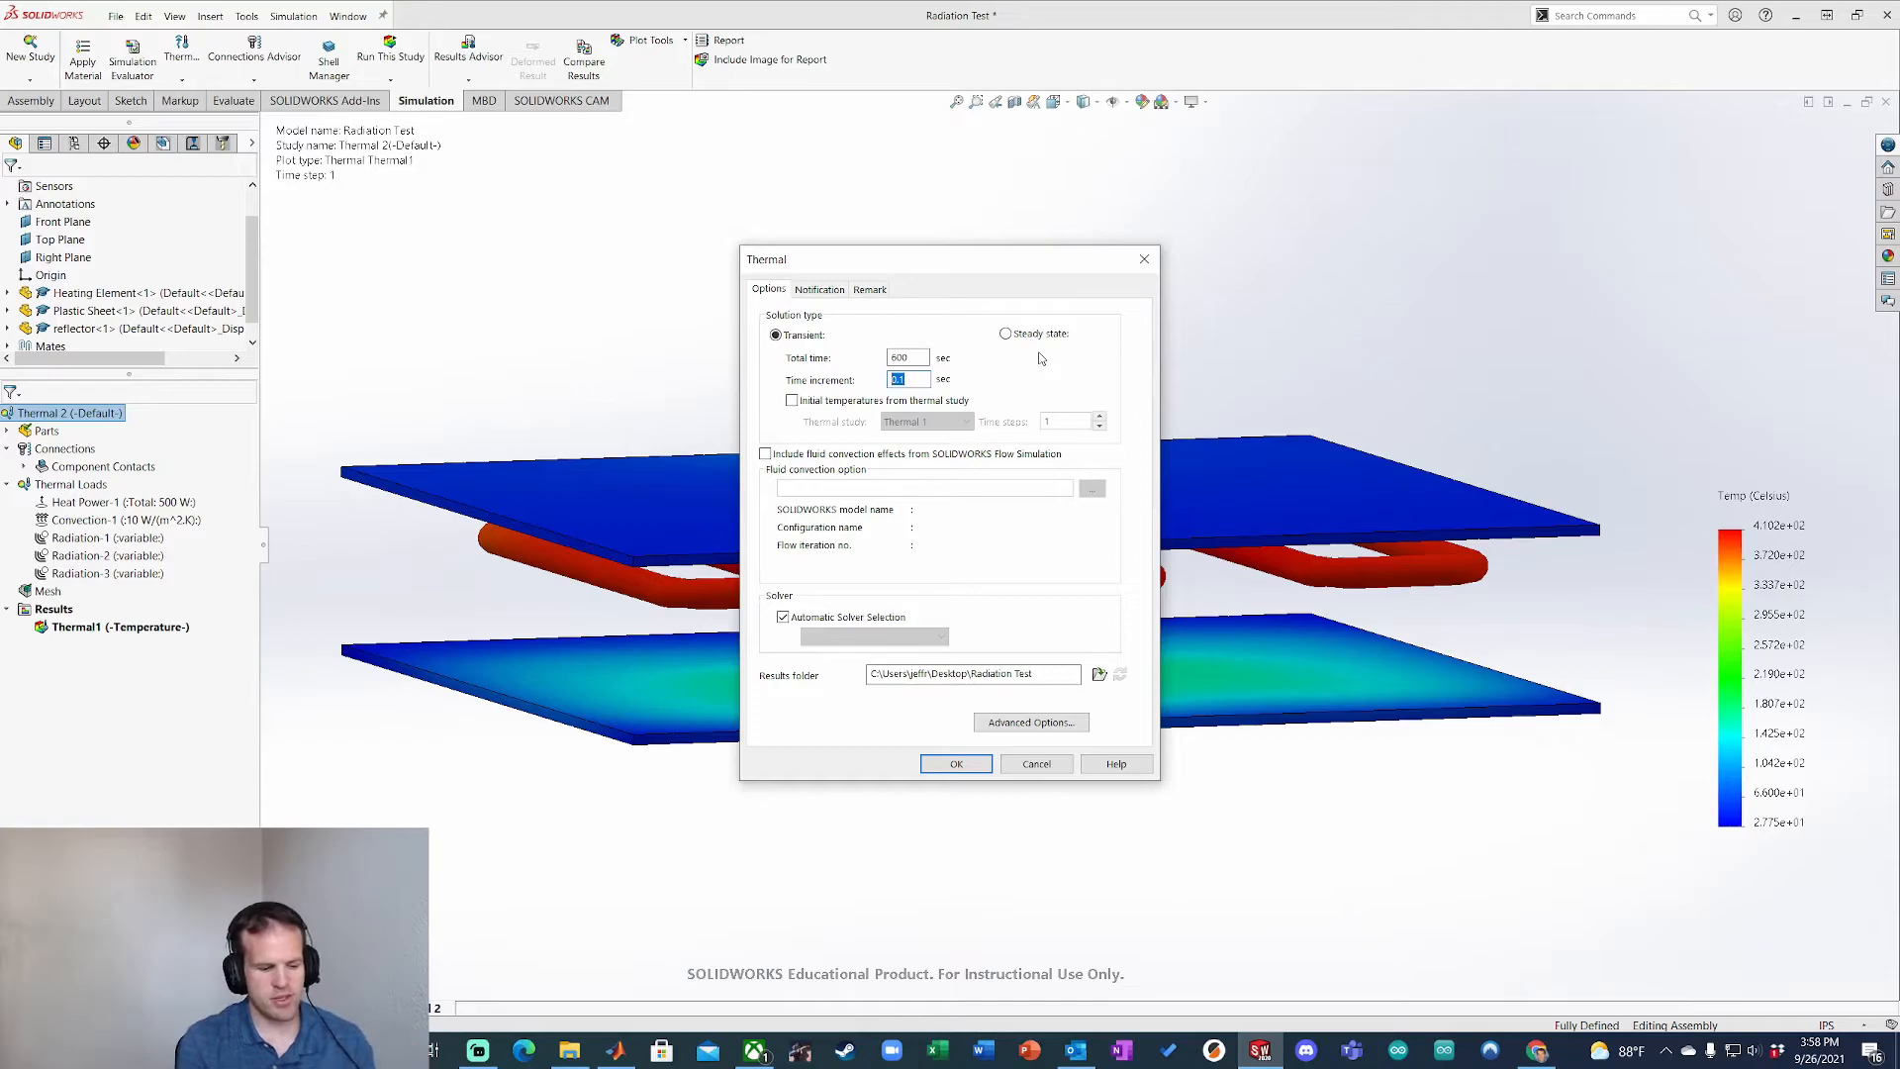
{"action": "type", "text": "60"}
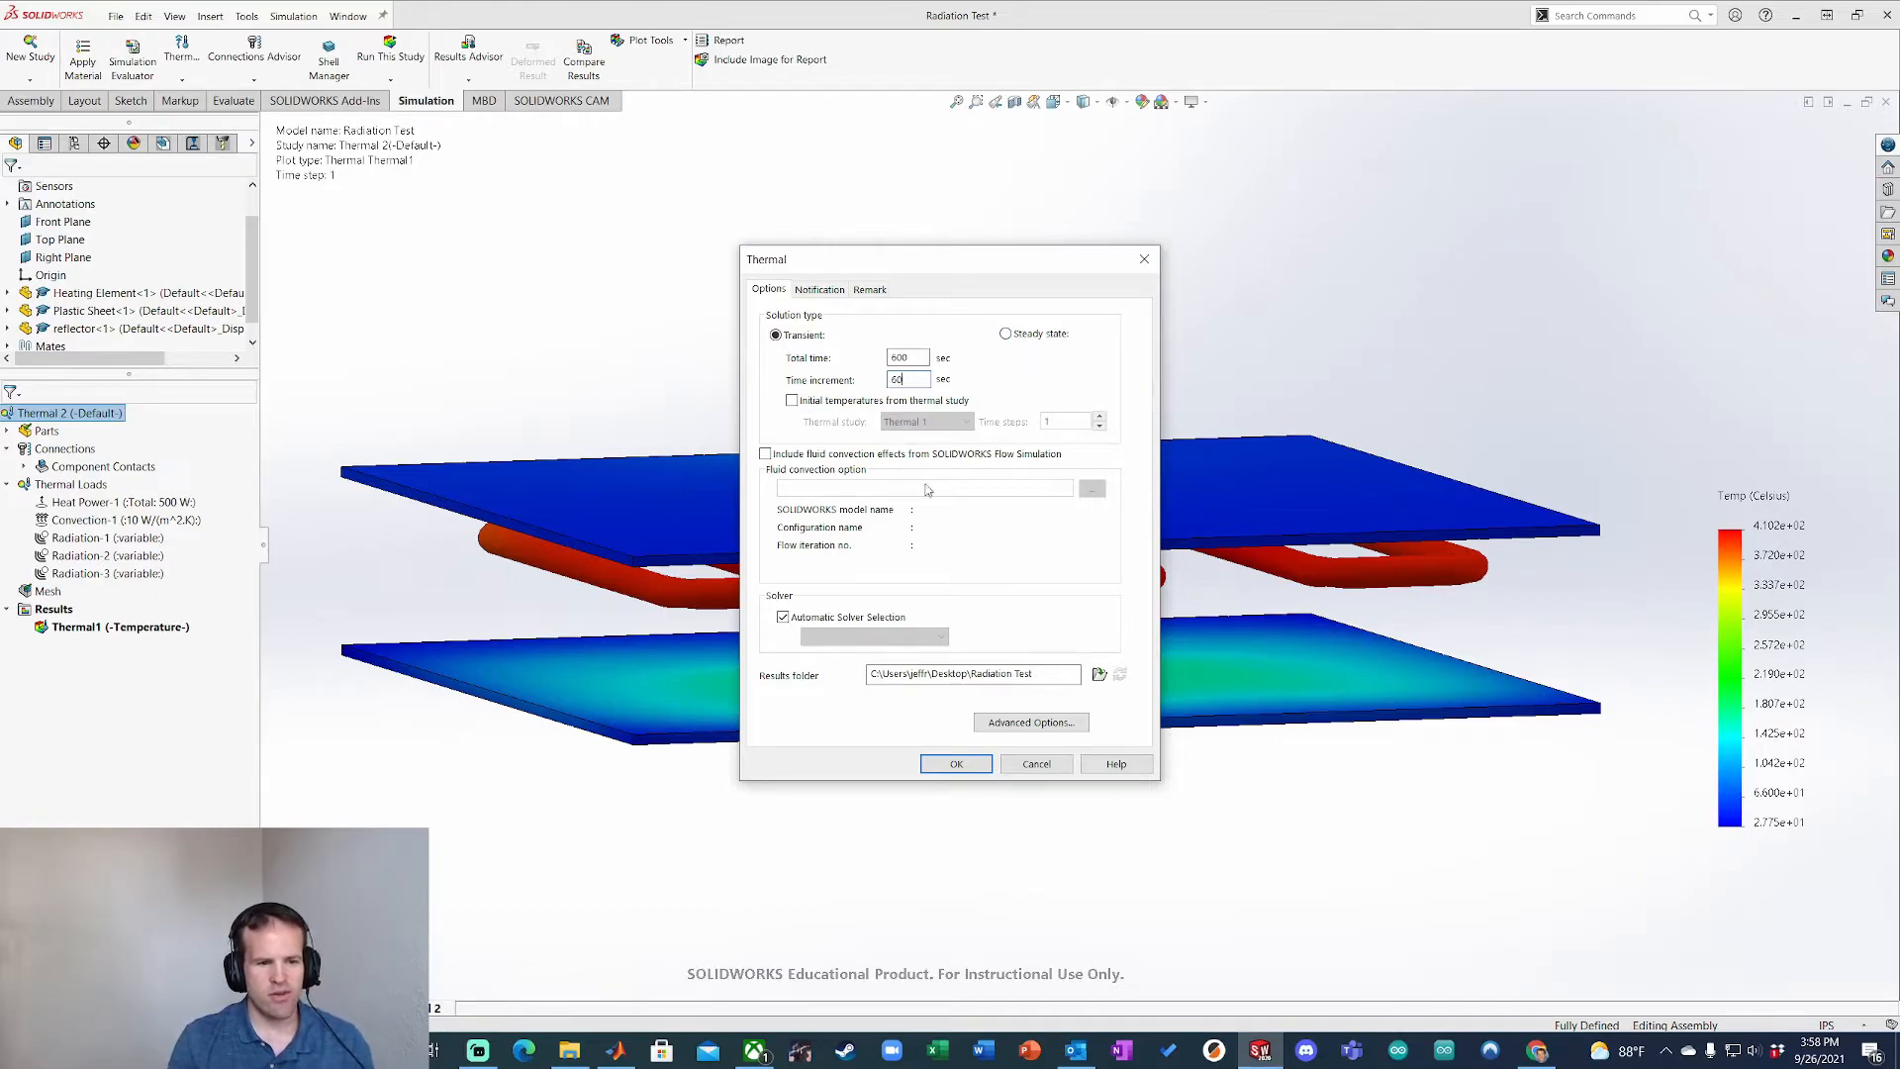
{"action": "left_click", "coordinate": [965, 766]}
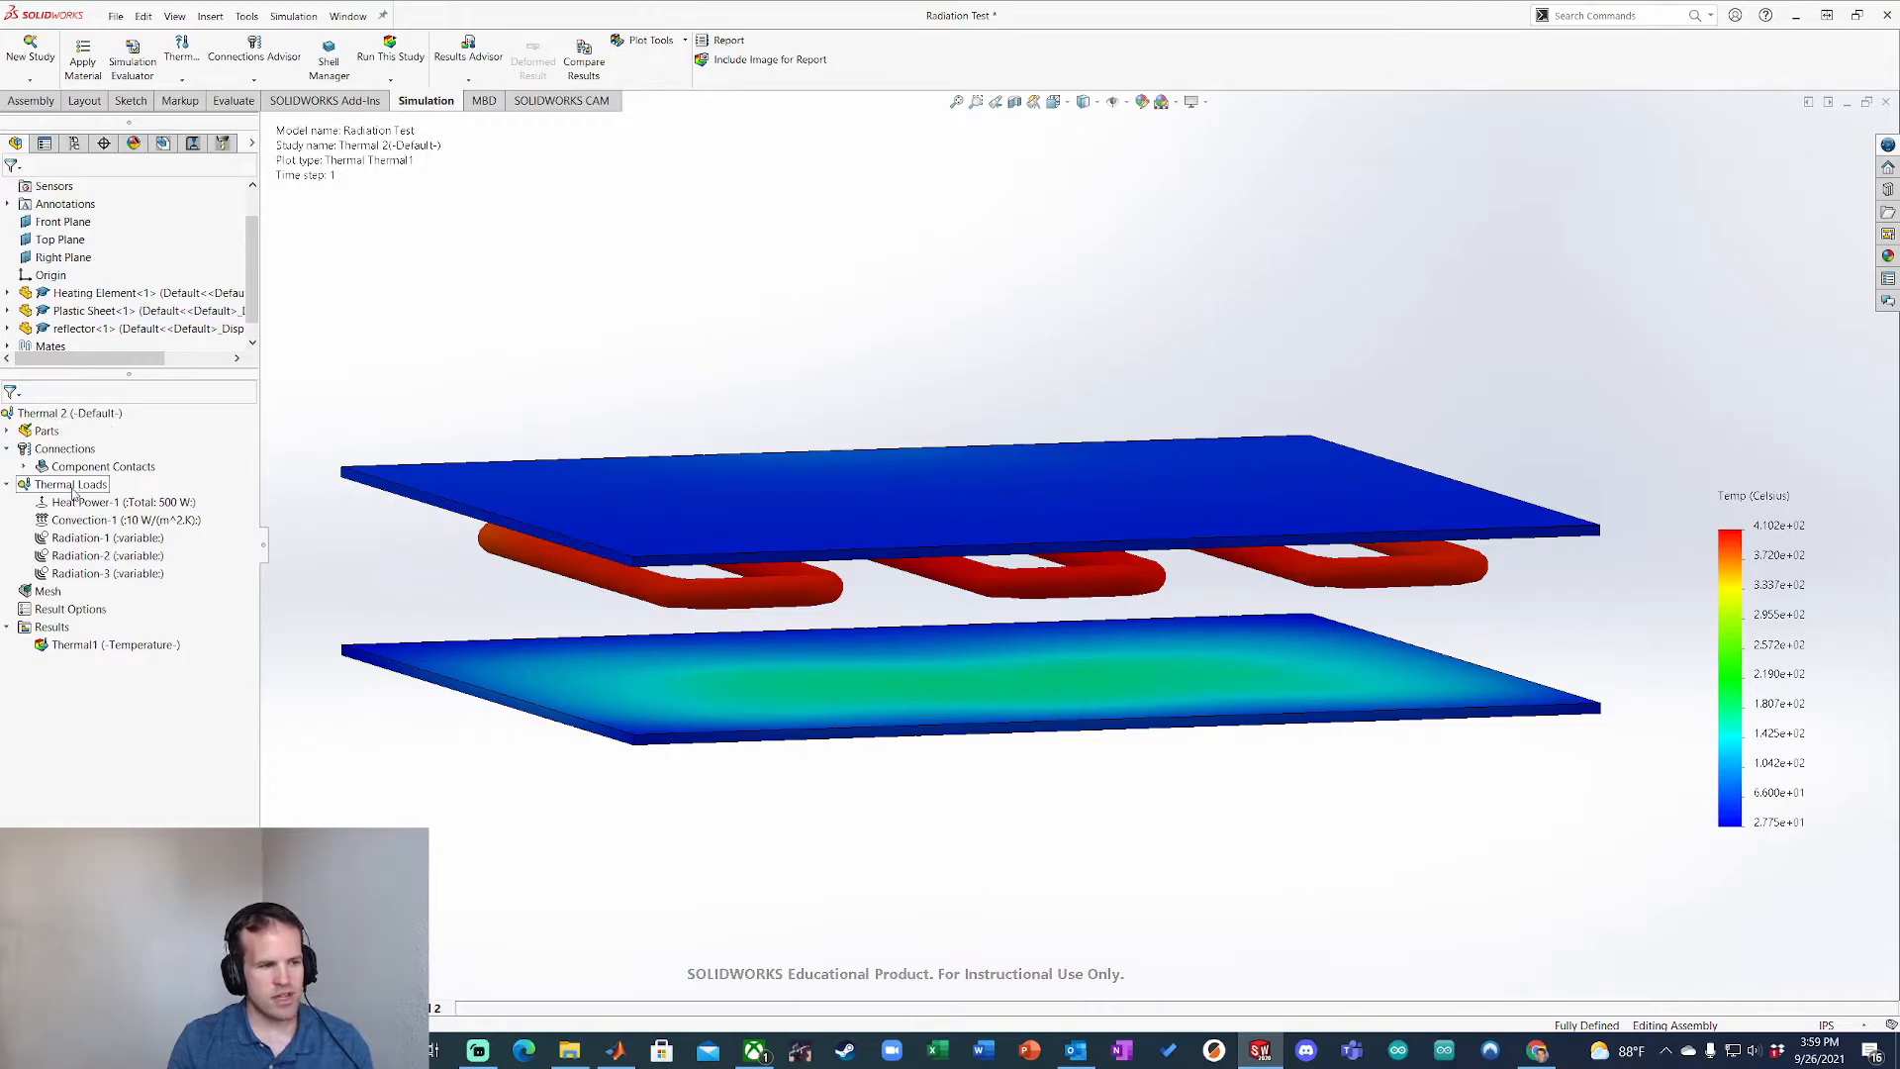
Step: Apply an initial temperature of 20 °C to the heating element, plastic sheet and reflector
{"action": "right_click", "coordinate": [74, 490]}
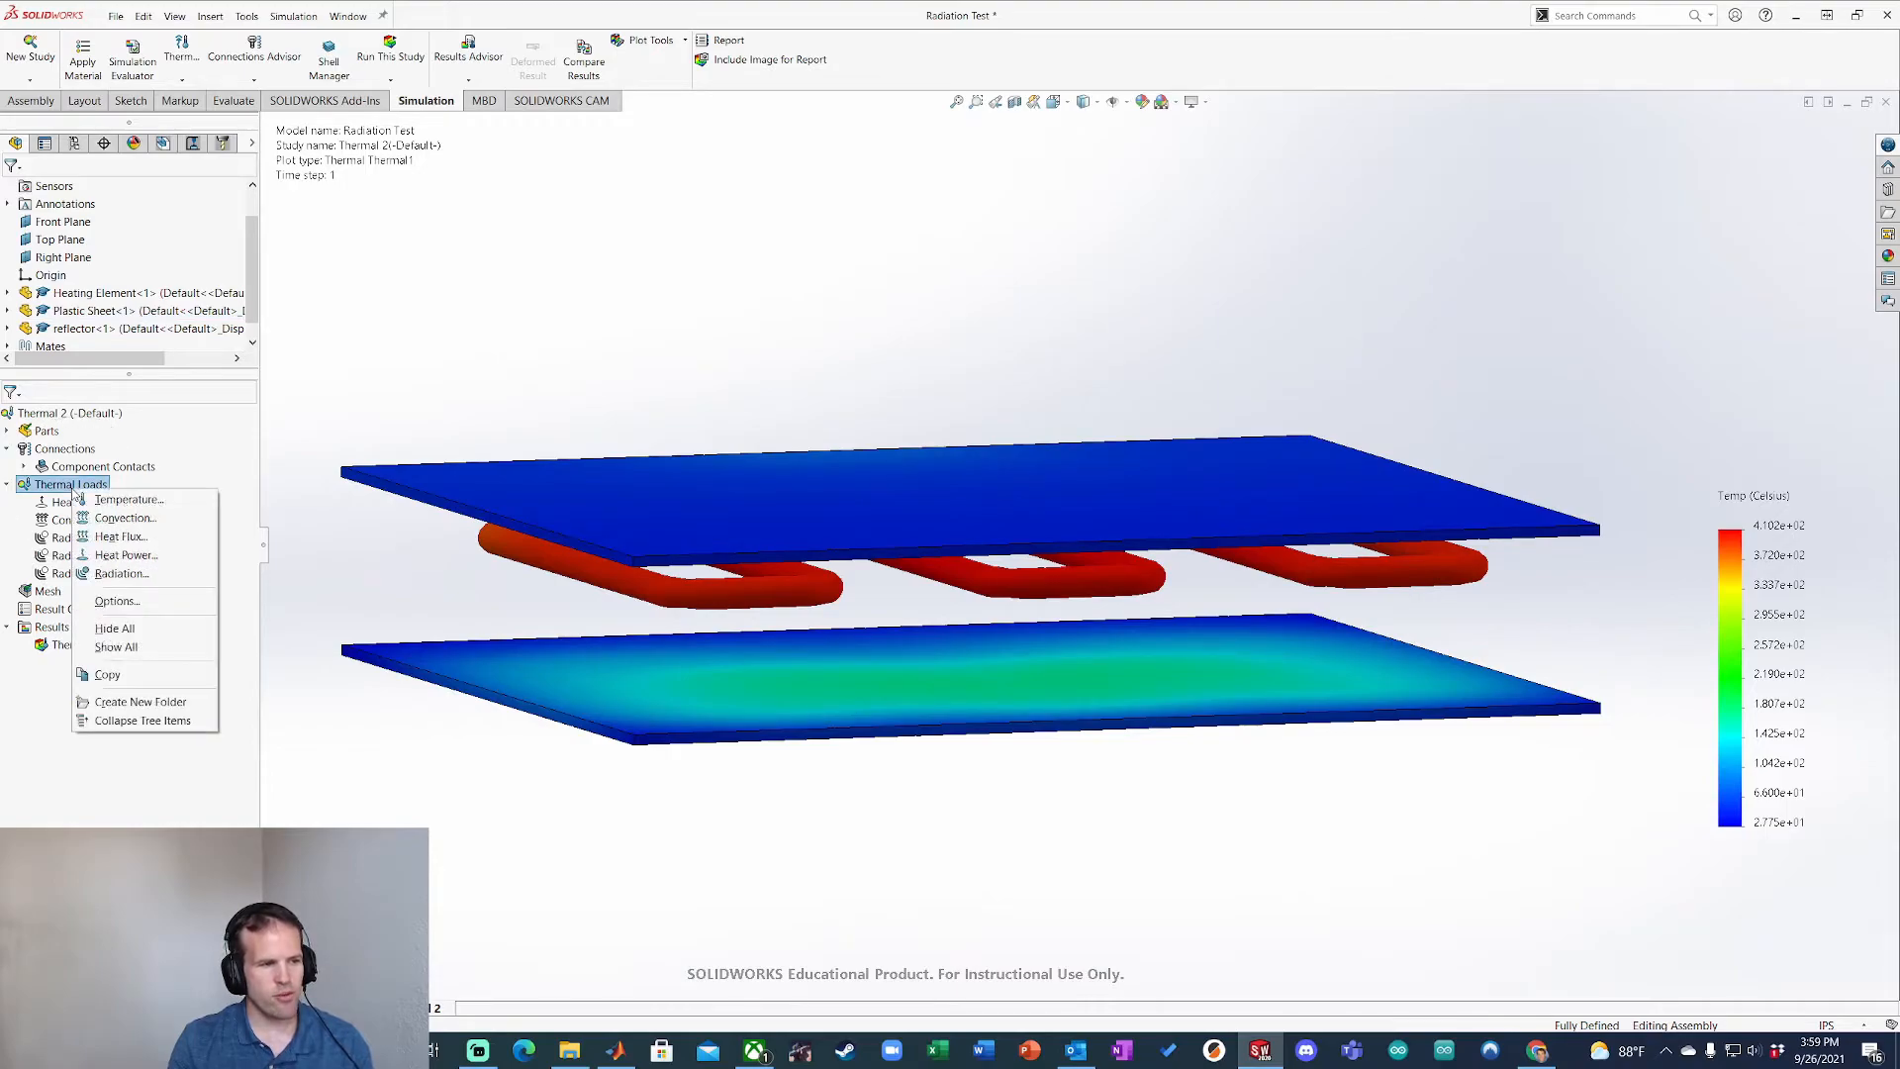
{"action": "left_click", "coordinate": [136, 503]}
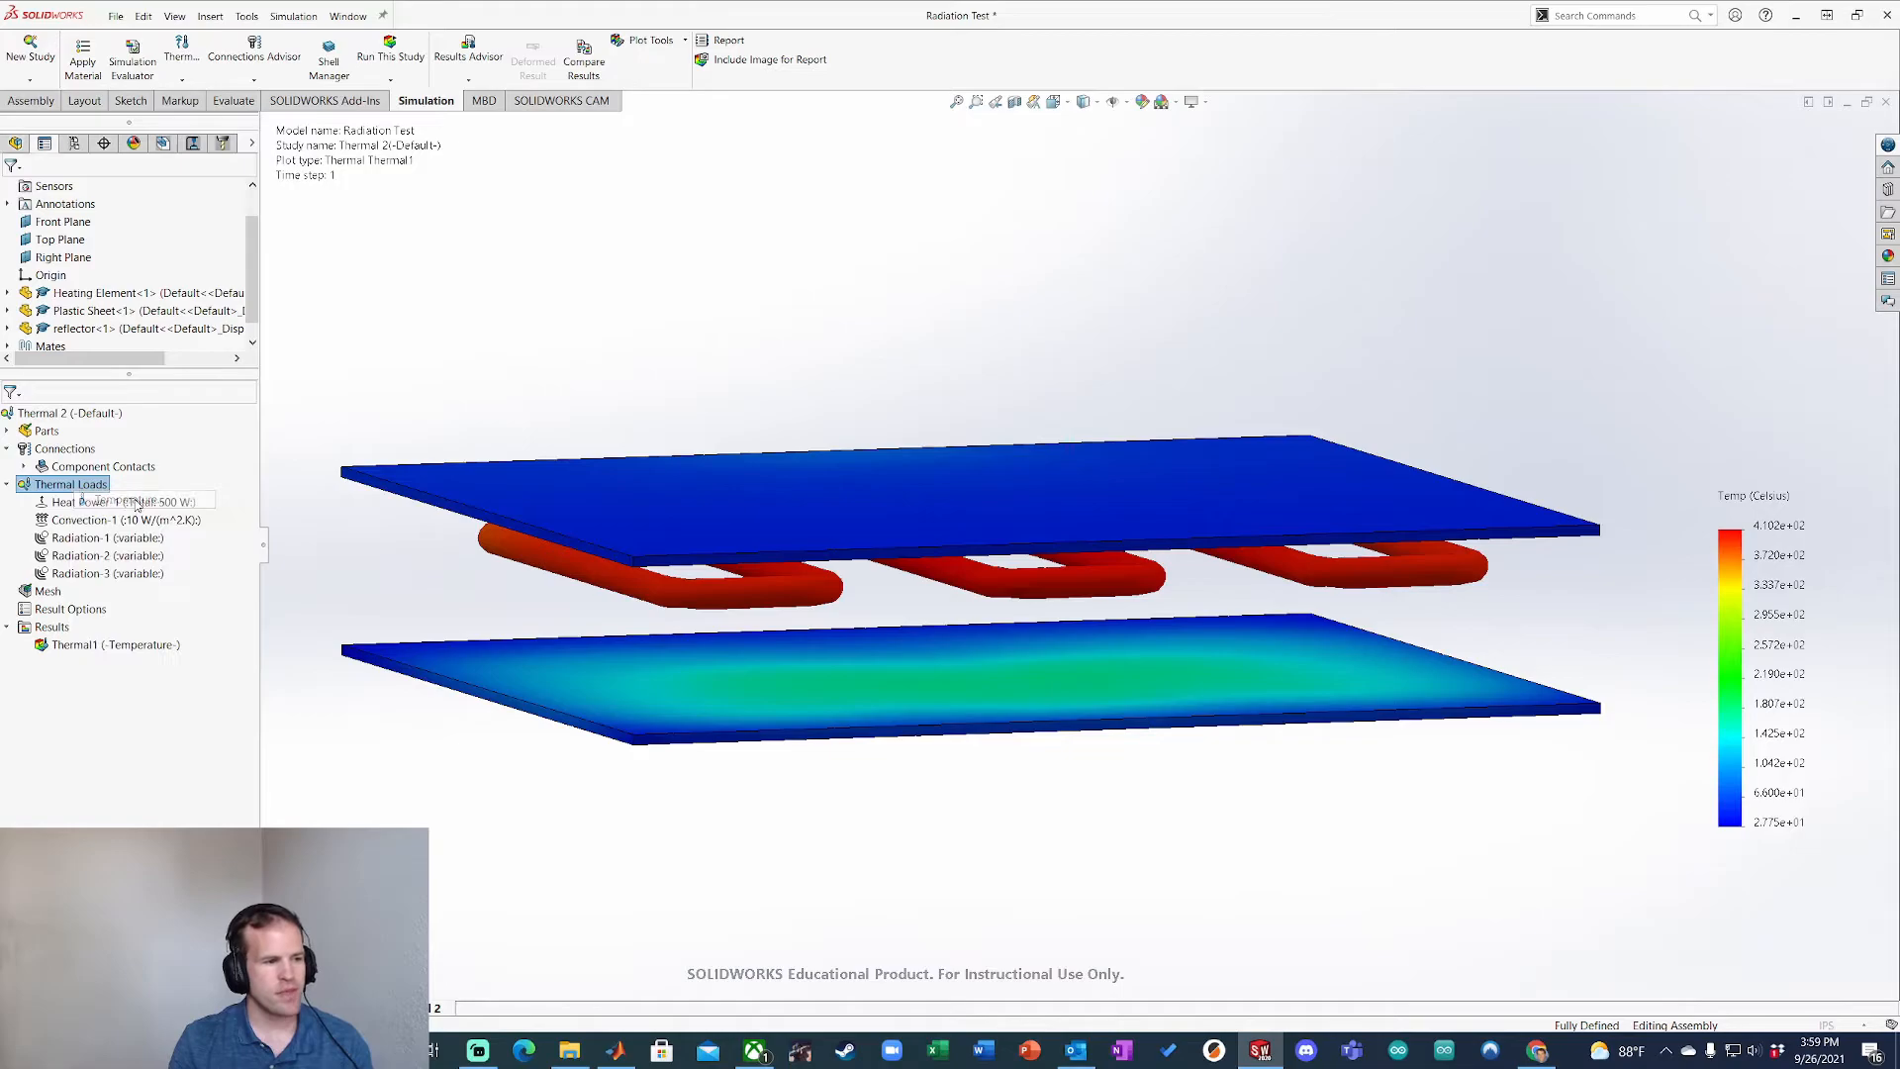
{"action": "left_click", "coordinate": [38, 275]}
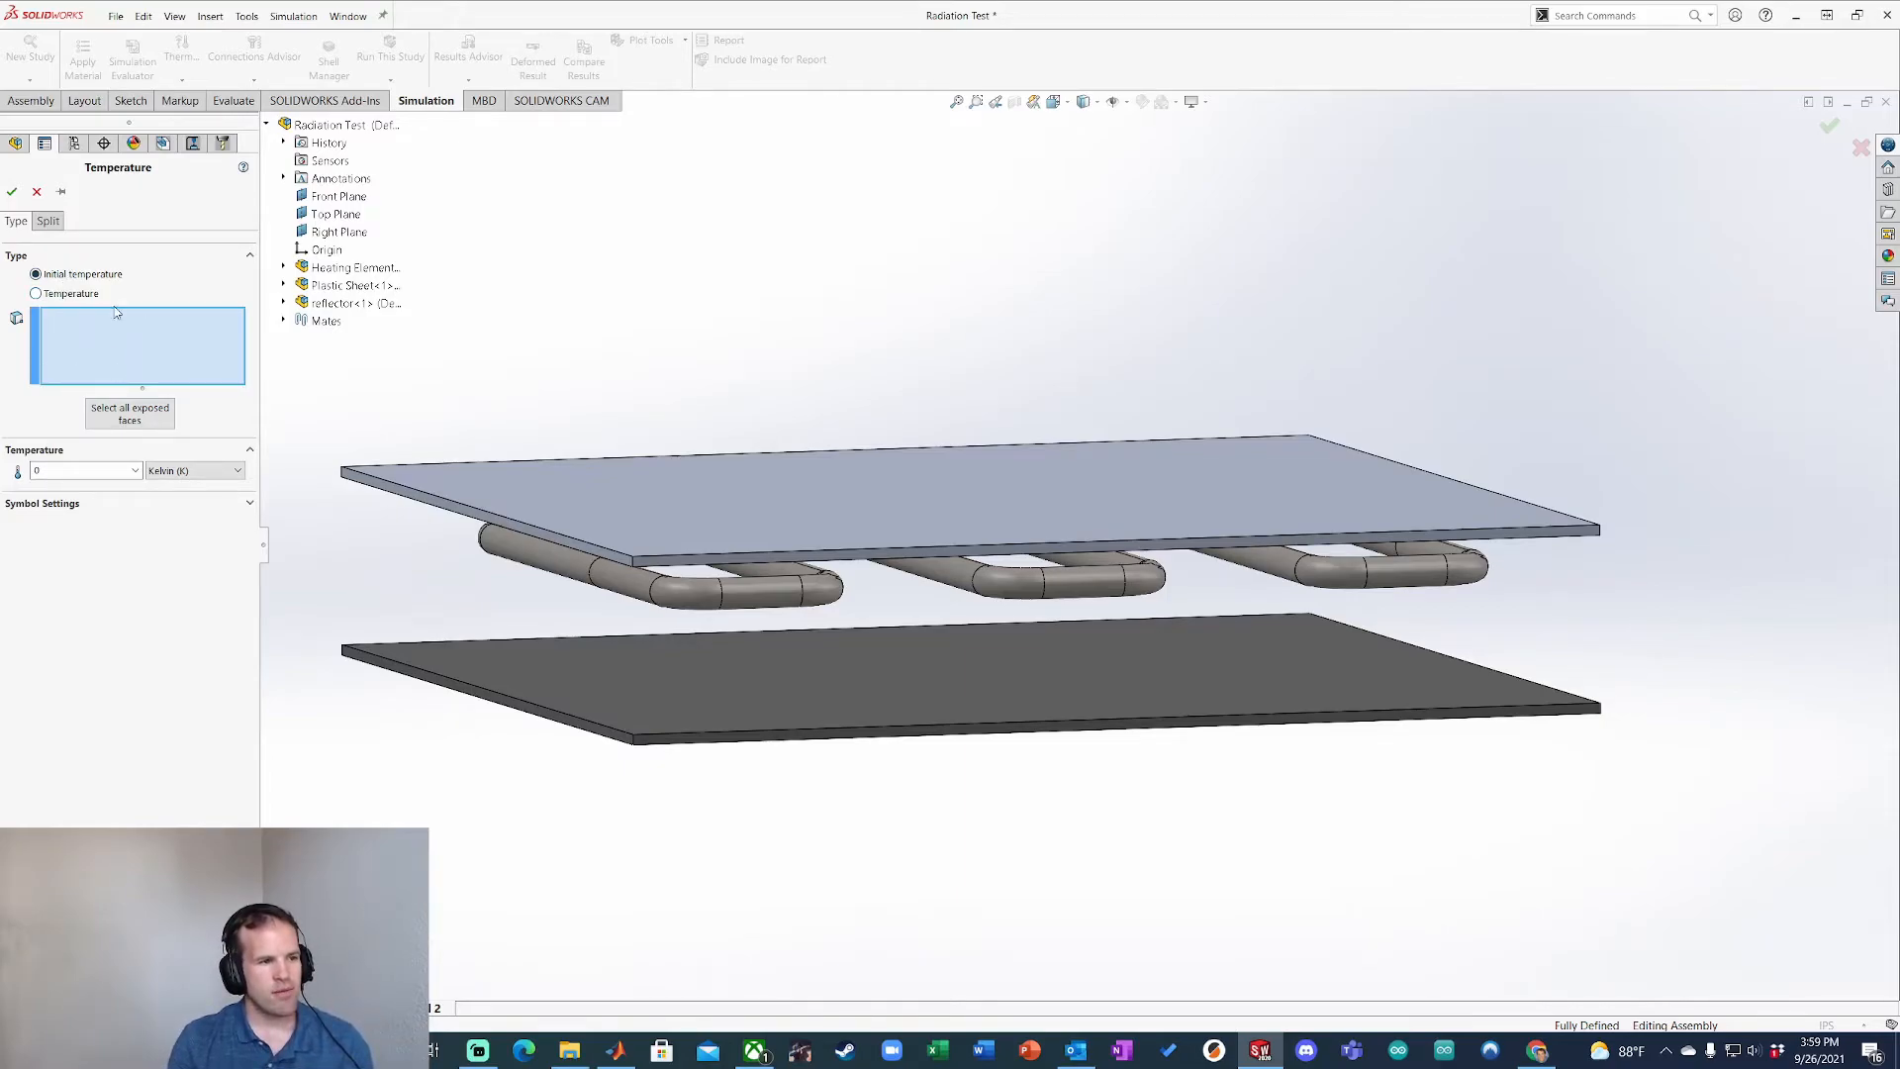
{"action": "left_click", "coordinate": [366, 269]}
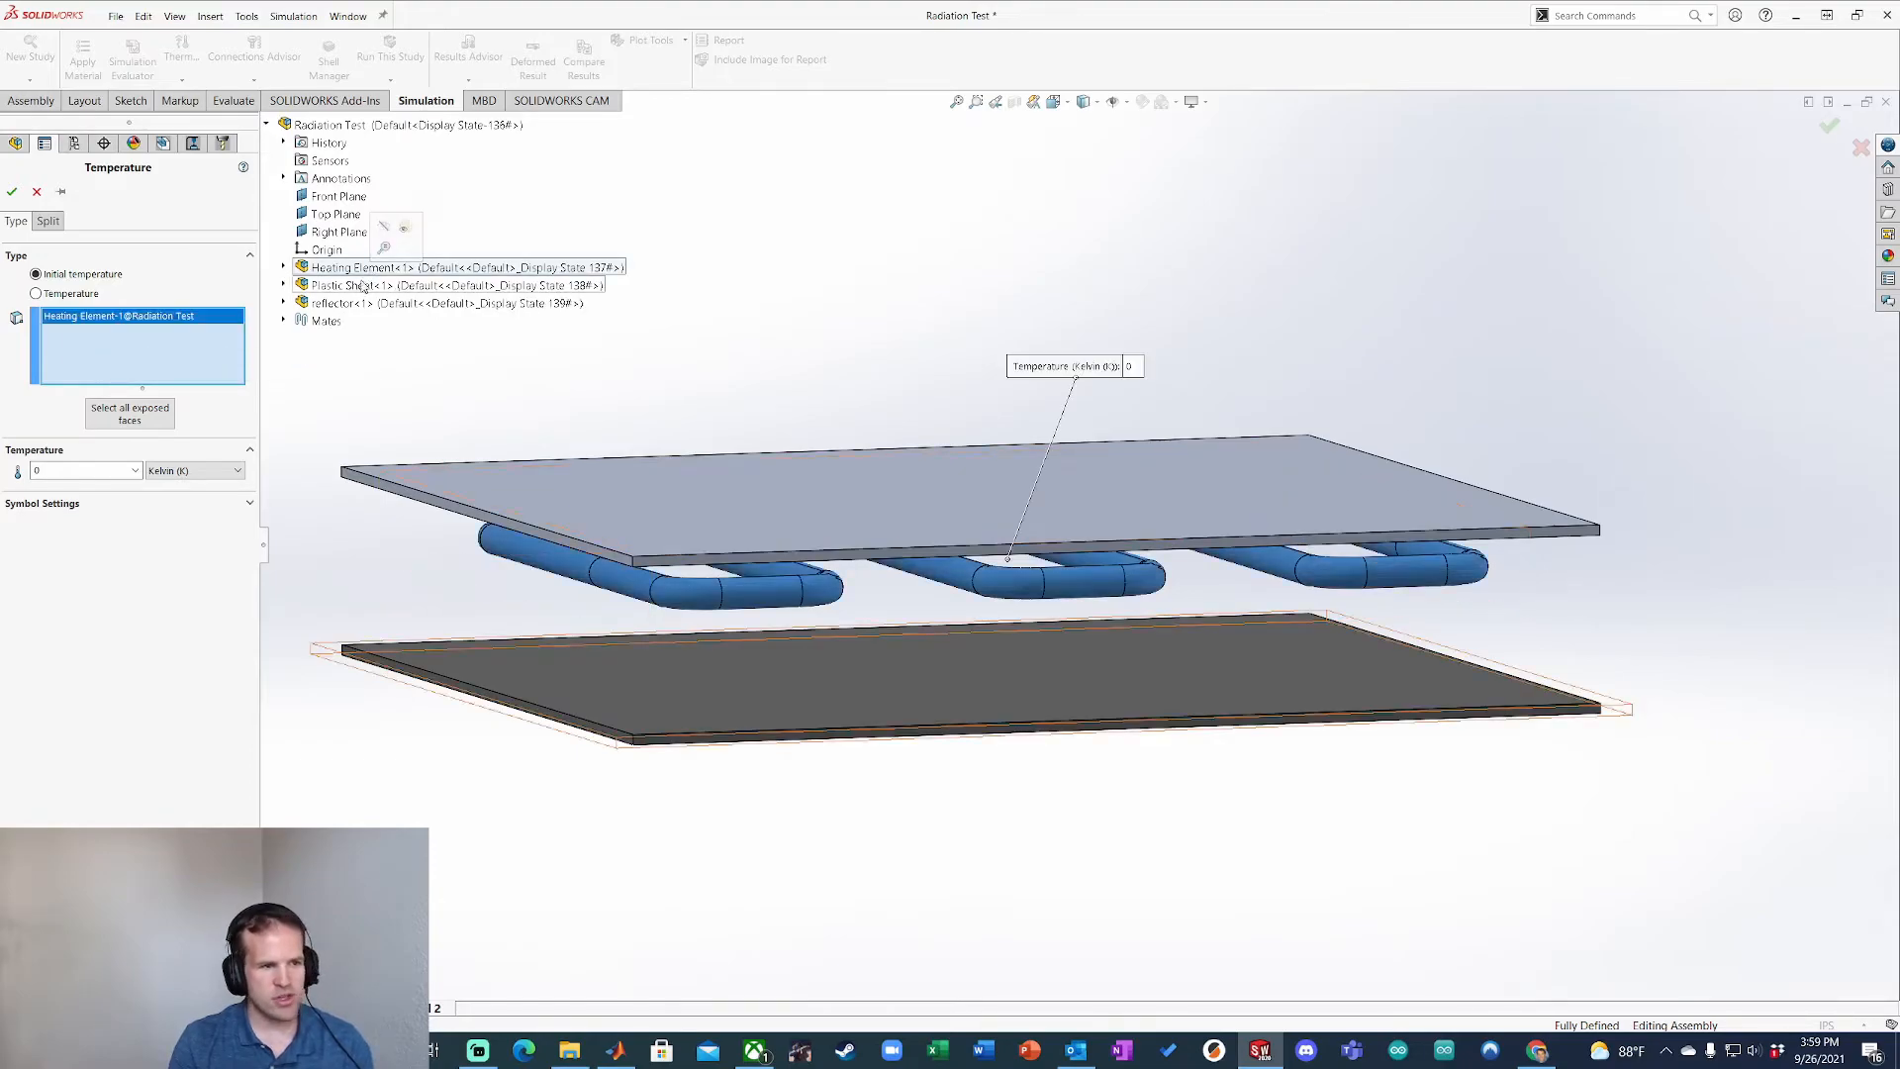
{"action": "left_click", "coordinate": [347, 286]}
{"action": "left_click", "coordinate": [341, 304]}
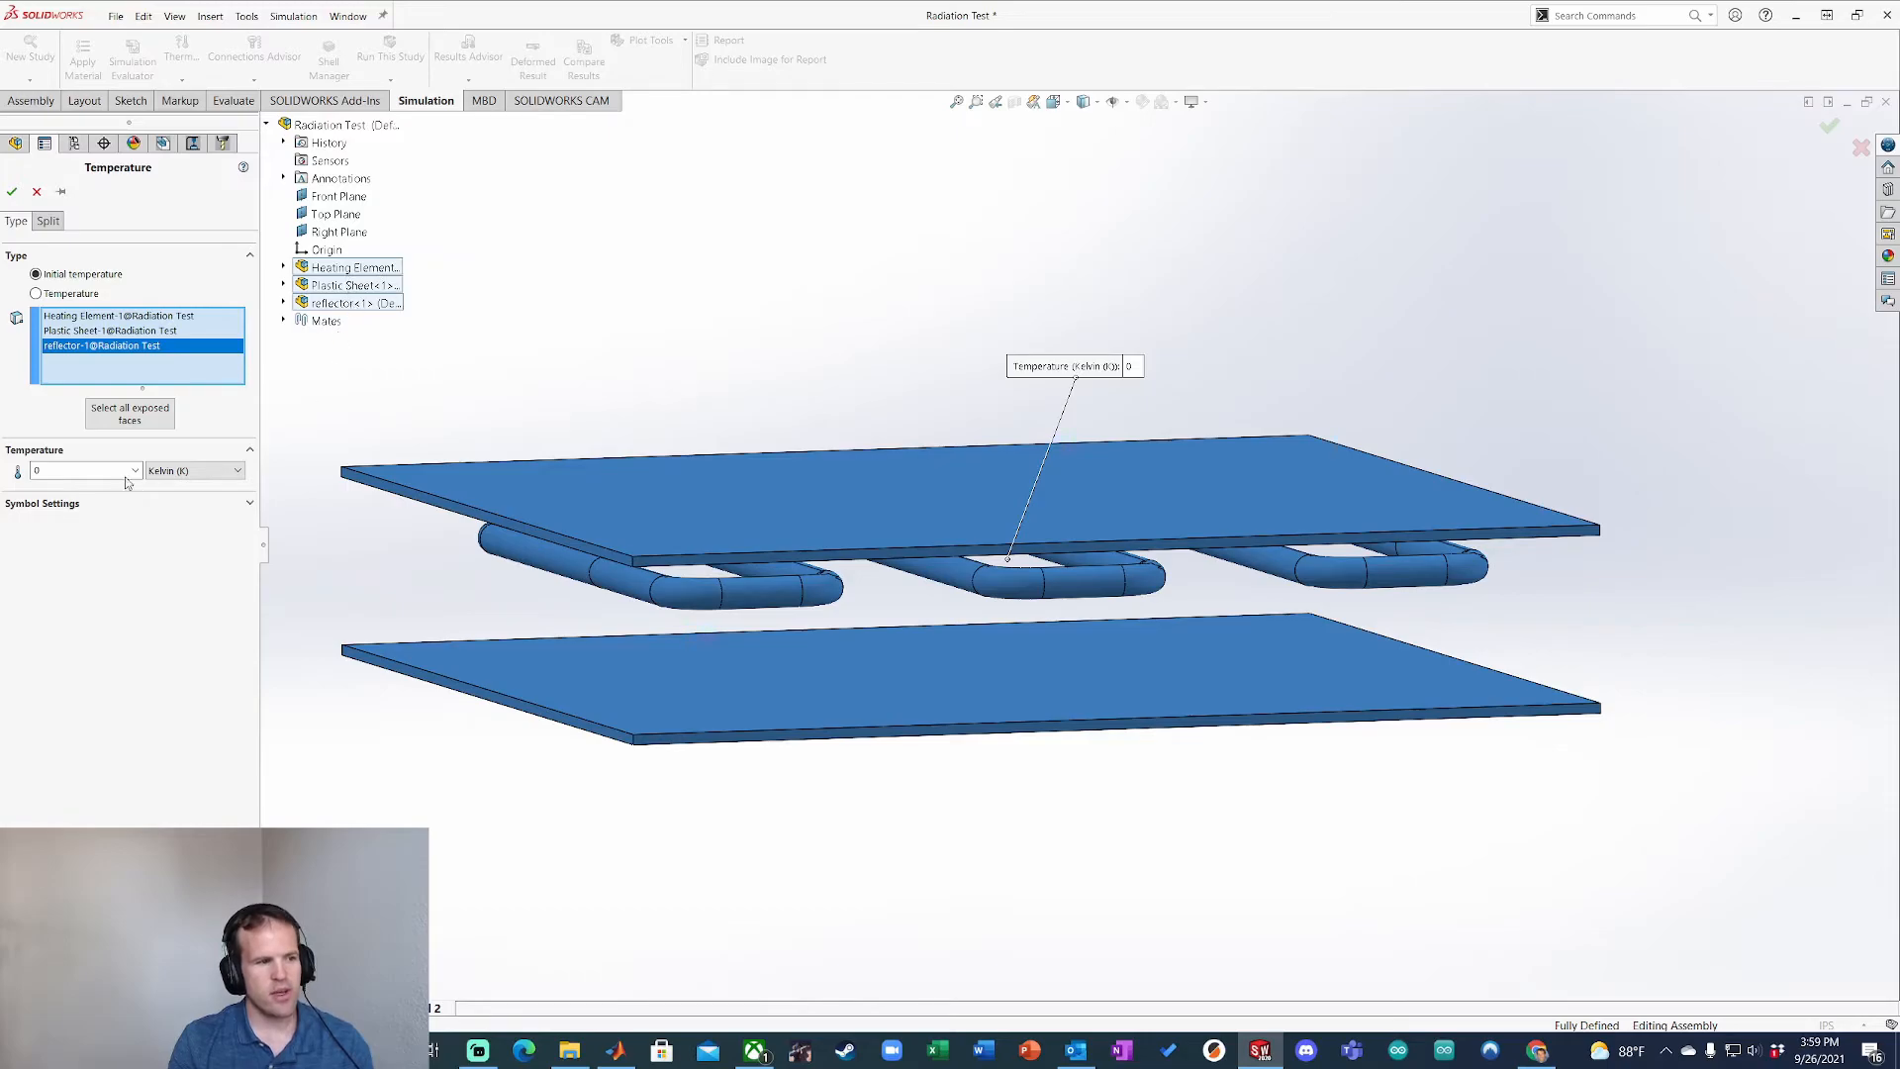
{"action": "left_click", "coordinate": [211, 471]}
{"action": "left_click", "coordinate": [168, 489]}
{"action": "double_click", "coordinate": [60, 471]}
{"action": "type", "text": "20"}
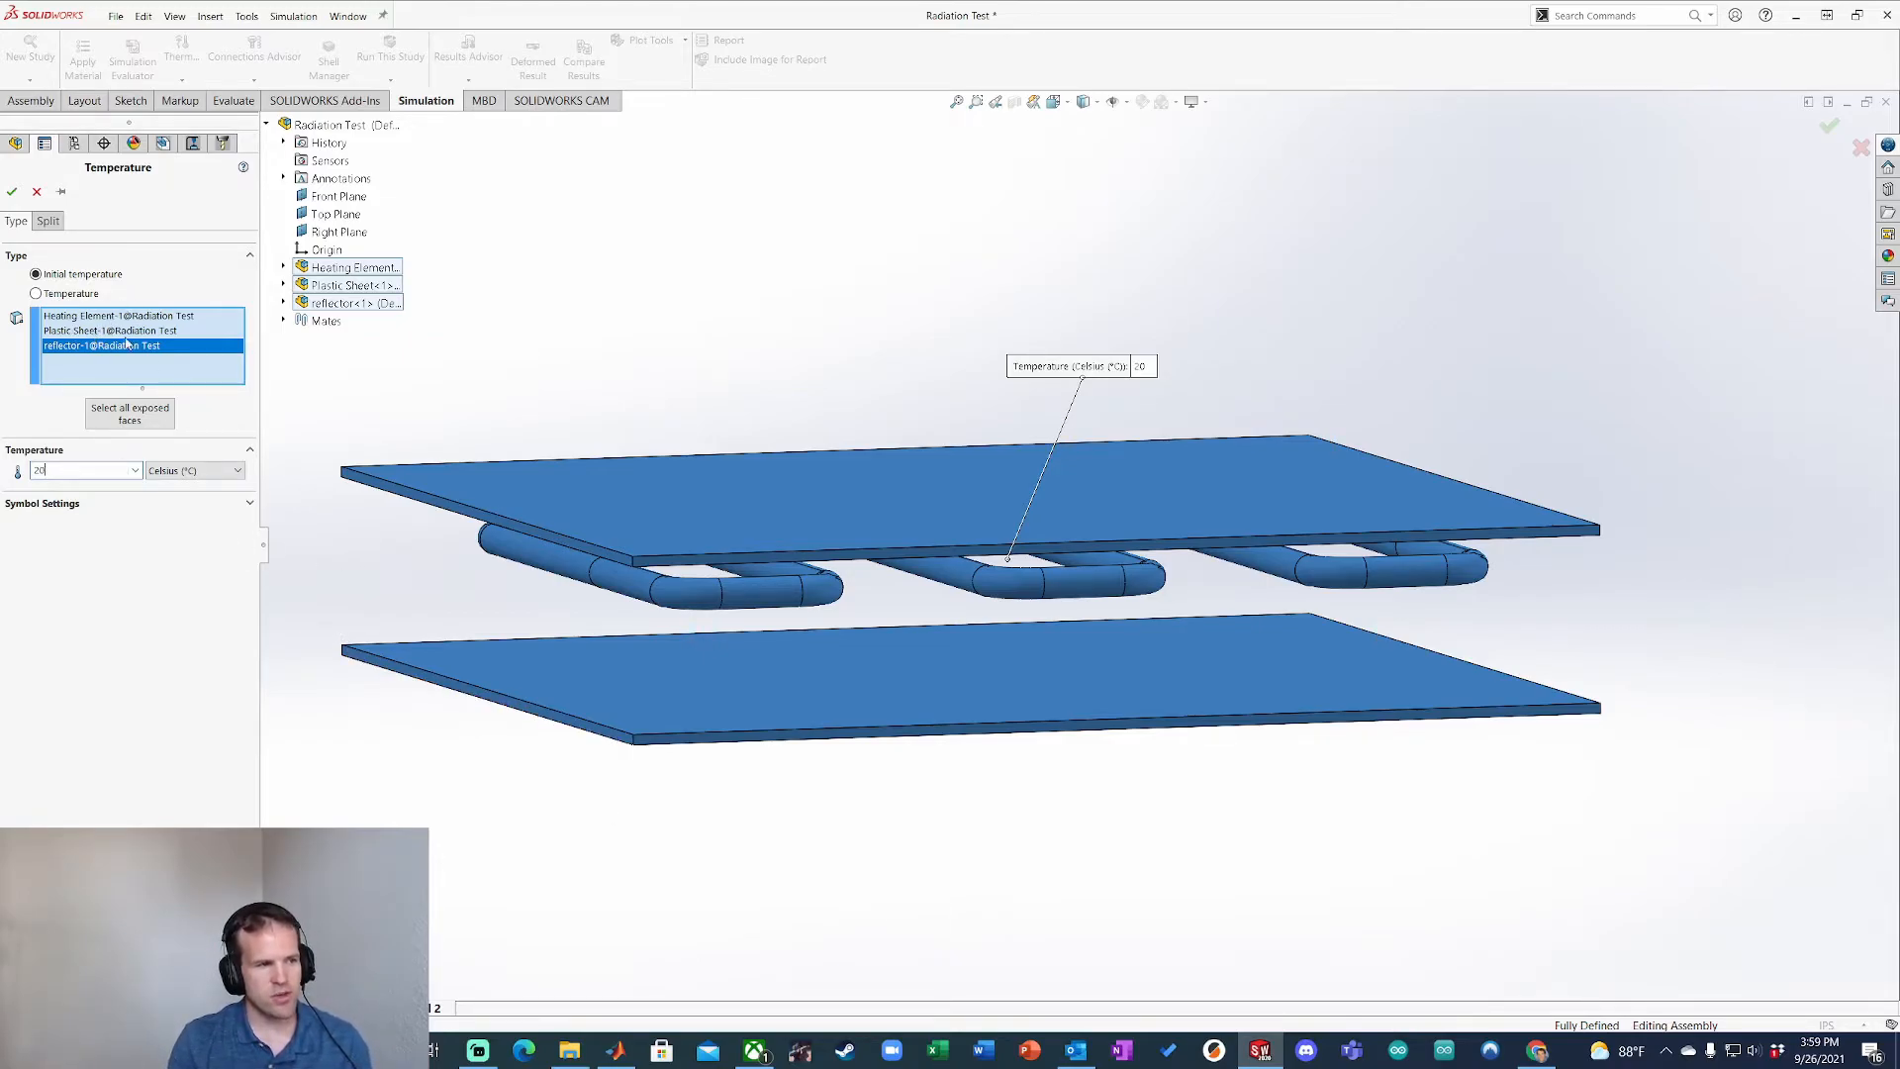
{"action": "left_click", "coordinate": [10, 191]}
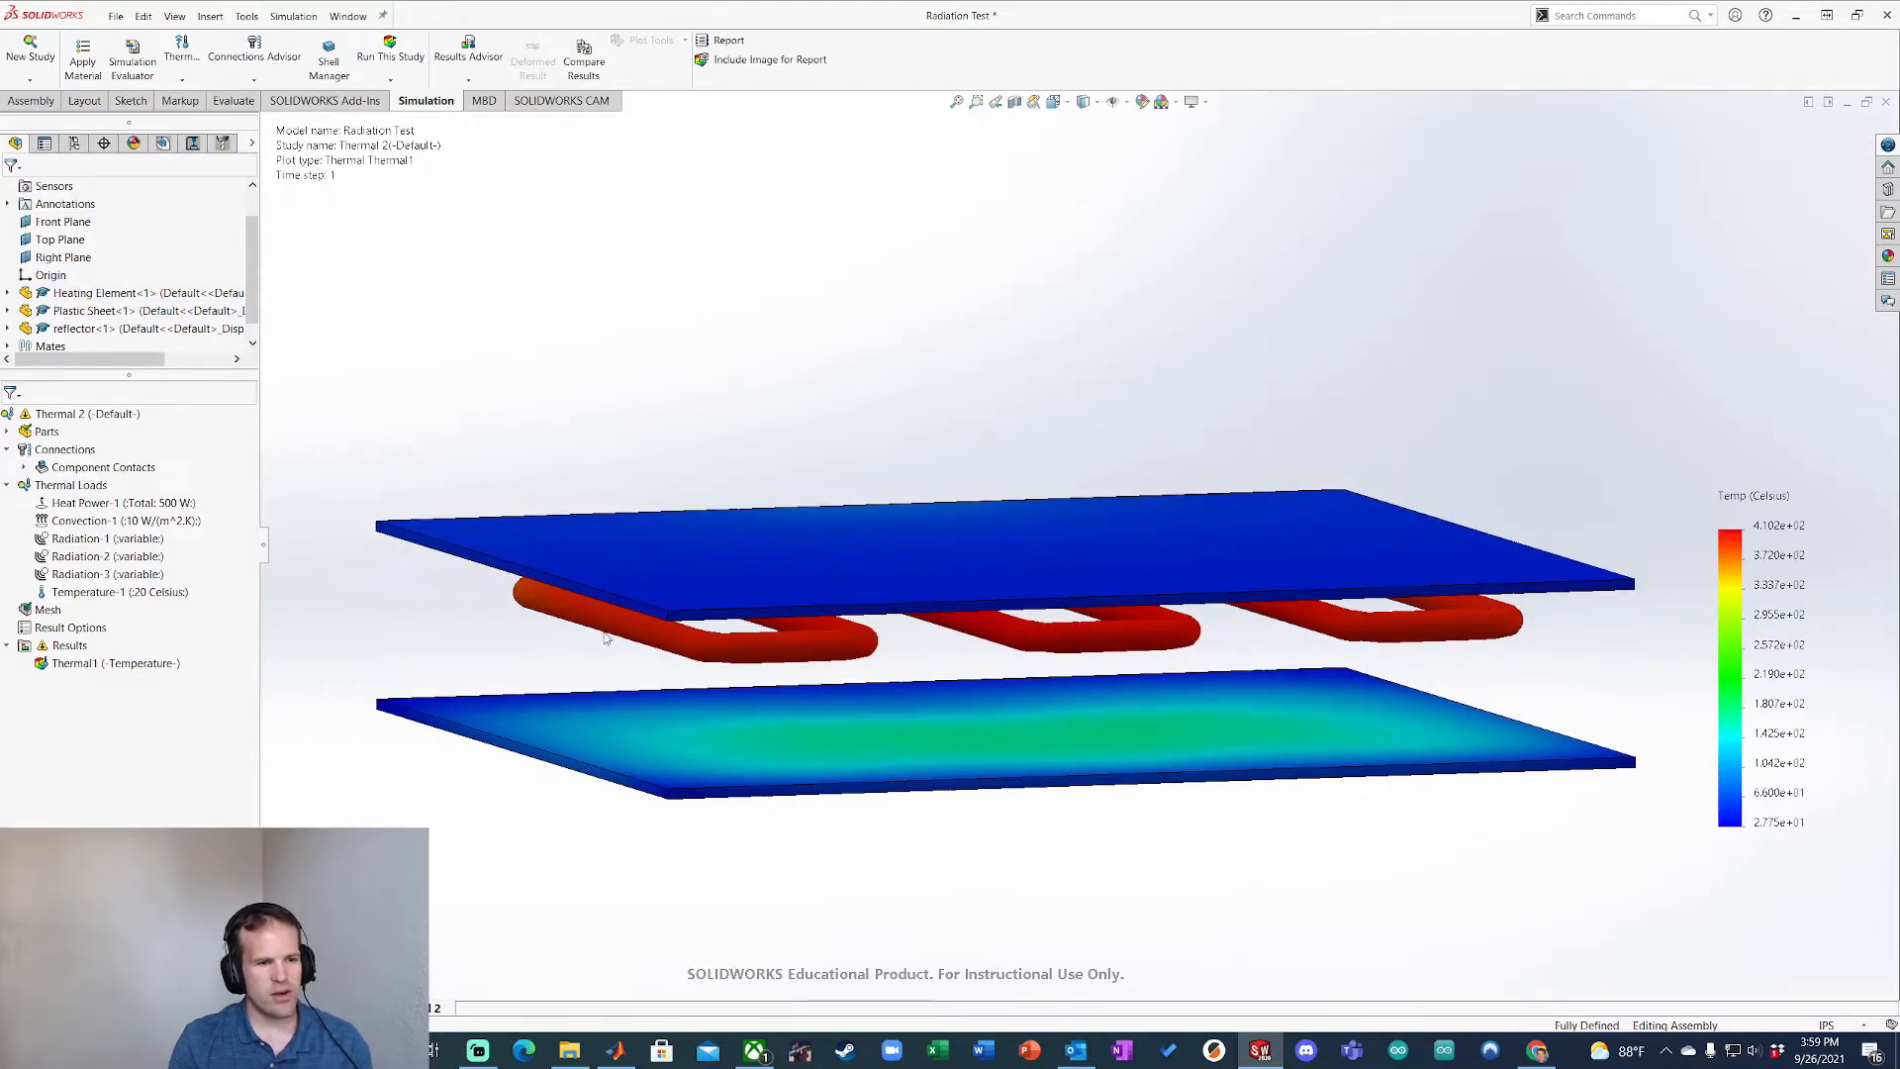
Step: Mesh and run the transient thermal study, with the detailed solver progress expanded and moved off the model
{"action": "middle_click_drag", "start_coordinate": [606, 638], "coordinate": [590, 579]}
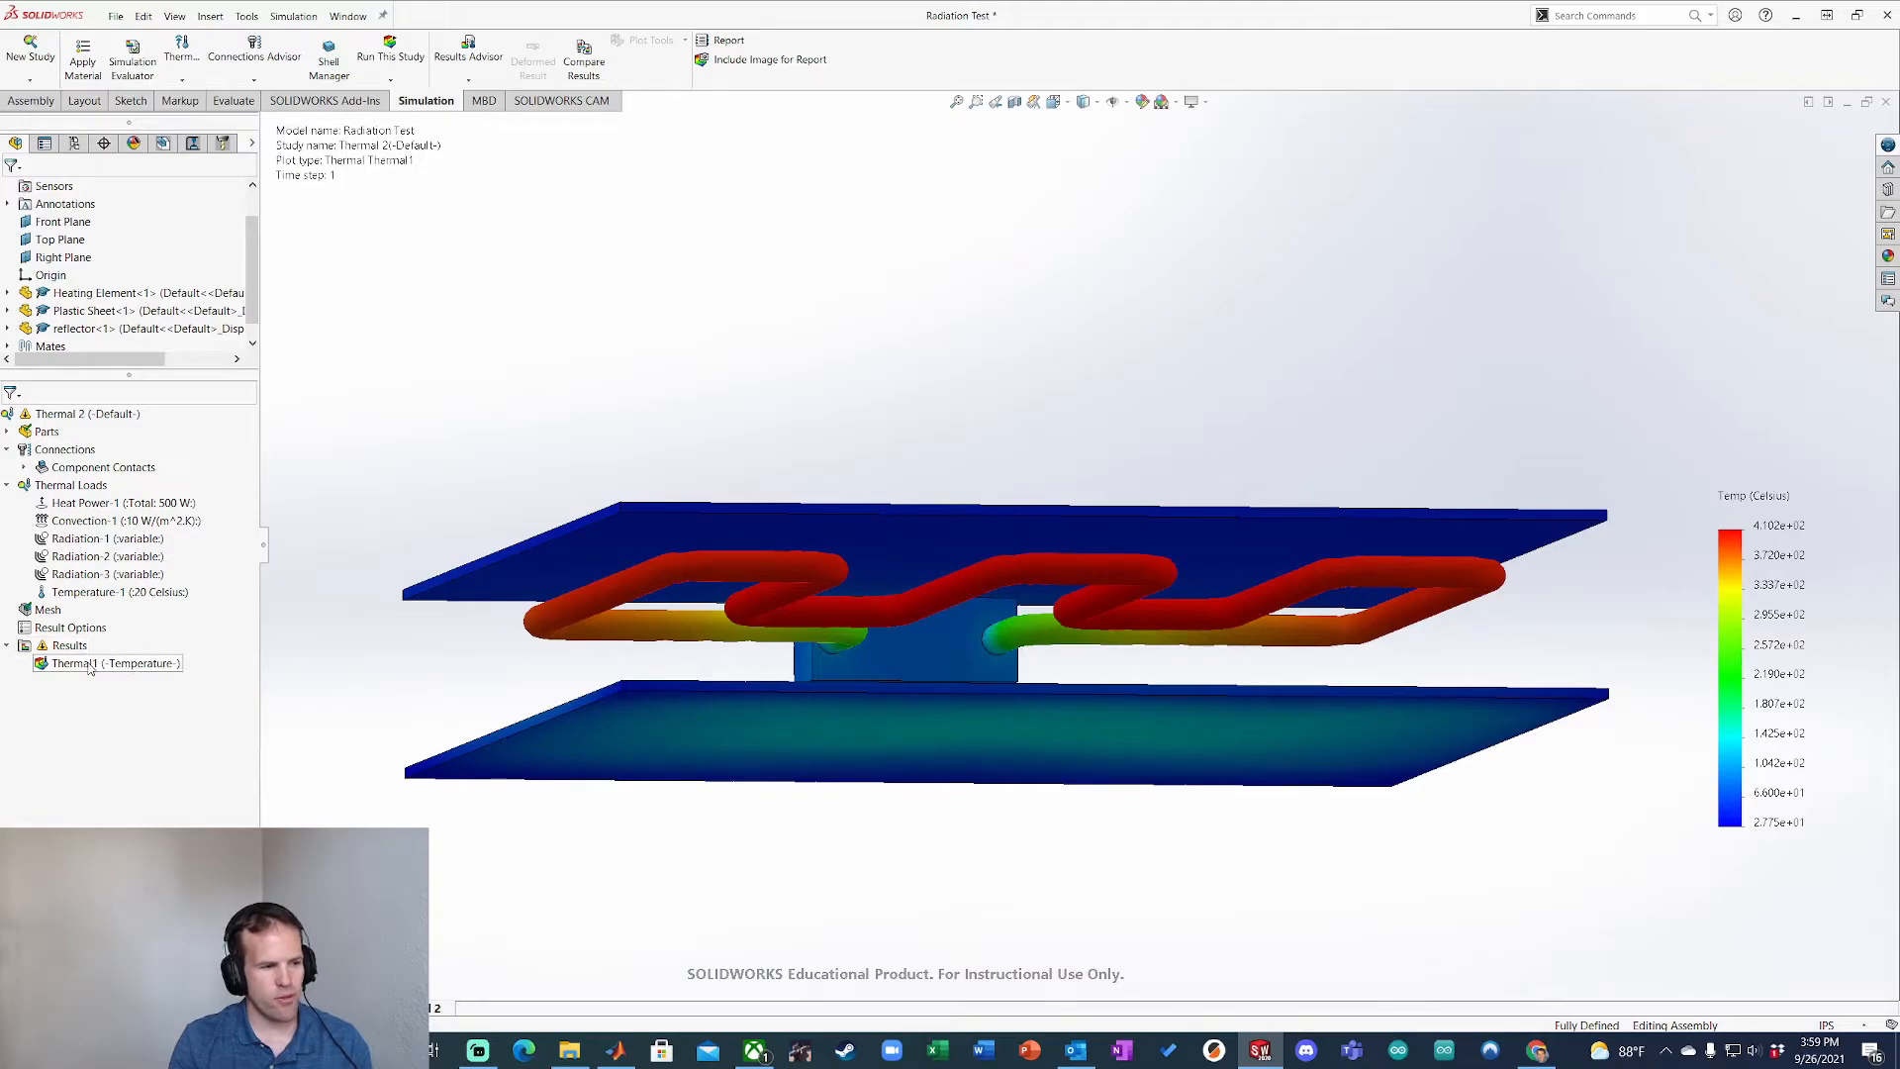
{"action": "right_click", "coordinate": [54, 614]}
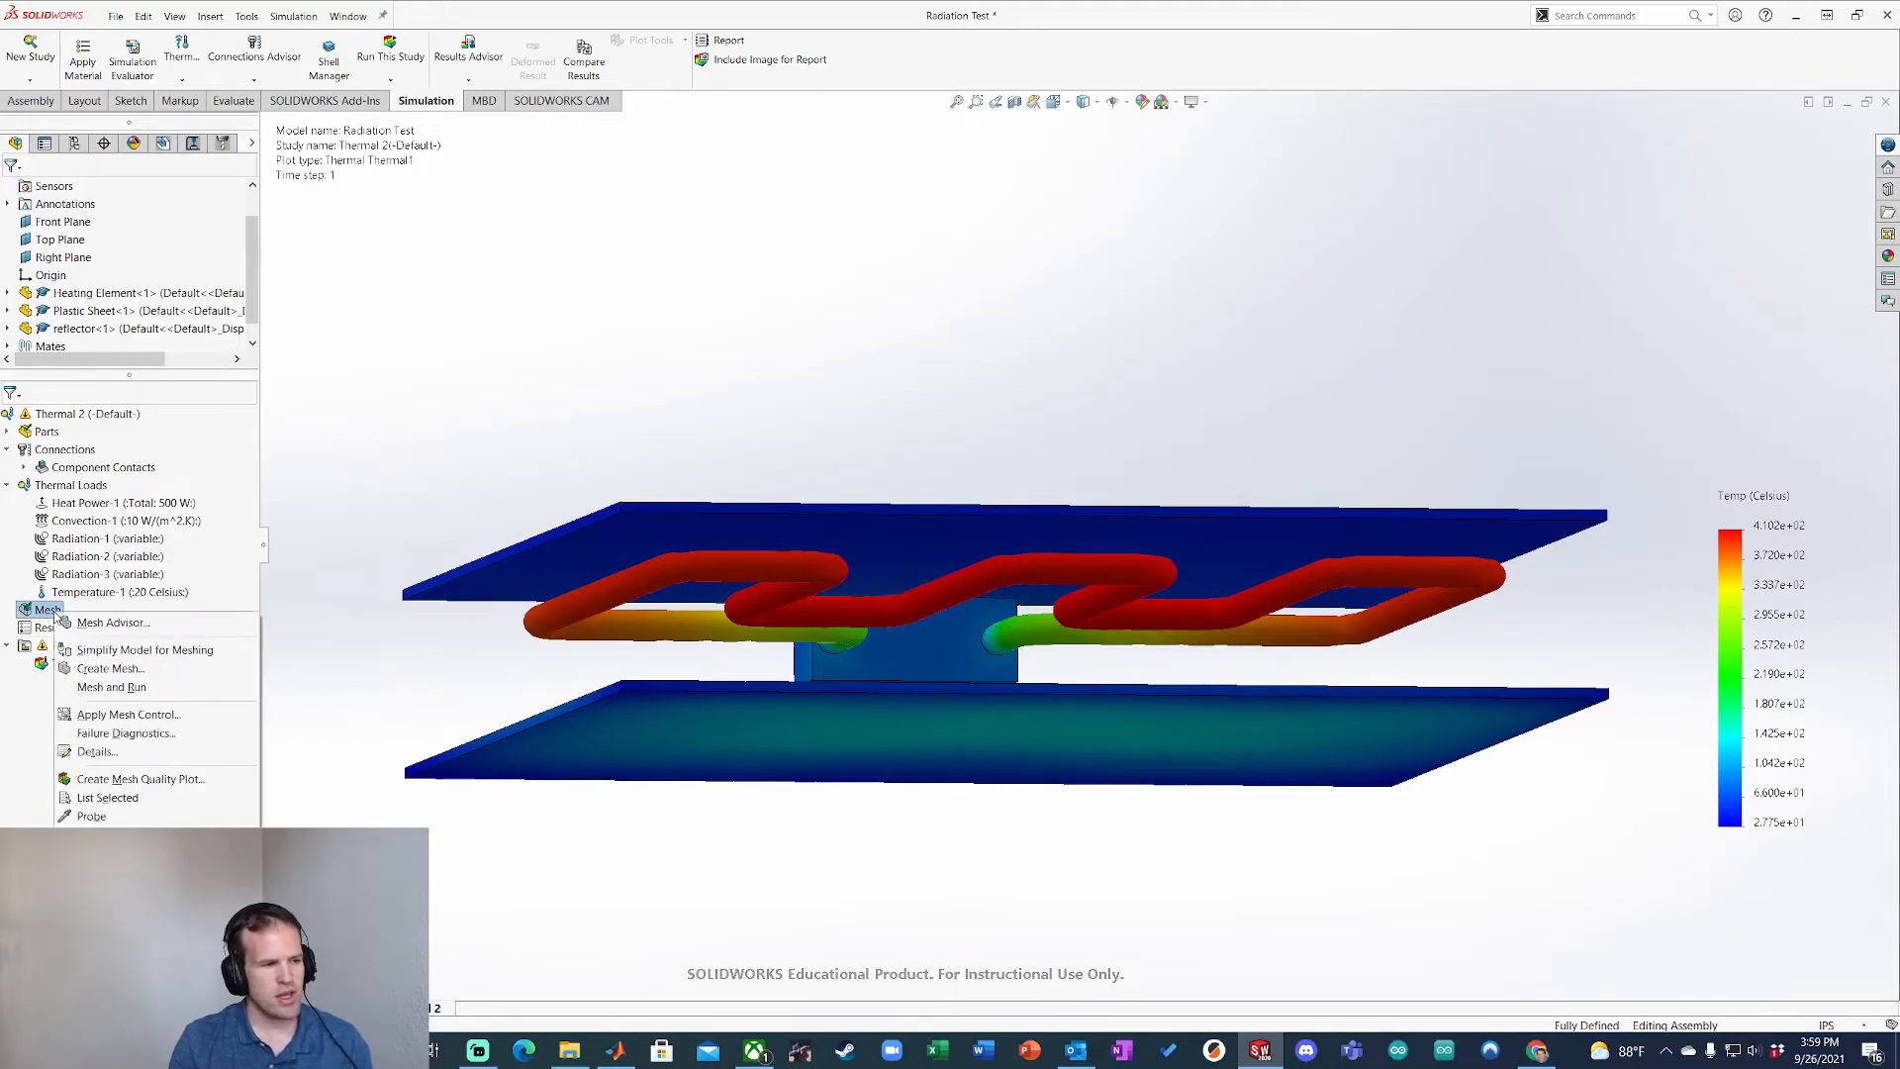
{"action": "left_click", "coordinate": [112, 687]}
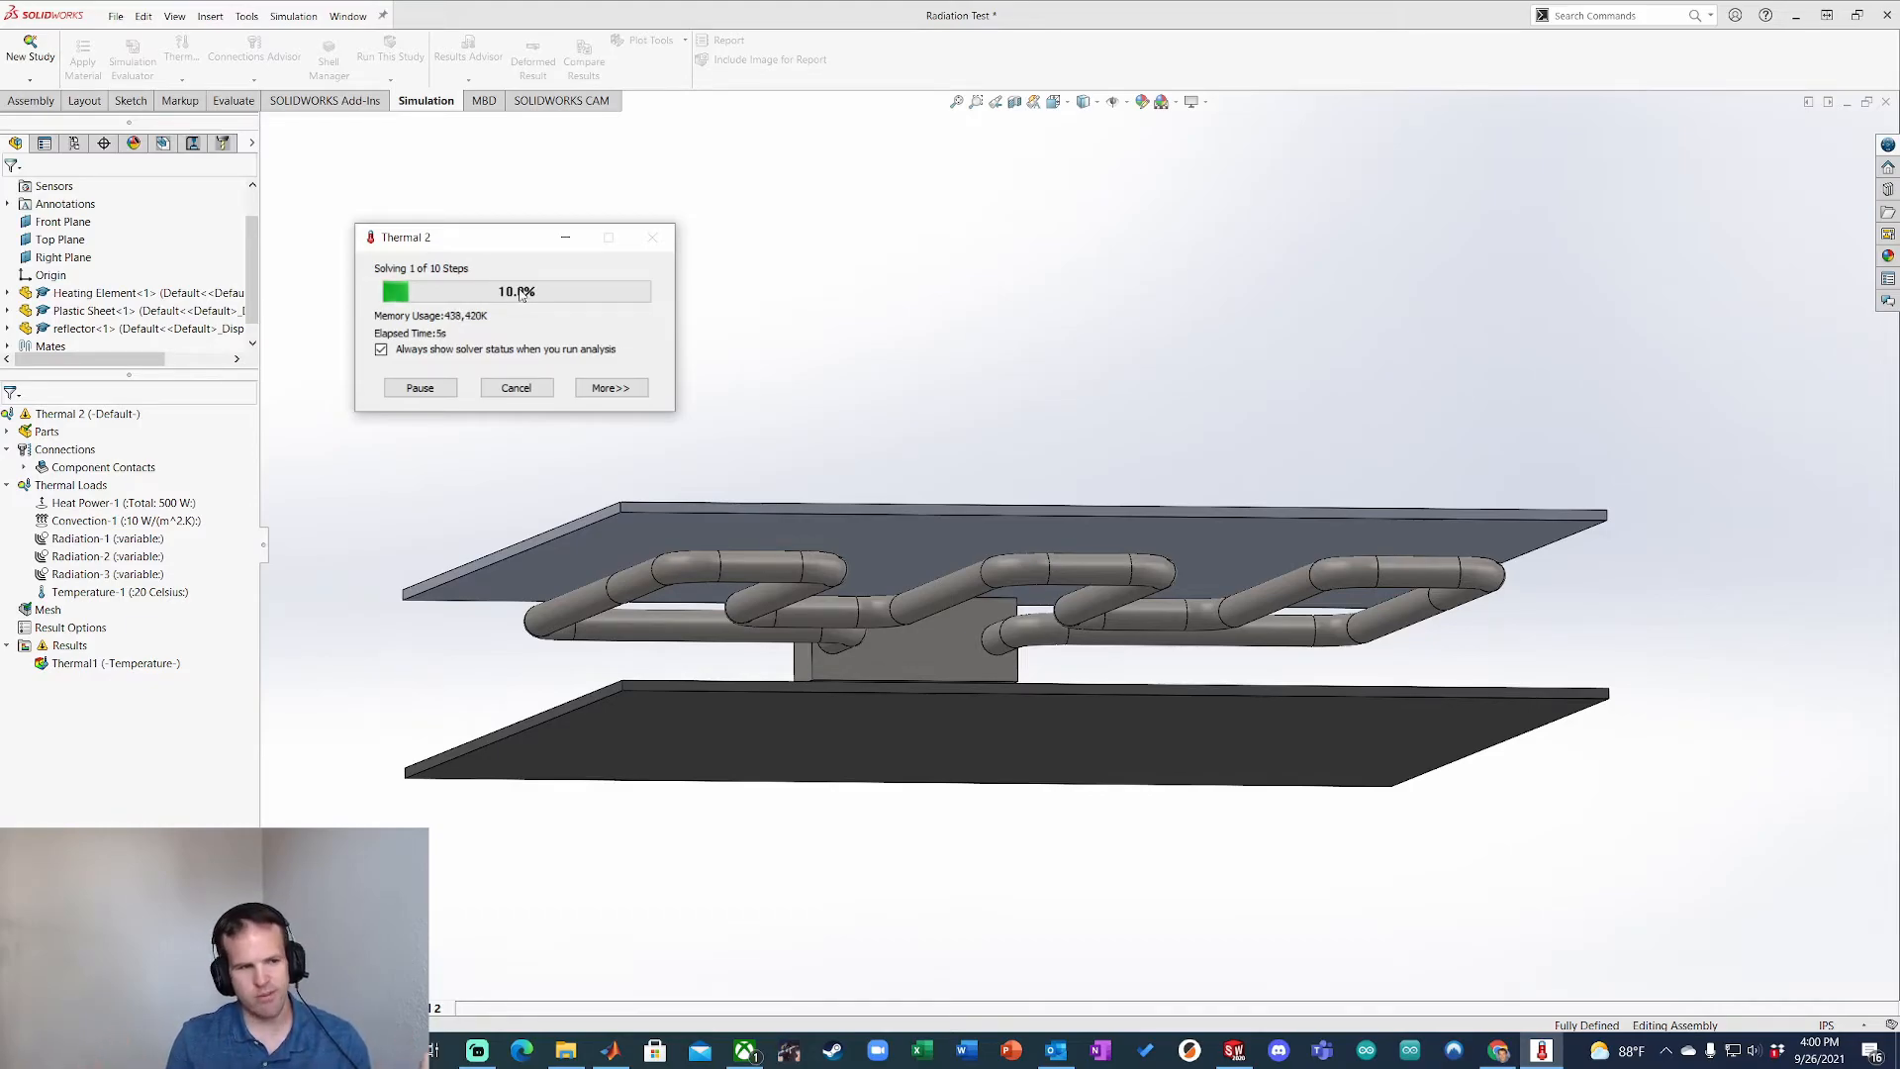
{"action": "left_click", "coordinate": [613, 388]}
{"action": "left_click_drag", "start_coordinate": [499, 250], "coordinate": [423, 200]}
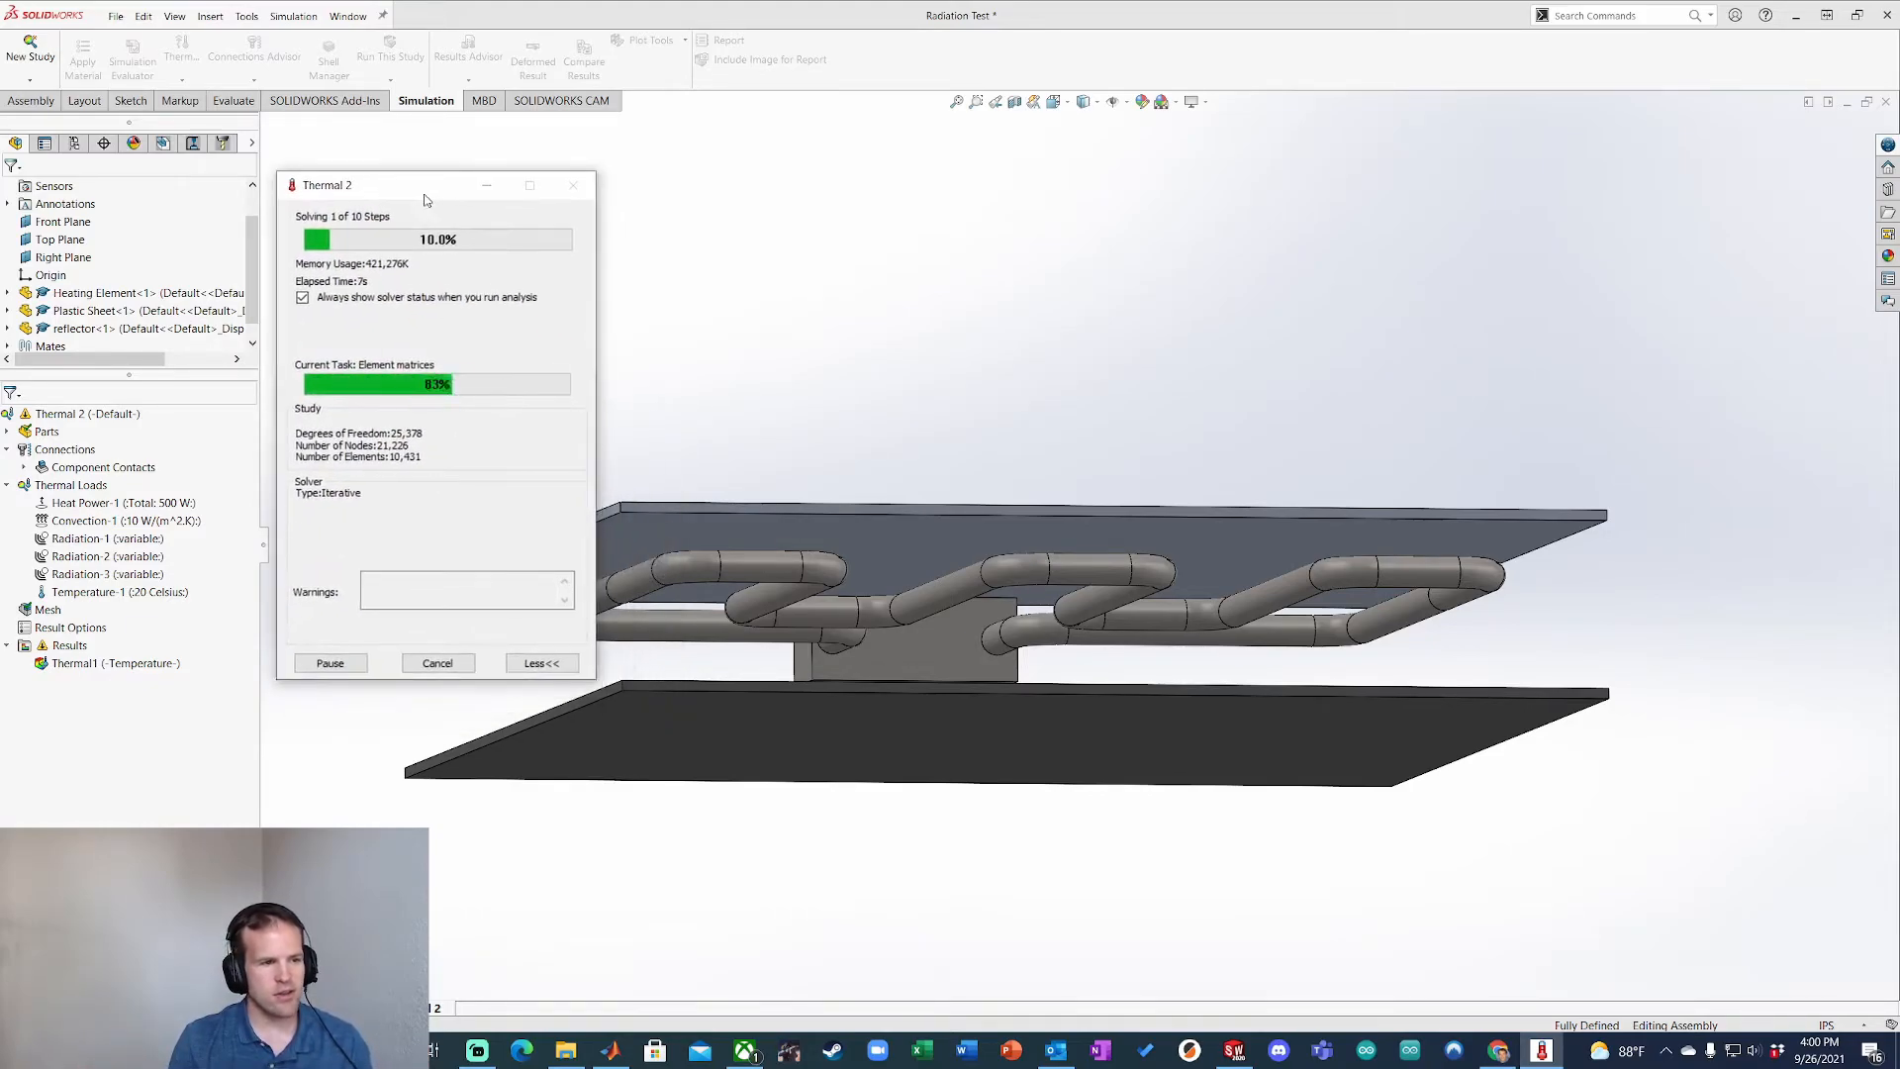
{"action": "middle_click_drag", "start_coordinate": [921, 512], "coordinate": [1070, 453], "text": "ctrl"}
{"action": "left_click", "coordinate": [1541, 1050]}
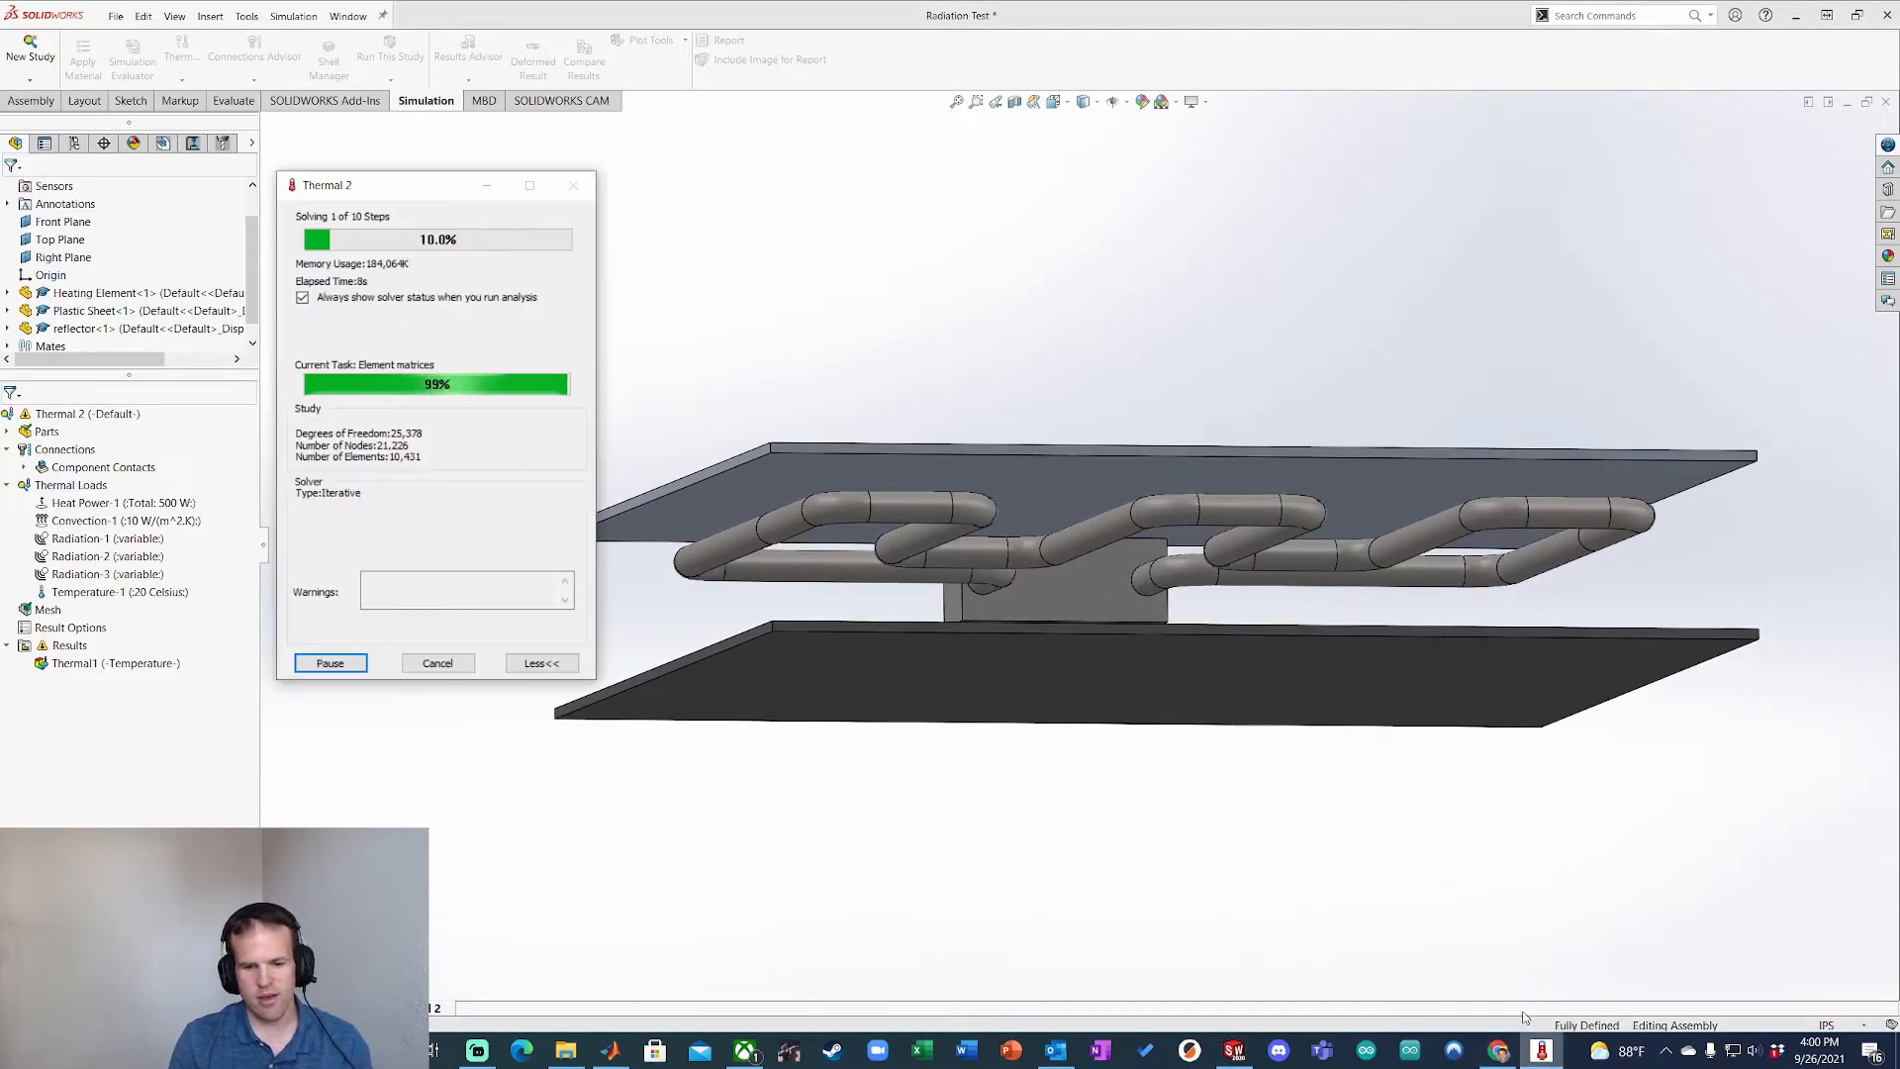
{"action": "left_click_drag", "start_coordinate": [418, 190], "coordinate": [416, 168]}
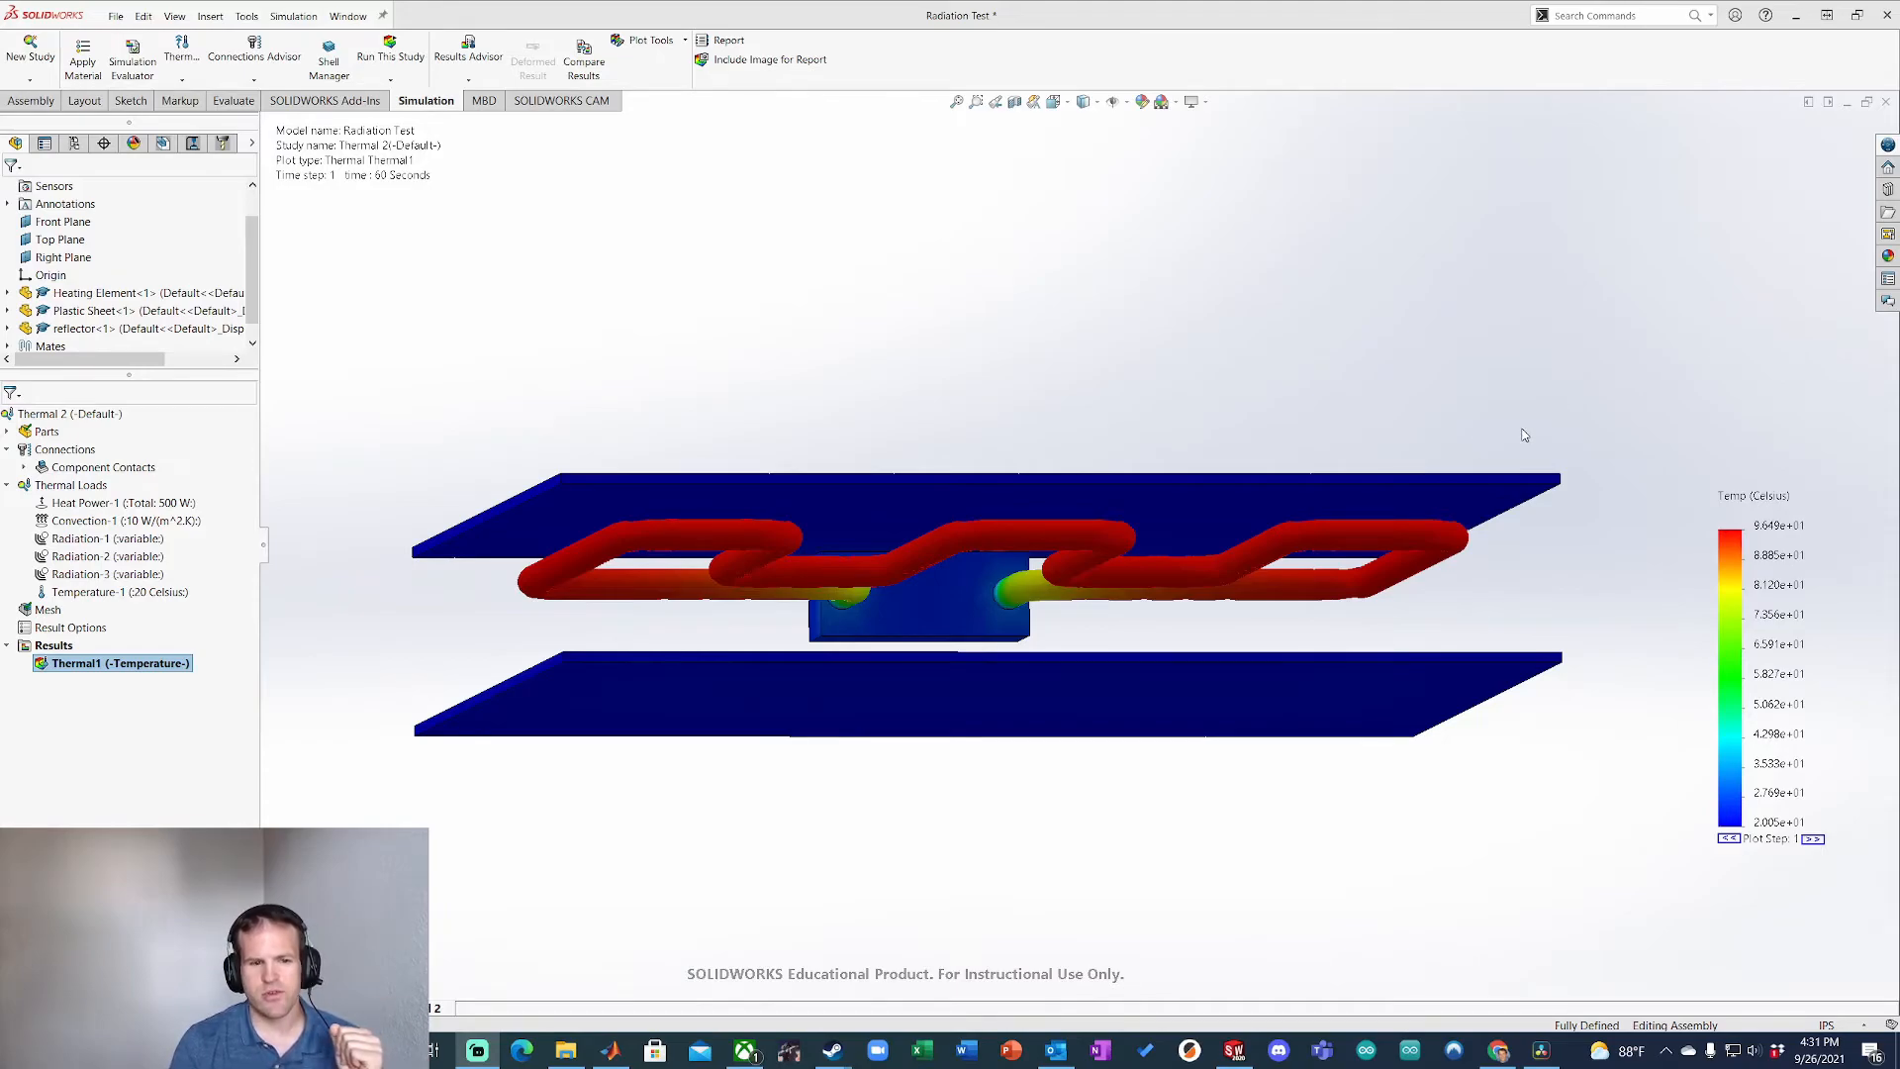
Step: Move the temperature legend closer to the model and advance the temperature plot through the time steps to step 6
{"action": "mouse_move", "coordinate": [1497, 508]}
{"action": "middle_mouse_down"}
{"action": "mouse_move", "coordinate": [1512, 537]}
{"action": "mouse_move", "coordinate": [1464, 520]}
{"action": "middle_mouse_up"}
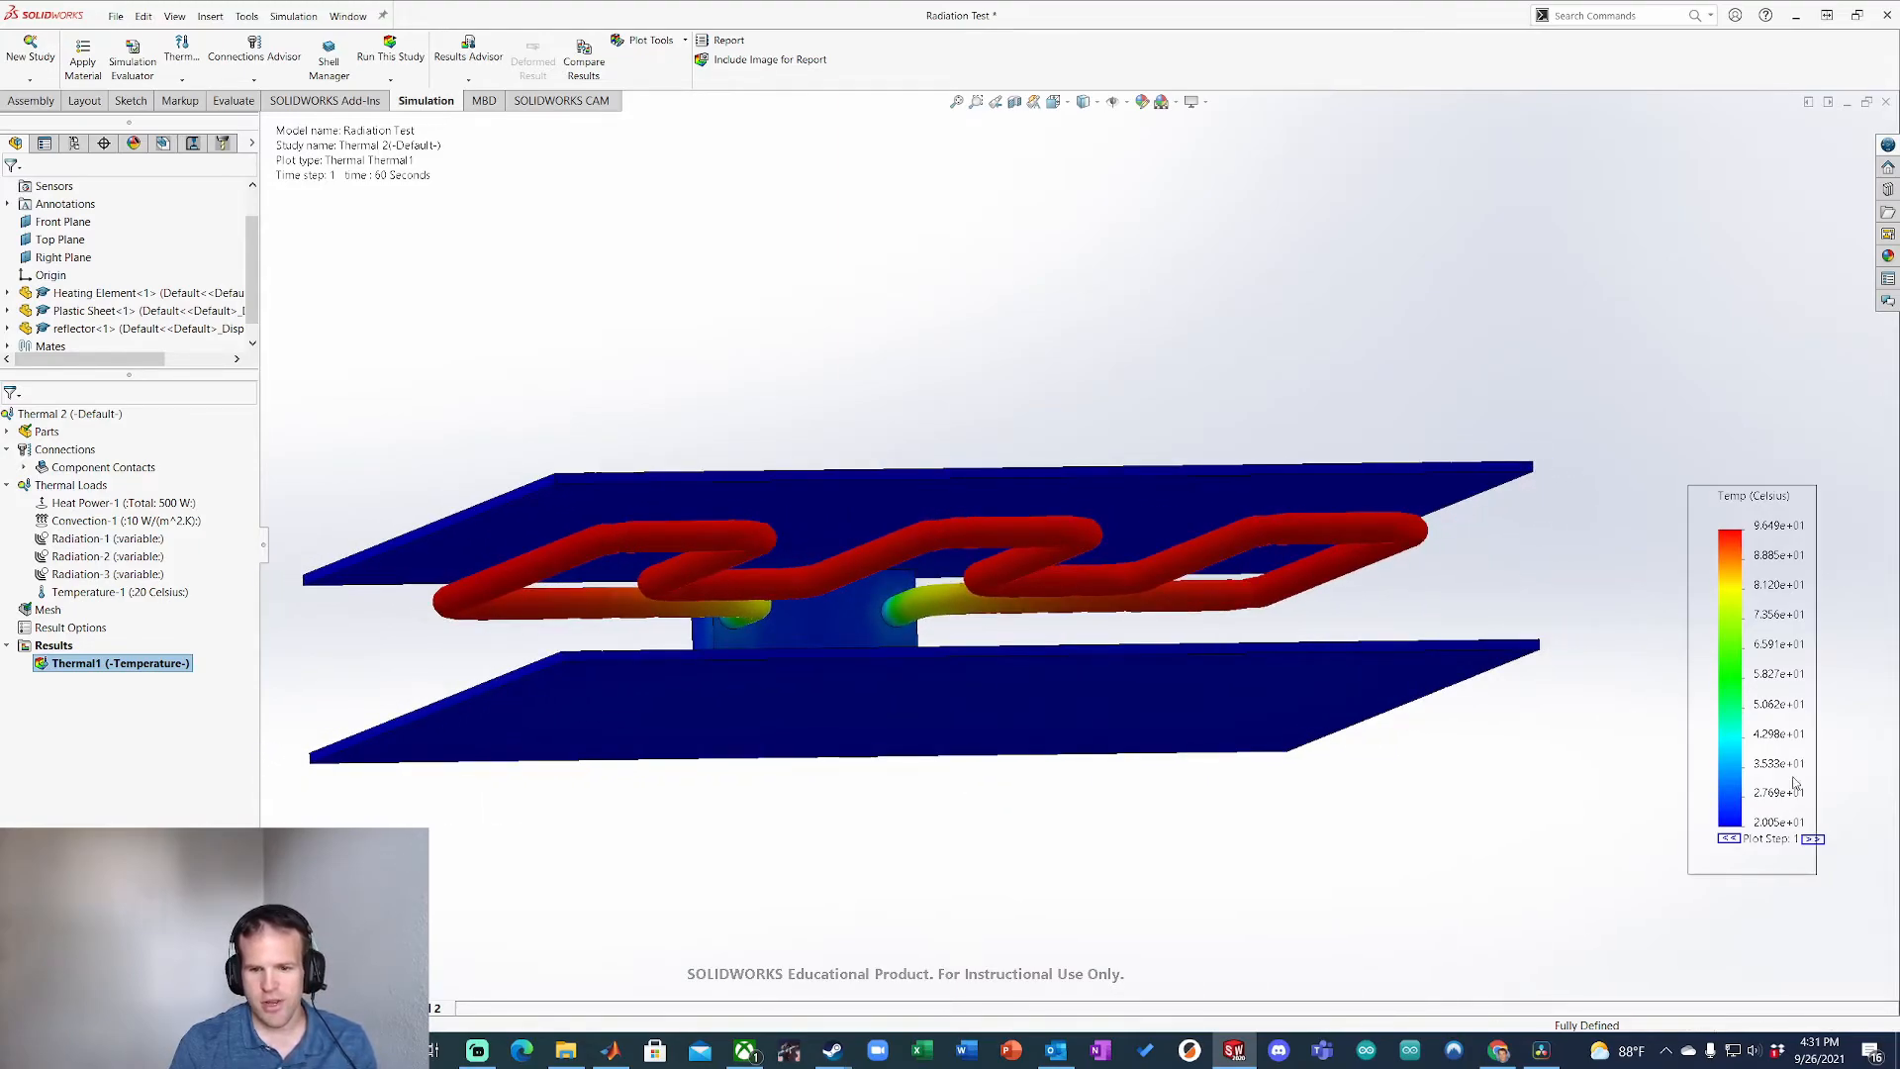
{"action": "left_click_drag", "start_coordinate": [1773, 545], "coordinate": [1692, 473]}
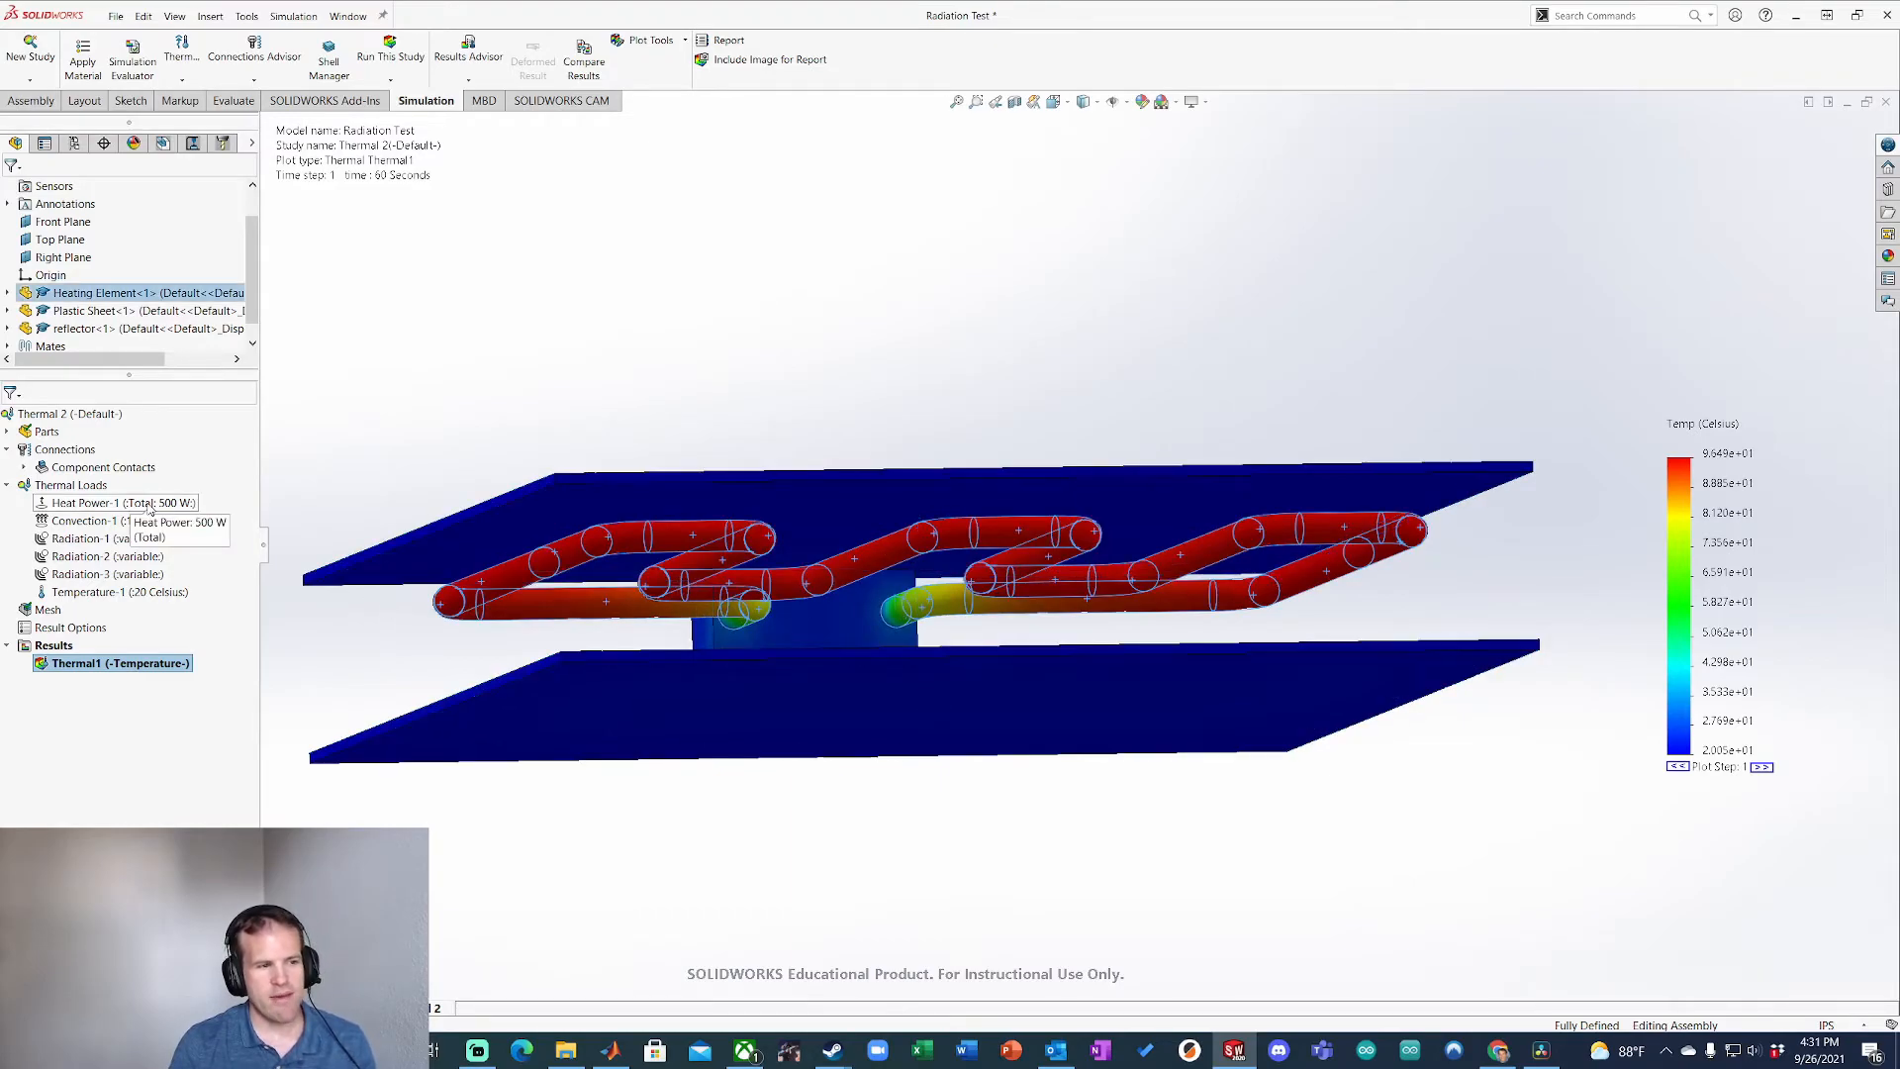
{"action": "left_click", "coordinate": [1761, 768]}
{"action": "left_click", "coordinate": [1761, 768]}
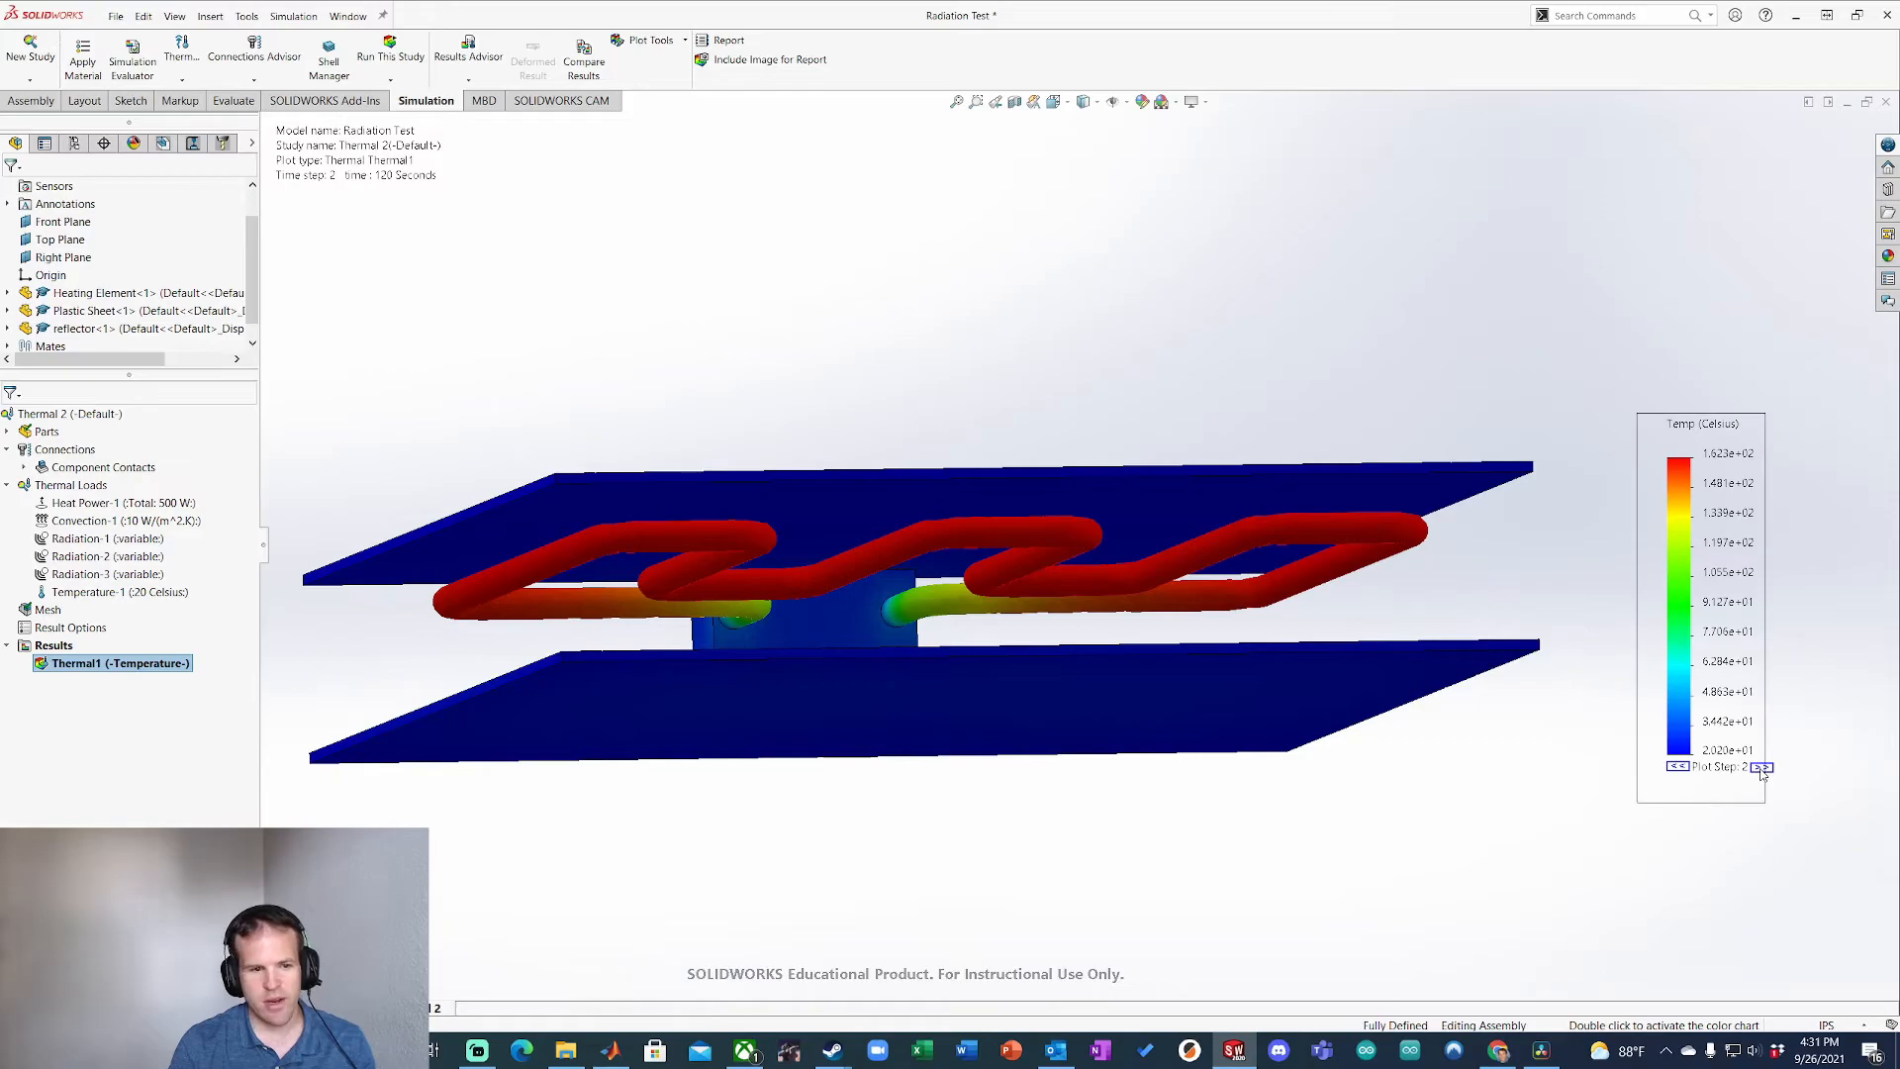
{"action": "left_click", "coordinate": [1761, 767]}
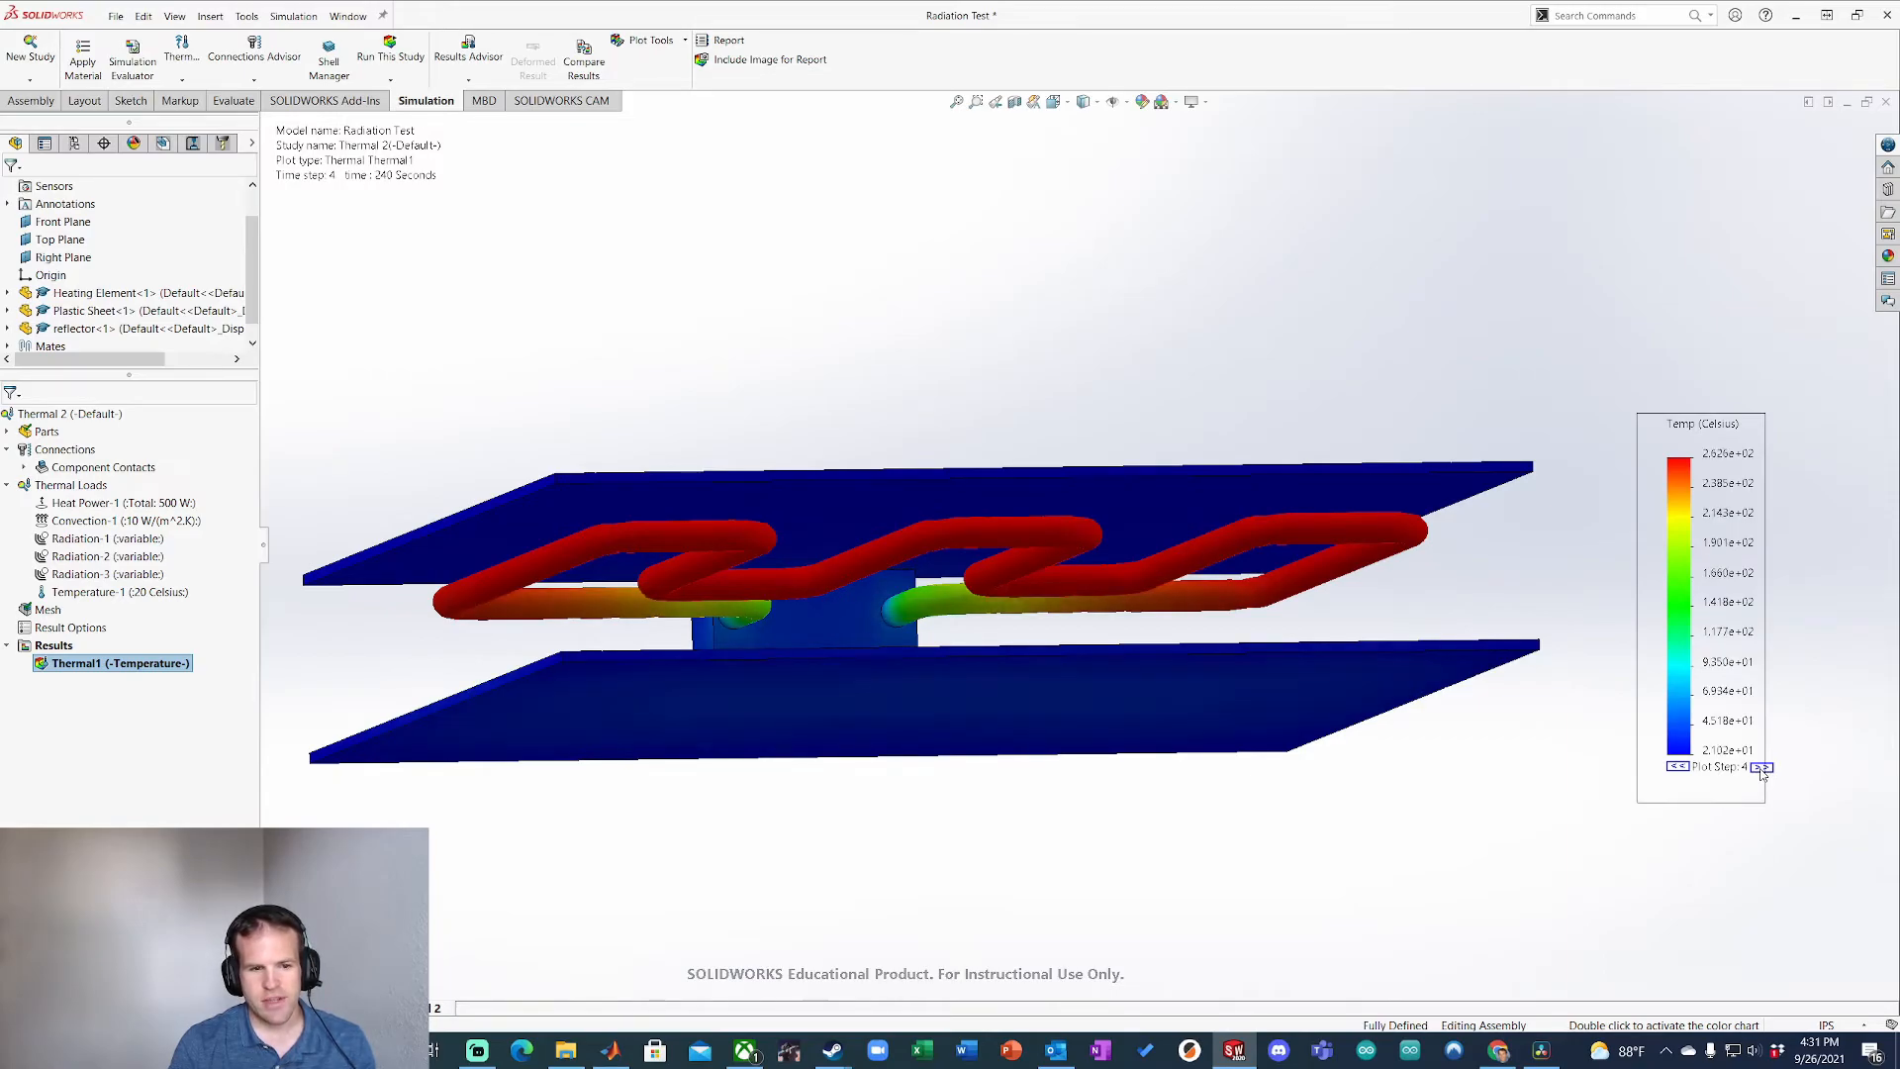
{"action": "left_click", "coordinate": [1761, 768]}
{"action": "left_click", "coordinate": [1761, 768]}
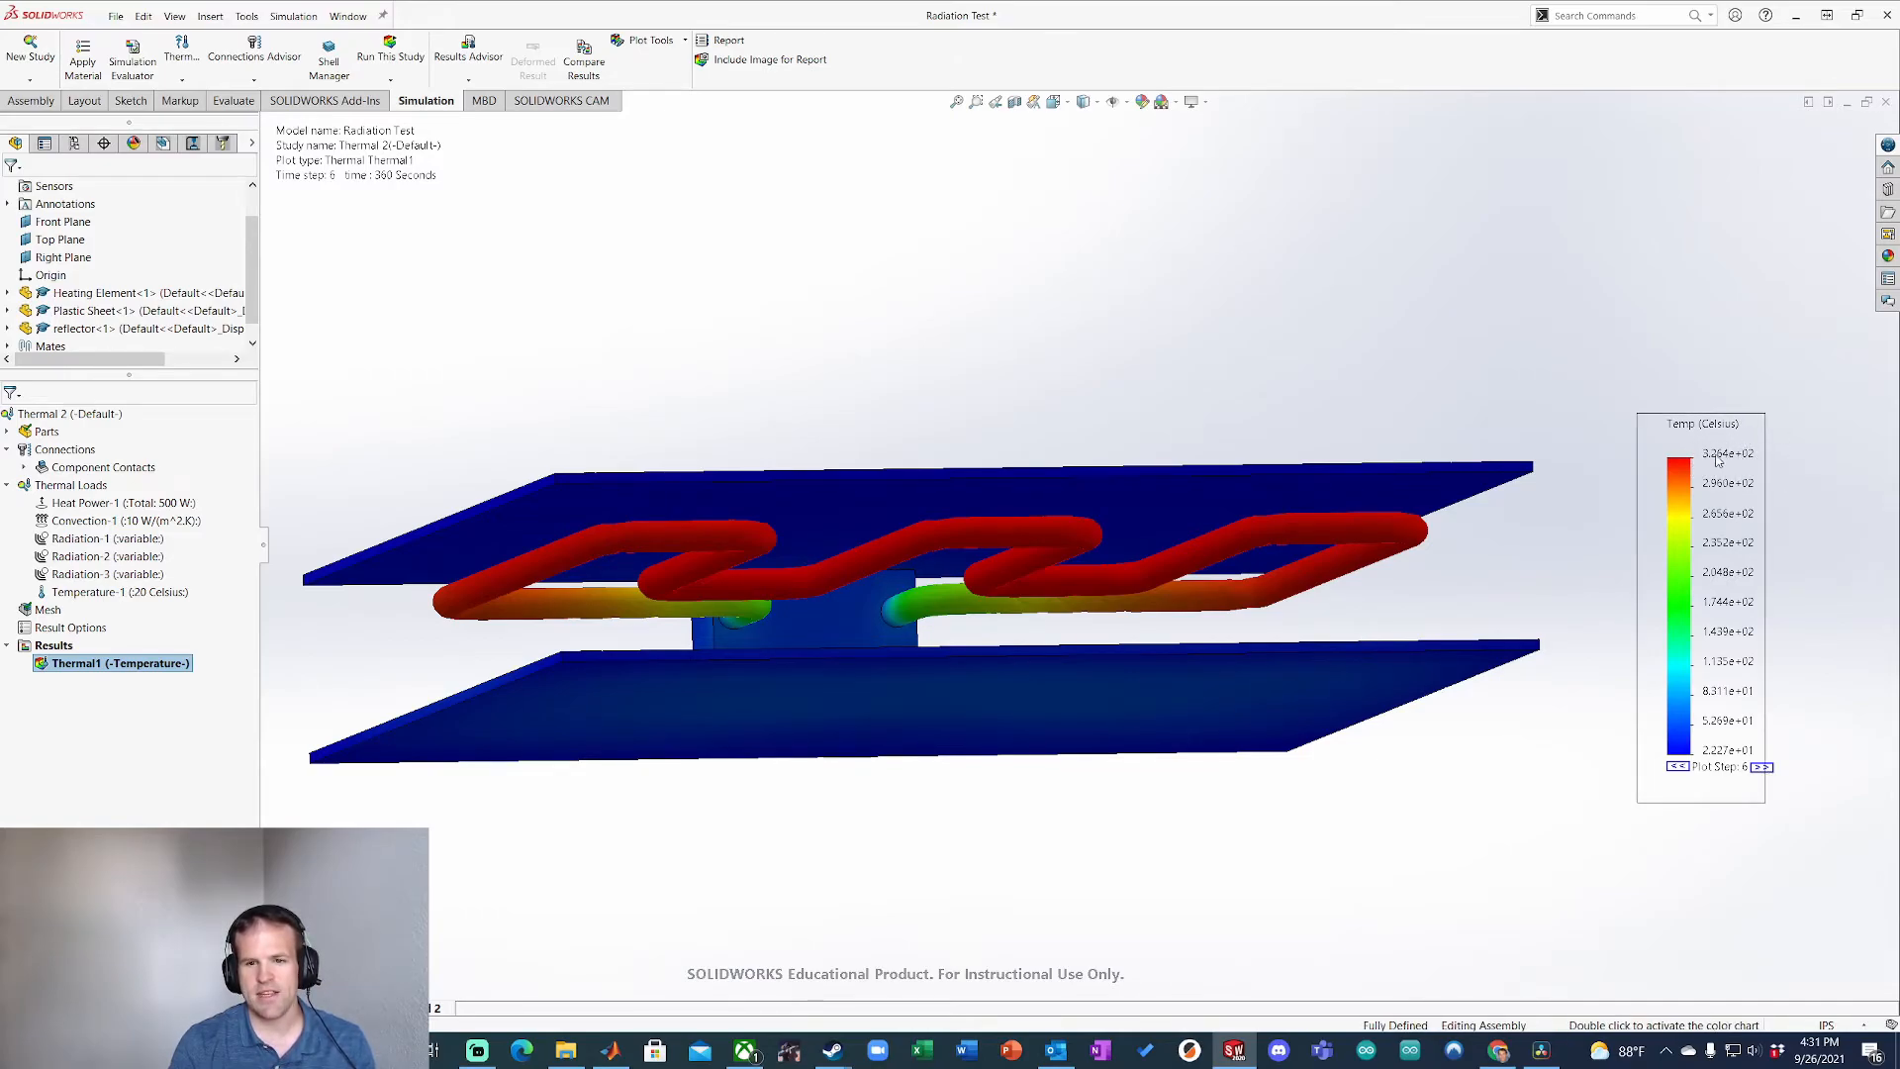
Step: Go back through the temperature plot's time steps to step 1, closing the chart options on the way
{"action": "left_click", "coordinate": [1678, 768]}
{"action": "left_click", "coordinate": [1678, 767]}
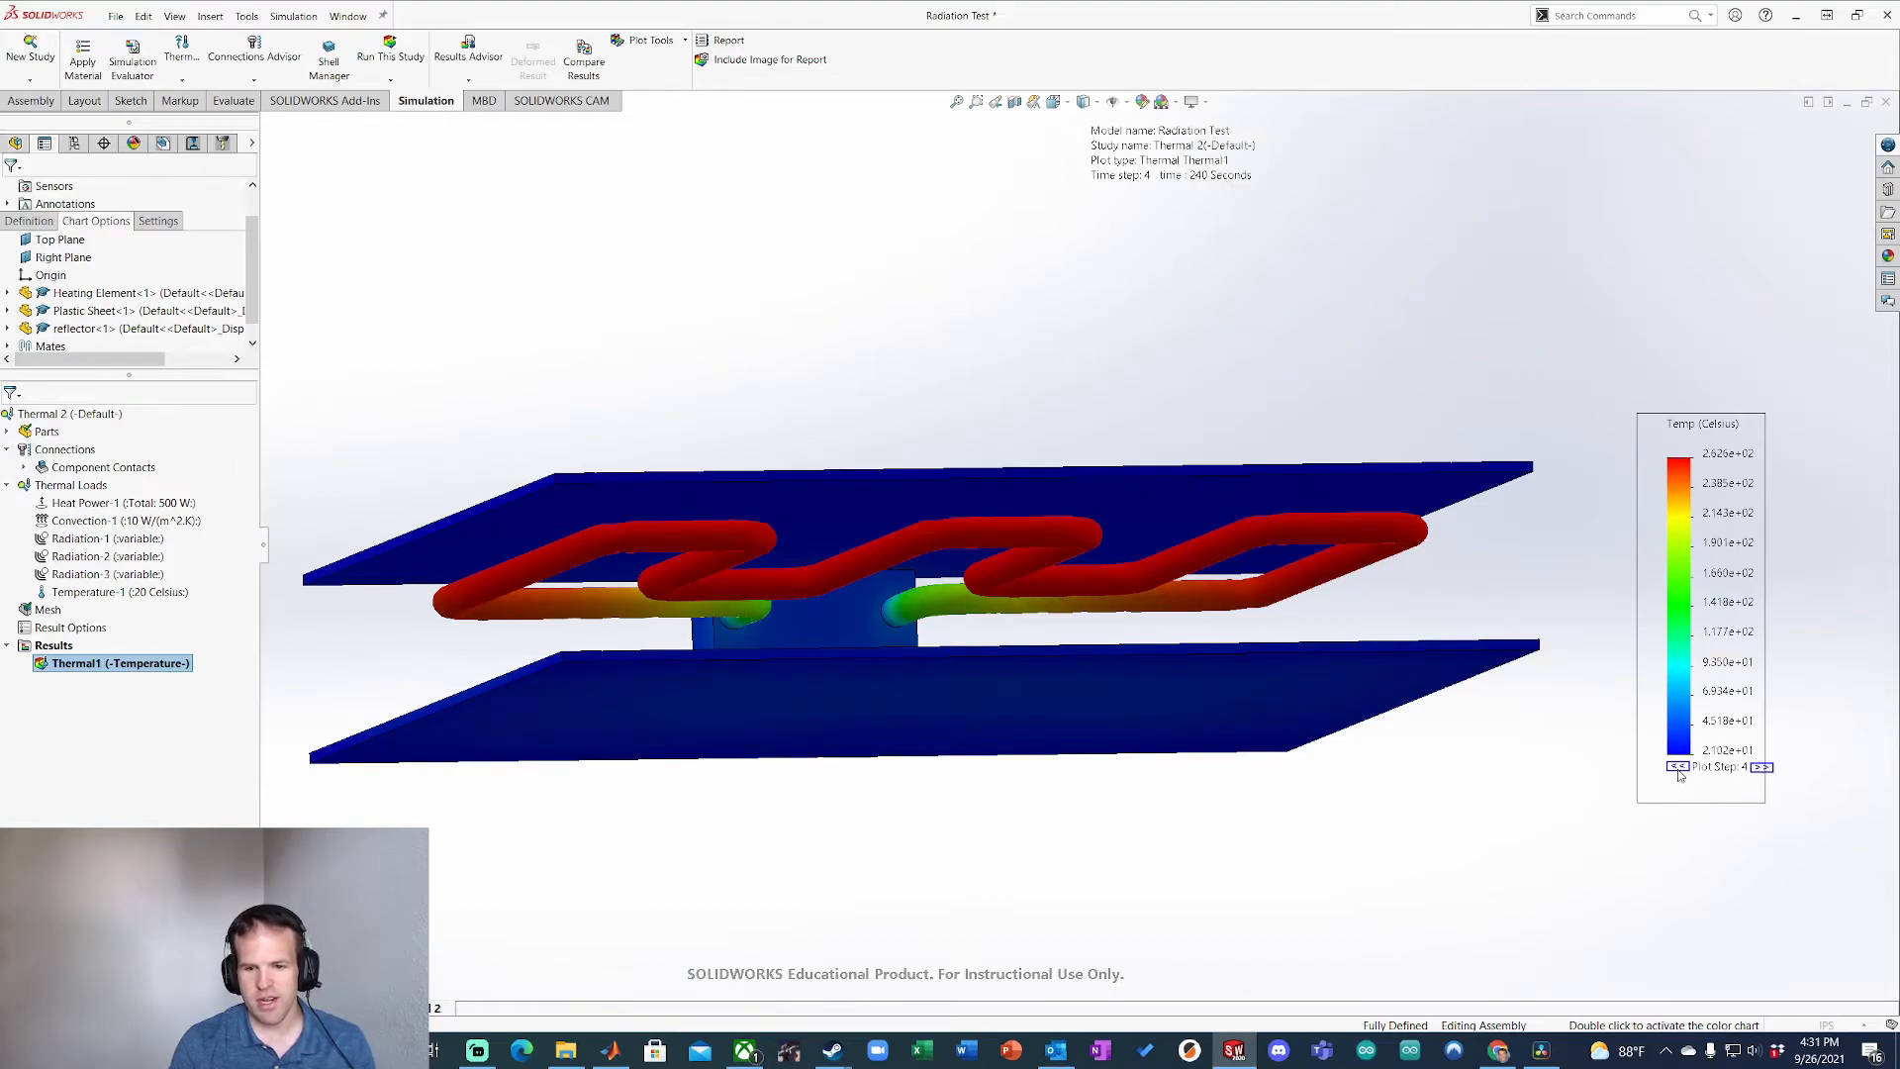
{"action": "left_click", "coordinate": [14, 193]}
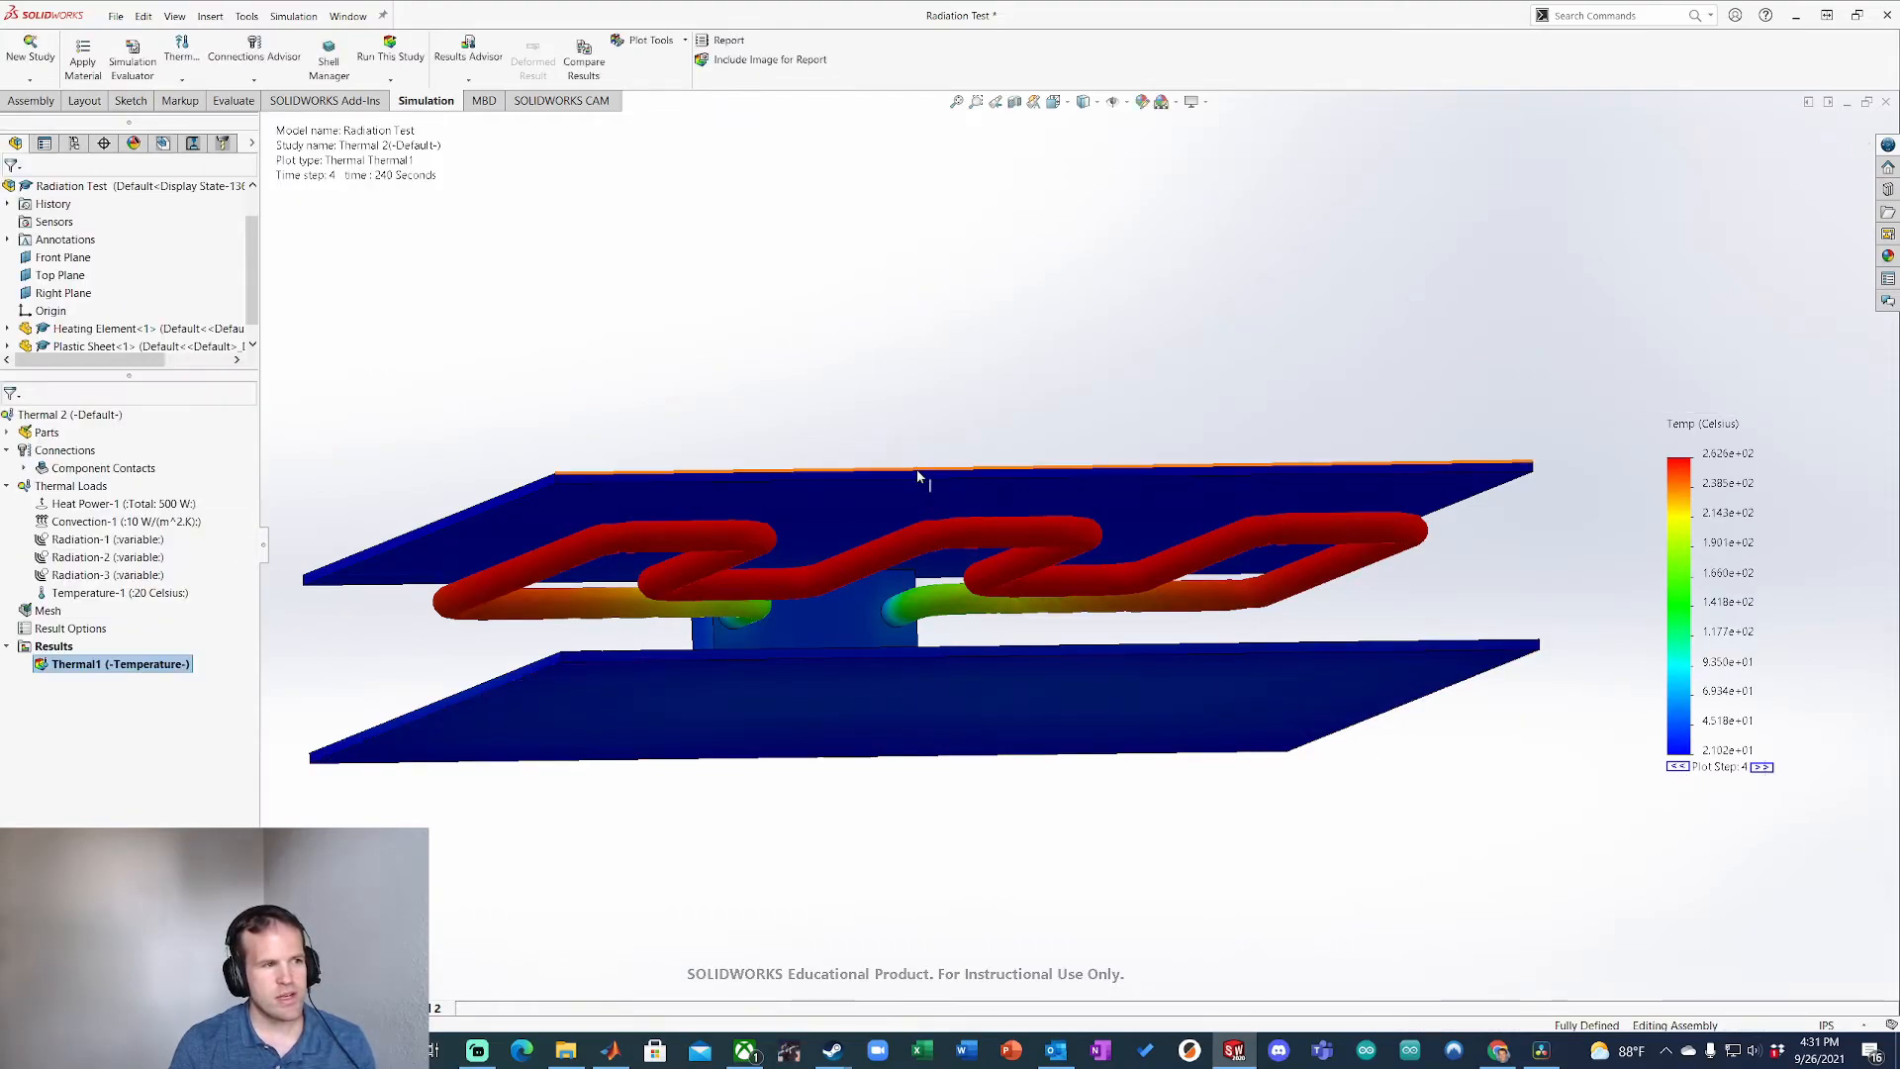
{"action": "left_click", "coordinate": [1679, 768]}
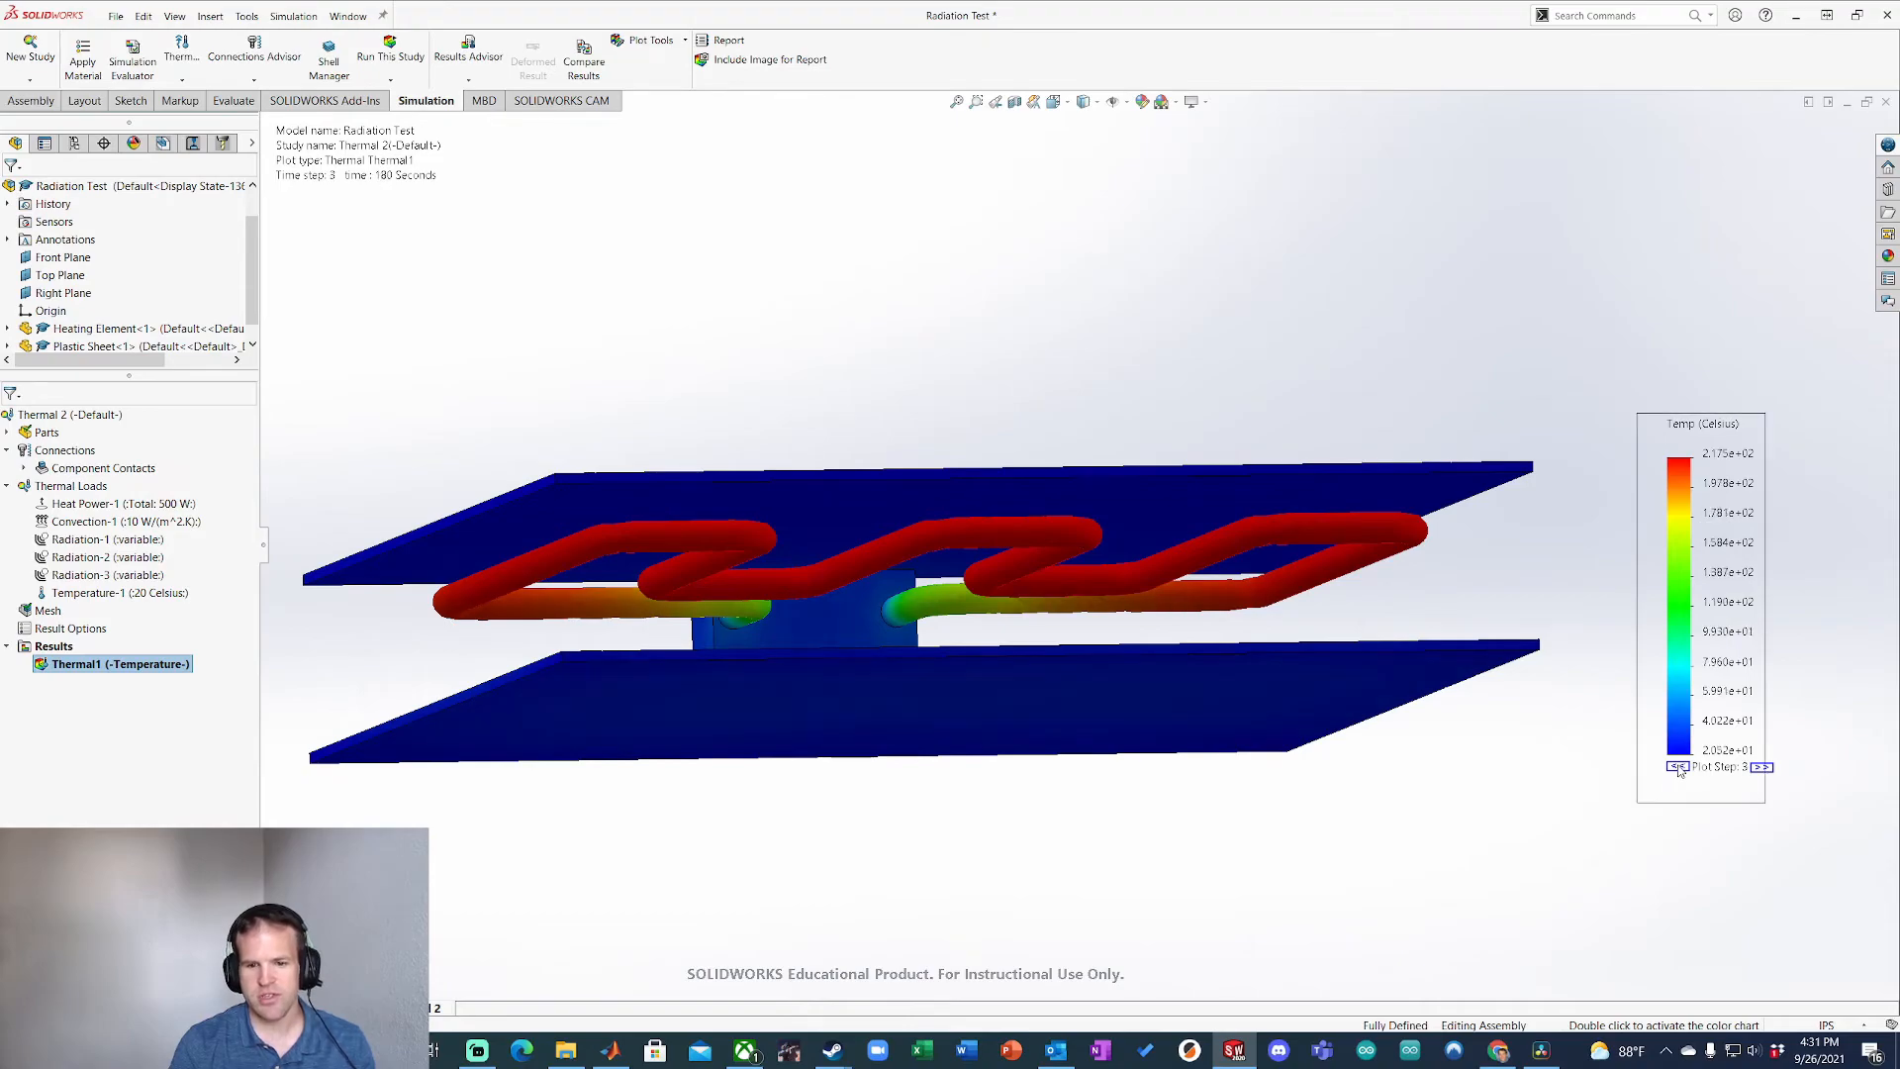
{"action": "left_click", "coordinate": [1678, 768]}
{"action": "left_click", "coordinate": [1678, 767]}
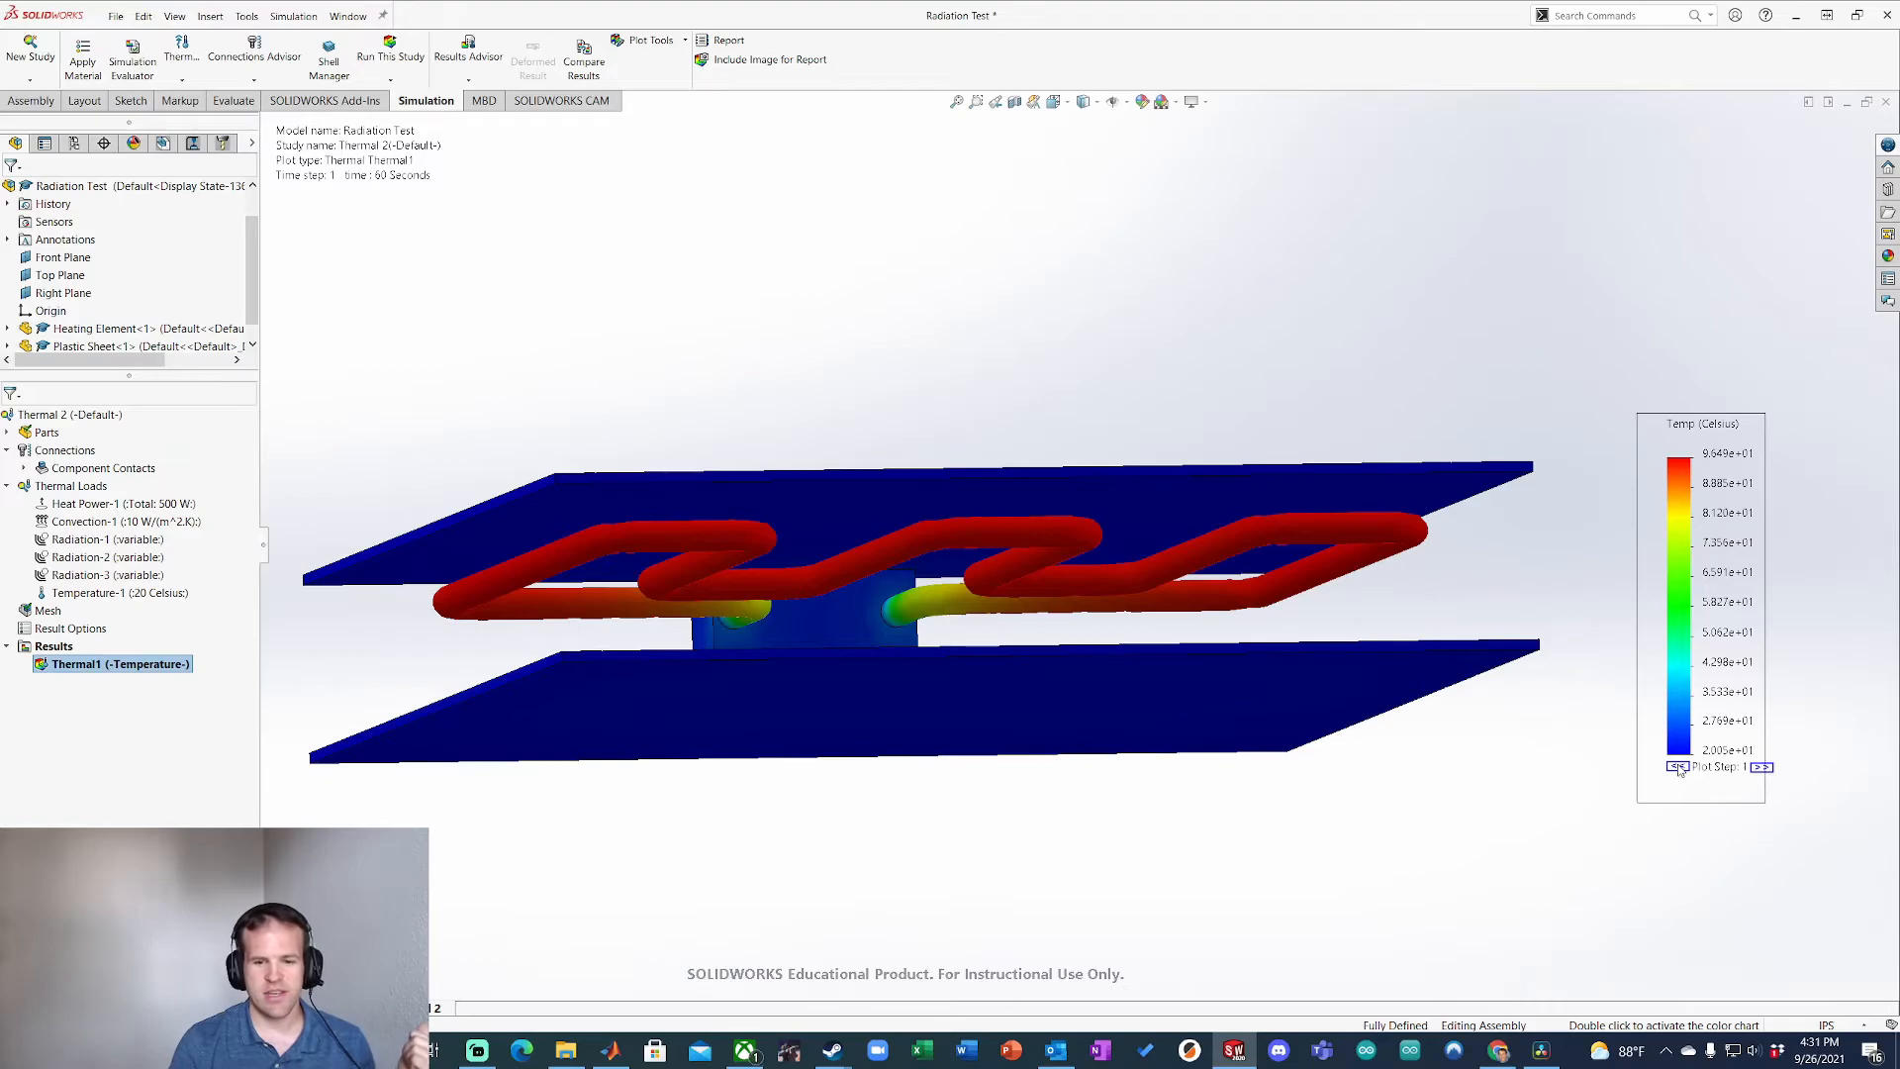
Step: Show the temperature plot at time step 10 (600 seconds) and inspect the plates and heating element from below and above
{"action": "left_click", "coordinate": [1678, 768]}
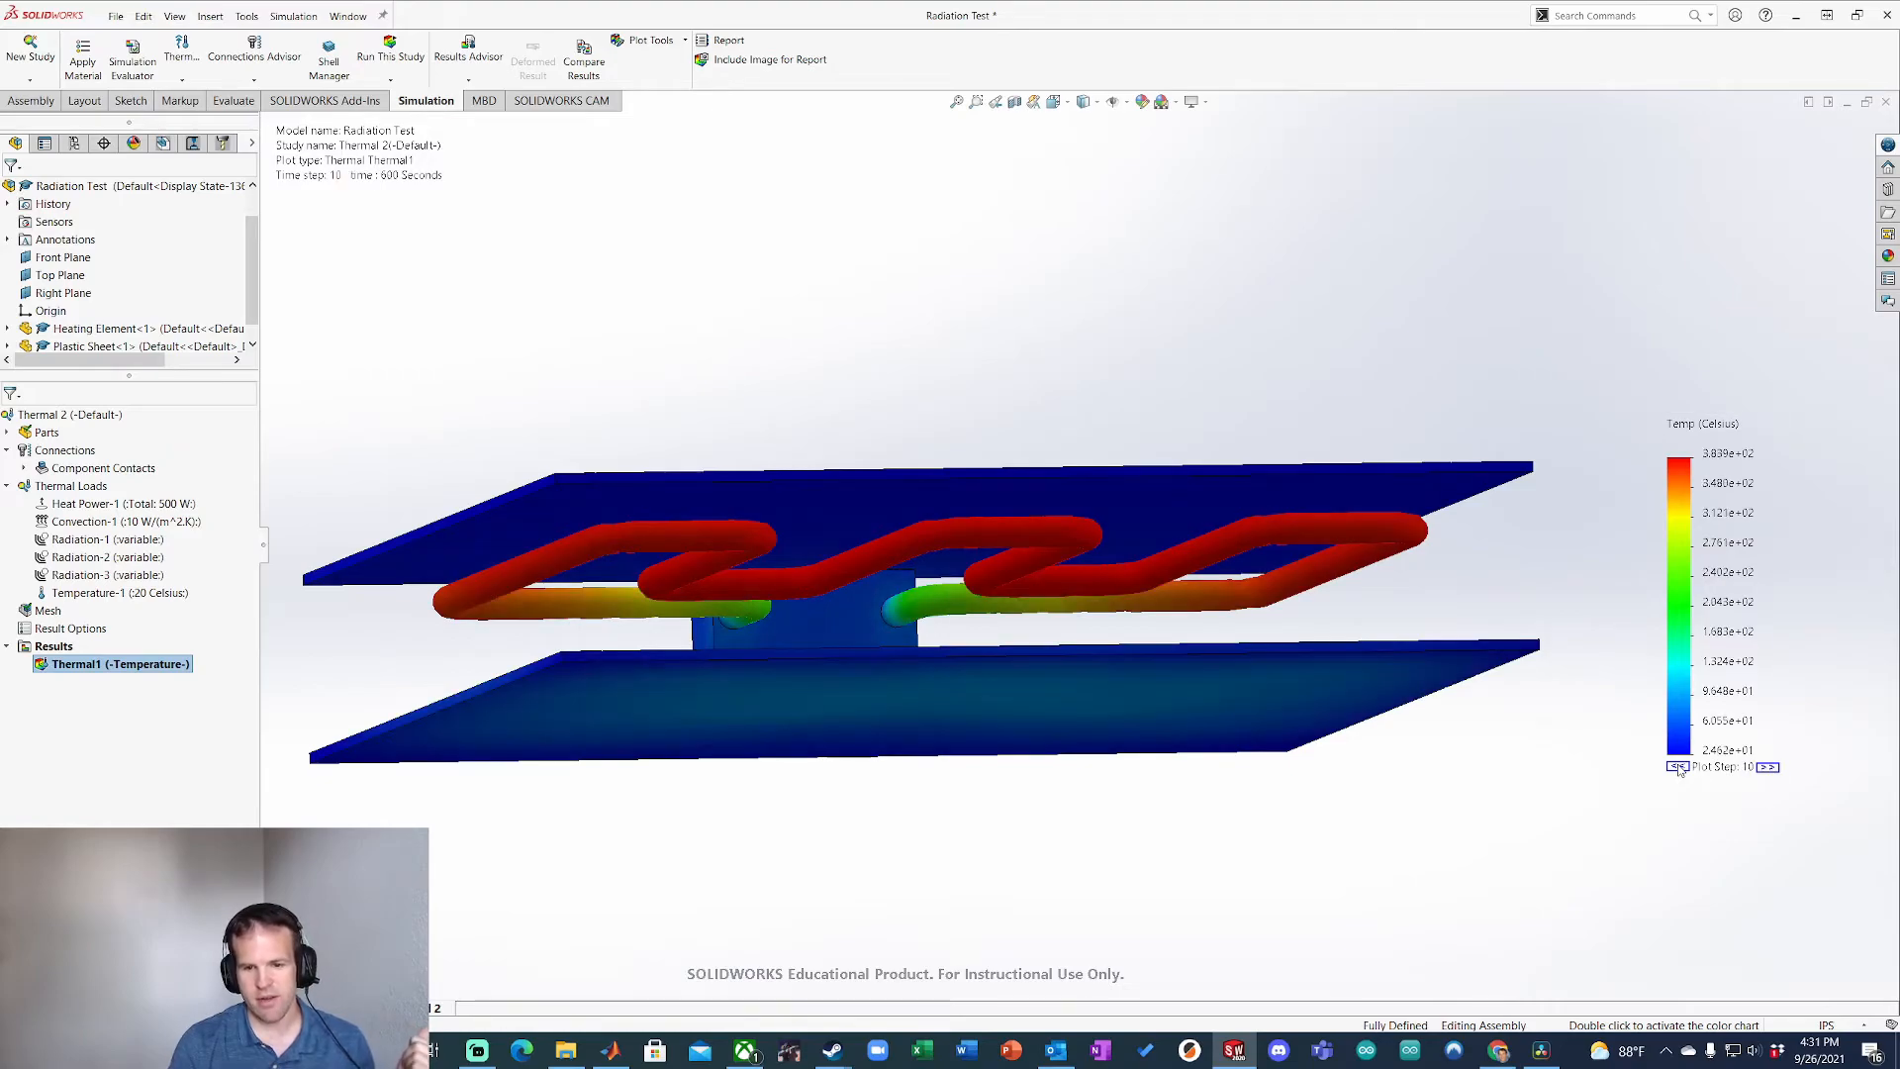
{"action": "left_click", "coordinate": [1768, 767]}
{"action": "left_click", "coordinate": [1678, 768]}
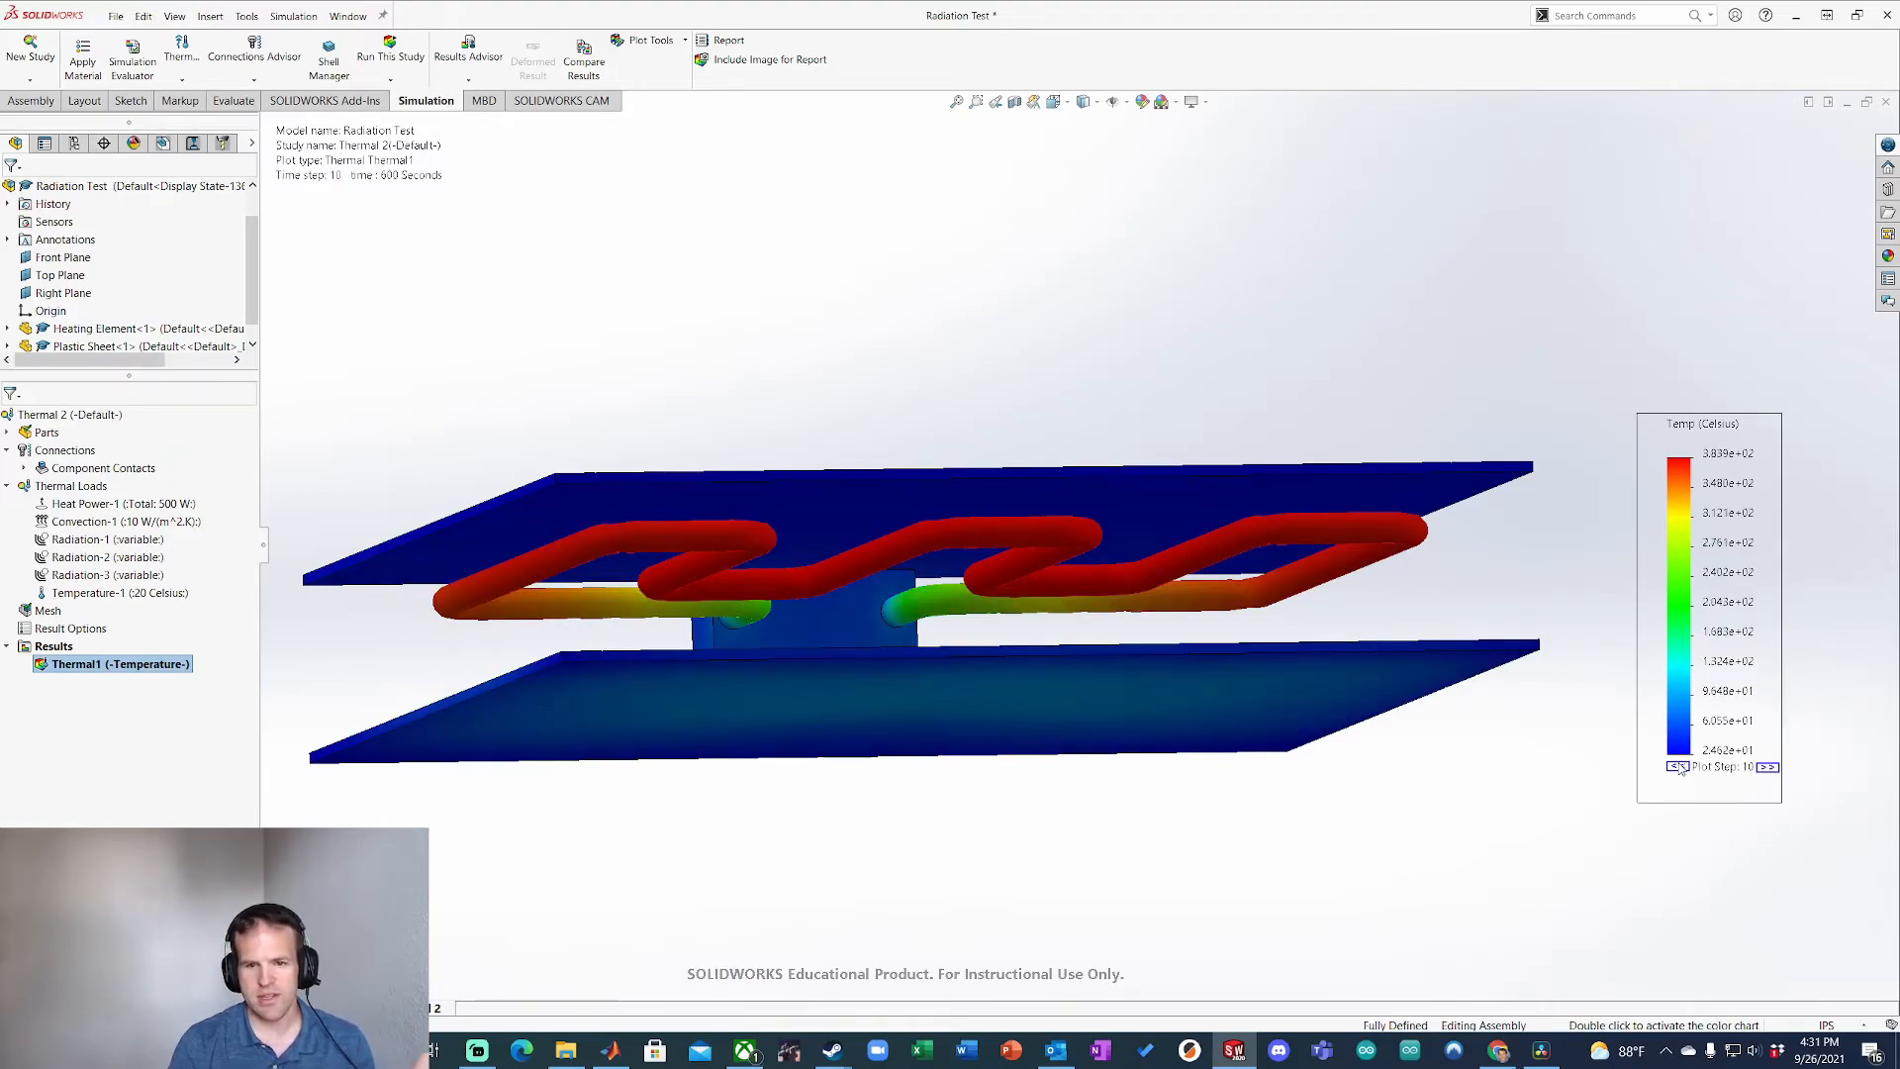
{"action": "mouse_move", "coordinate": [1130, 731]}
{"action": "middle_mouse_down"}
{"action": "mouse_move", "coordinate": [1125, 754]}
{"action": "mouse_move", "coordinate": [1131, 701]}
{"action": "middle_mouse_up"}
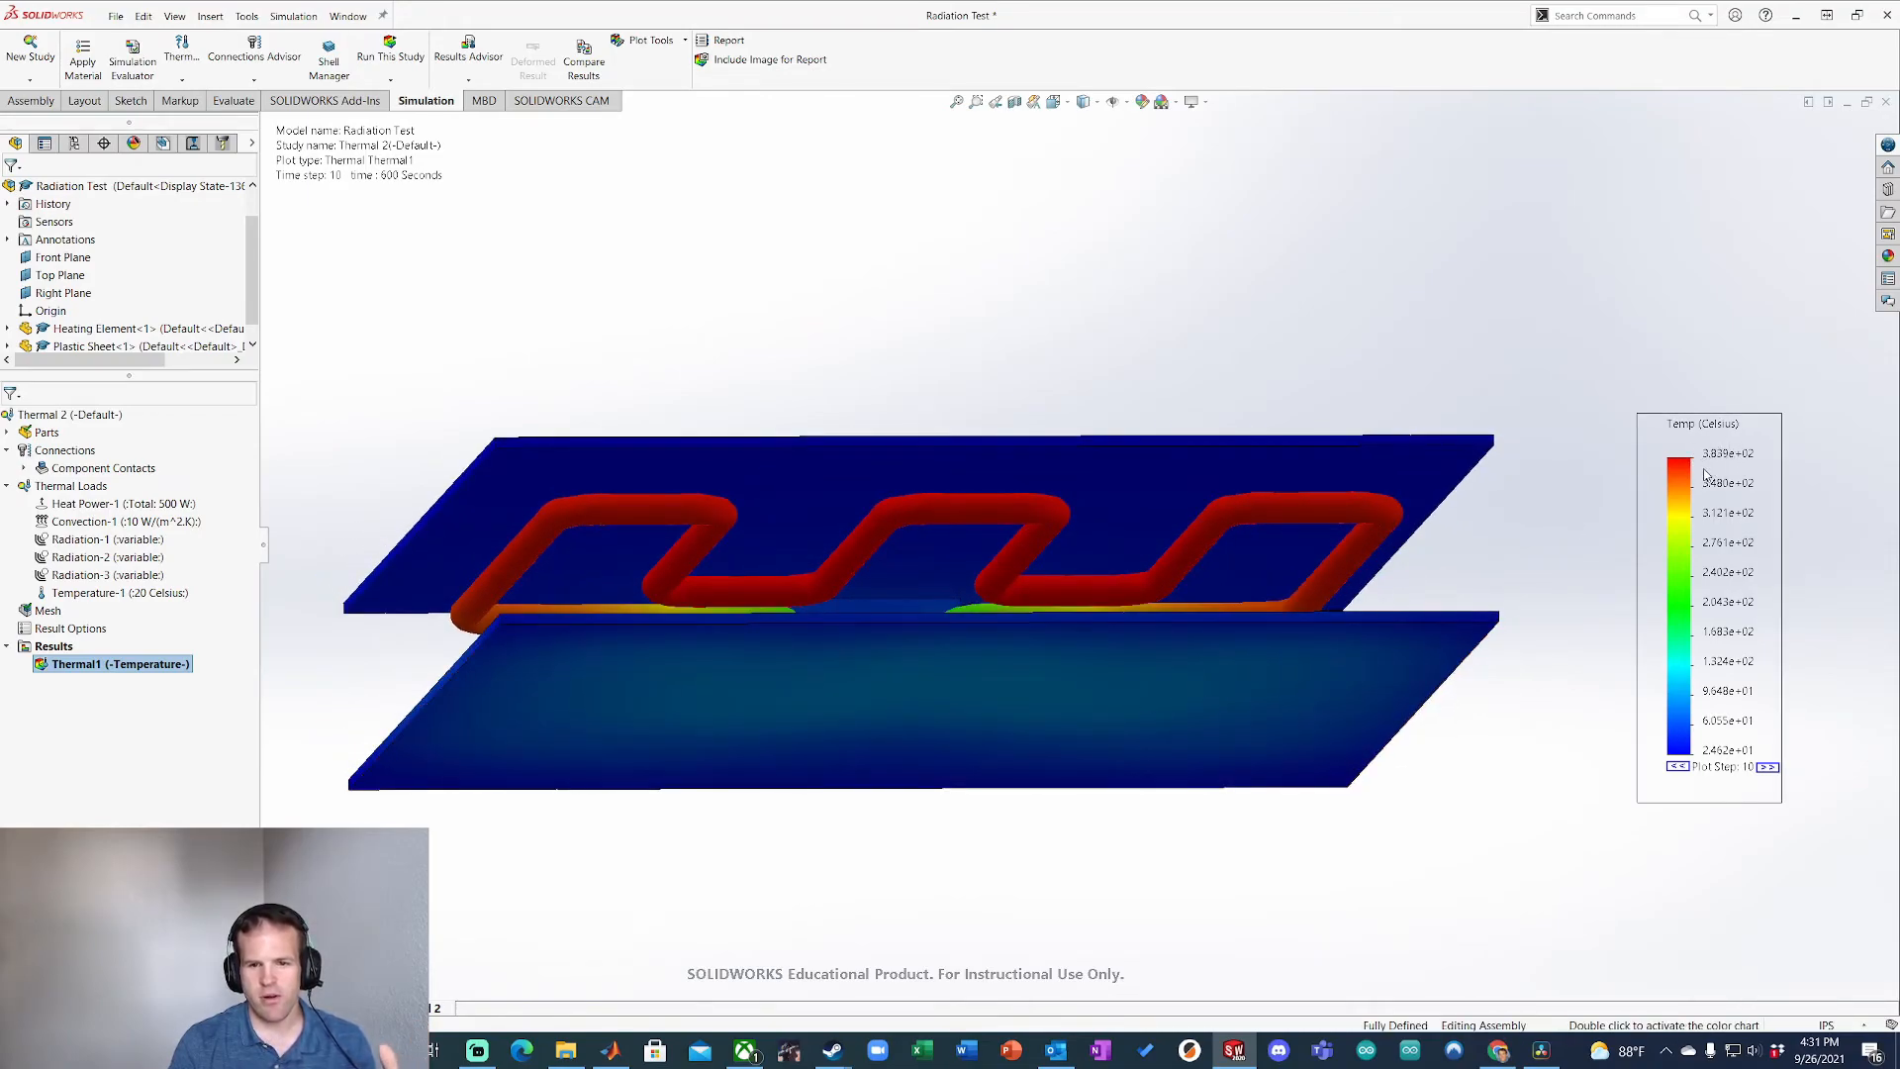
{"action": "middle_click_drag", "start_coordinate": [1533, 620], "coordinate": [1256, 831]}
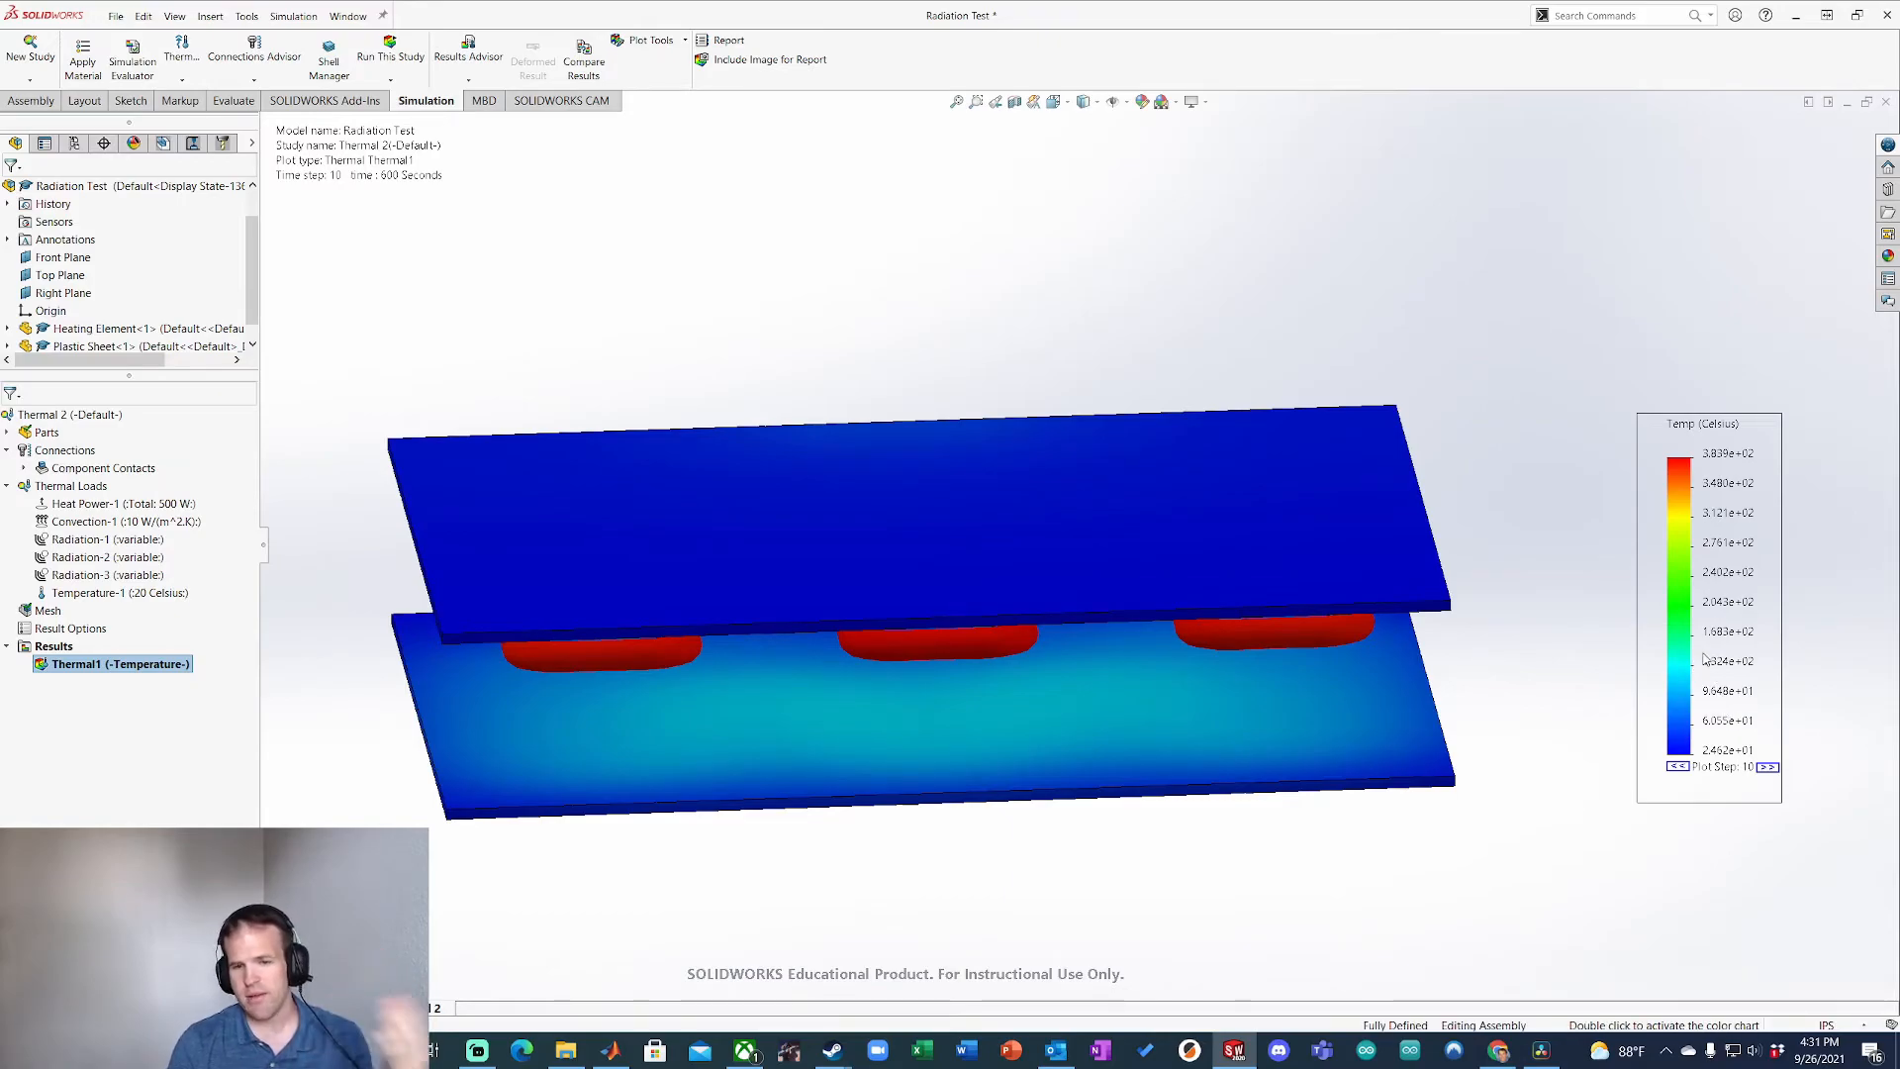
{"action": "middle_click_drag", "start_coordinate": [1041, 758], "coordinate": [1124, 644]}
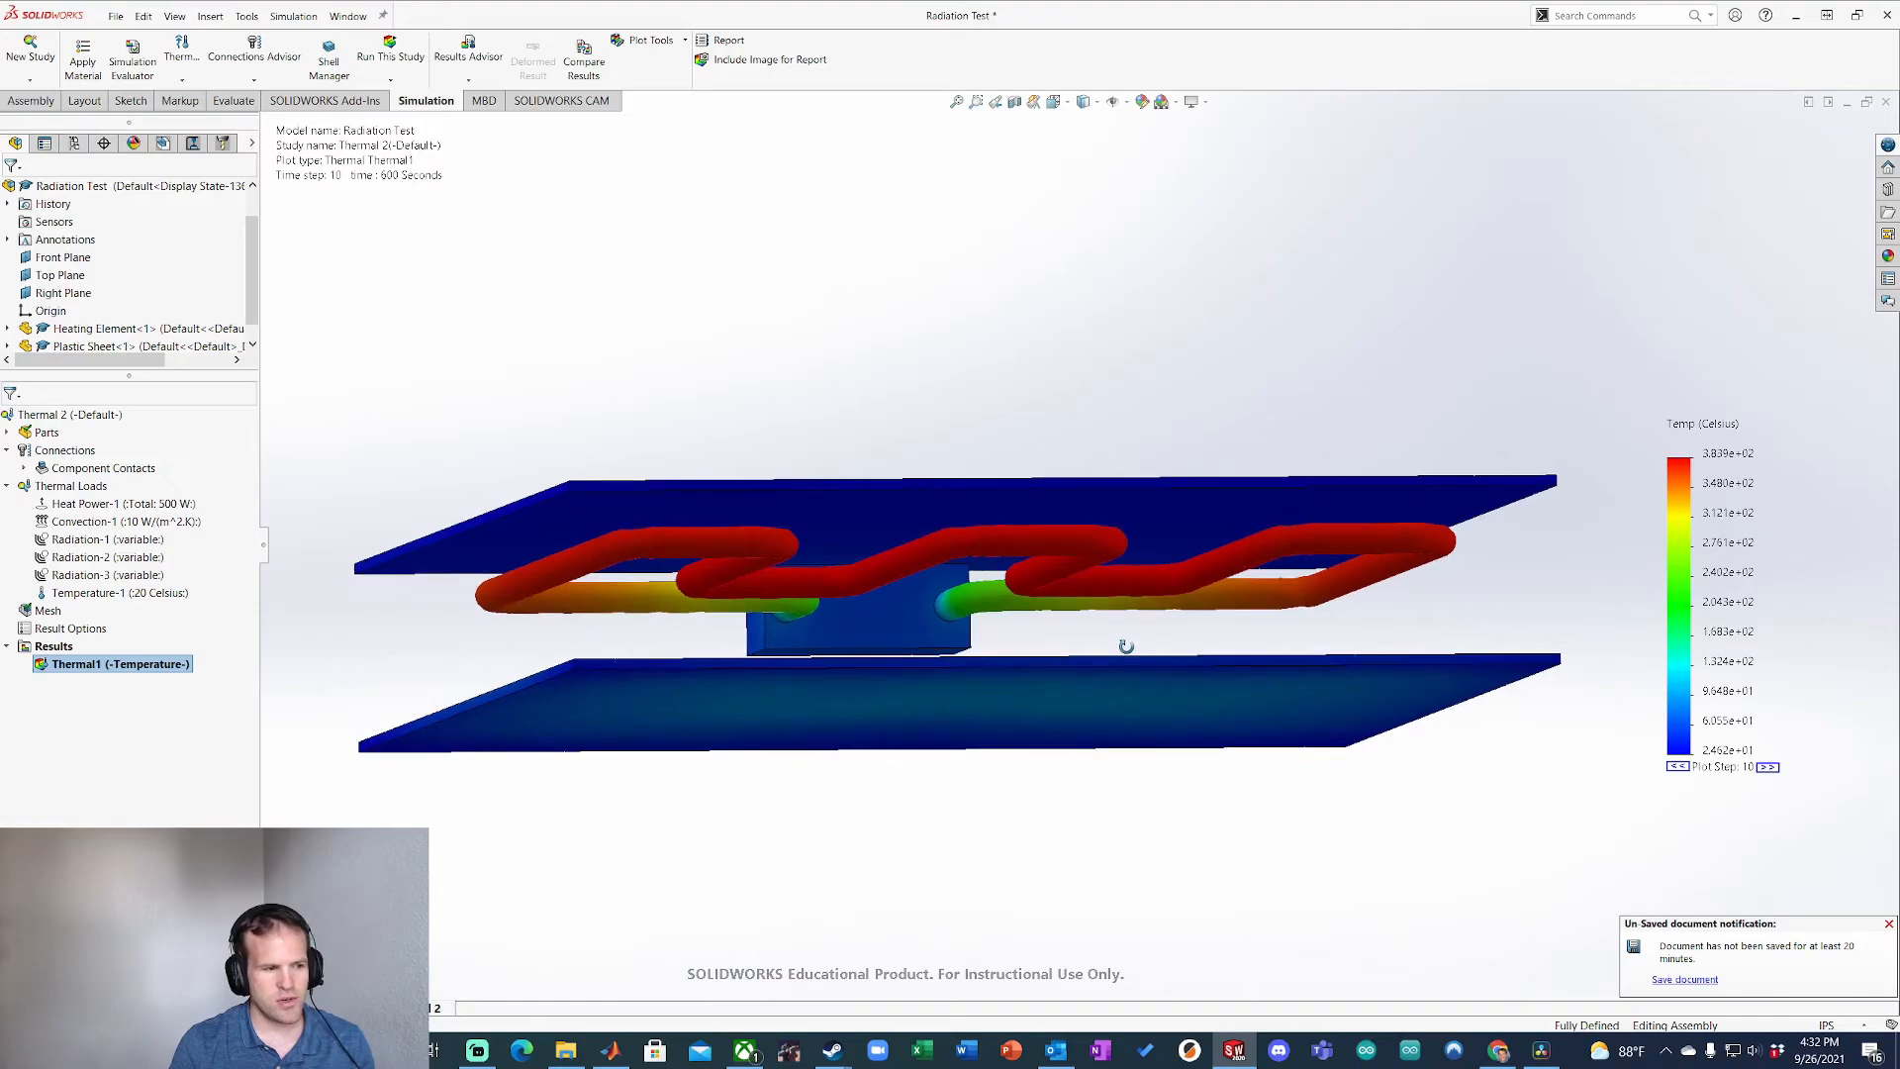
Step: Probe the 600-second temperature plot near the middle and near one end of the plastic sheet's upper face
{"action": "right_click", "coordinate": [117, 665]}
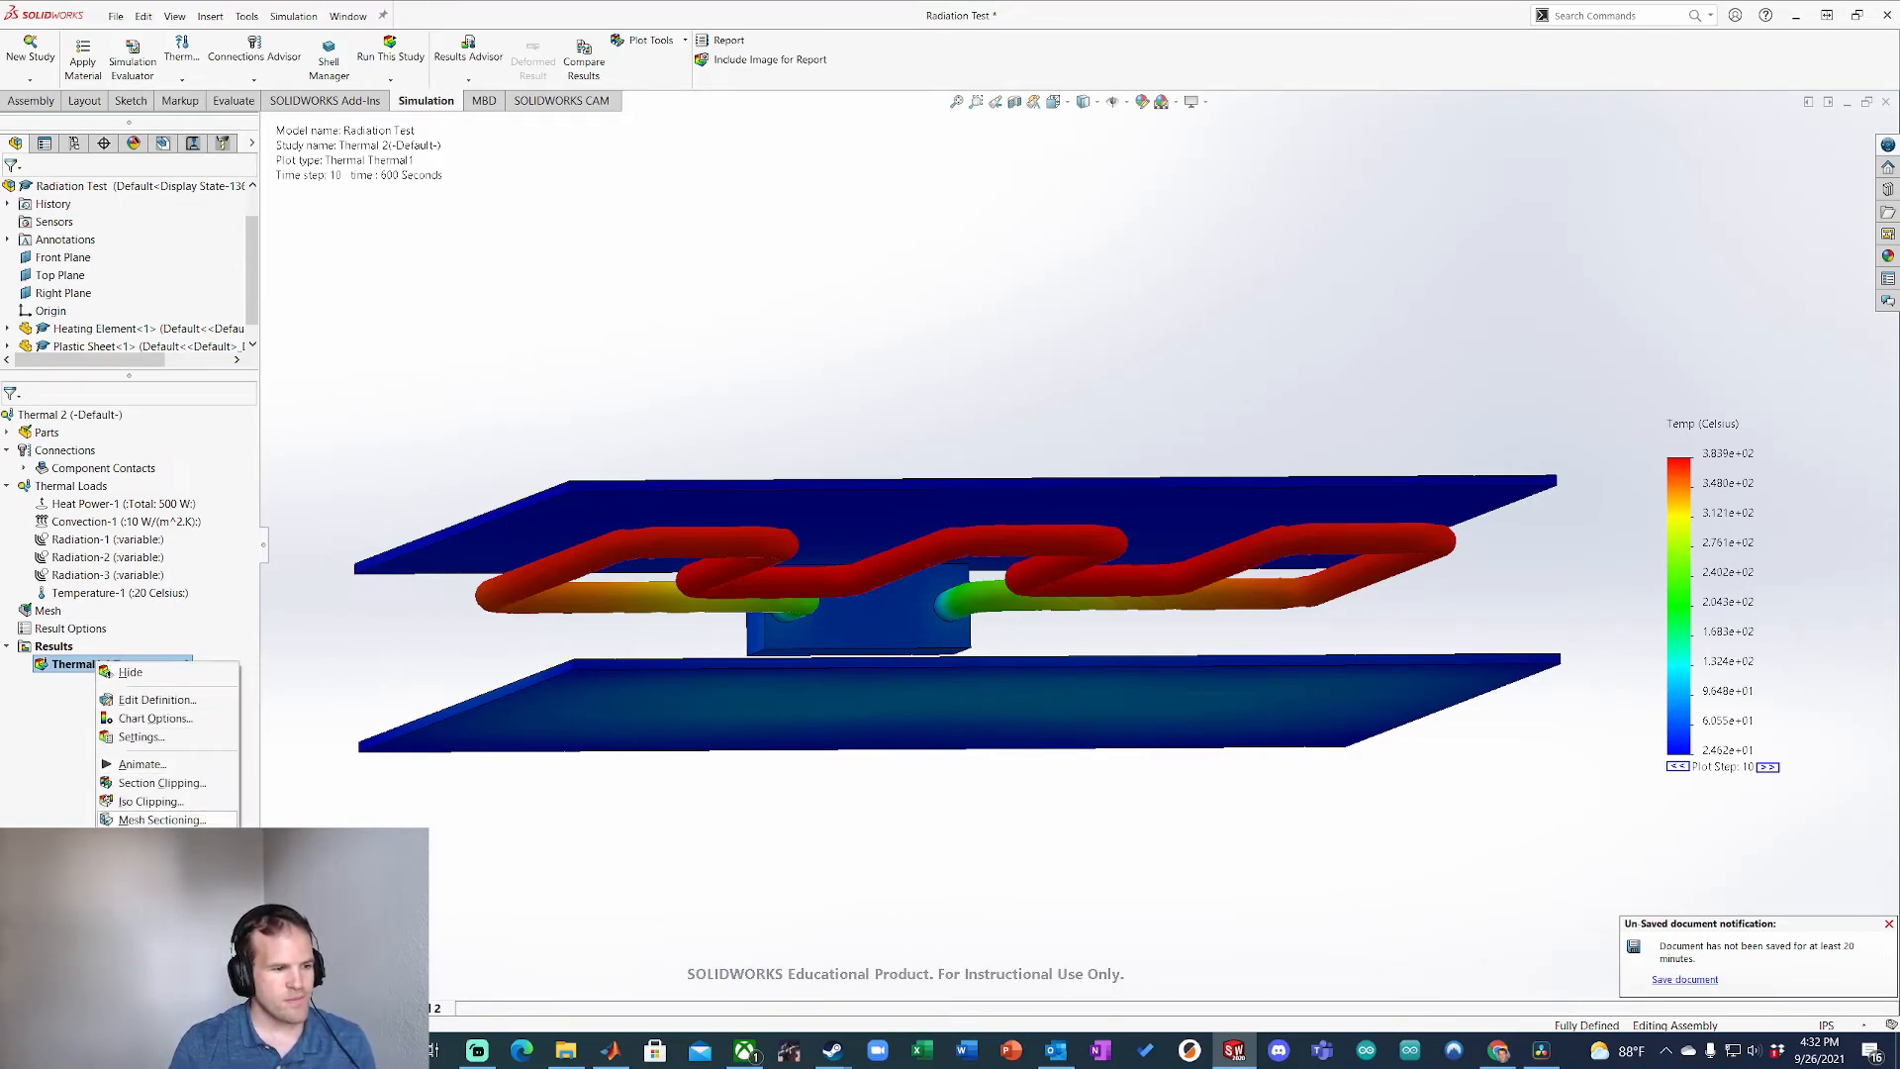
{"action": "left_click", "coordinate": [158, 838]}
{"action": "middle_click_drag", "start_coordinate": [899, 700], "coordinate": [901, 736]}
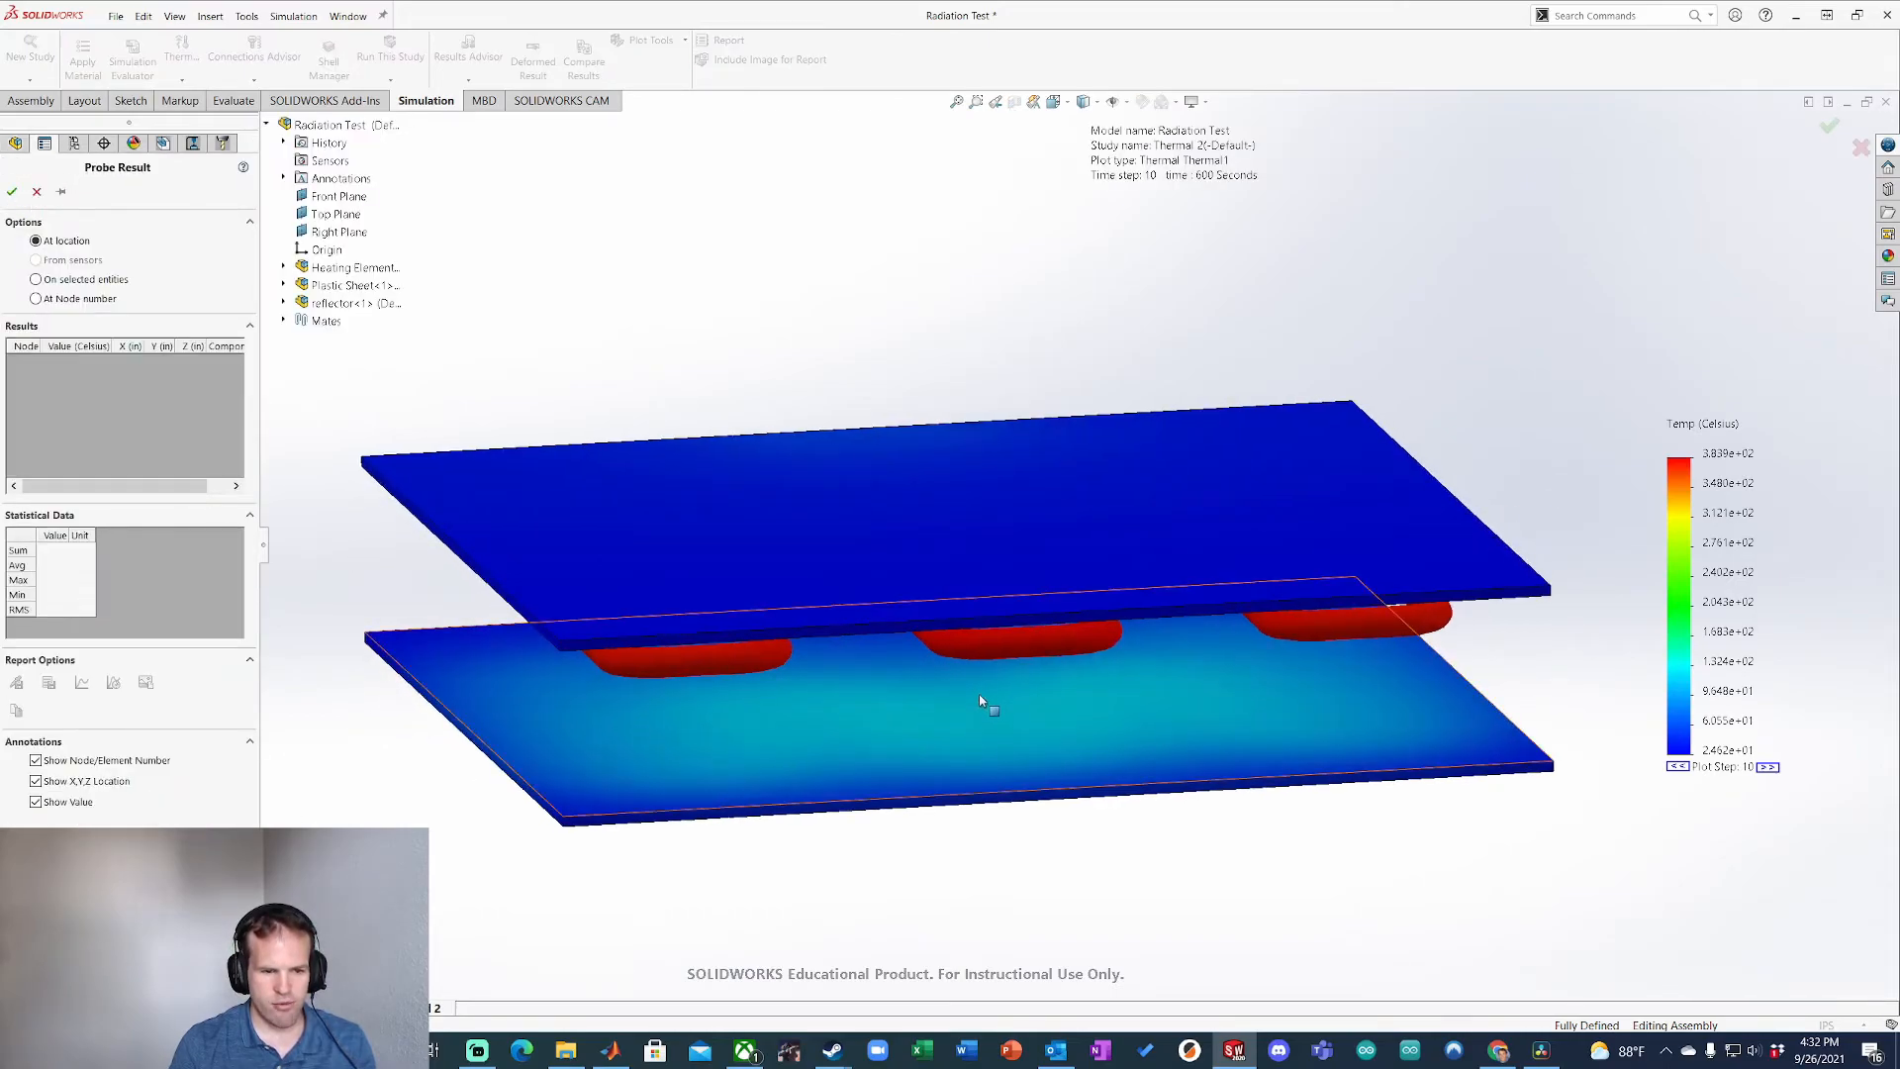
{"action": "left_click", "coordinate": [978, 700]}
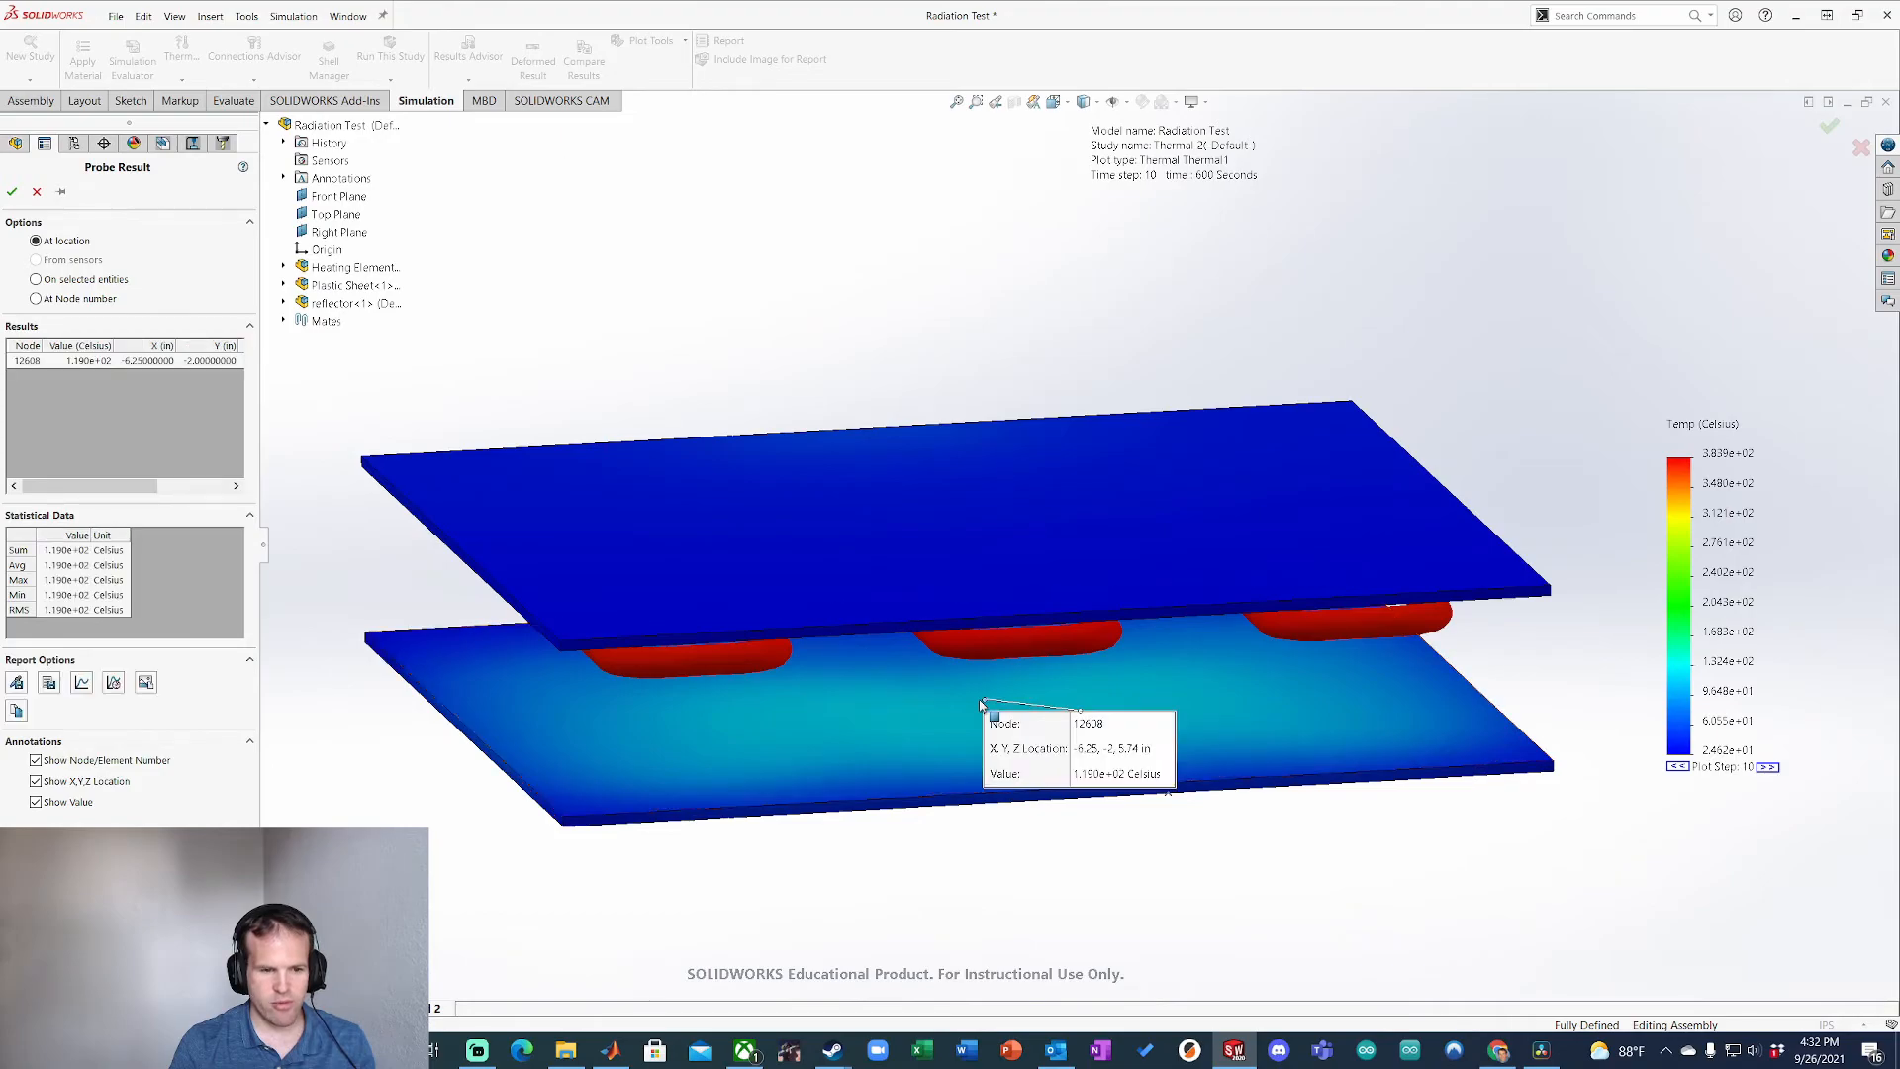
{"action": "left_click", "coordinate": [513, 733]}
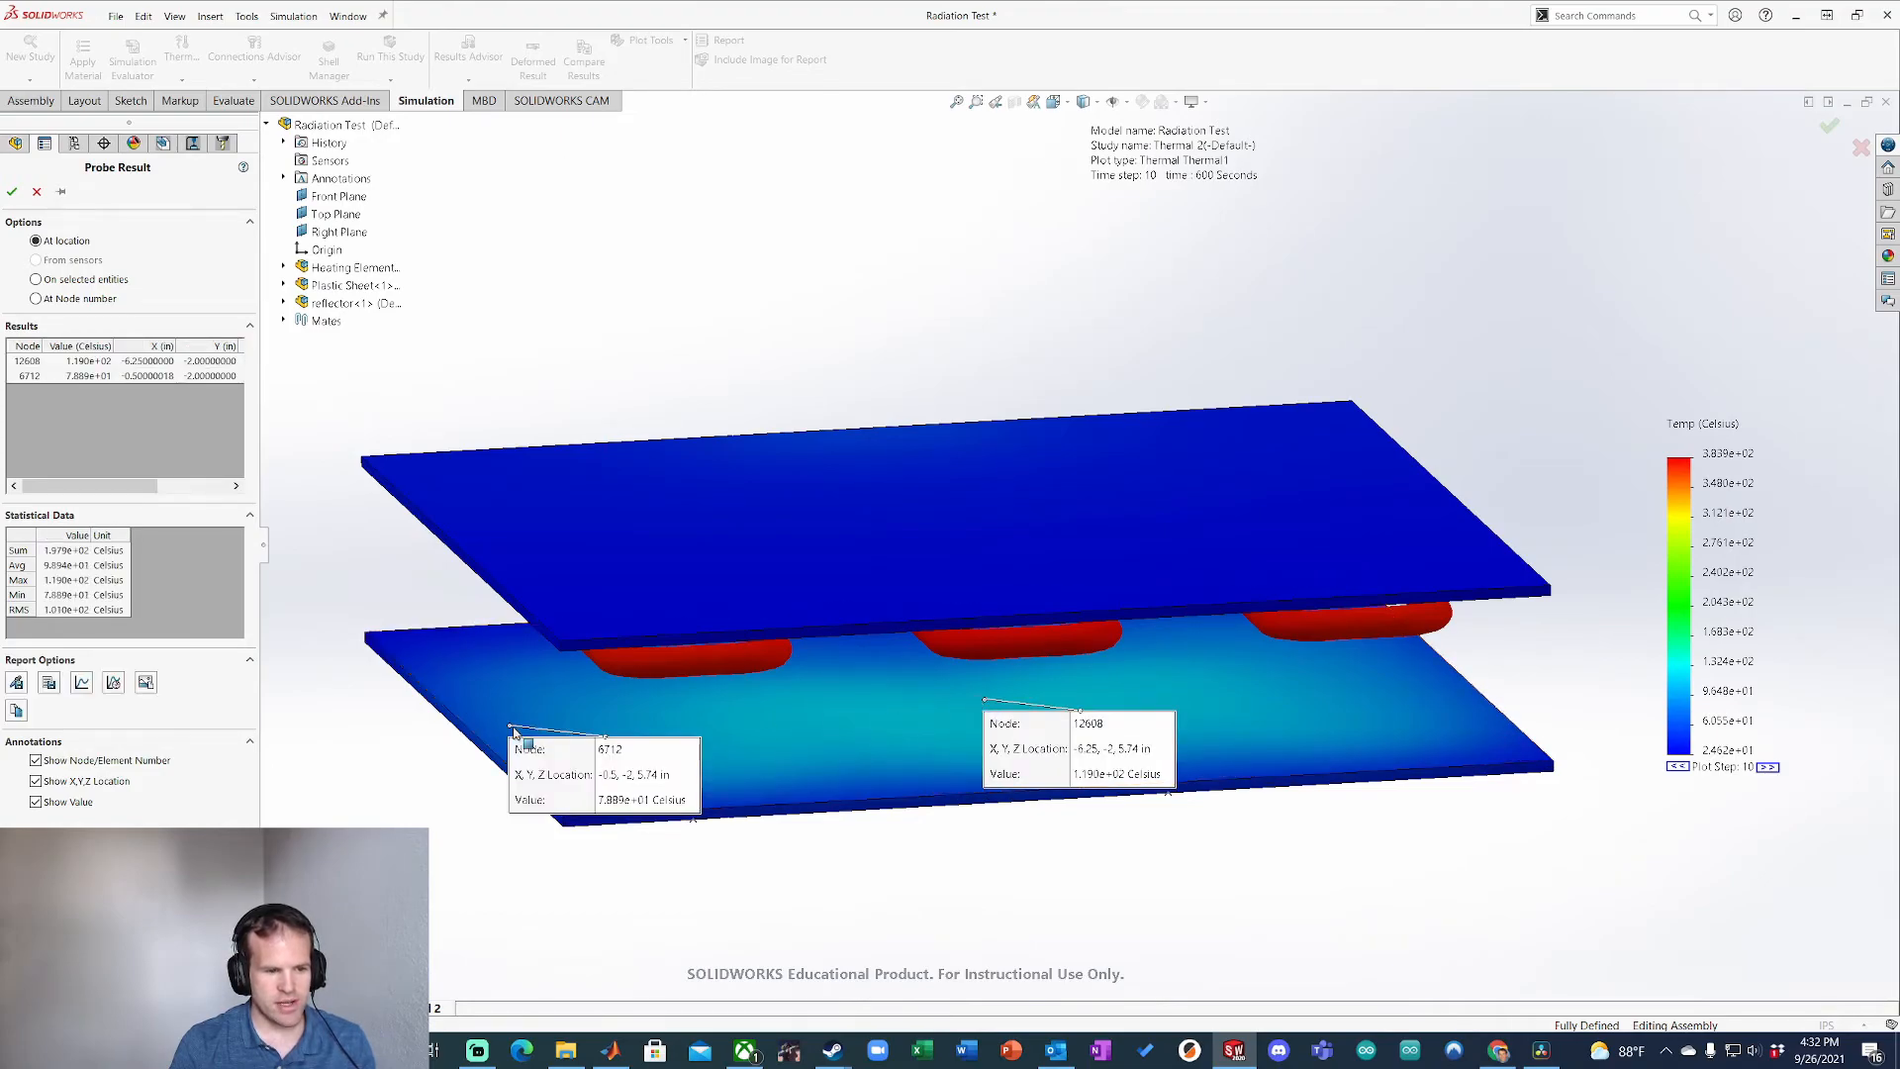
Step: Probe the reflector's underside and the heating element's middle loop, and graph the temperature response of all probed nodes over time
{"action": "middle_click_drag", "start_coordinate": [513, 734], "coordinate": [952, 578]}
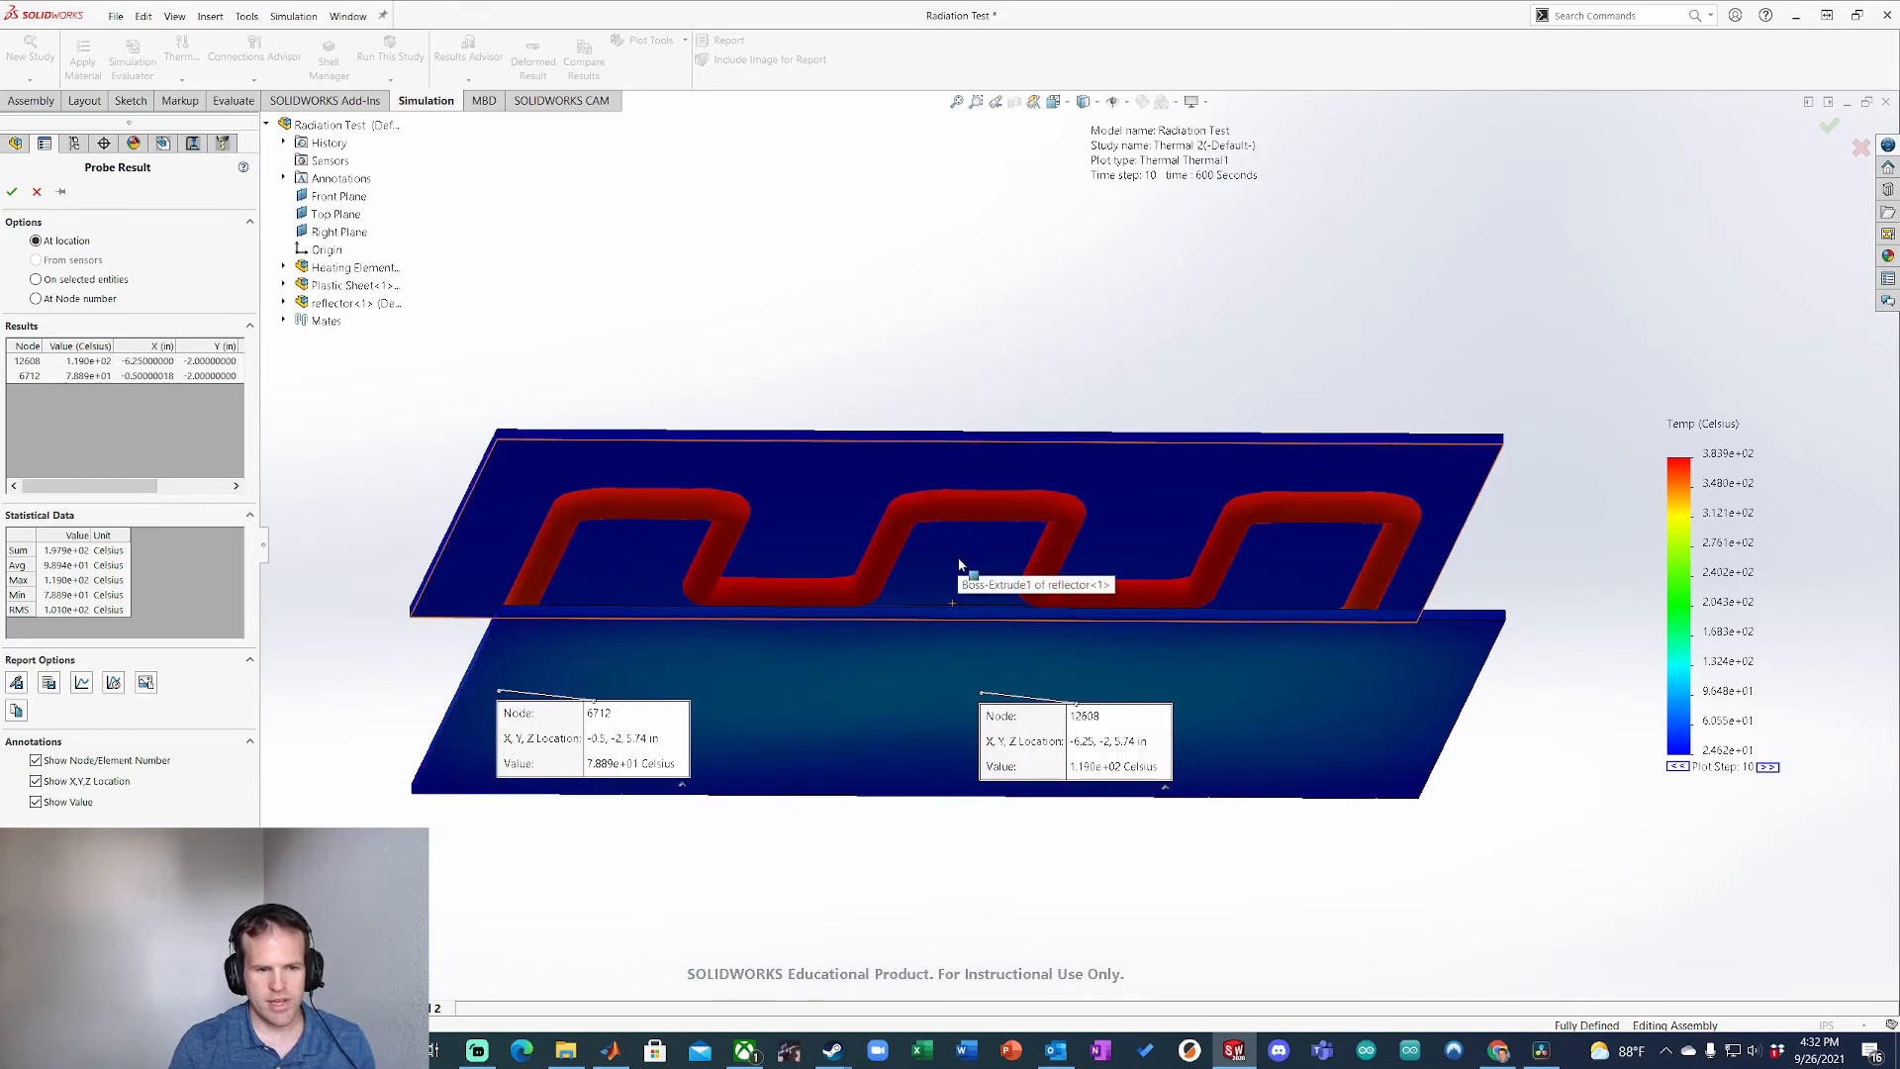
{"action": "left_click", "coordinate": [958, 565]}
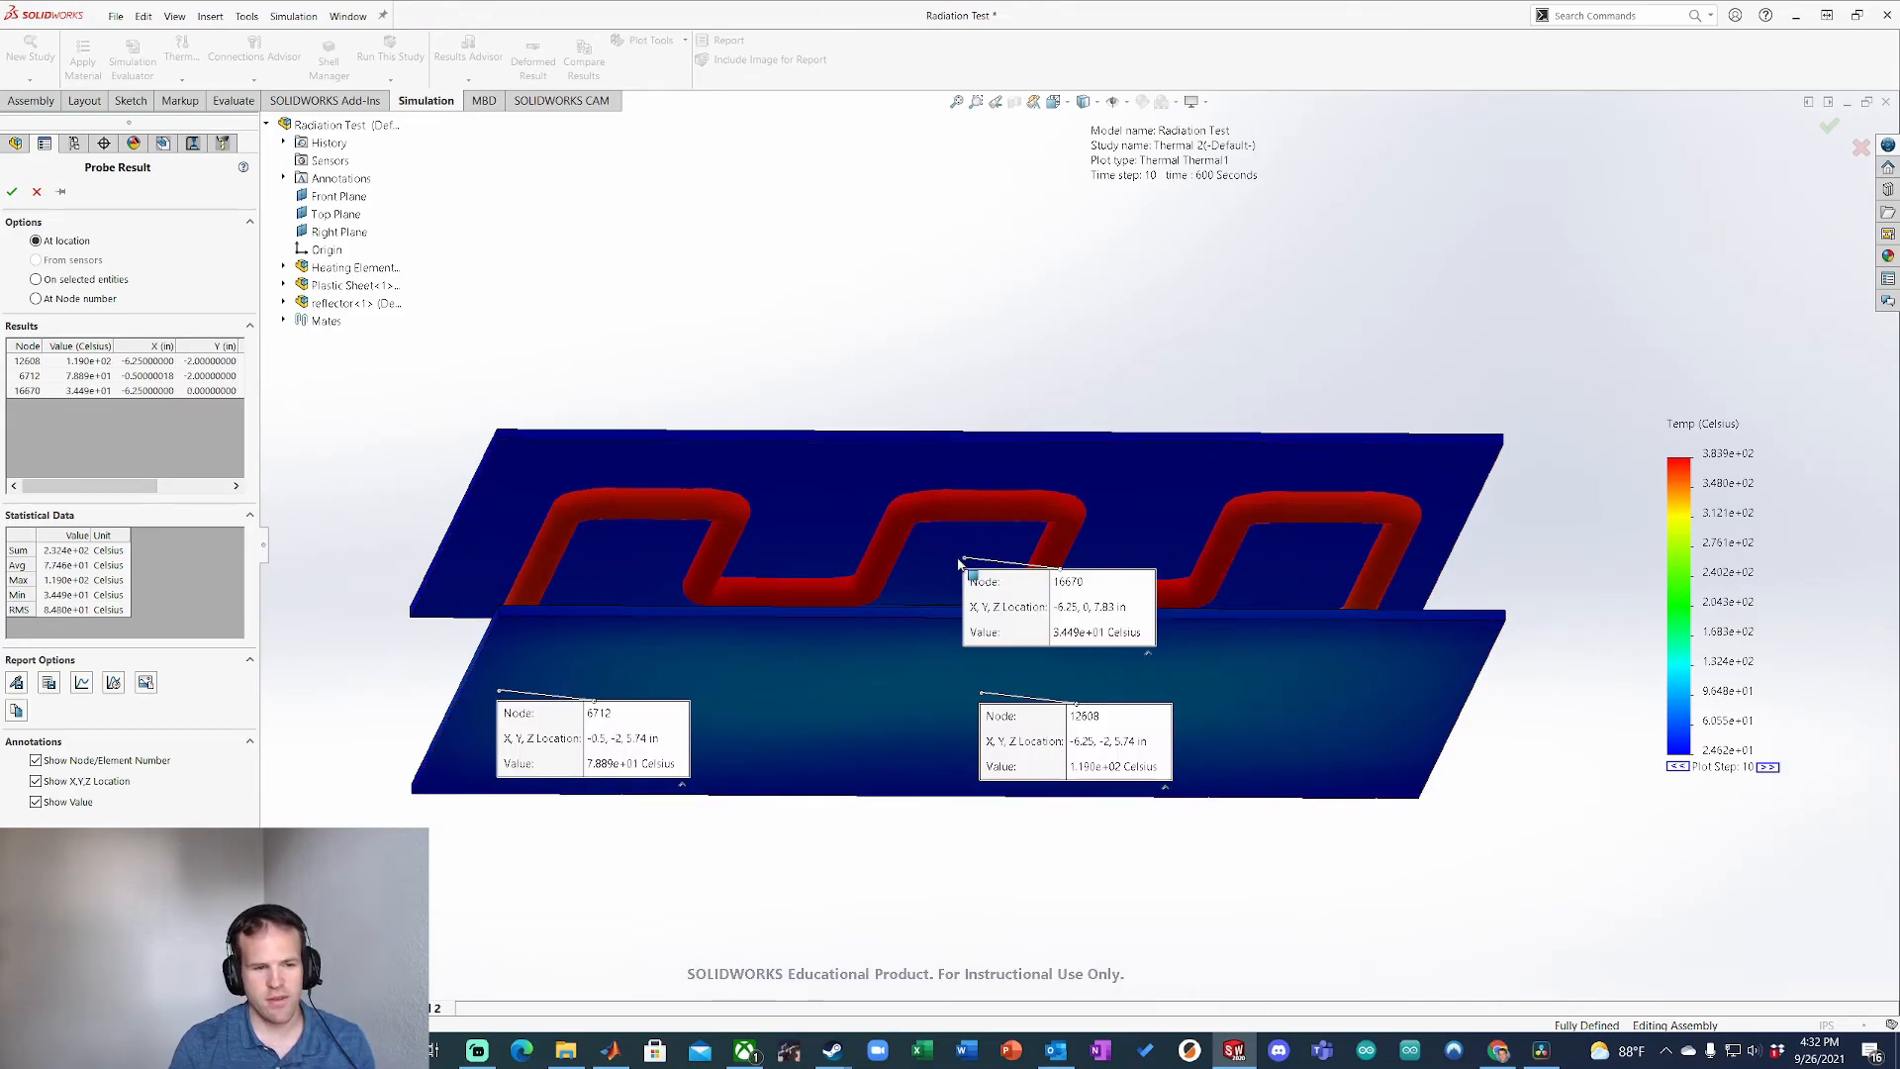
{"action": "left_click", "coordinate": [989, 515]}
{"action": "middle_click_drag", "start_coordinate": [989, 517], "coordinate": [945, 748]}
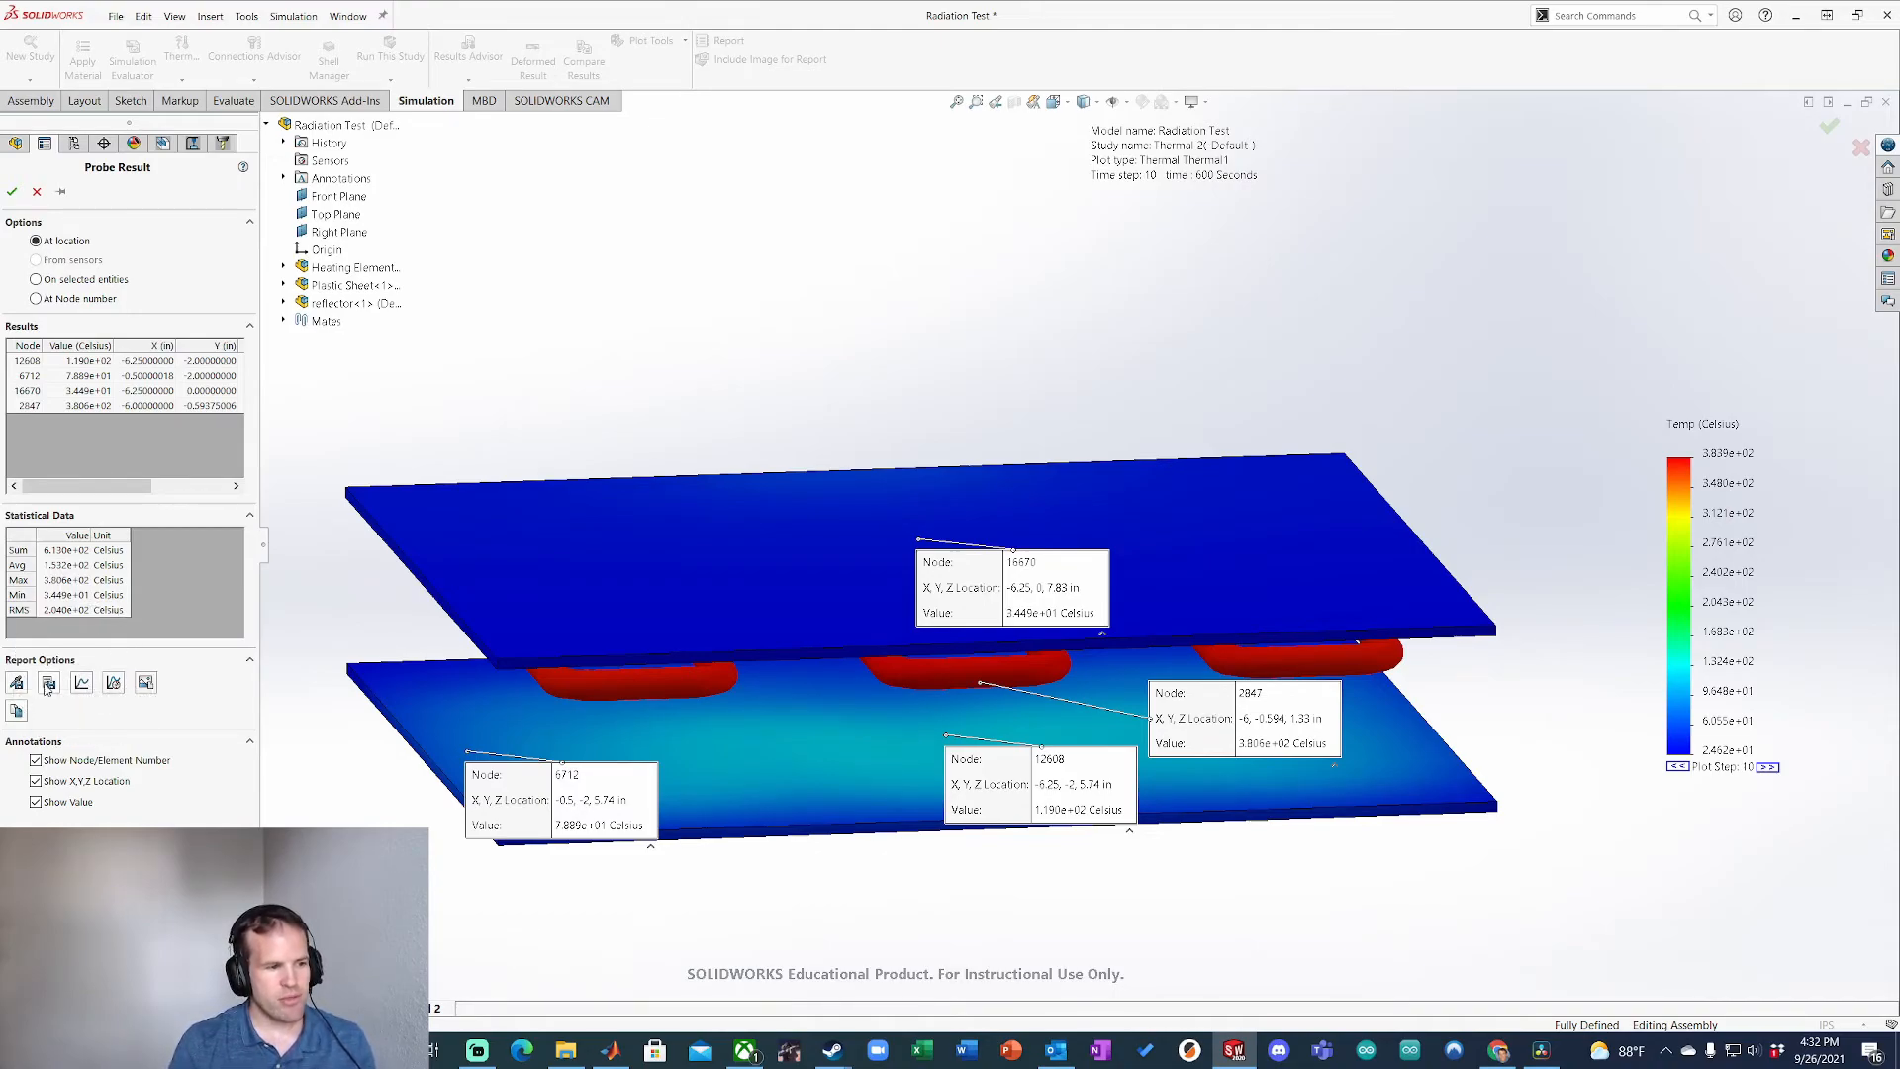
{"action": "left_click", "coordinate": [113, 682]}
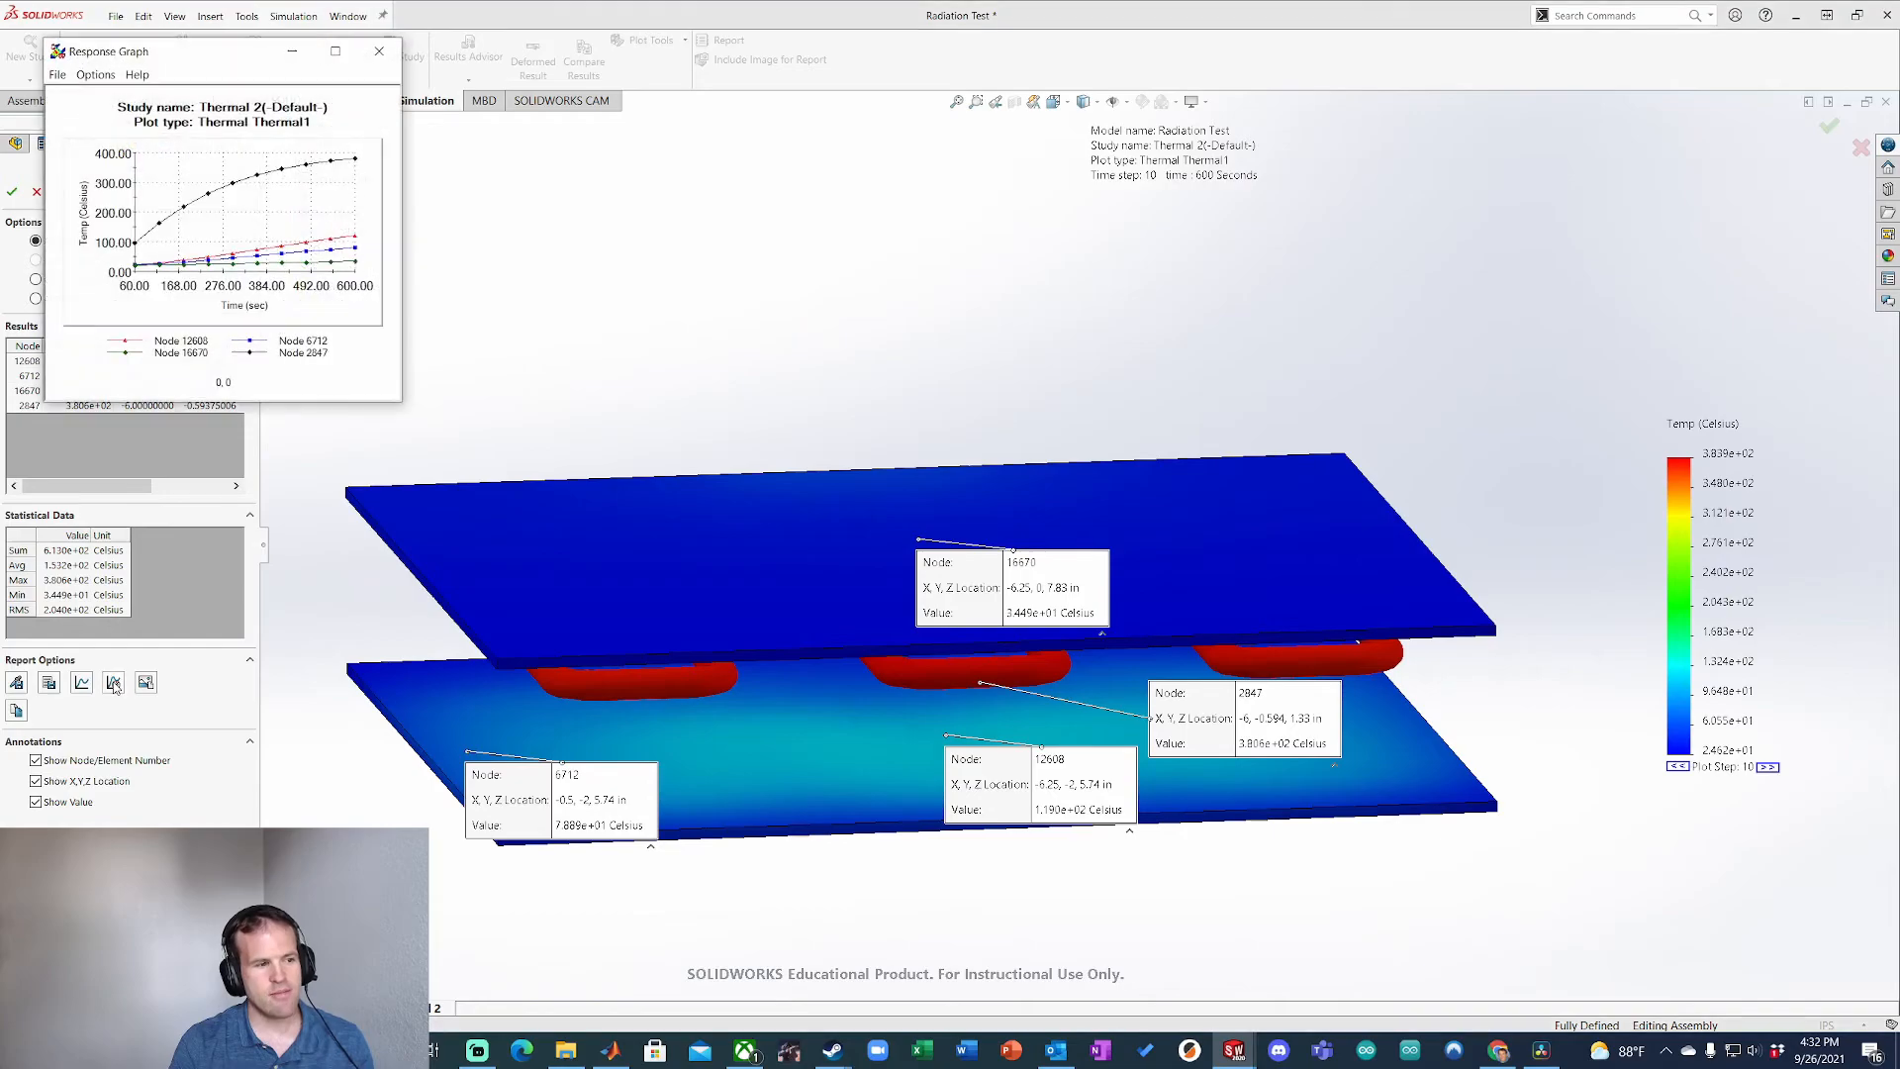
Step: Enlarge the response graph to compare the temperature curves of the four probed nodes over time, and close the probe results
{"action": "left_click_drag", "start_coordinate": [227, 50], "coordinate": [690, 196]}
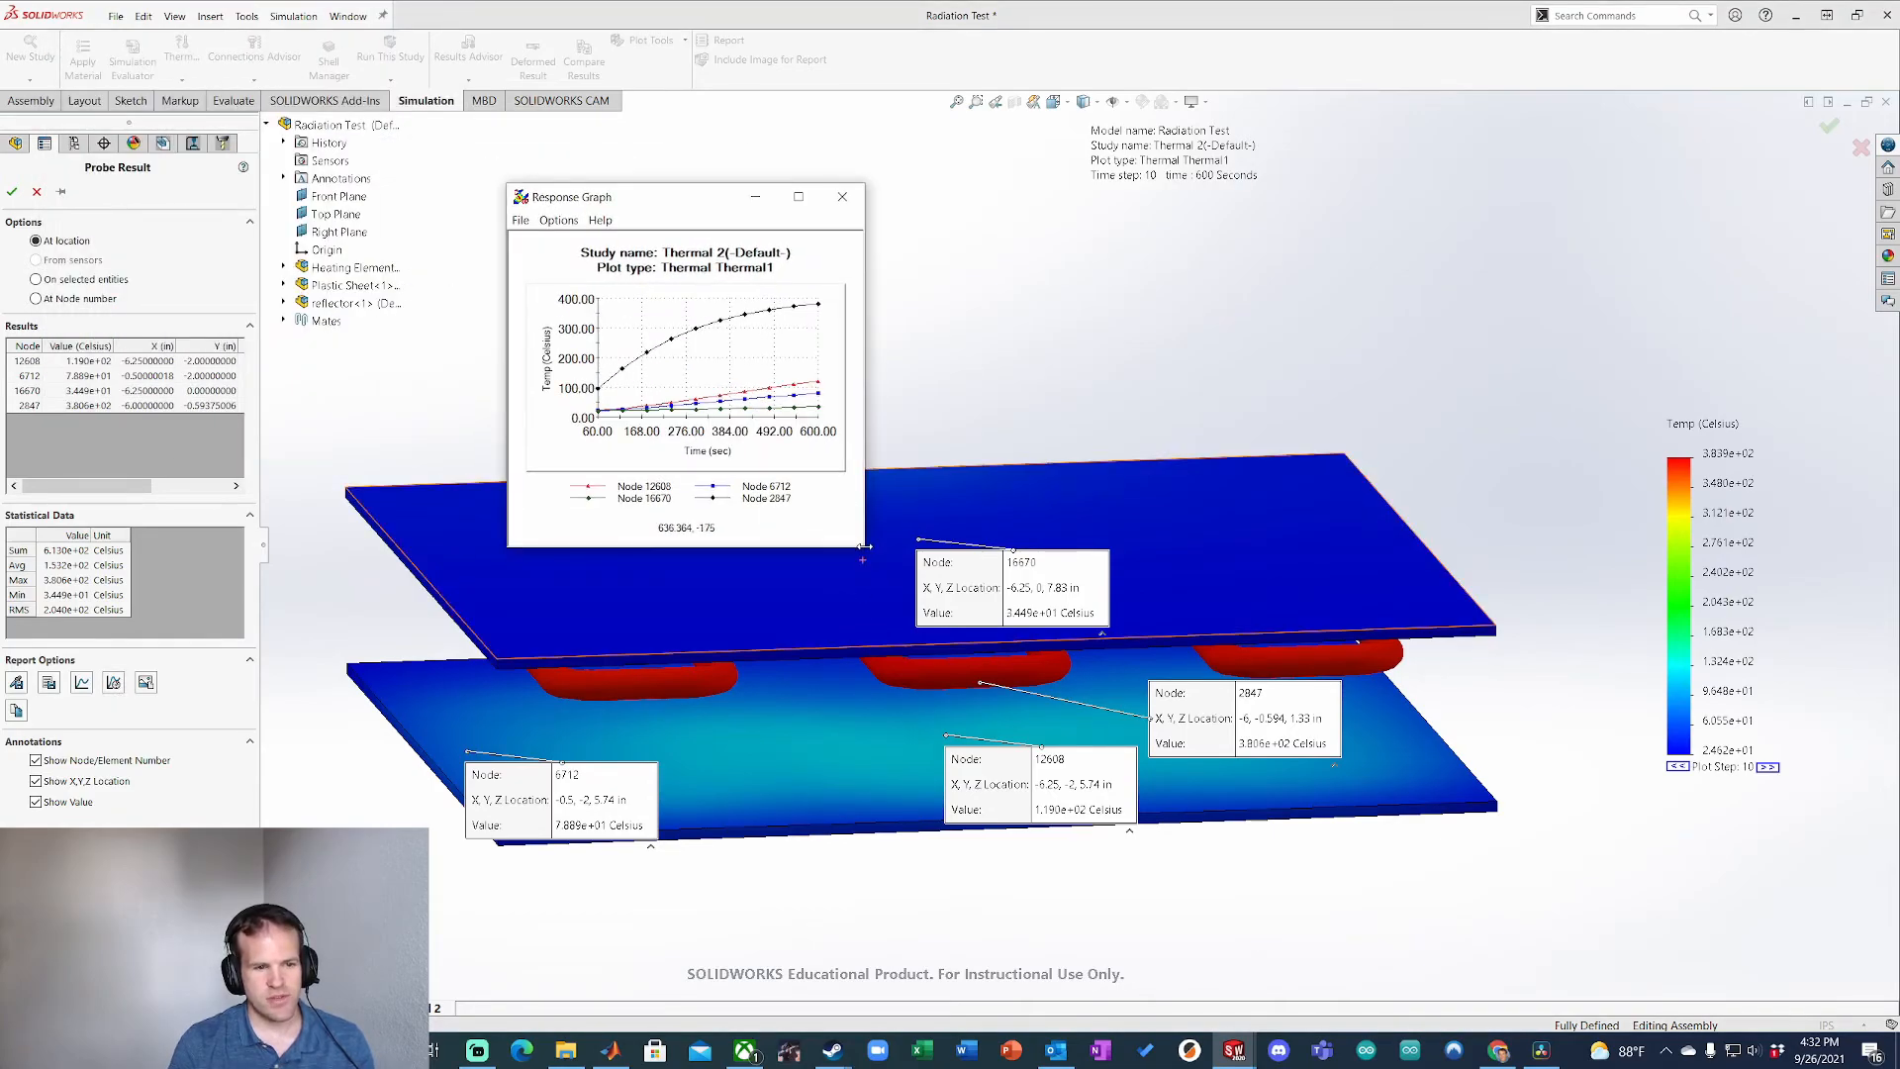
{"action": "left_click_drag", "start_coordinate": [862, 550], "coordinate": [1293, 835]}
{"action": "left_click_drag", "start_coordinate": [1007, 201], "coordinate": [625, 121]}
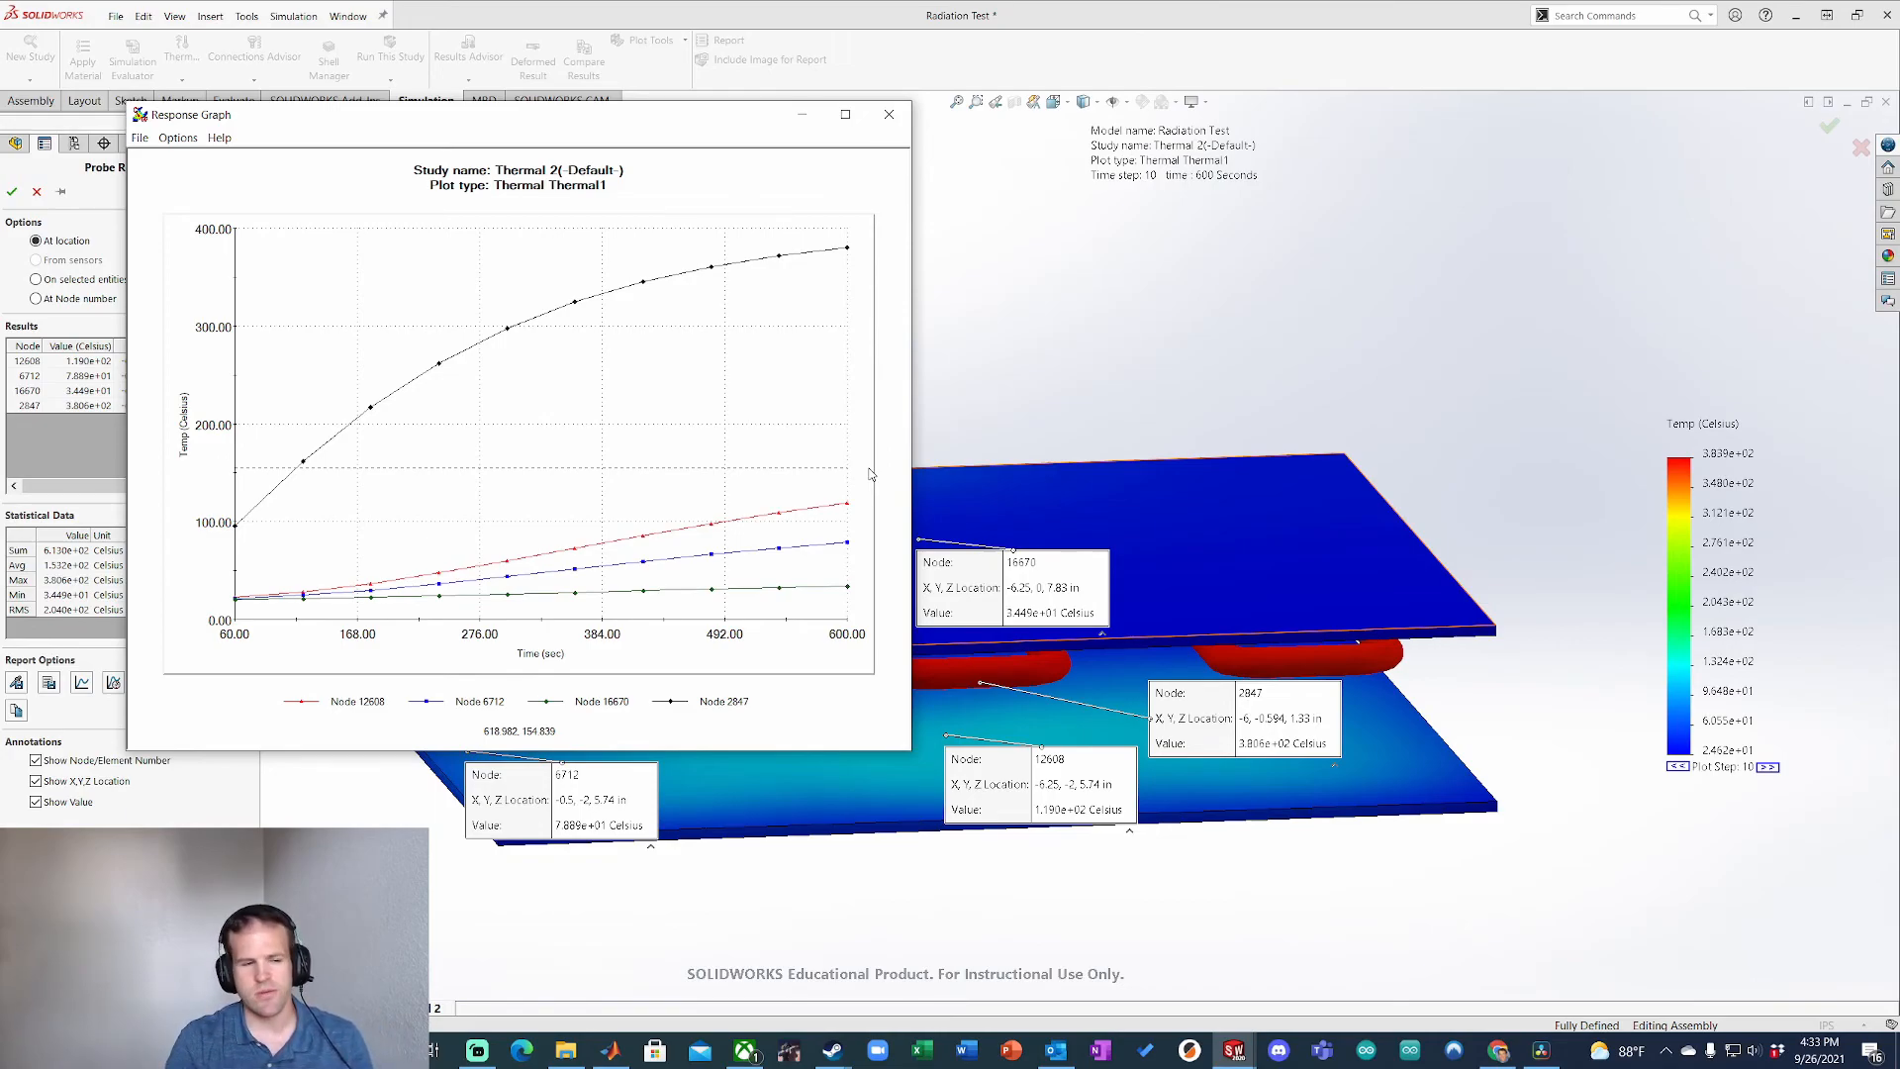
{"action": "left_click_drag", "start_coordinate": [727, 103], "coordinate": [785, 482]}
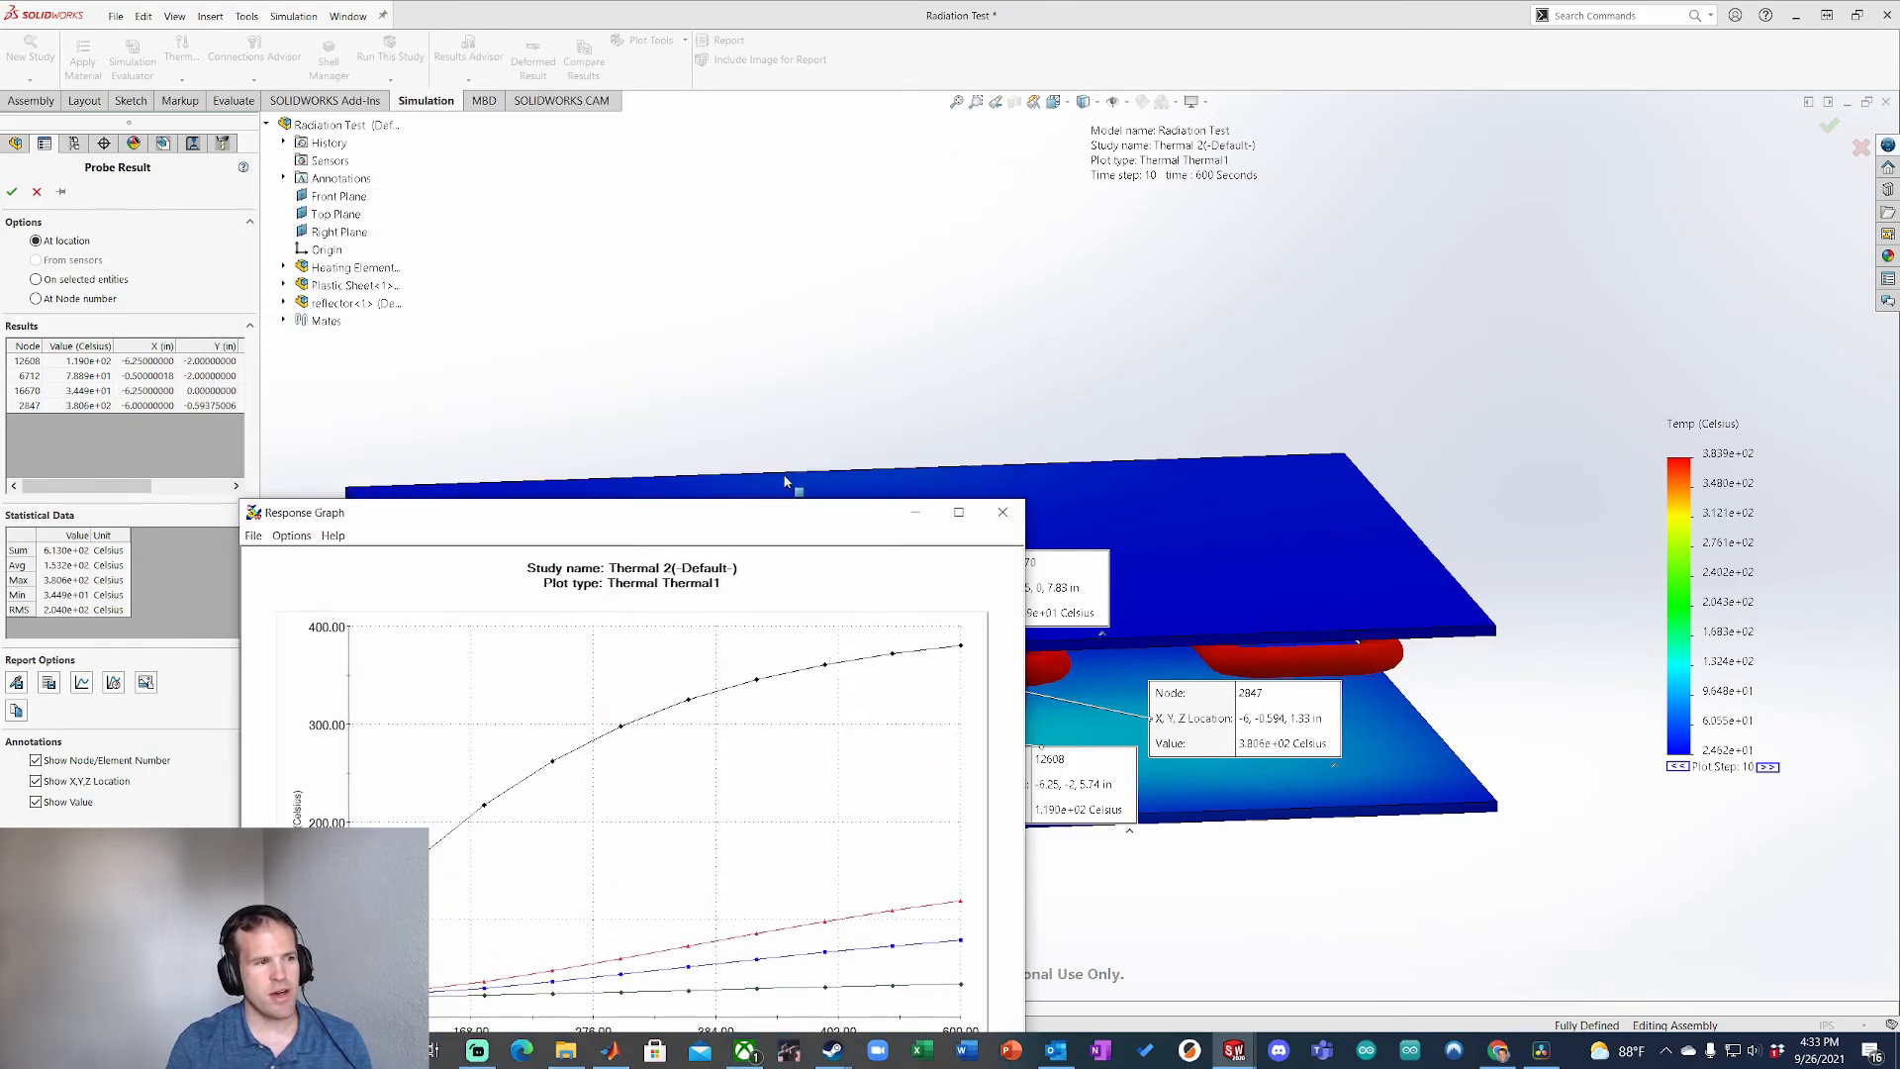
{"action": "left_click", "coordinate": [13, 192]}
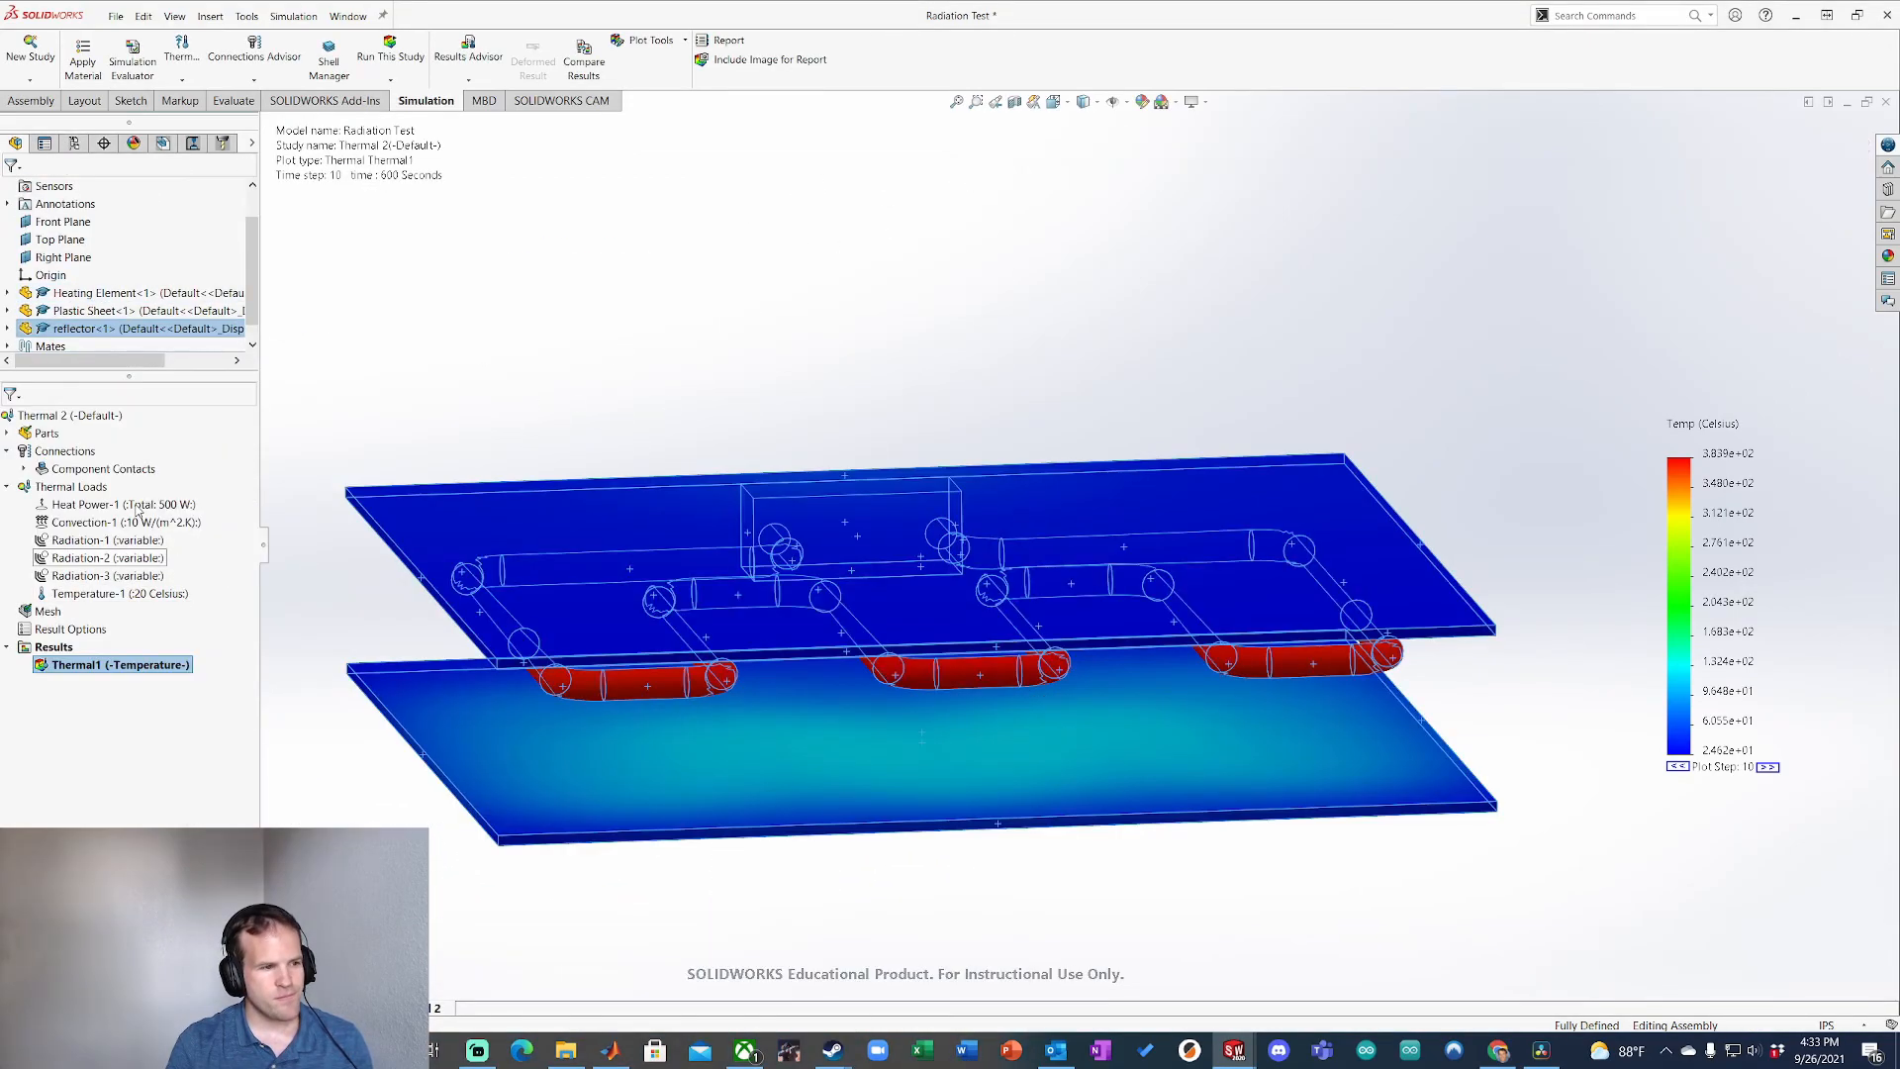
Step: Review the transient study's heat power, convection, first radiation and initial temperature loads while inspecting the plates and heating element from several angles
{"action": "left_click", "coordinate": [183, 503]}
{"action": "middle_click_drag", "start_coordinate": [758, 814], "coordinate": [760, 730]}
{"action": "middle_click_drag", "start_coordinate": [1078, 695], "coordinate": [1135, 764]}
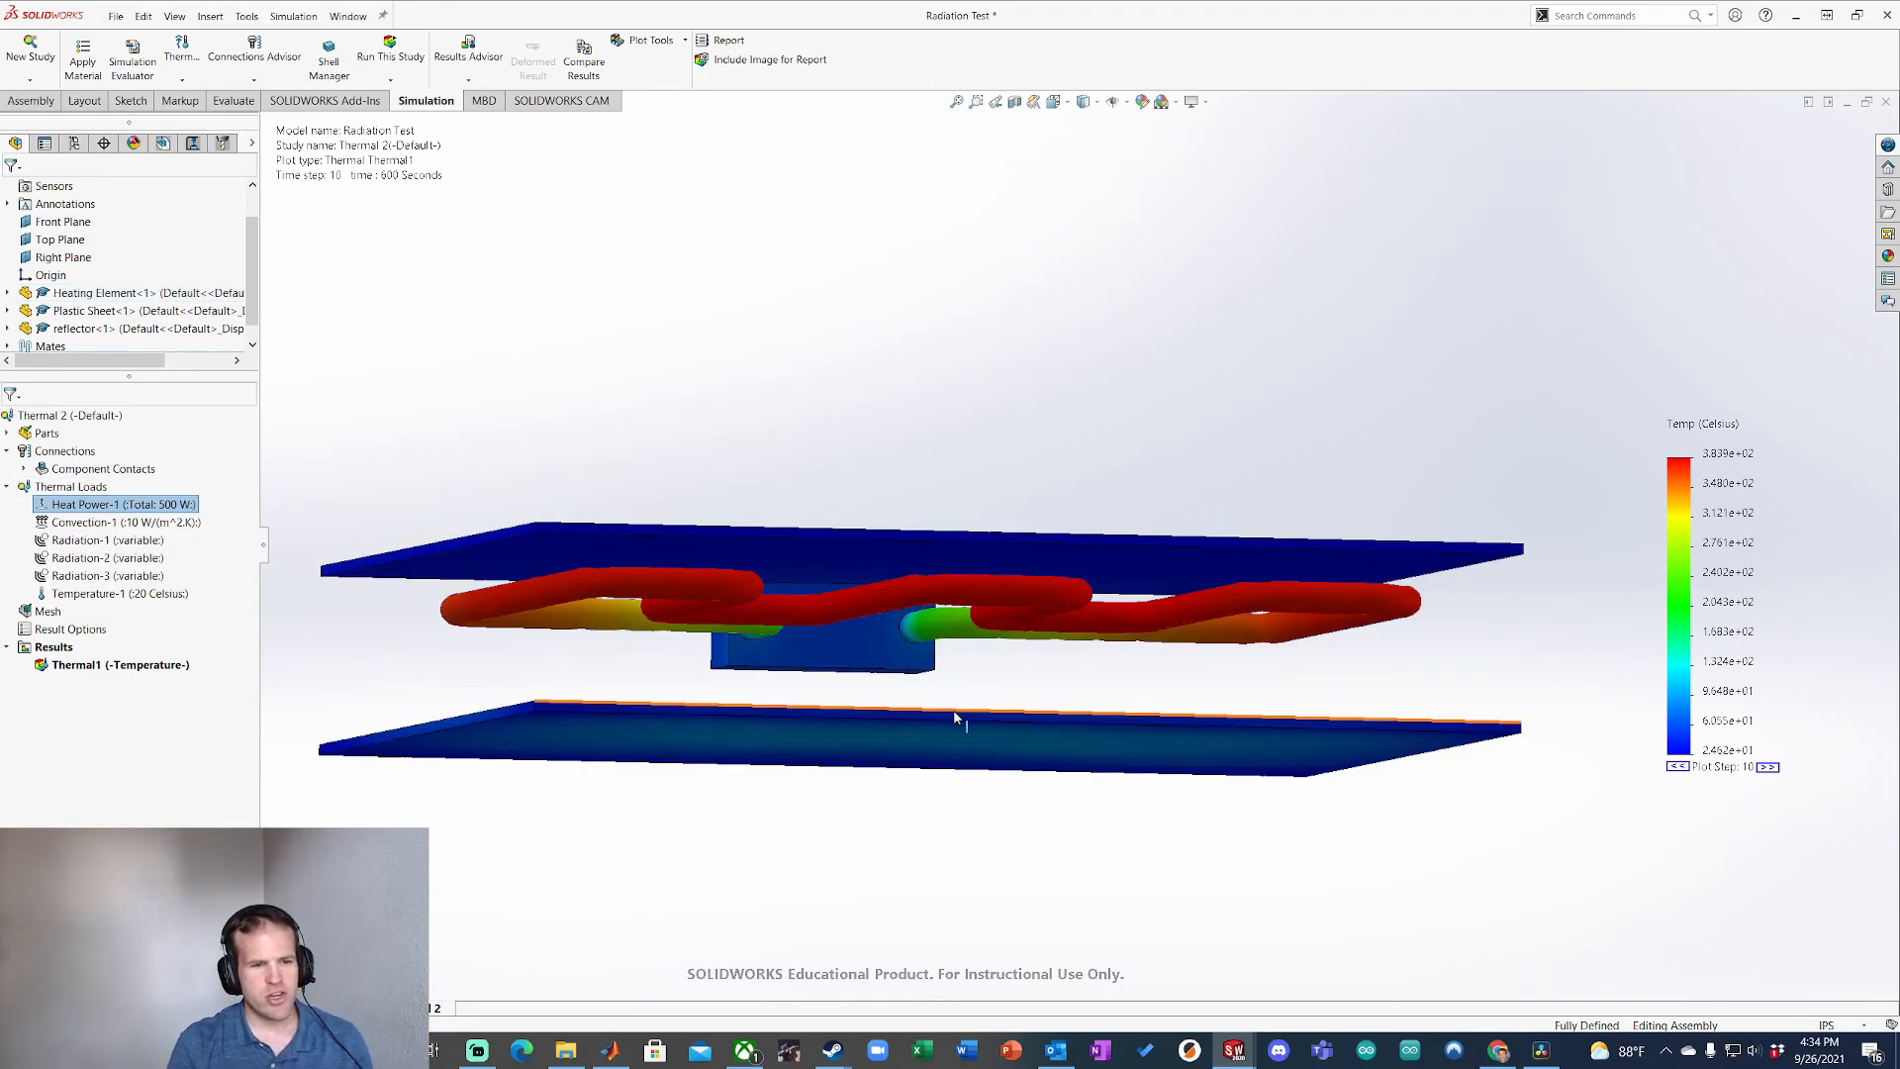
{"action": "middle_click_drag", "start_coordinate": [954, 713], "coordinate": [948, 695]}
{"action": "middle_click_drag", "start_coordinate": [1007, 572], "coordinate": [925, 701]}
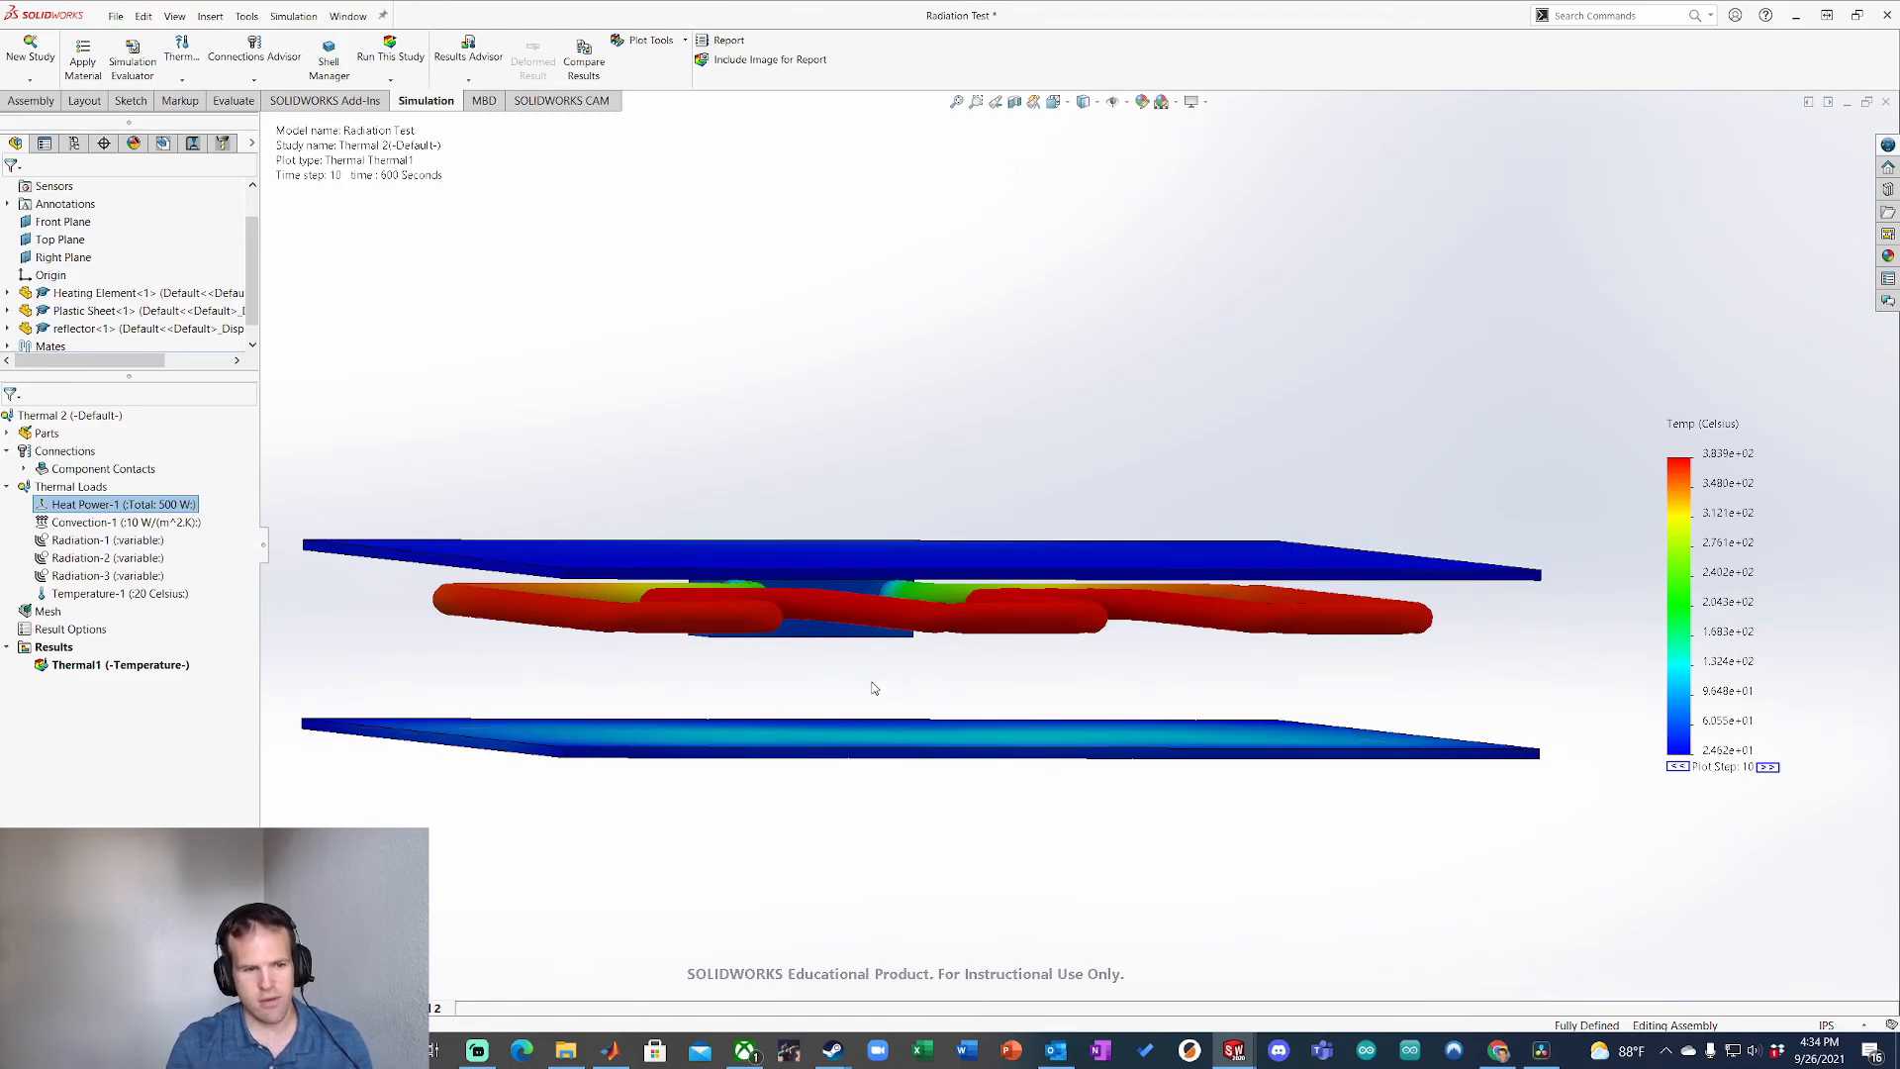
{"action": "left_click", "coordinate": [153, 522]}
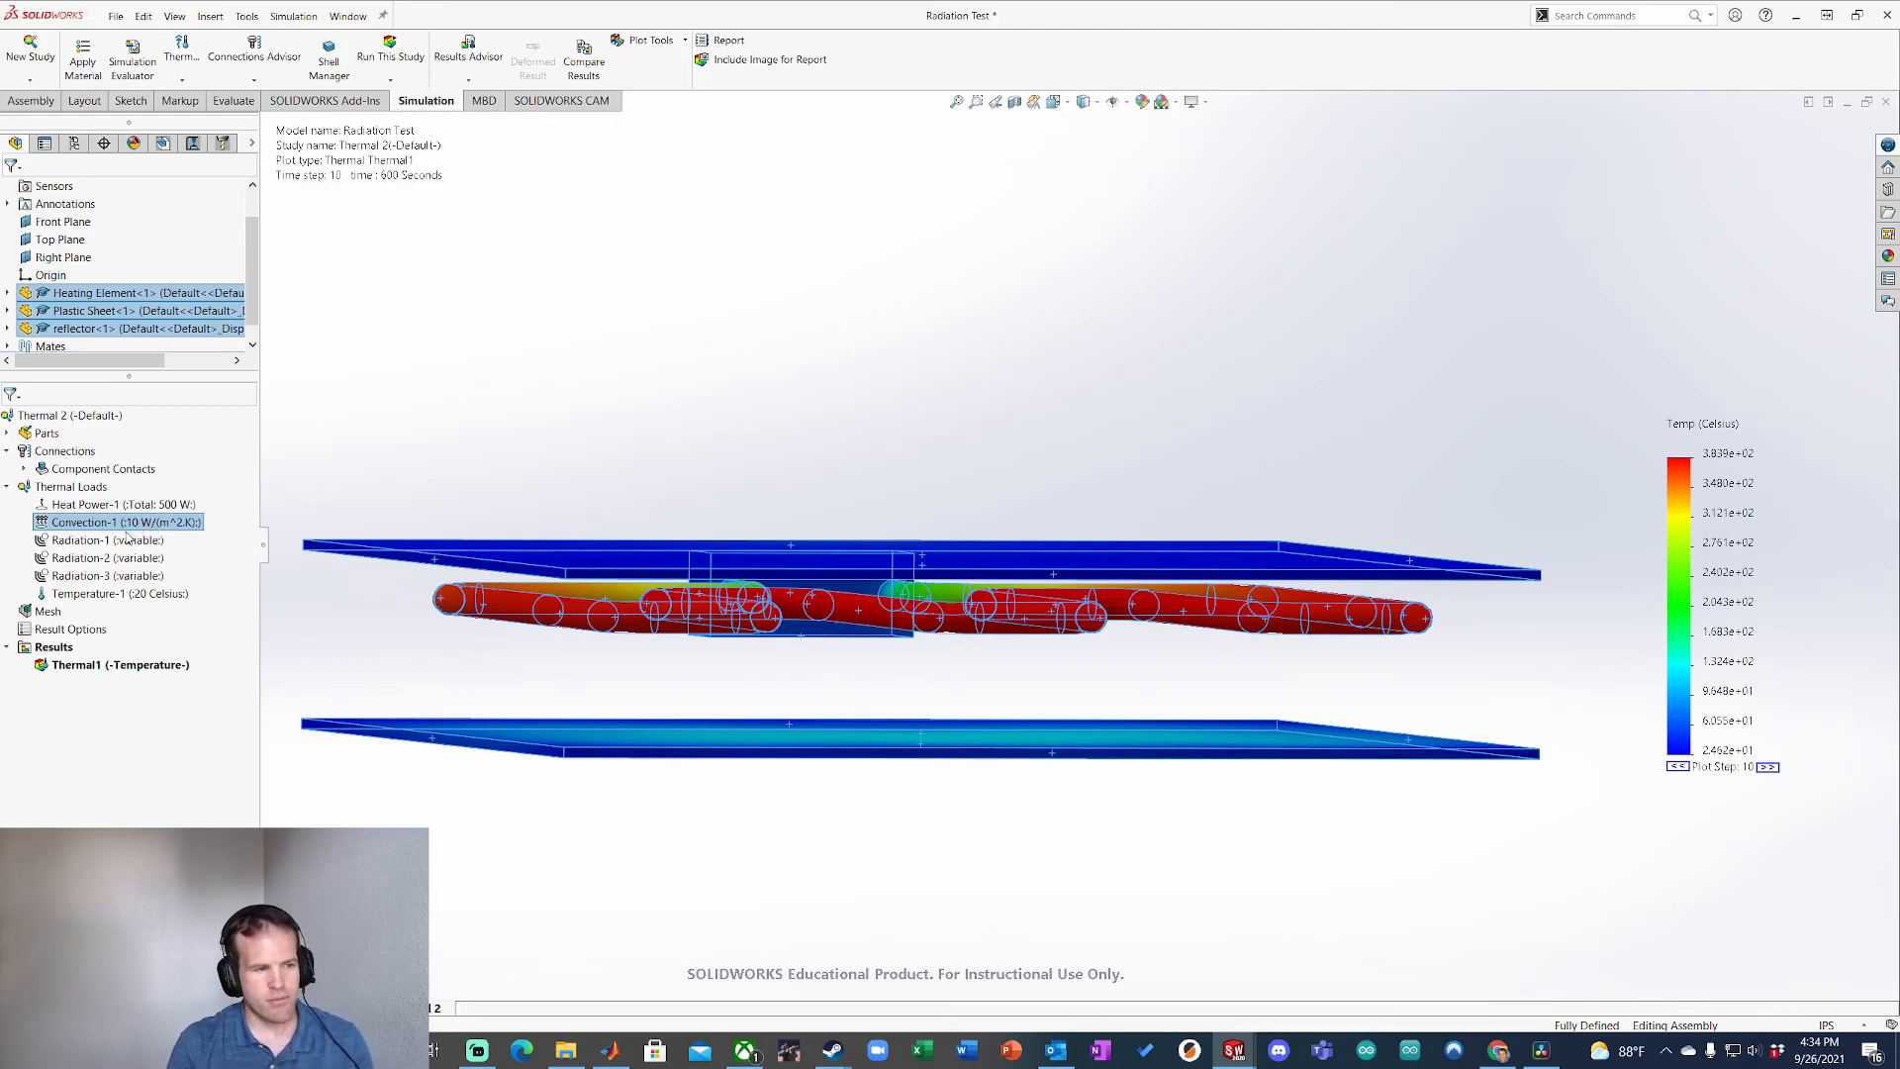
{"action": "left_click", "coordinate": [144, 540]}
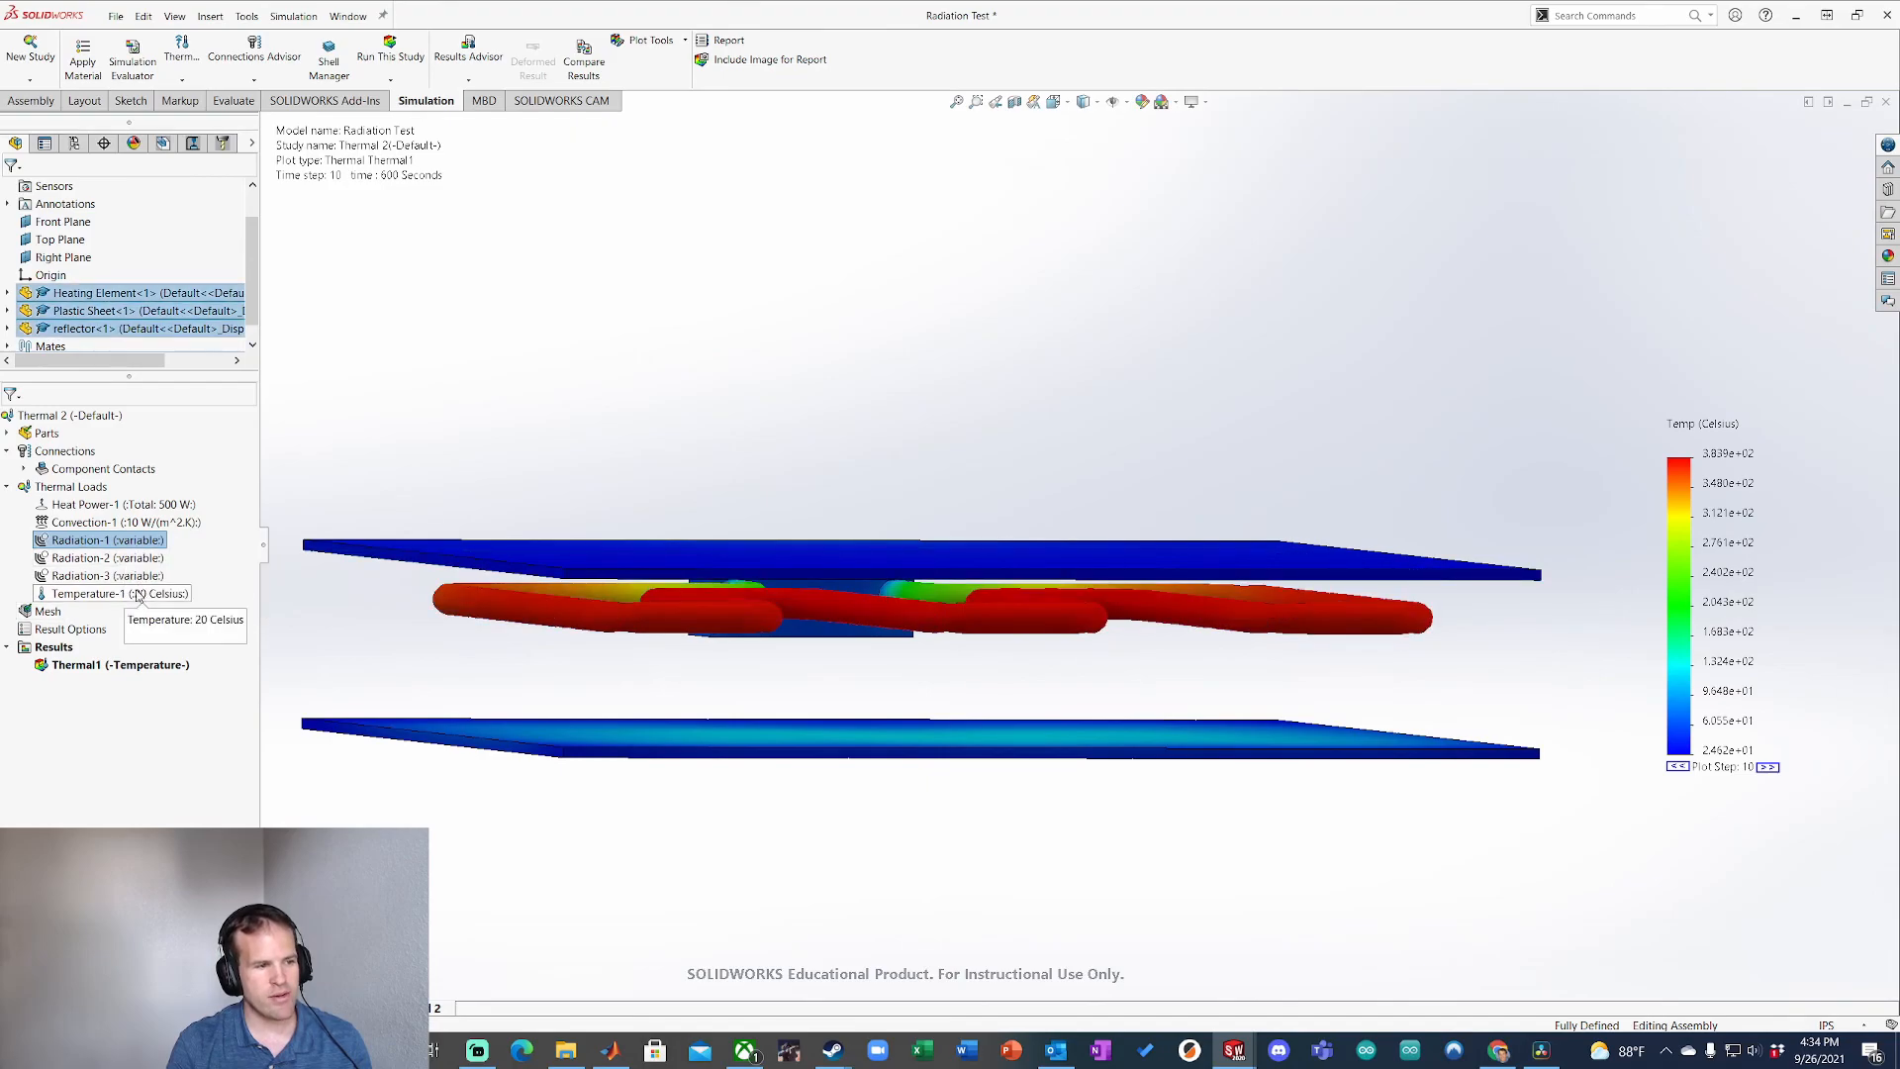
{"action": "left_click", "coordinate": [143, 594]}
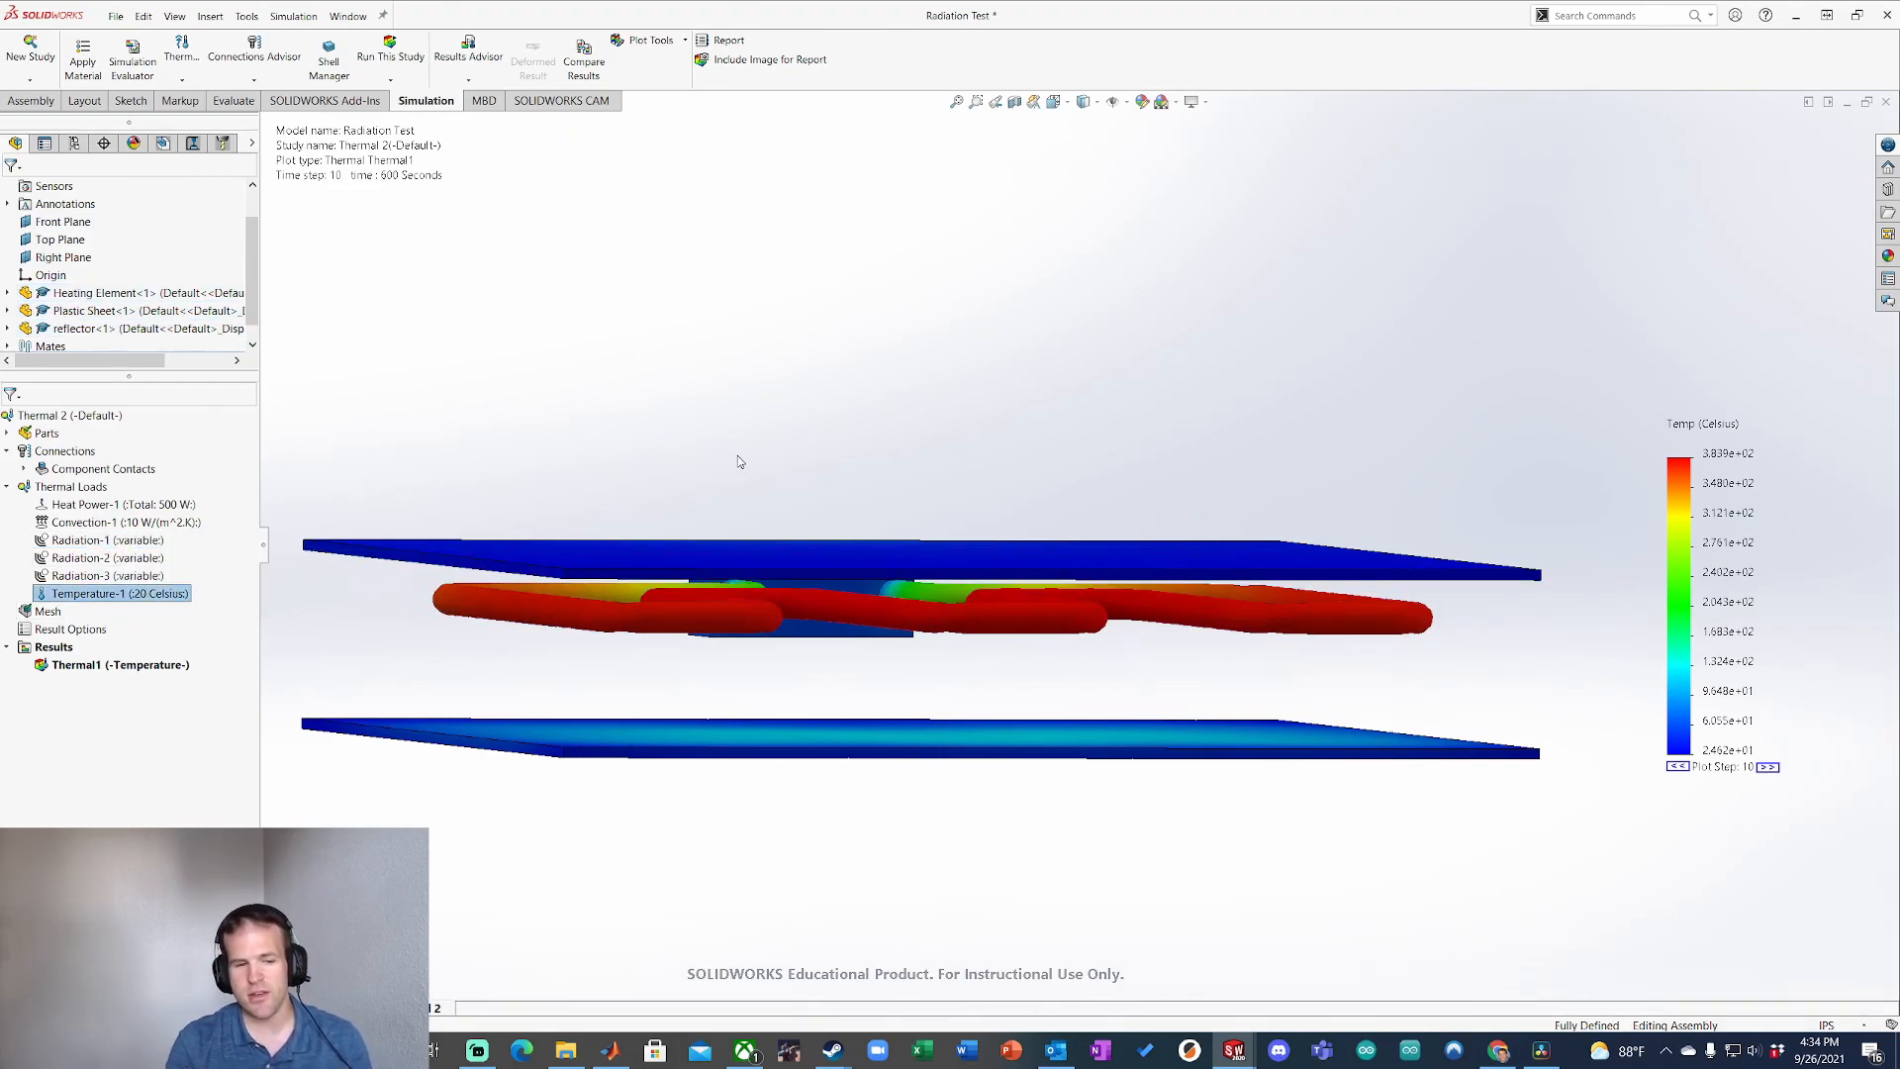
Step: Animate the Thermal1 temperature plot through its time steps and watch the heating element and plates from a low side view
{"action": "middle_click_drag", "start_coordinate": [708, 478], "coordinate": [1036, 687]}
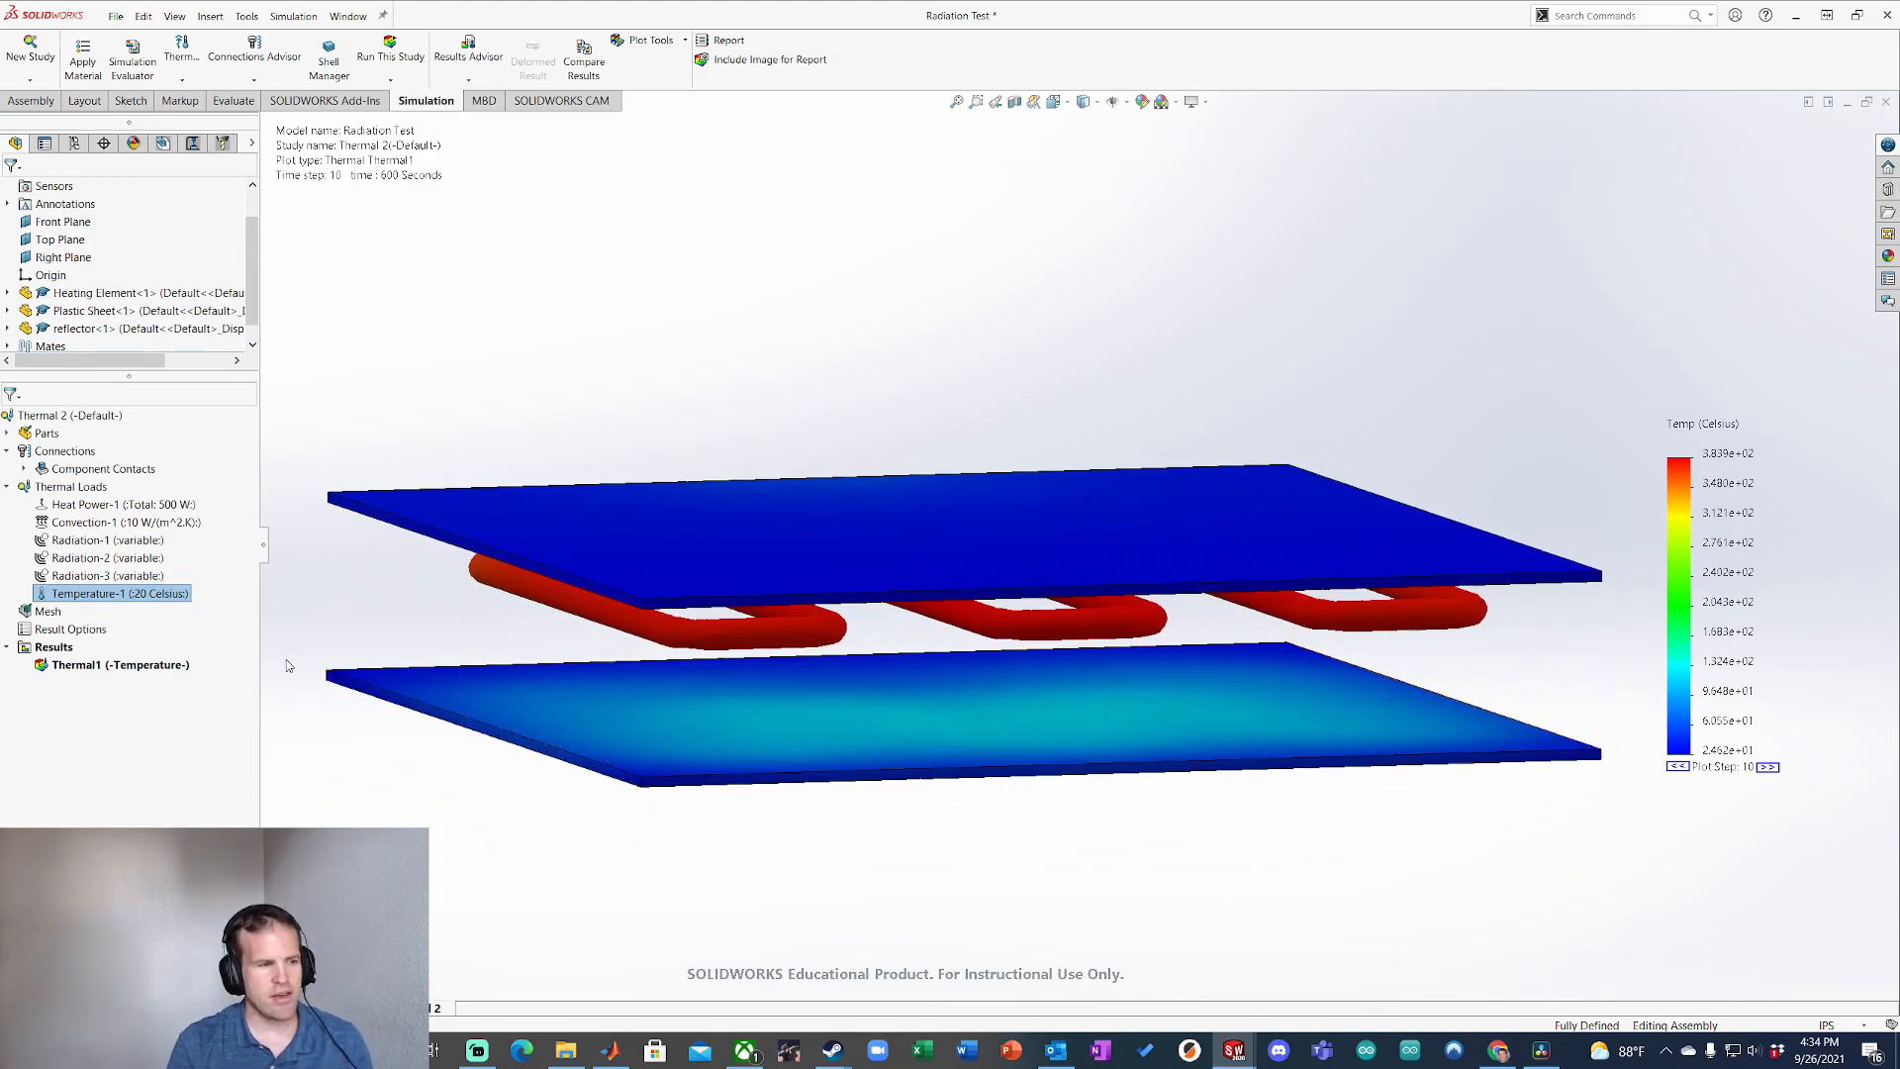
{"action": "right_click", "coordinate": [116, 669]}
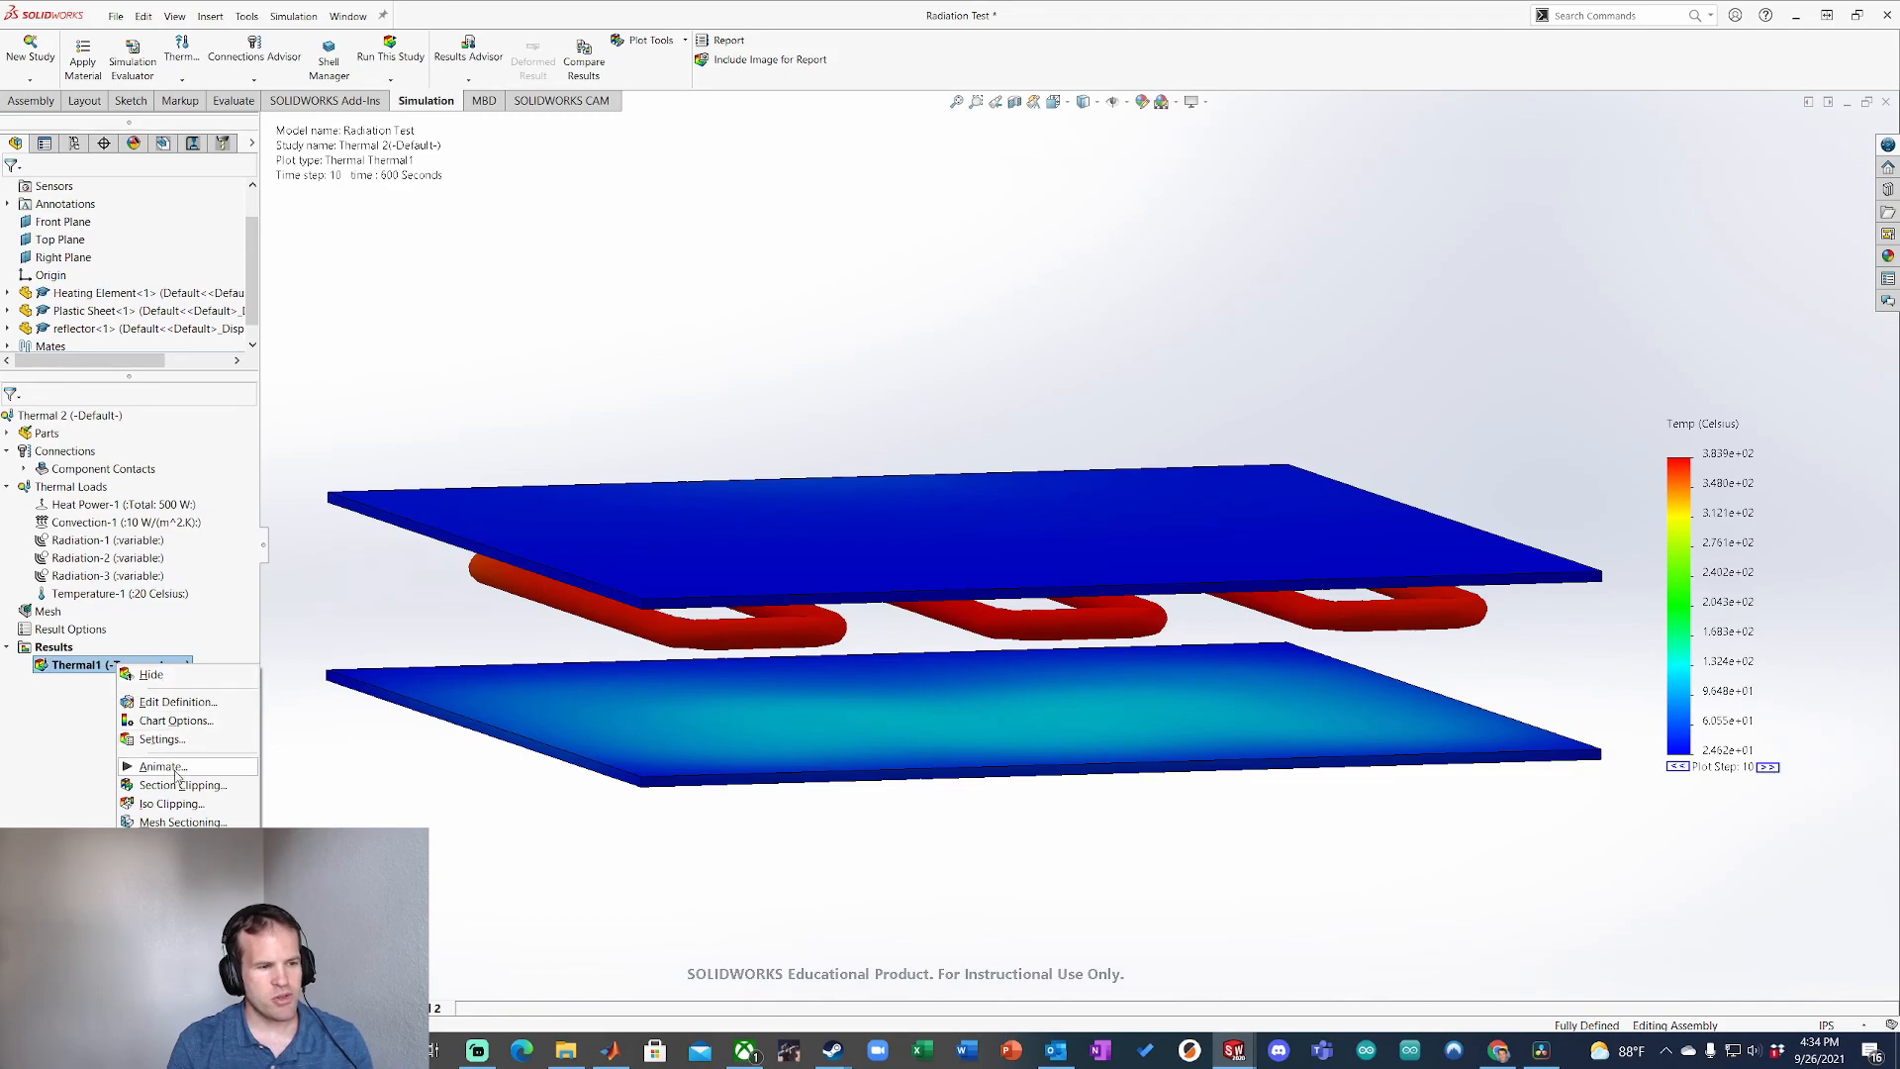
{"action": "left_click", "coordinate": [174, 770]}
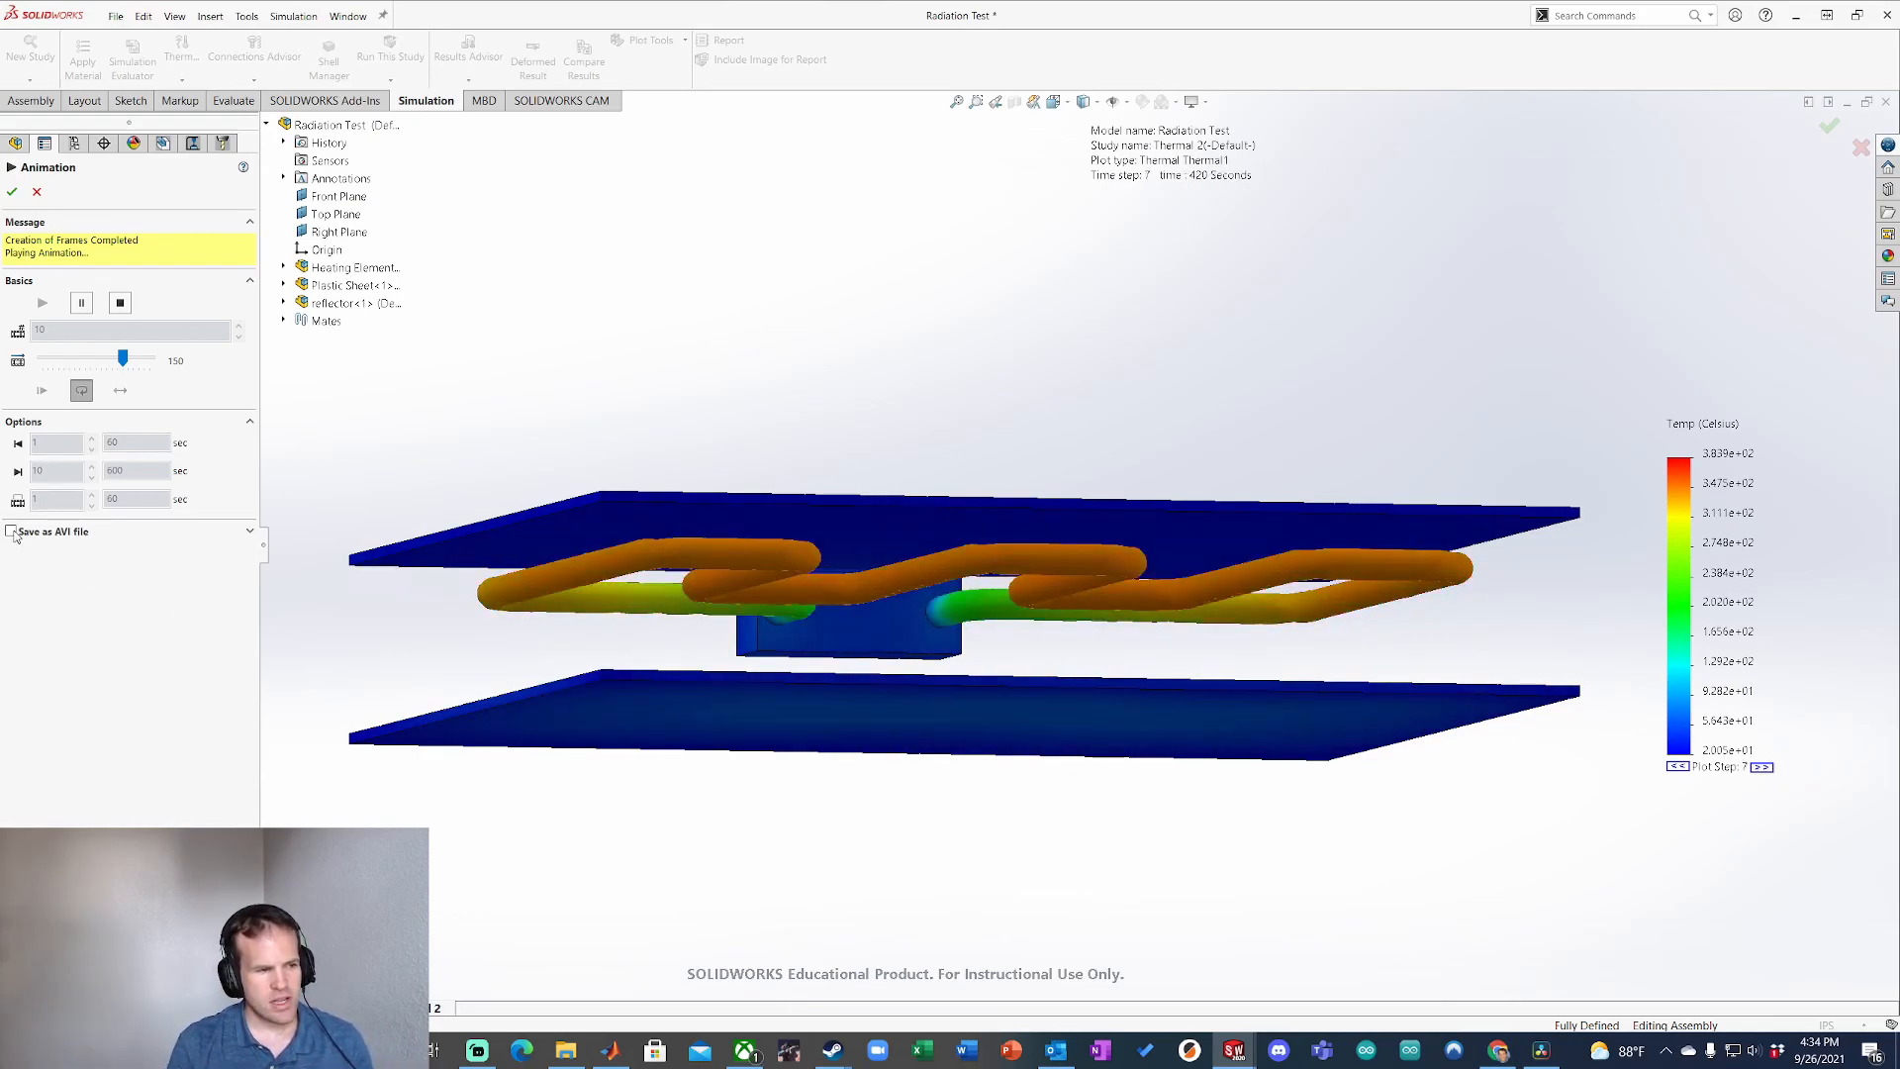
{"action": "mouse_move", "coordinate": [893, 630]}
{"action": "middle_mouse_down"}
{"action": "mouse_move", "coordinate": [895, 679]}
{"action": "mouse_move", "coordinate": [886, 653]}
{"action": "middle_mouse_up"}
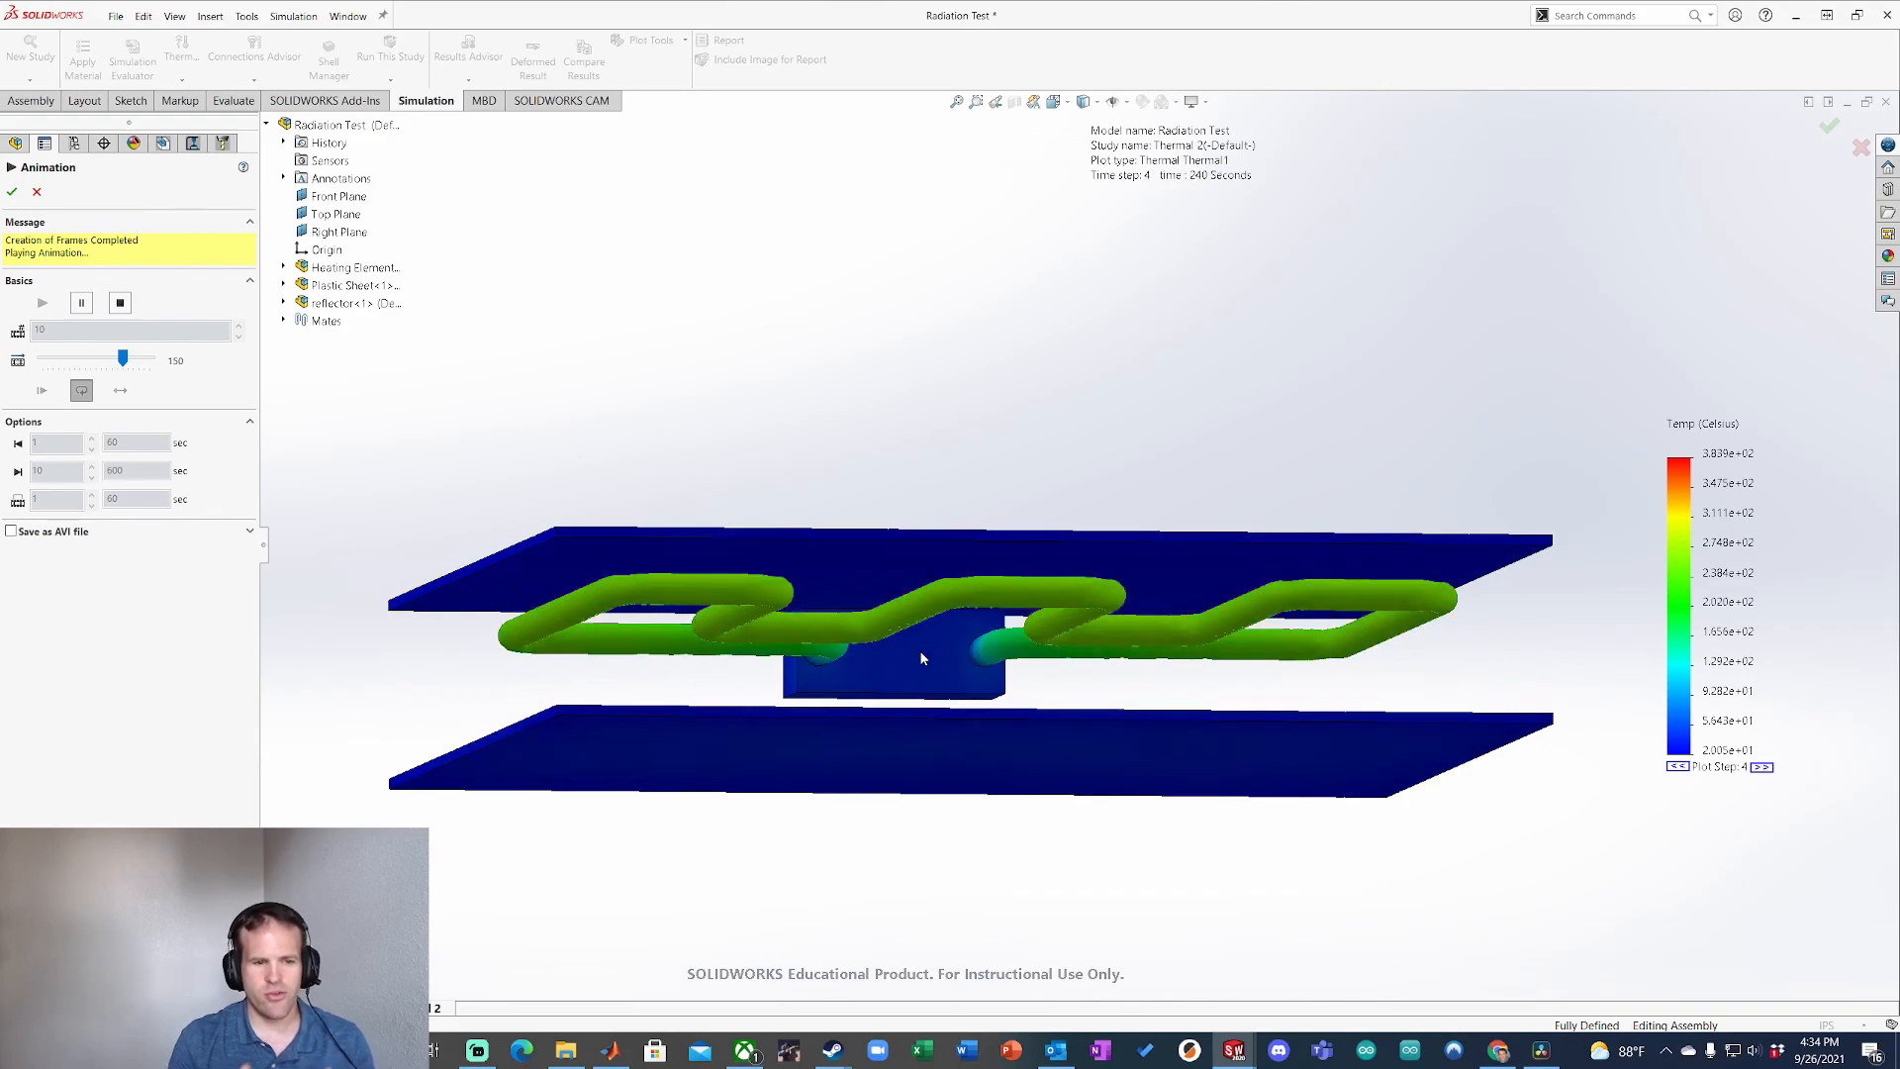